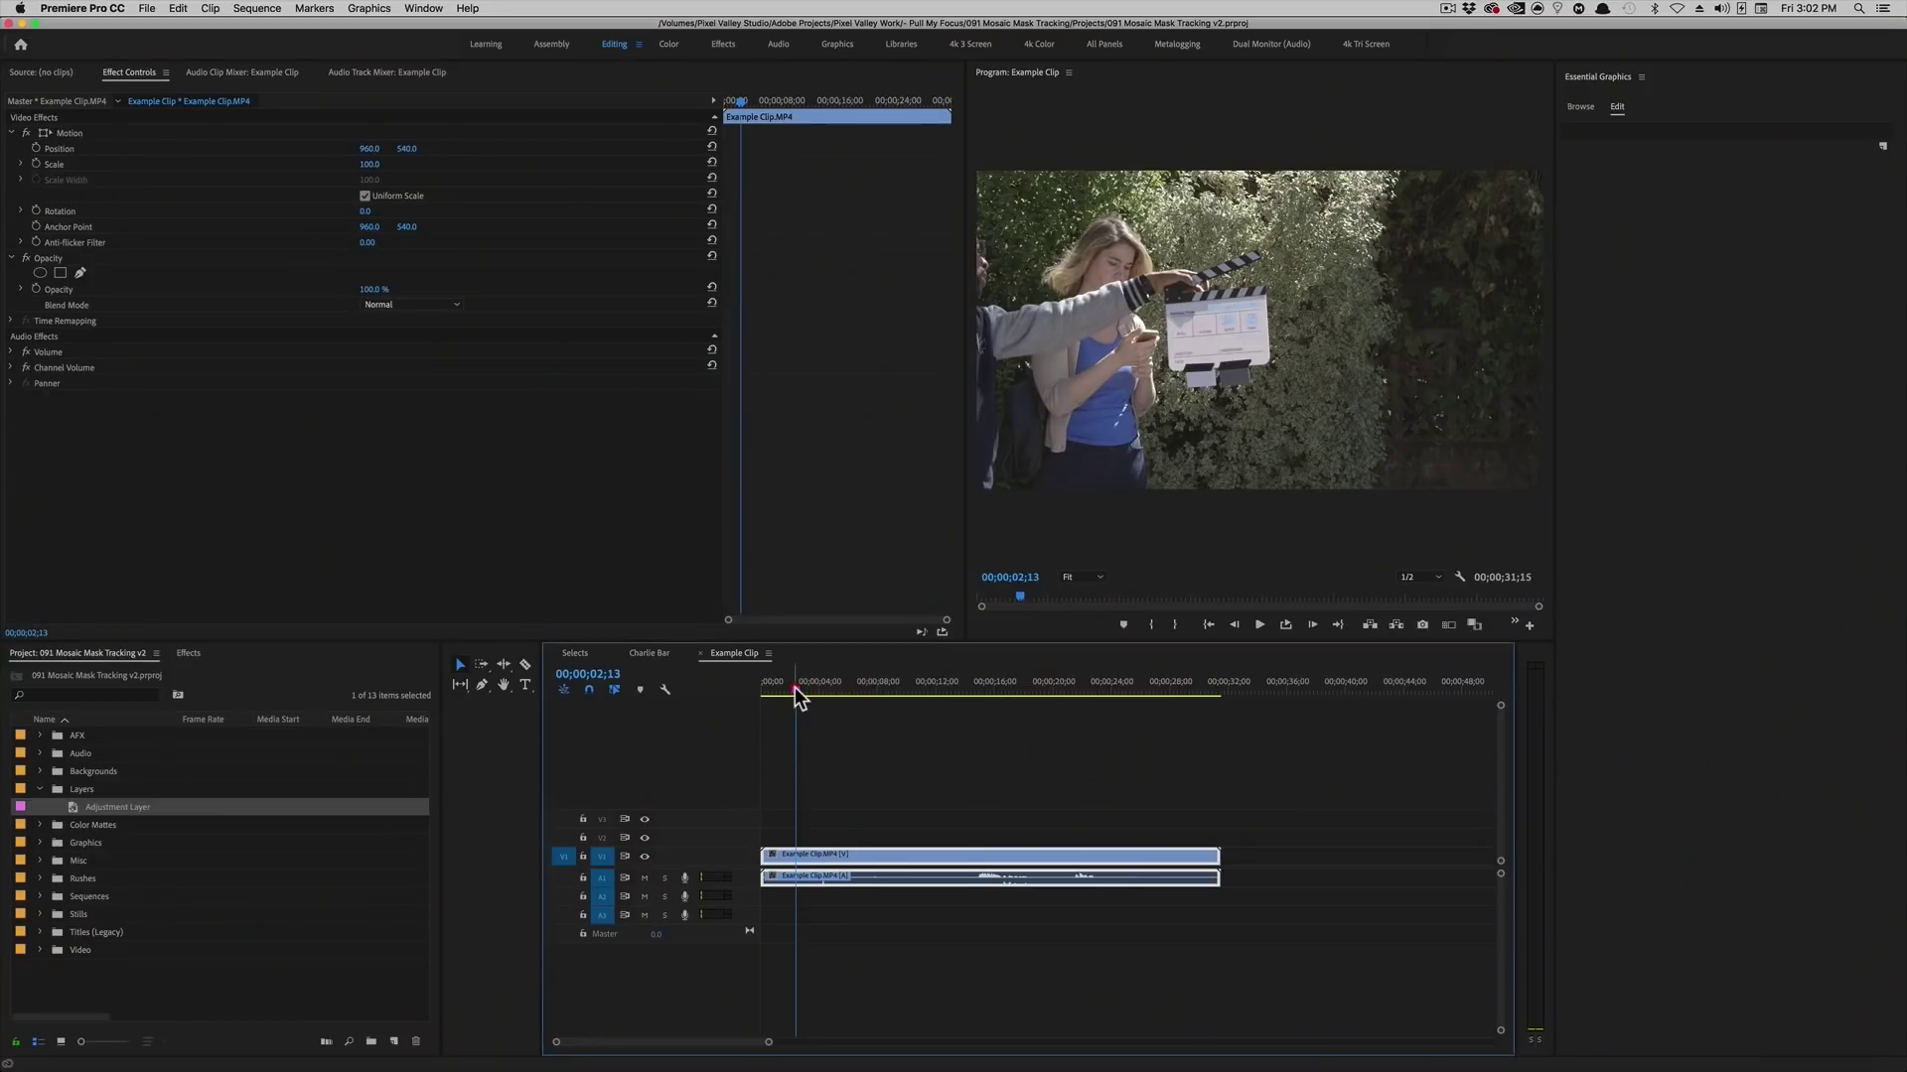
Find the Mosaic video effect and apply it to Example Clip, with the playhead at 00;00;12;24.
left_click_drag(797, 687, 950, 708)
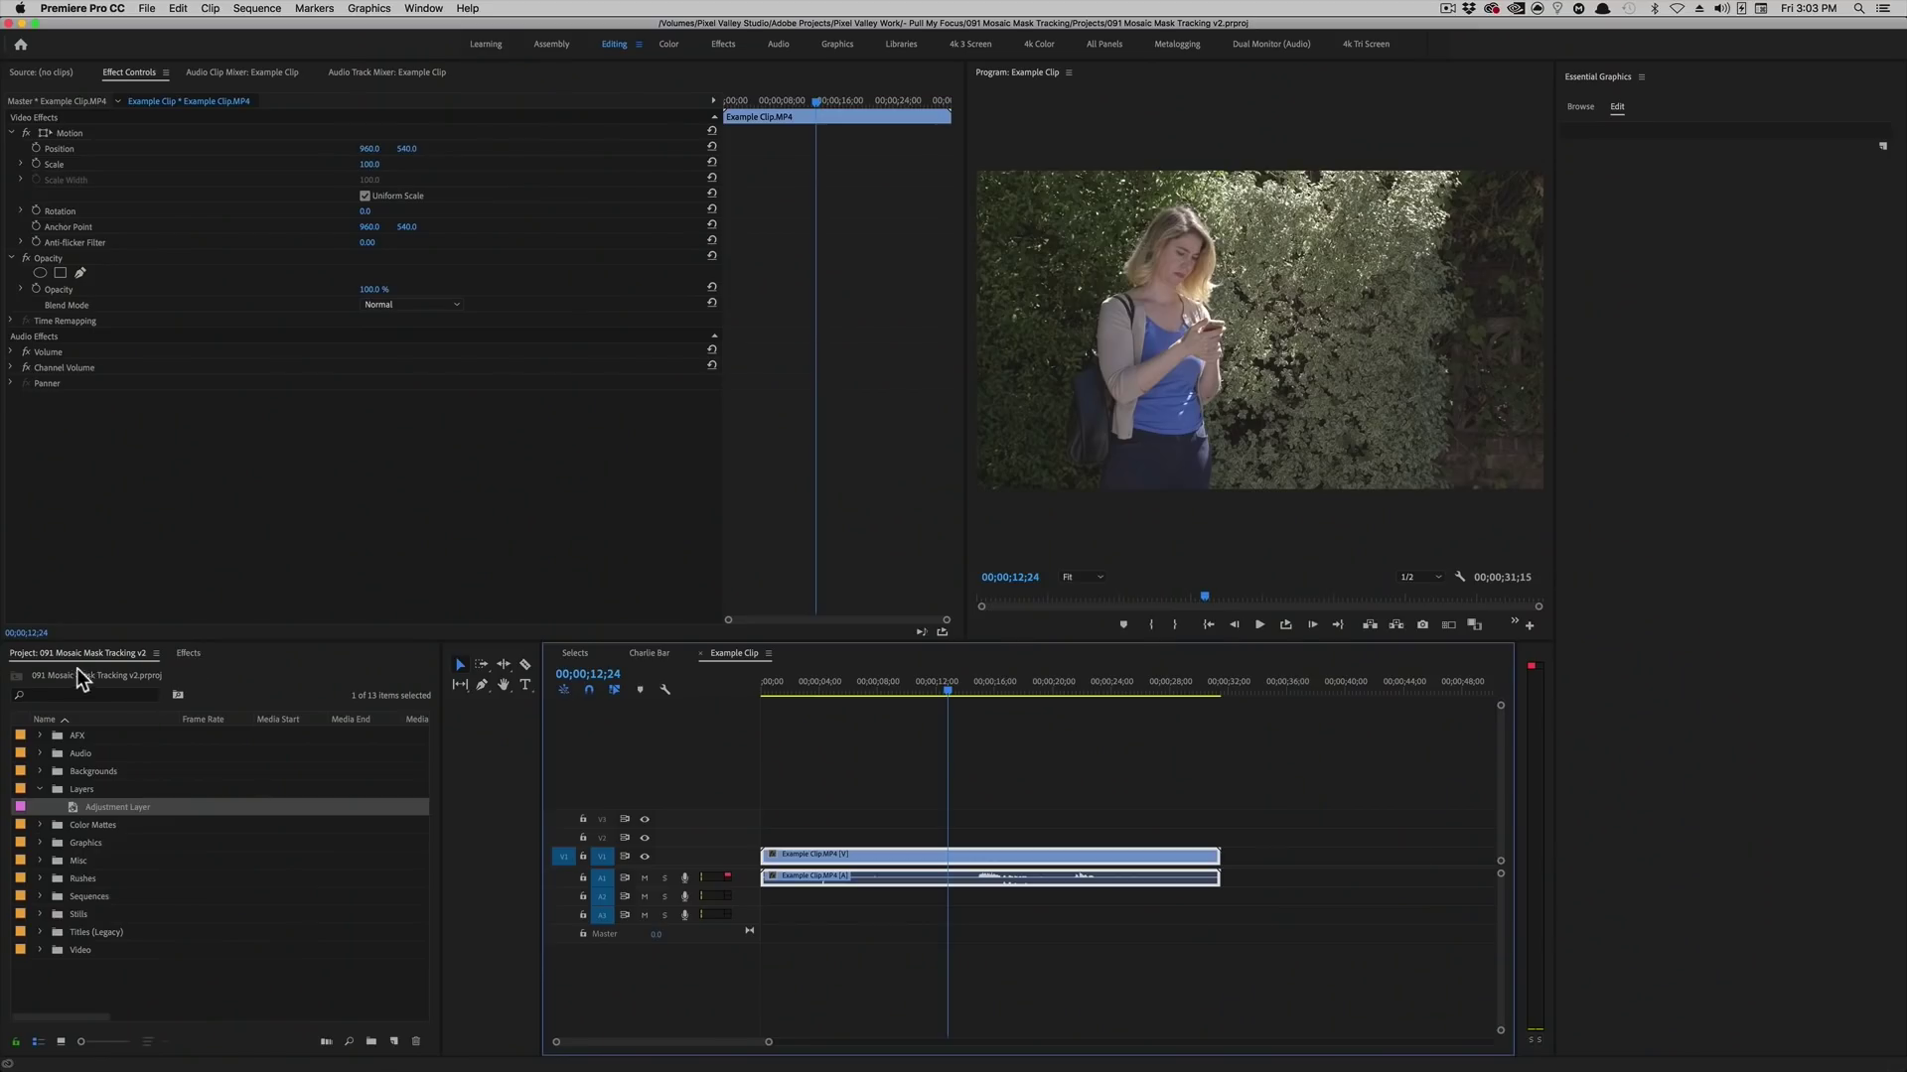
left_click(189, 654)
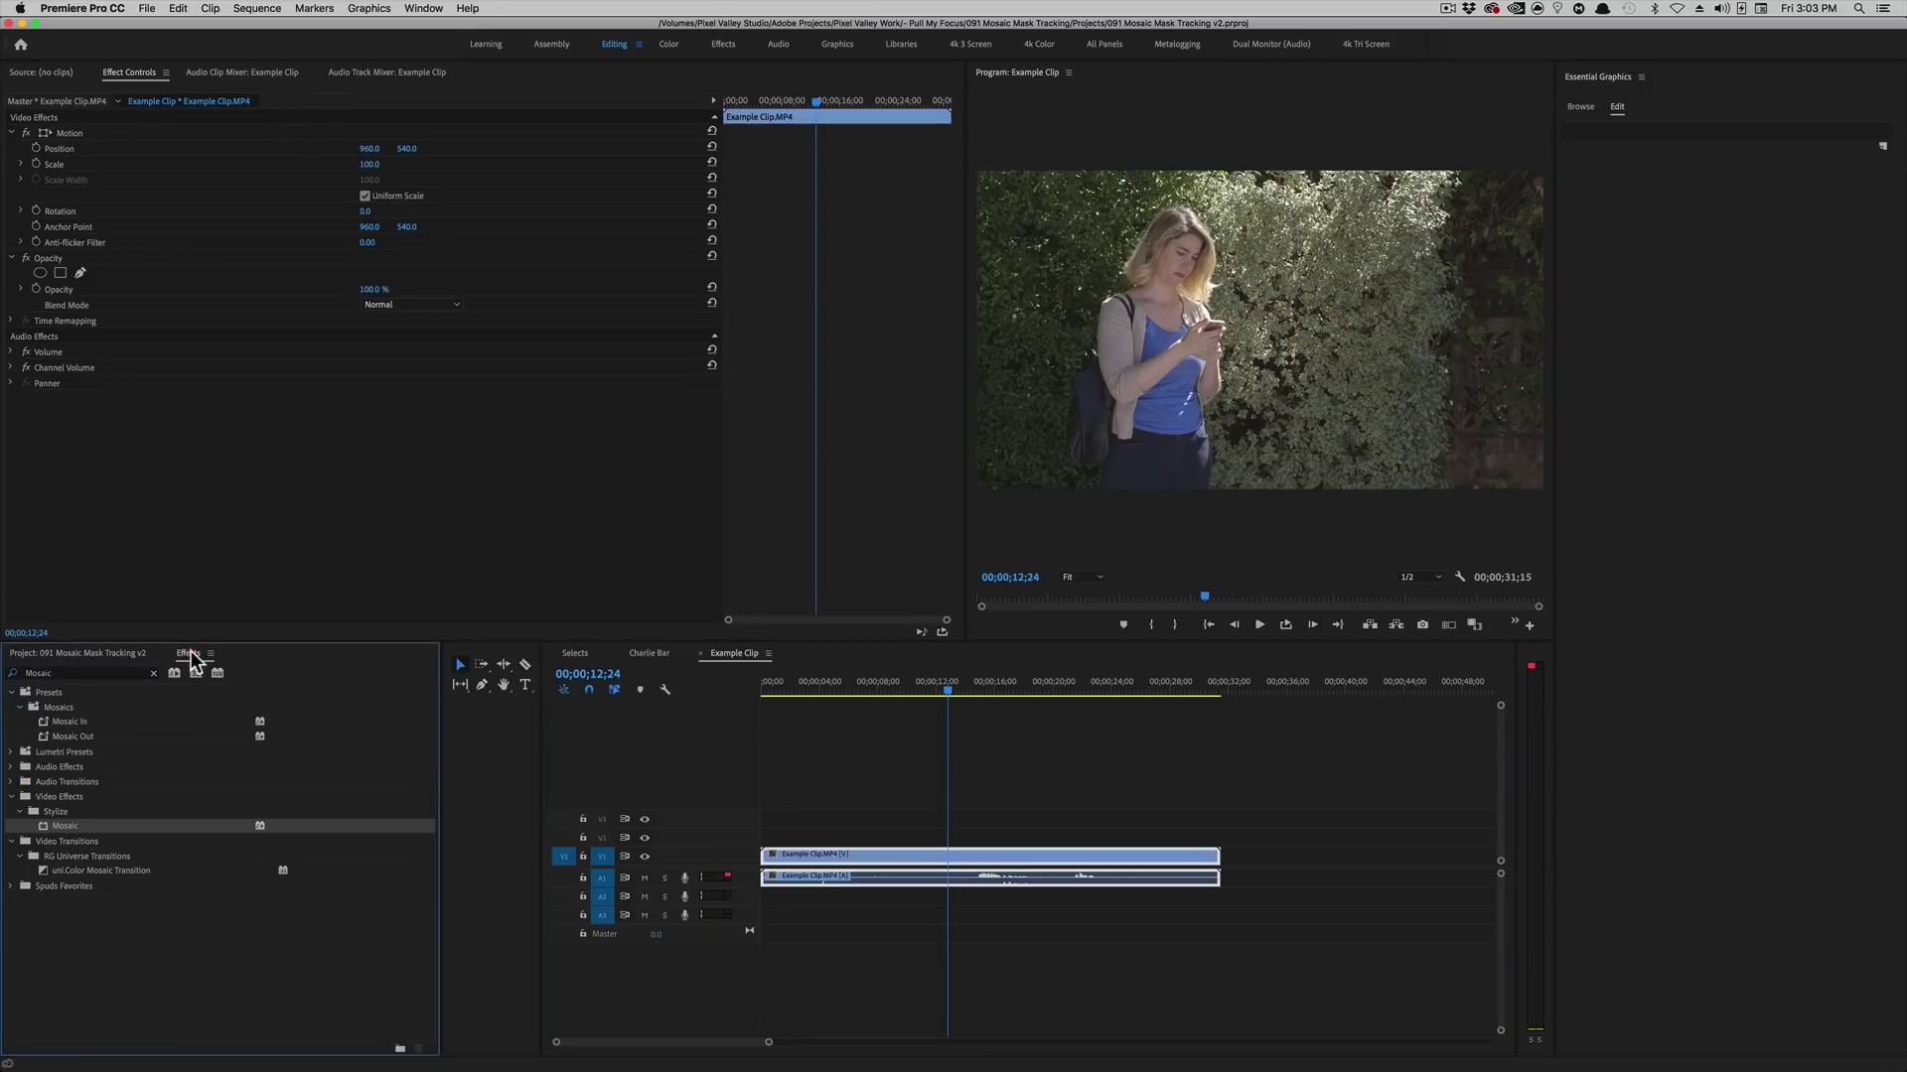
left_click(153, 673)
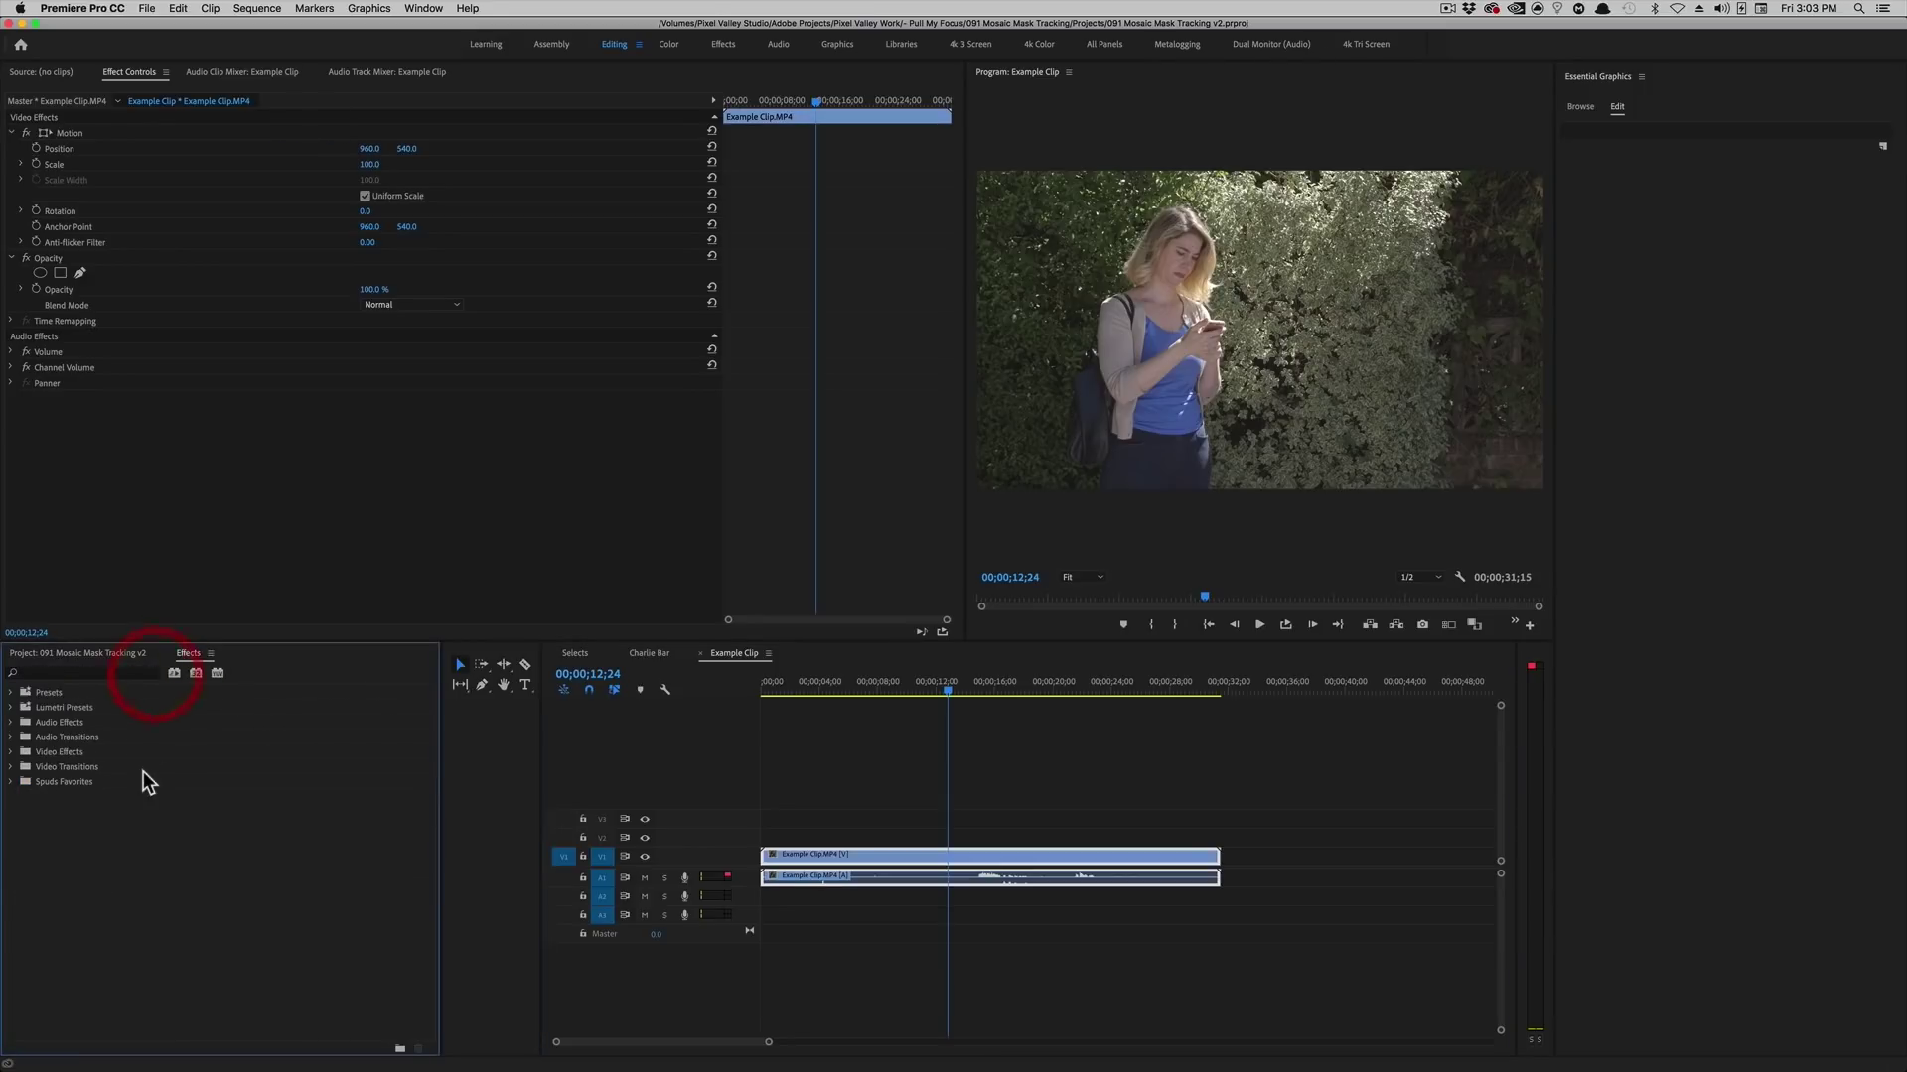
left_click(104, 674)
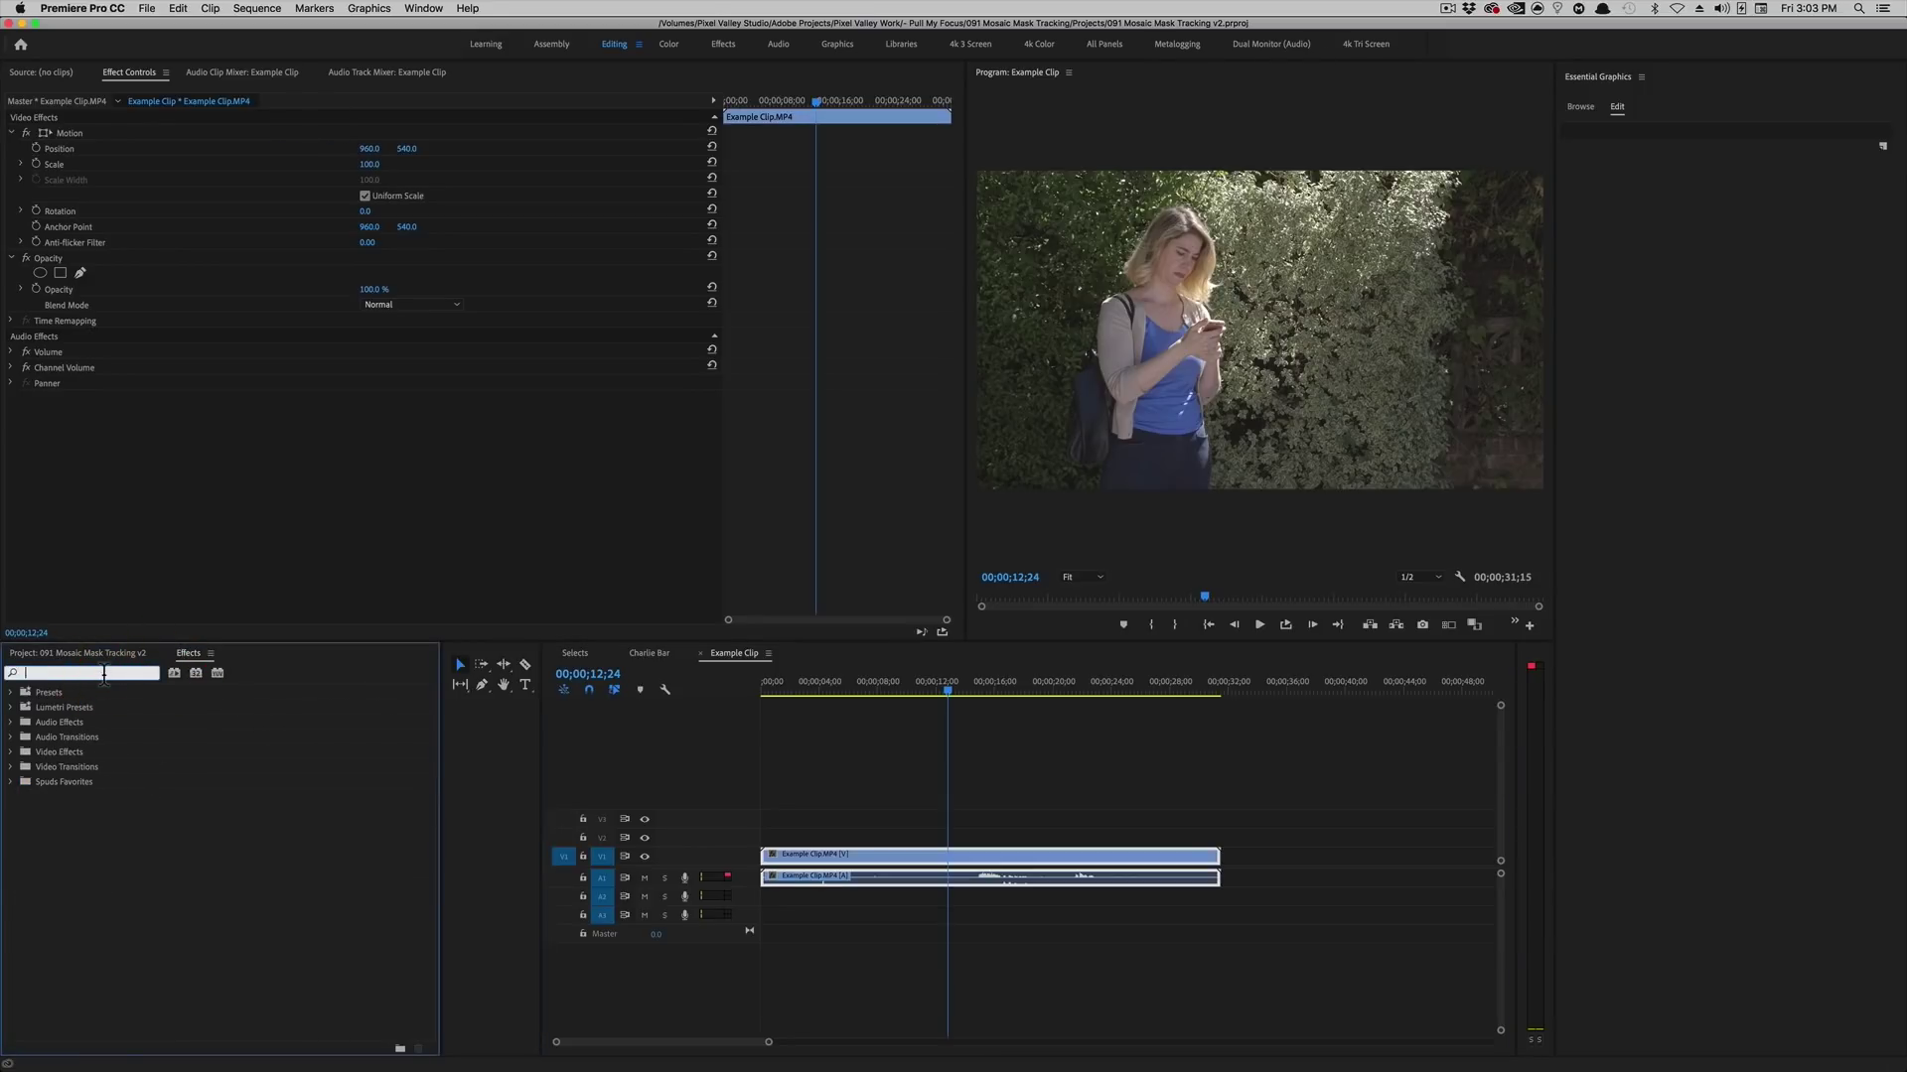
type("Mosaic")
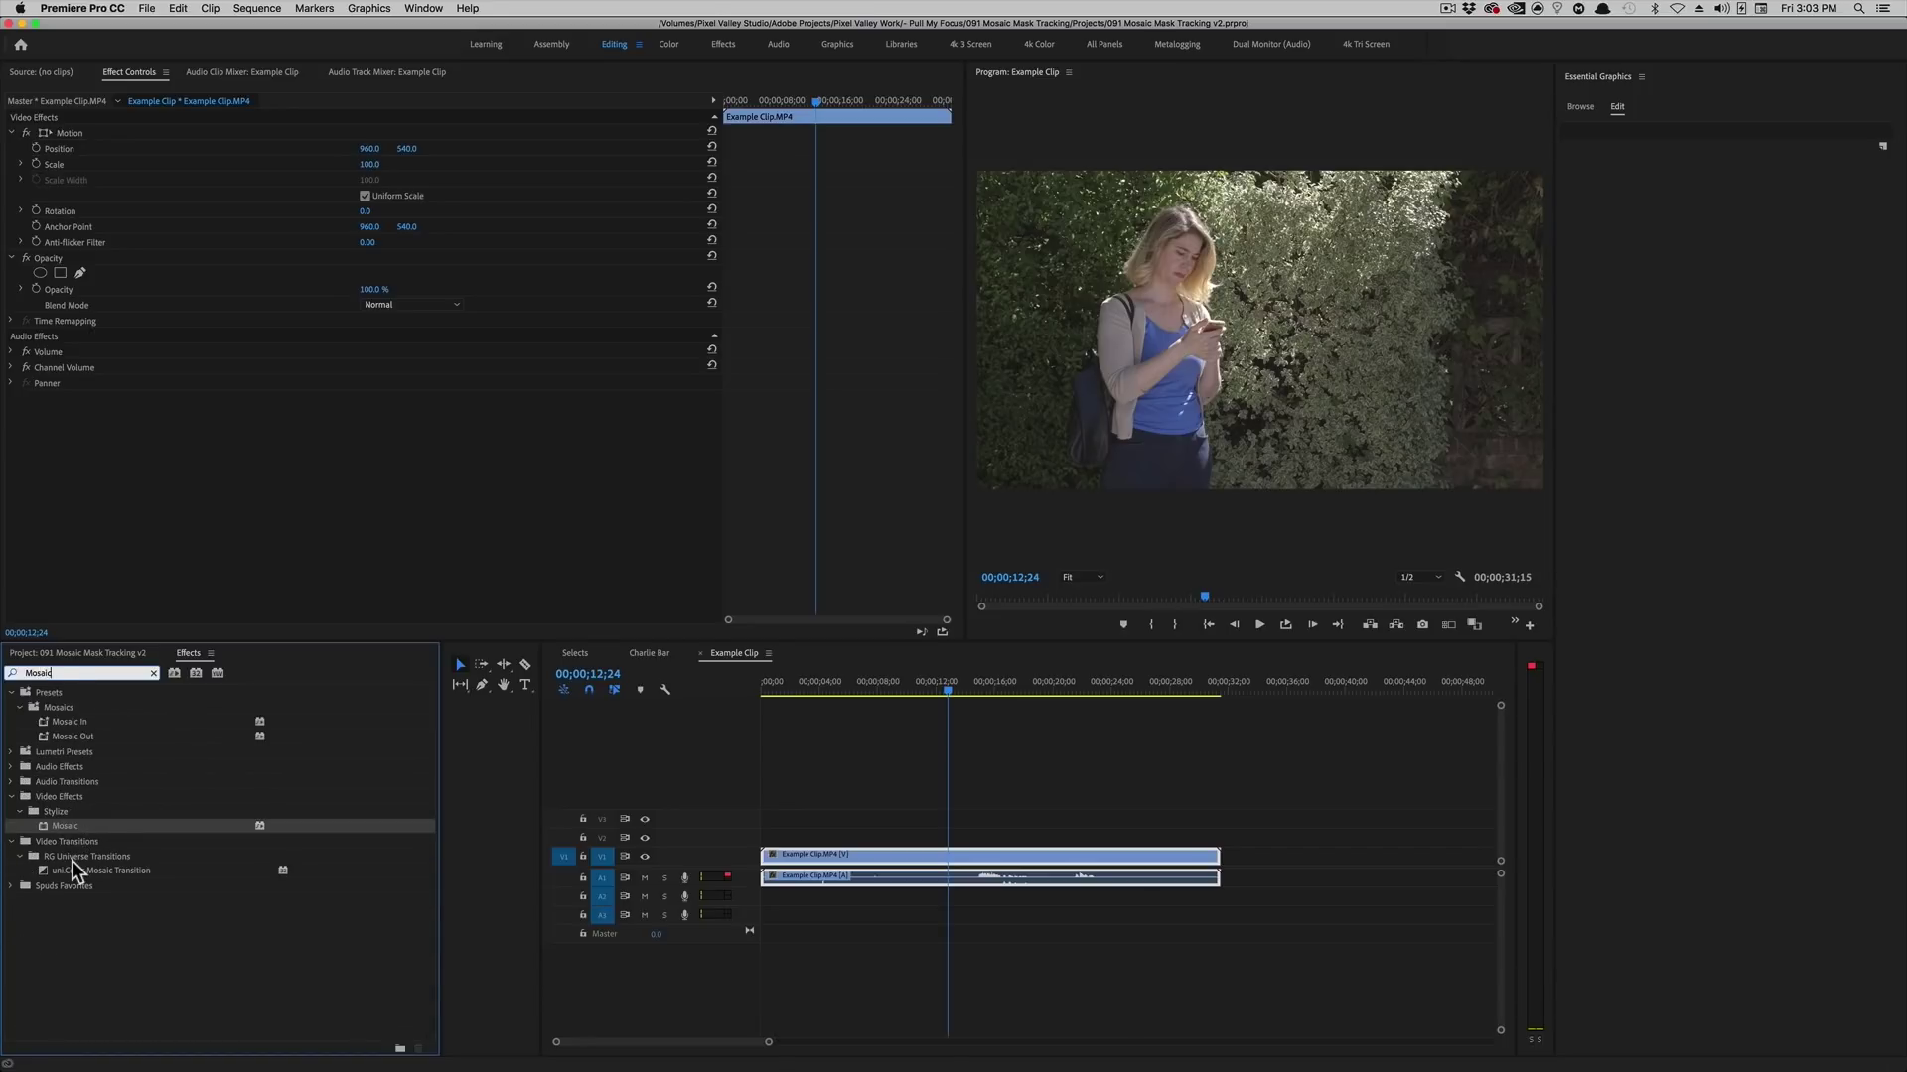
left_click_drag(74, 826, 892, 860)
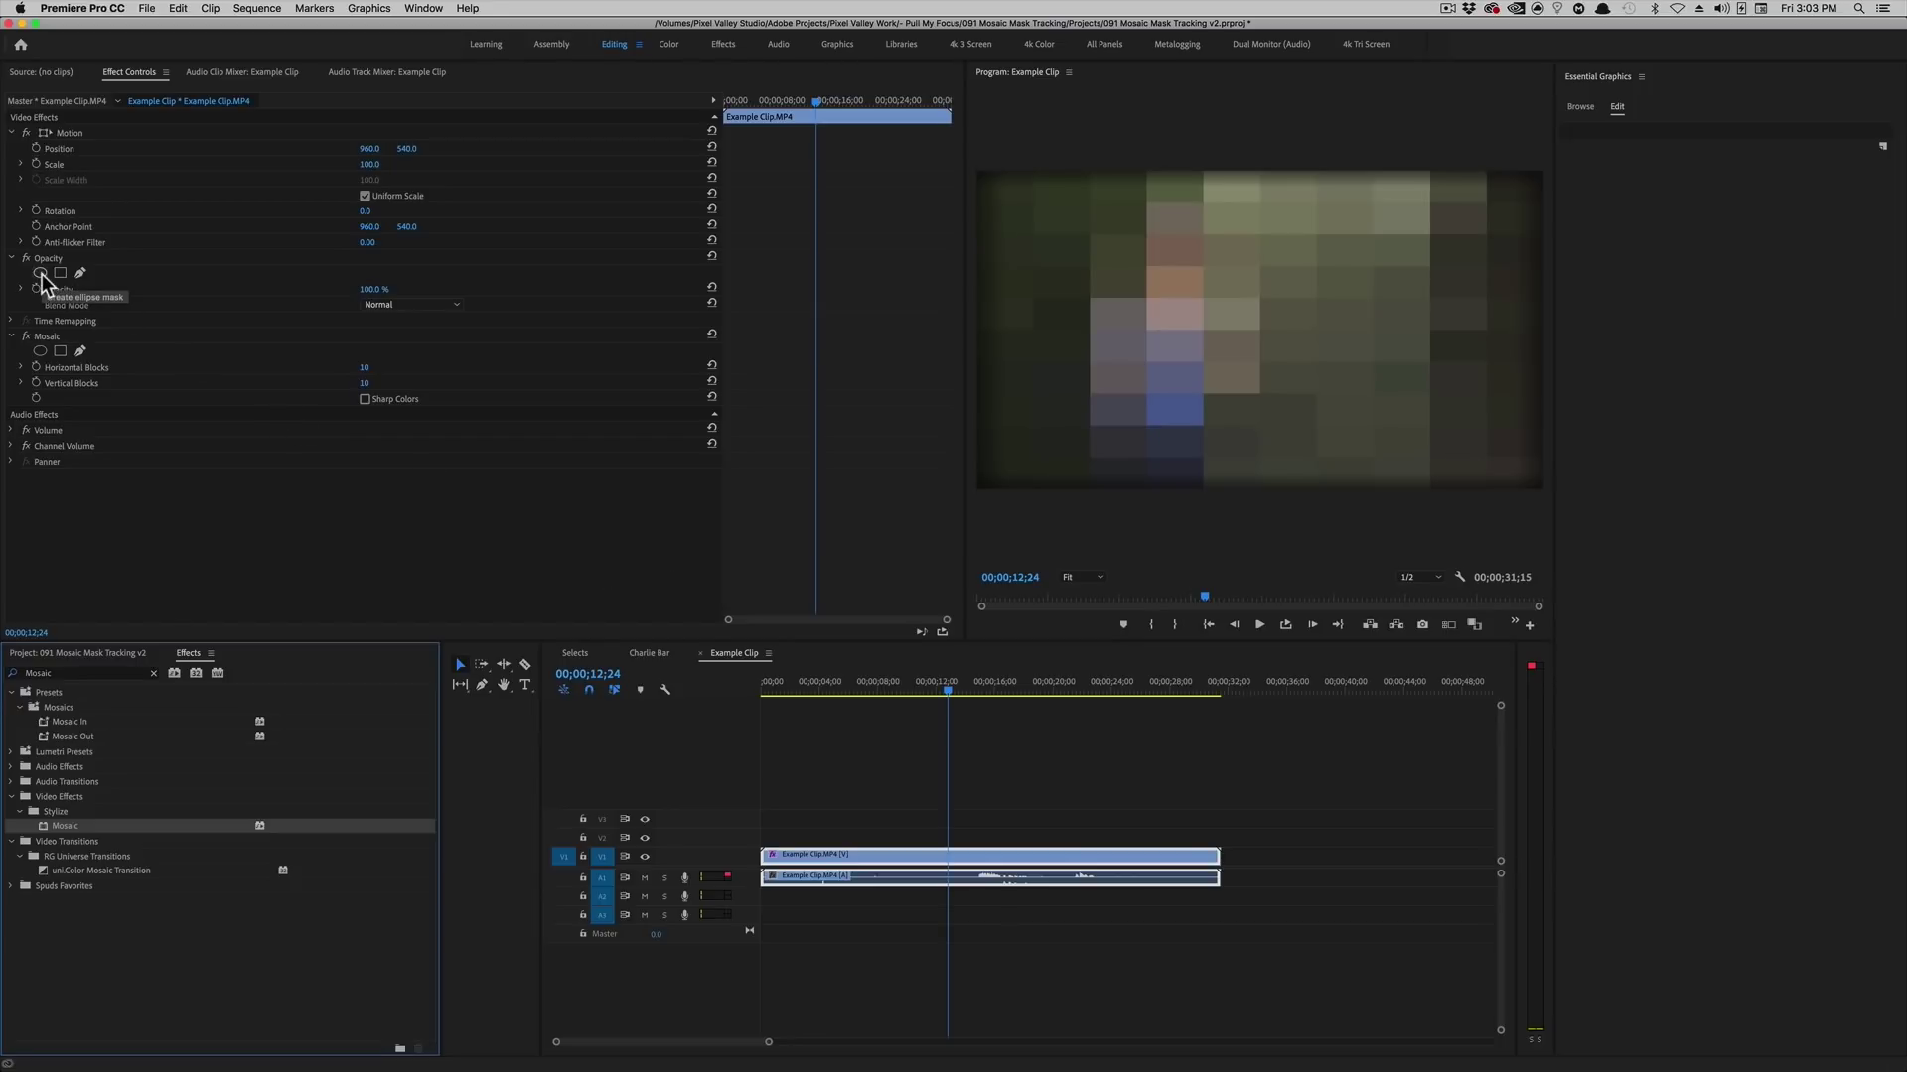
Add an ellipse mask to the Mosaic effect and move and resize it to cover the blonde woman's face.
left_click(214, 562)
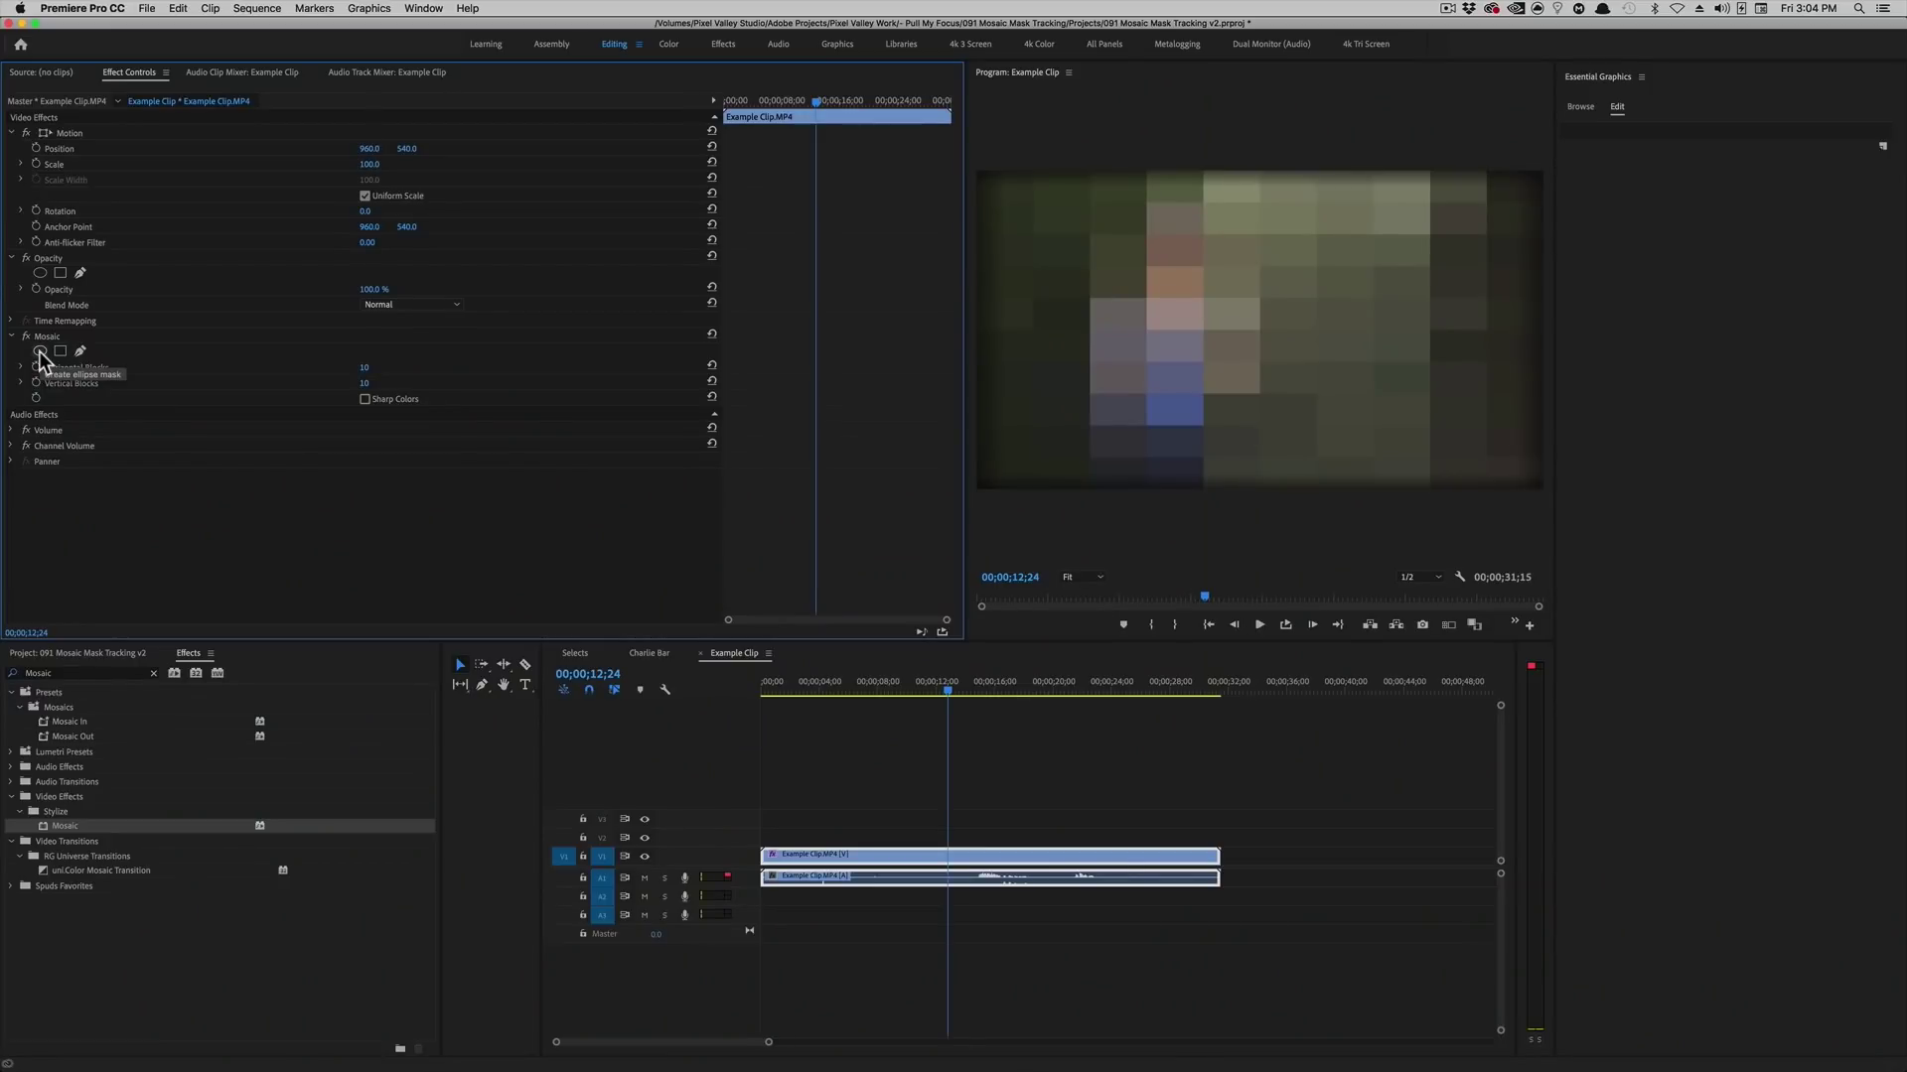
left_click(40, 352)
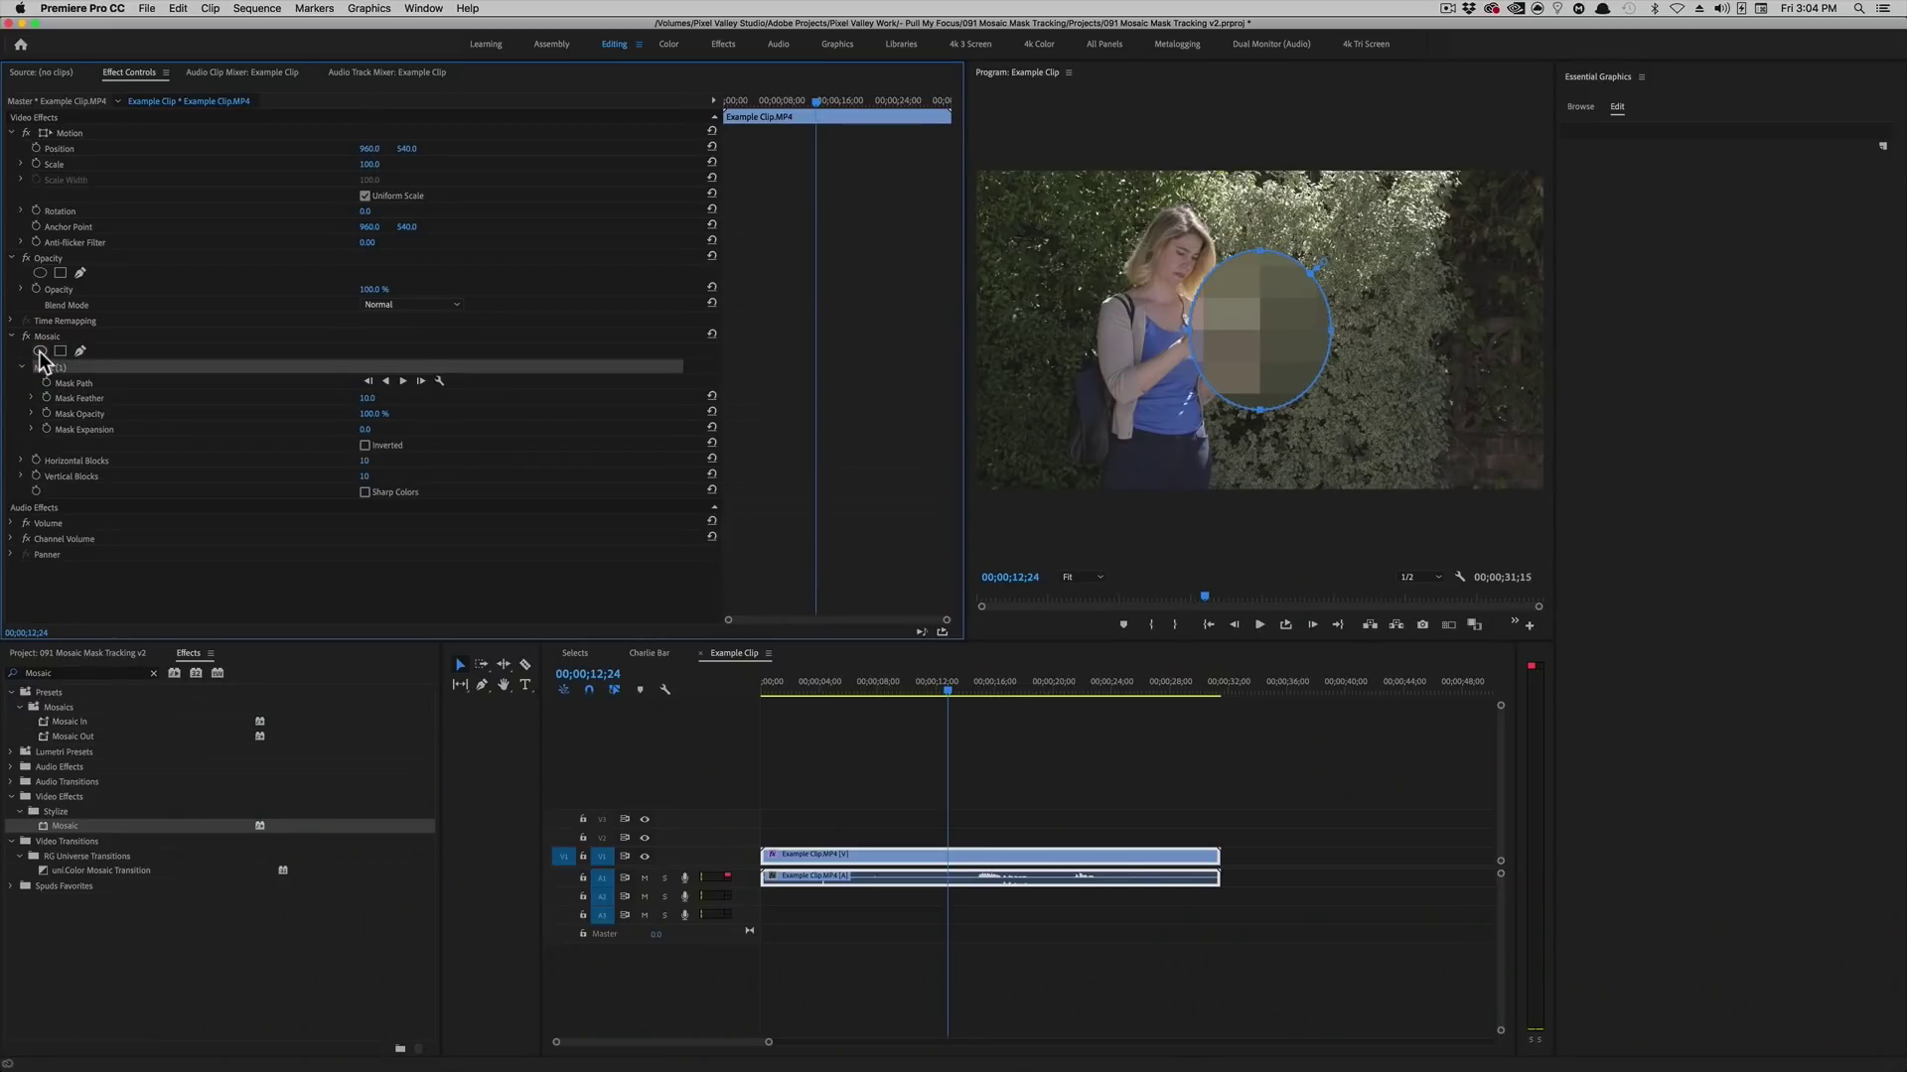
left_click_drag(1257, 316, 1186, 286)
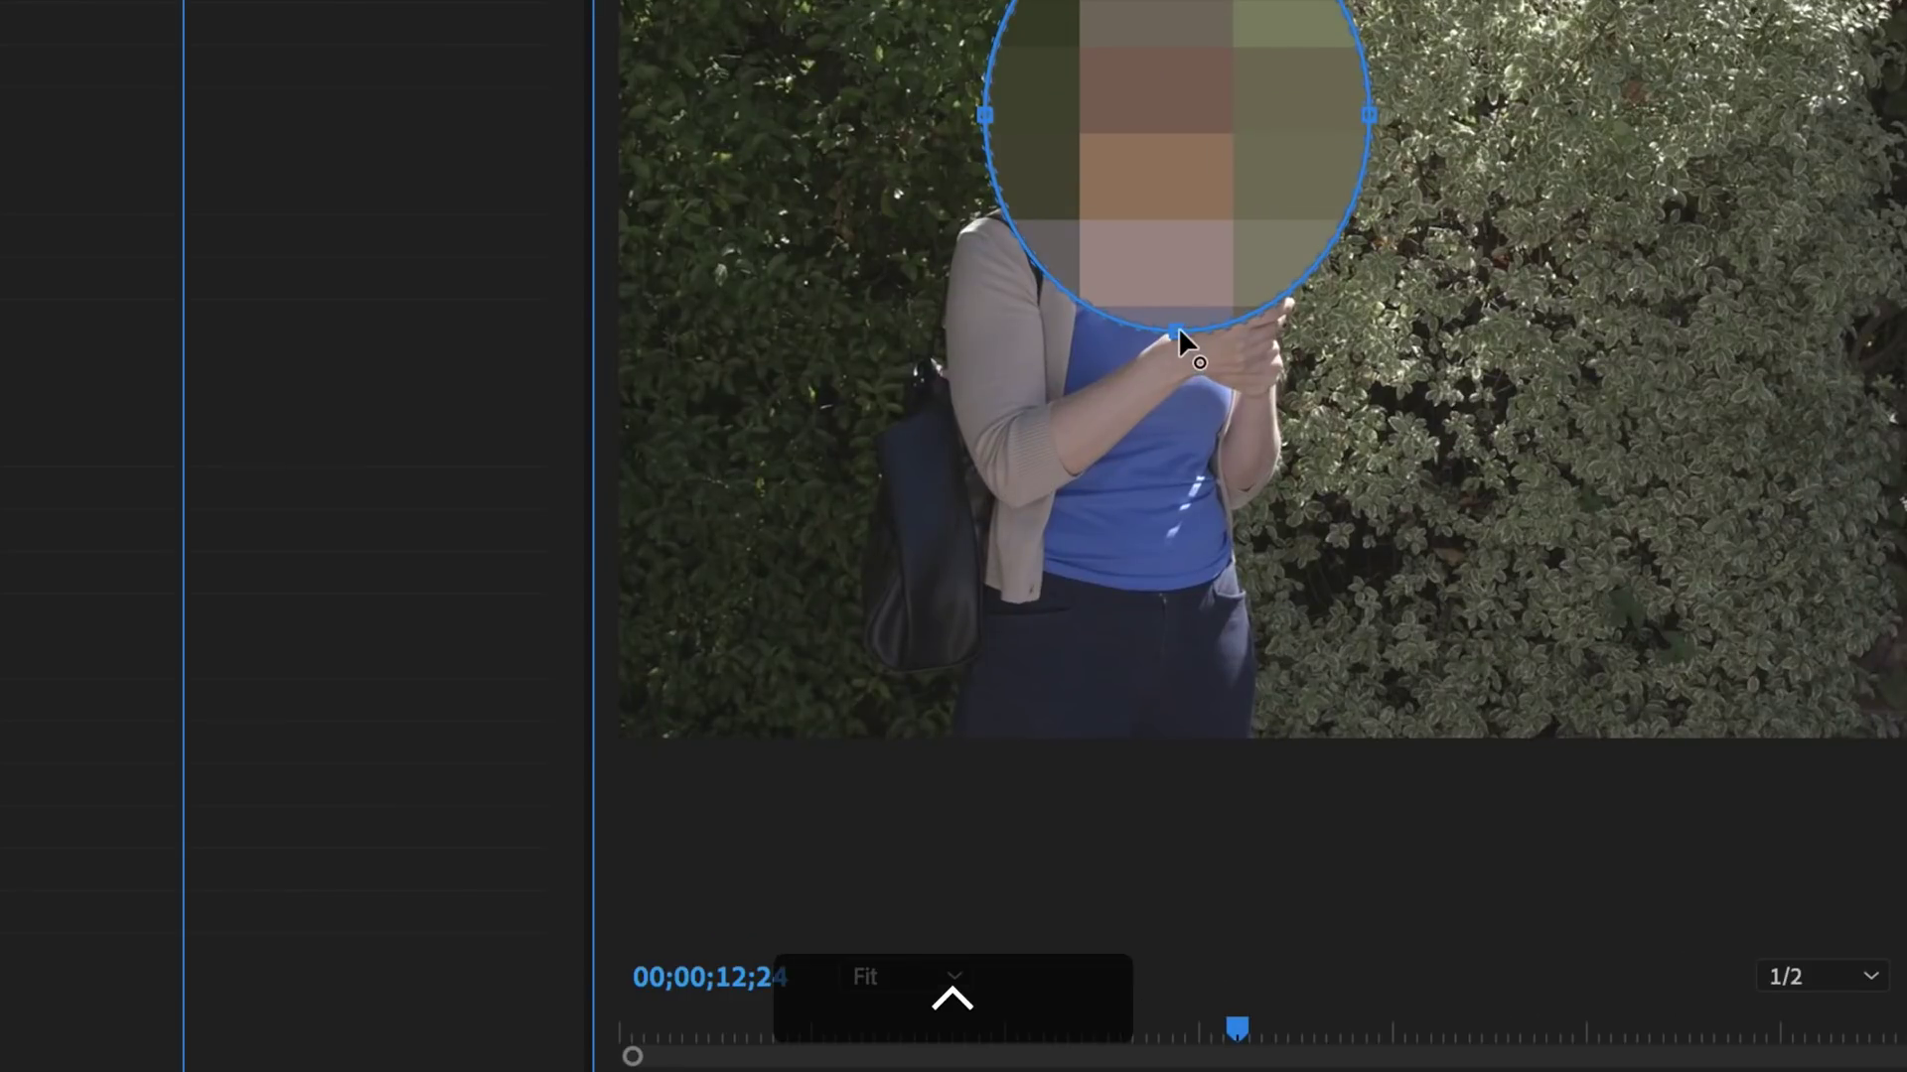
left_click_drag(1175, 285, 1174, 165)
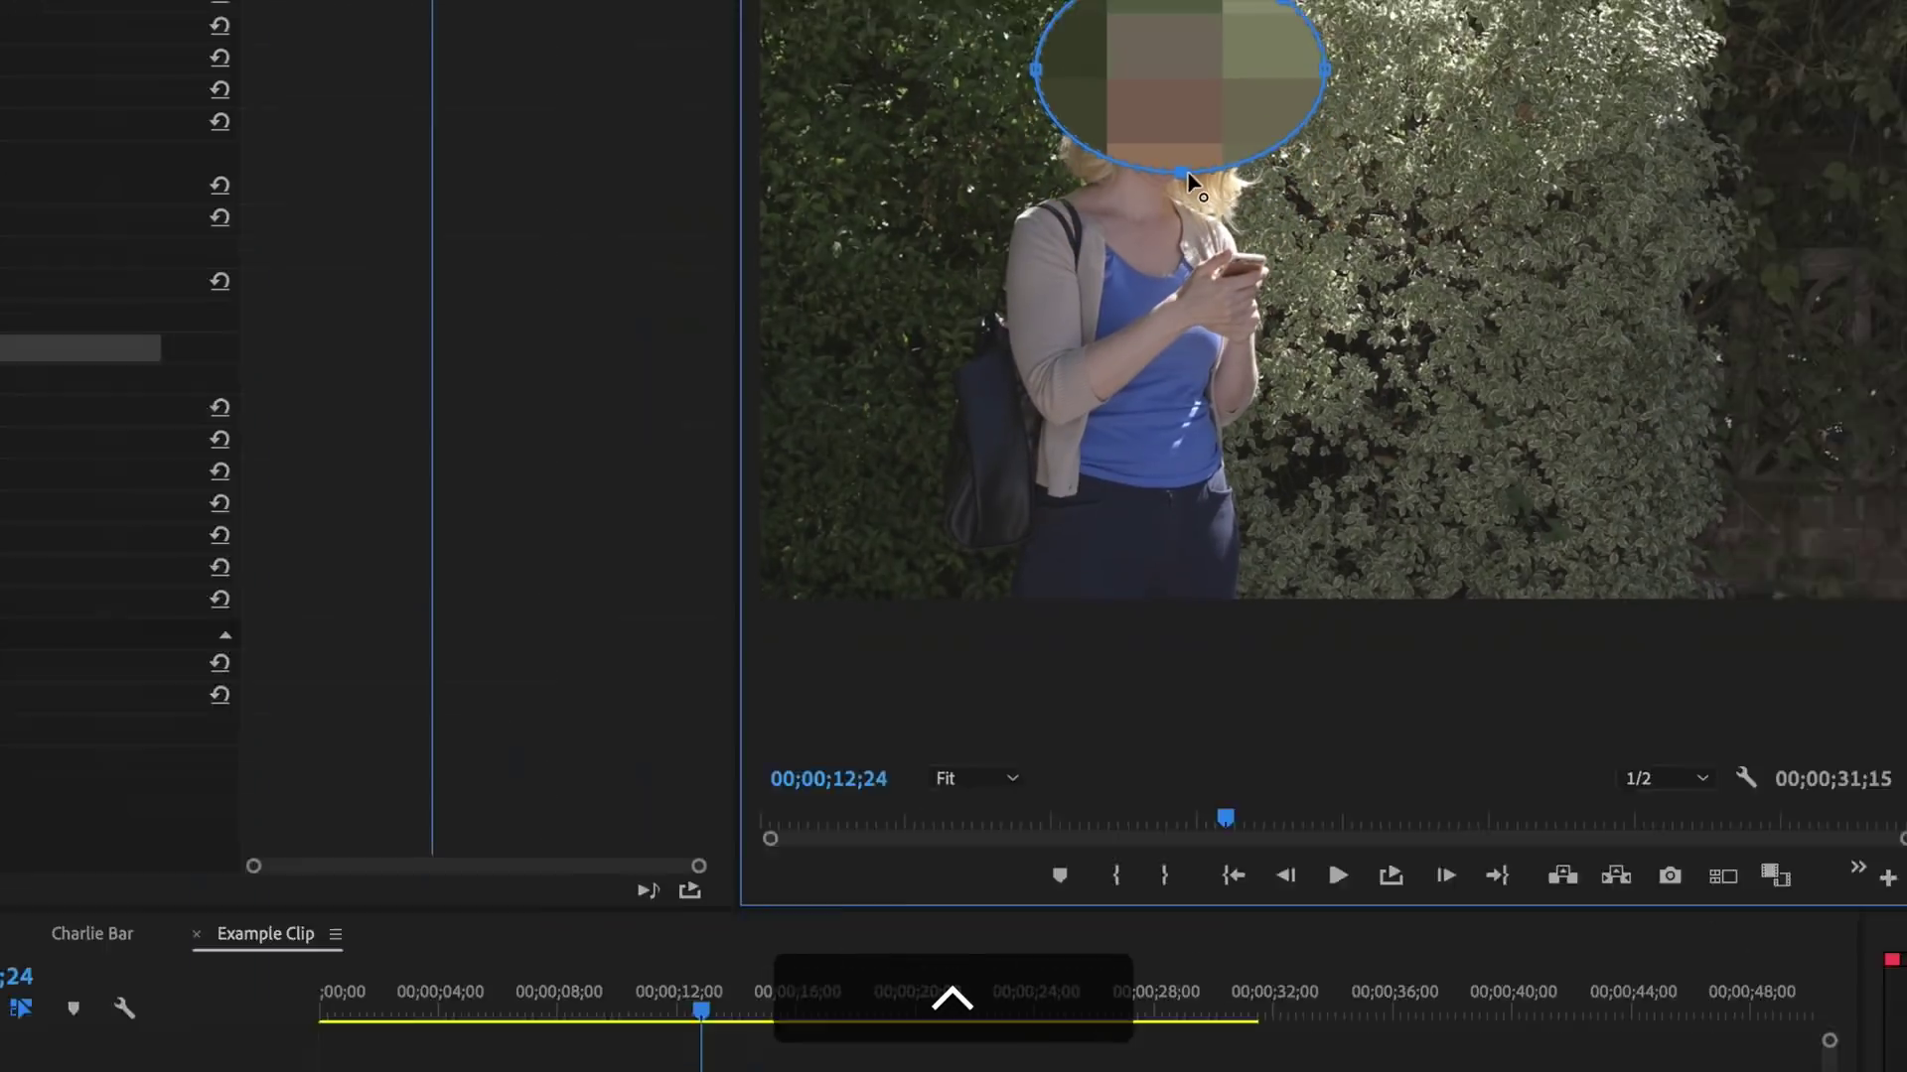
left_click_drag(1183, 183, 1175, 292)
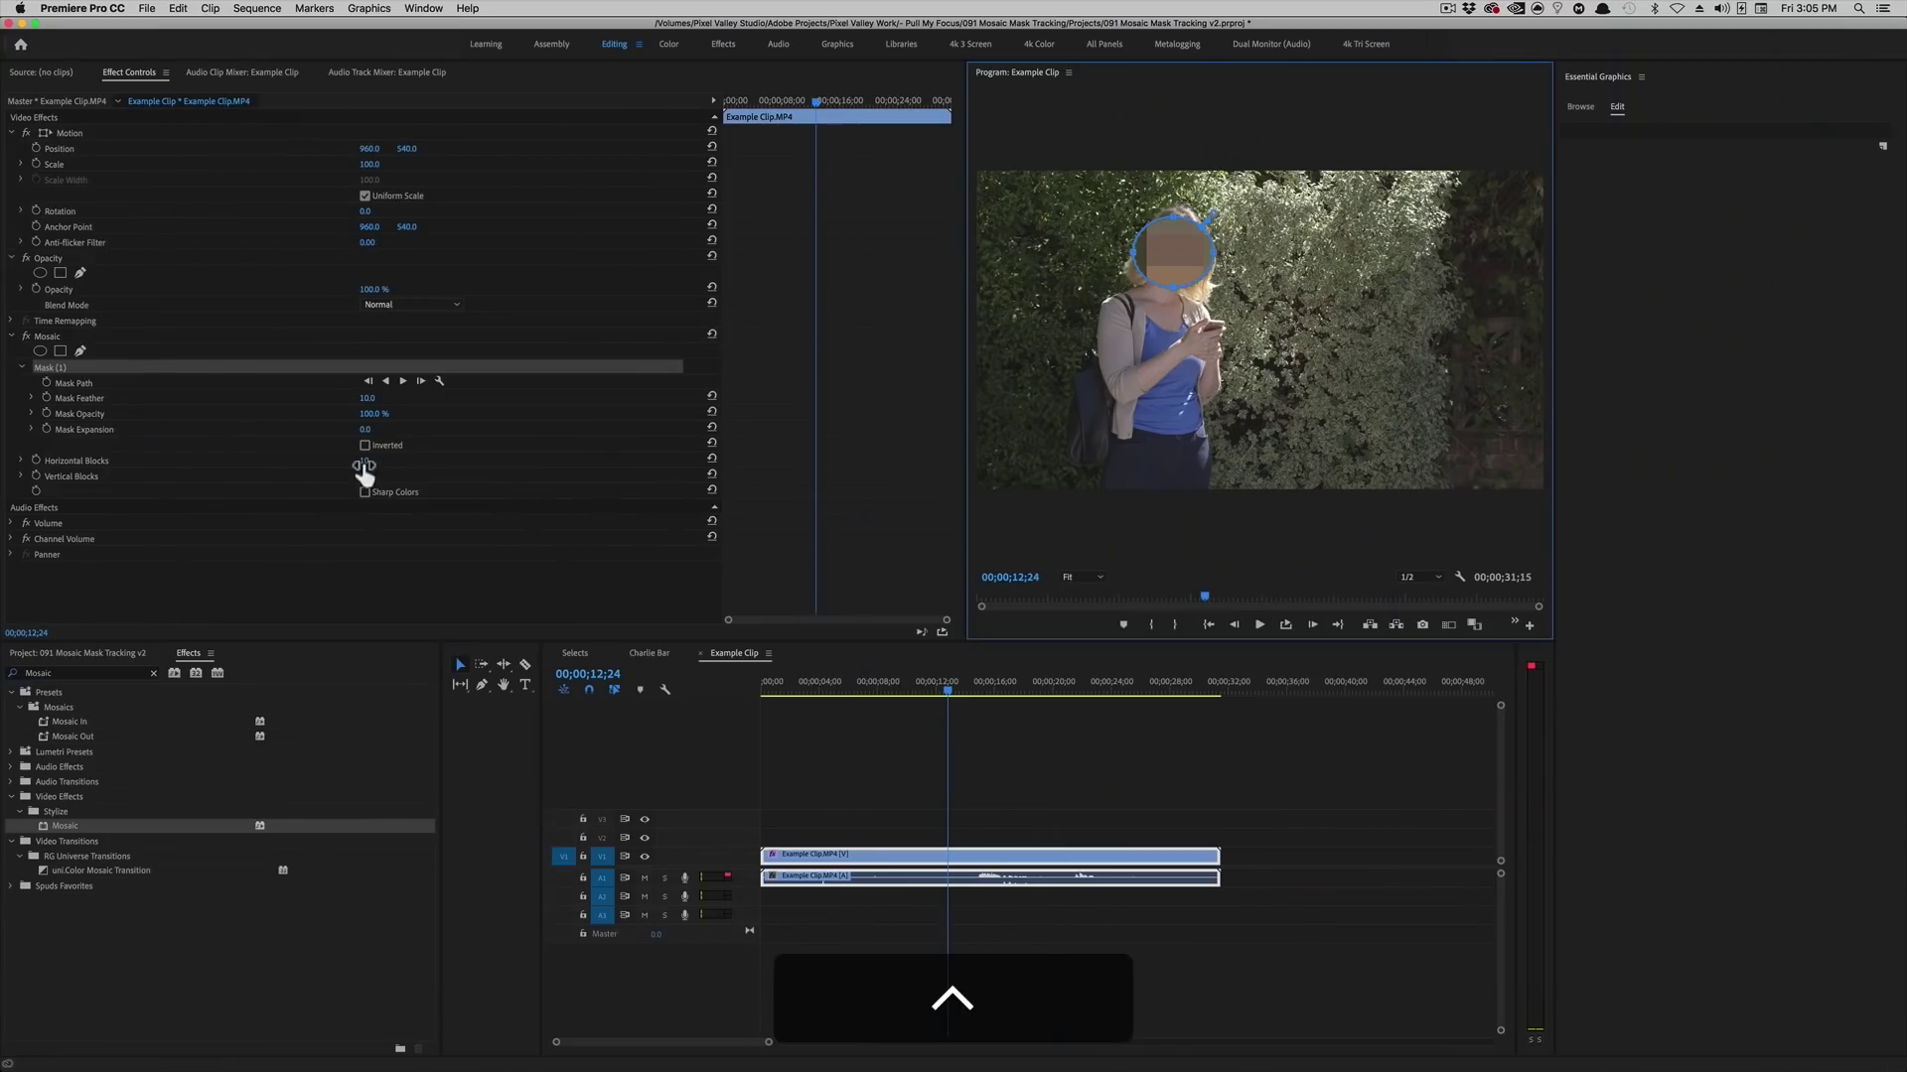
Set the Mosaic effect's horizontal blocks and vertical blocks to 30.
left_click(365, 462)
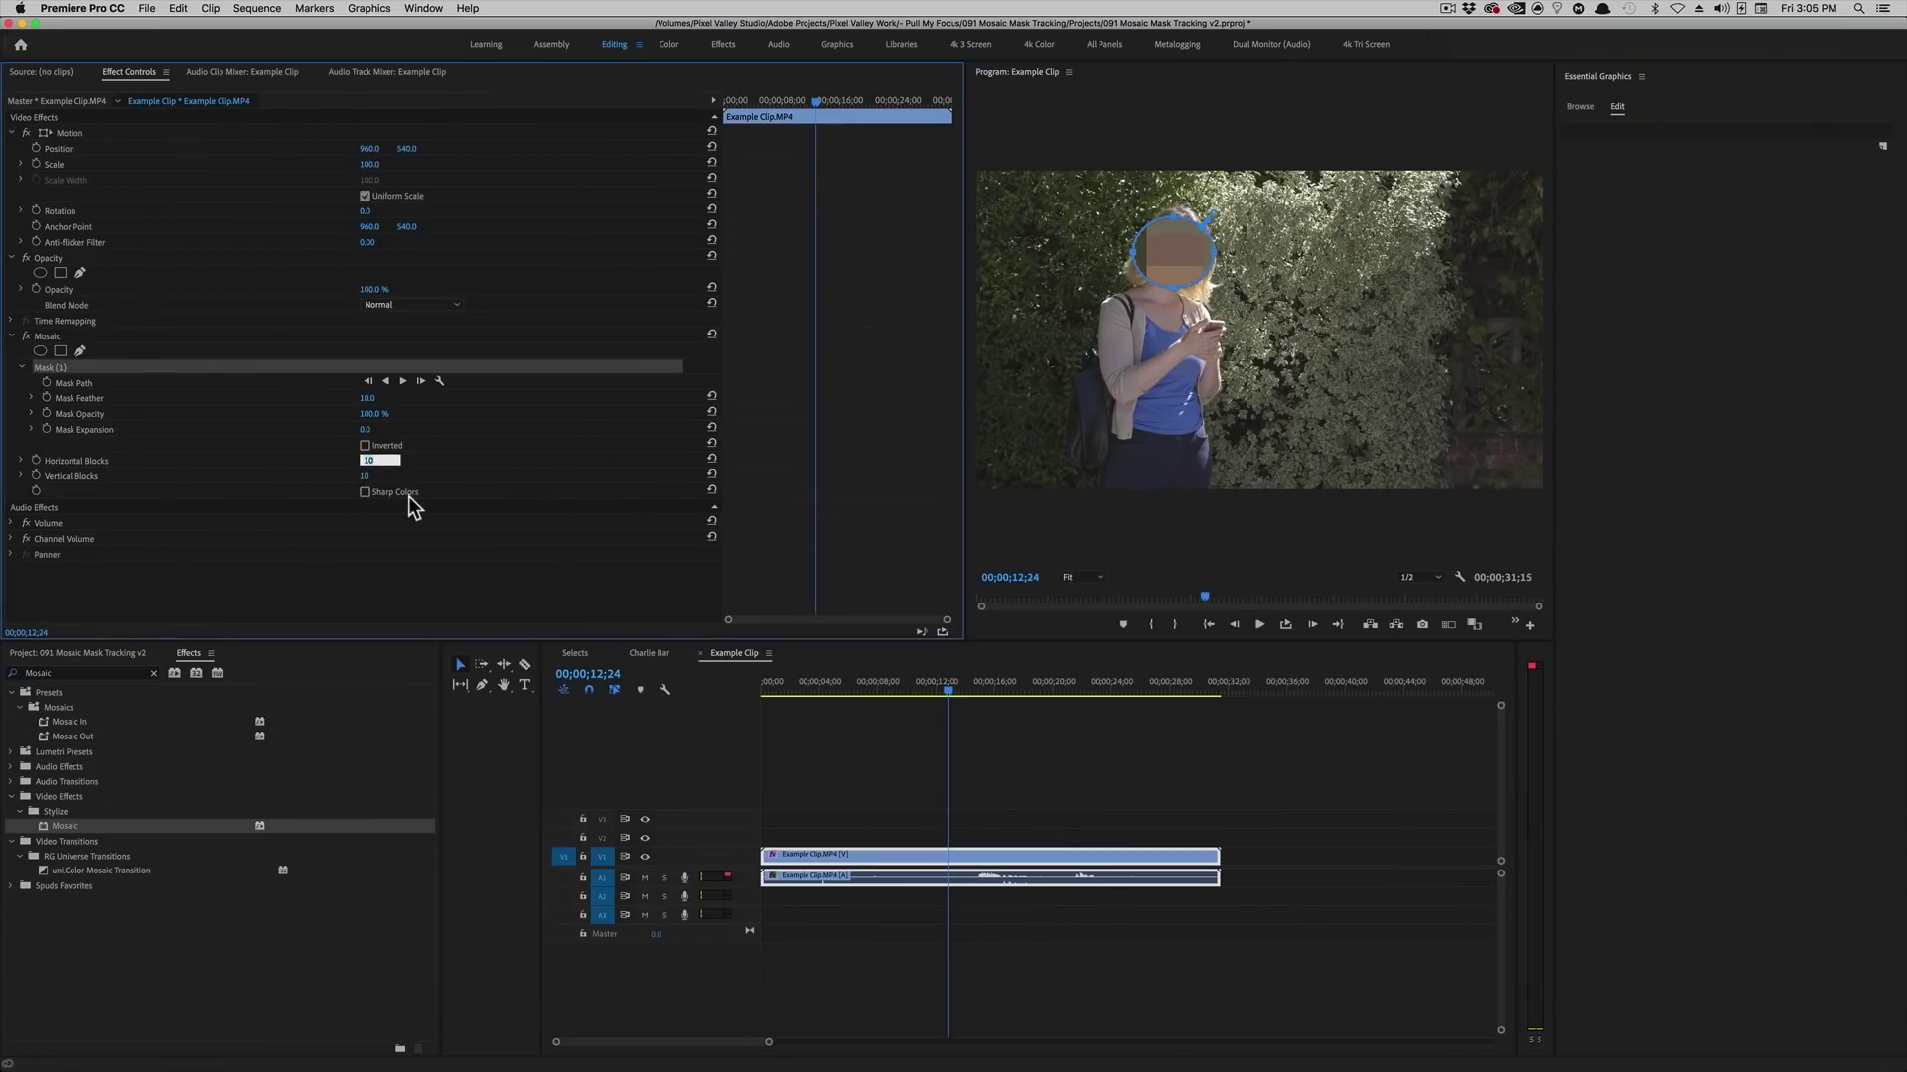
type("30")
key("Tab")
type("30")
key("Tab")
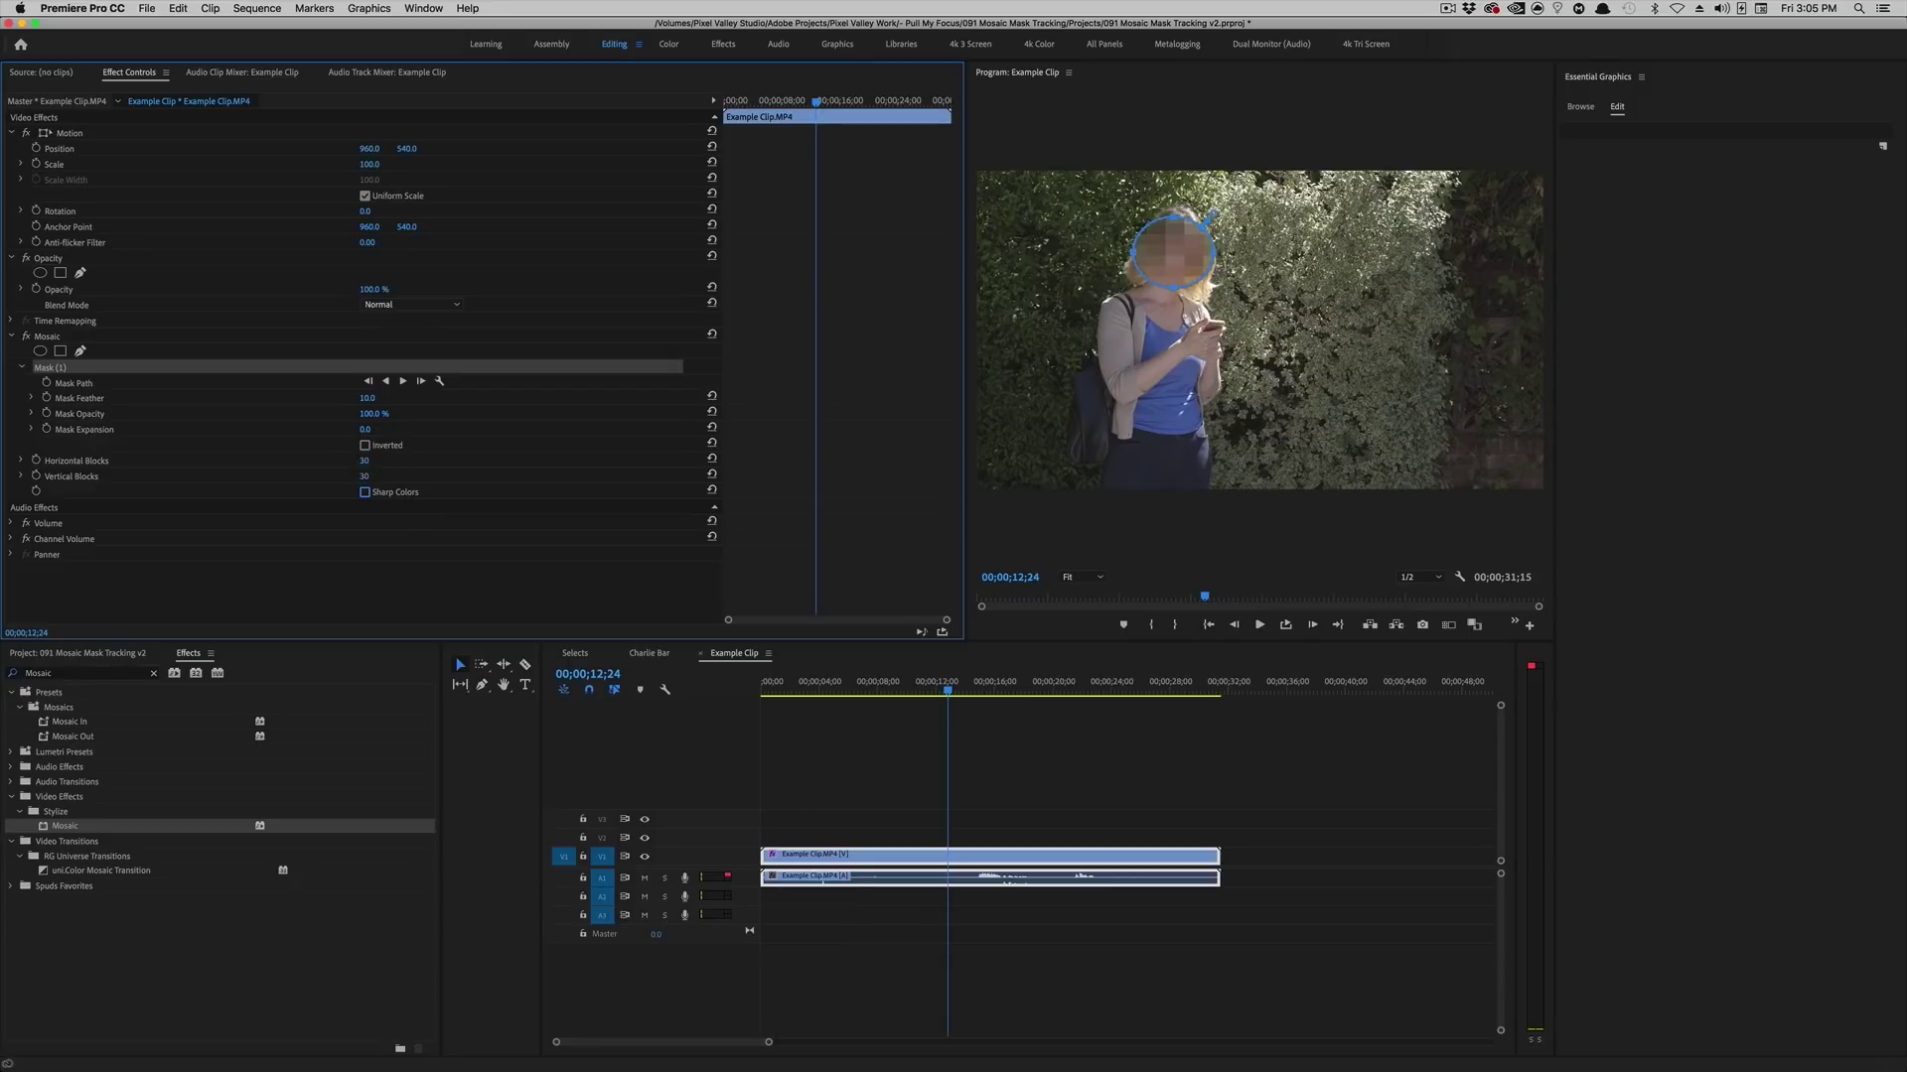
Raise the Mosaic effect's horizontal blocks to 40.
left_click(365, 461)
type("40")
key("Tab")
key("Tab")
Soften the face mask's edge to a feather of about 44 and expand the mask slightly.
key("ctrl")
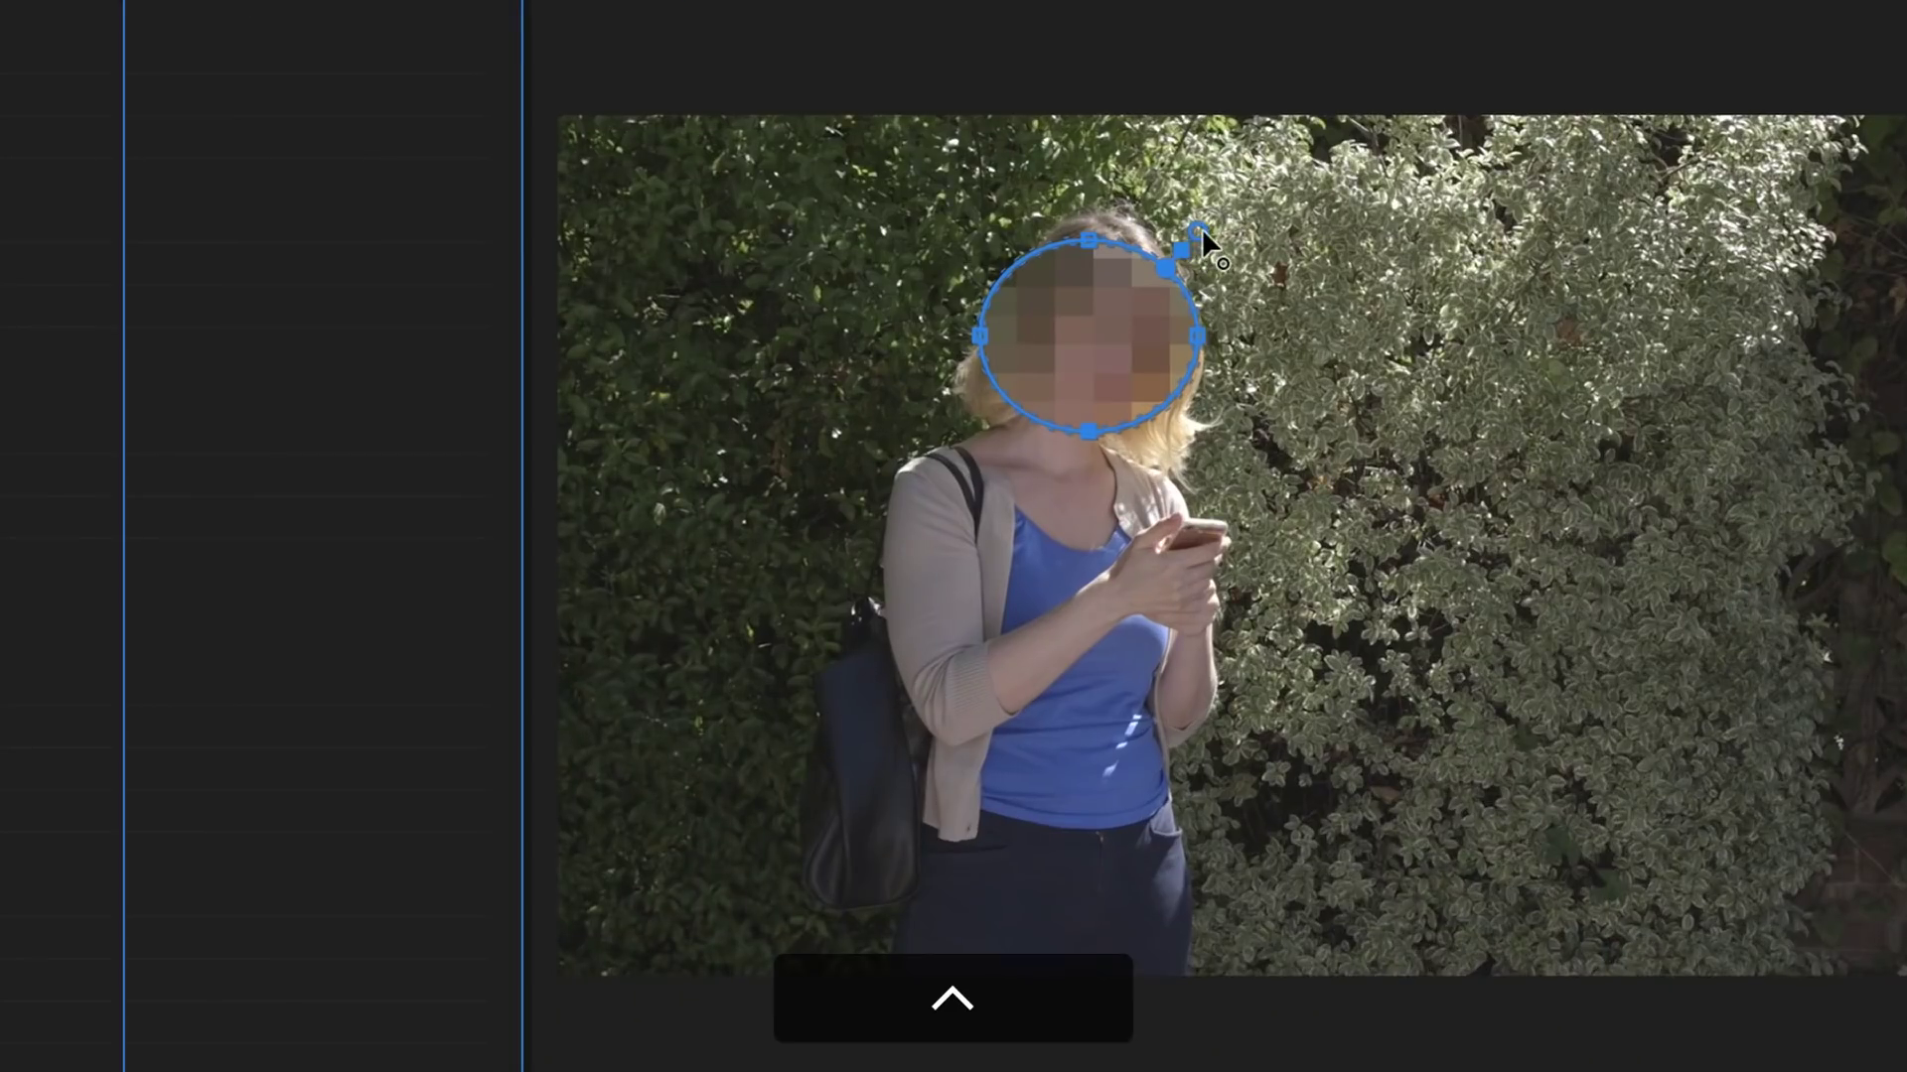
mouse_move(1200, 228)
left_mouse_down()
mouse_move(1276, 137)
mouse_move(1204, 191)
left_mouse_up()
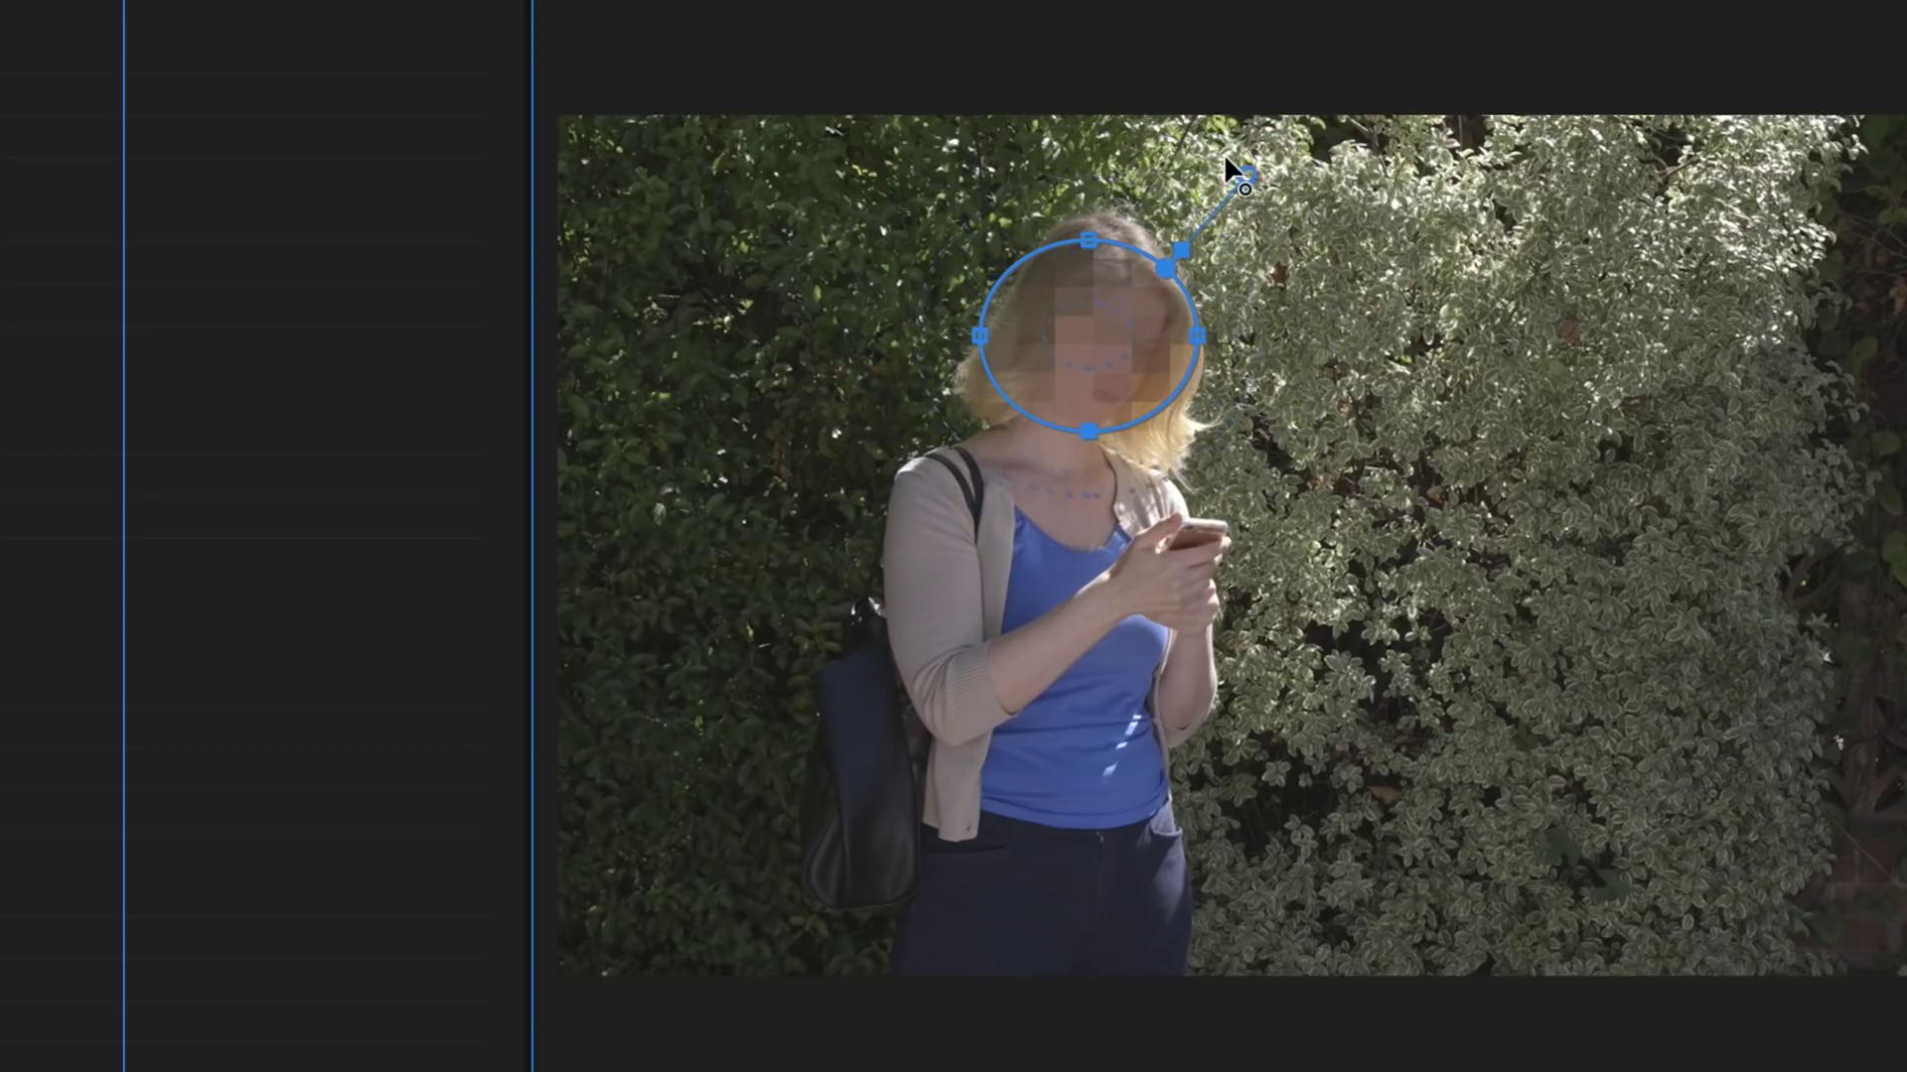
mouse_move(1188, 201)
left_mouse_down()
mouse_move(1209, 195)
mouse_move(1189, 234)
mouse_move(1214, 204)
mouse_move(1187, 239)
mouse_move(1218, 207)
left_mouse_up()
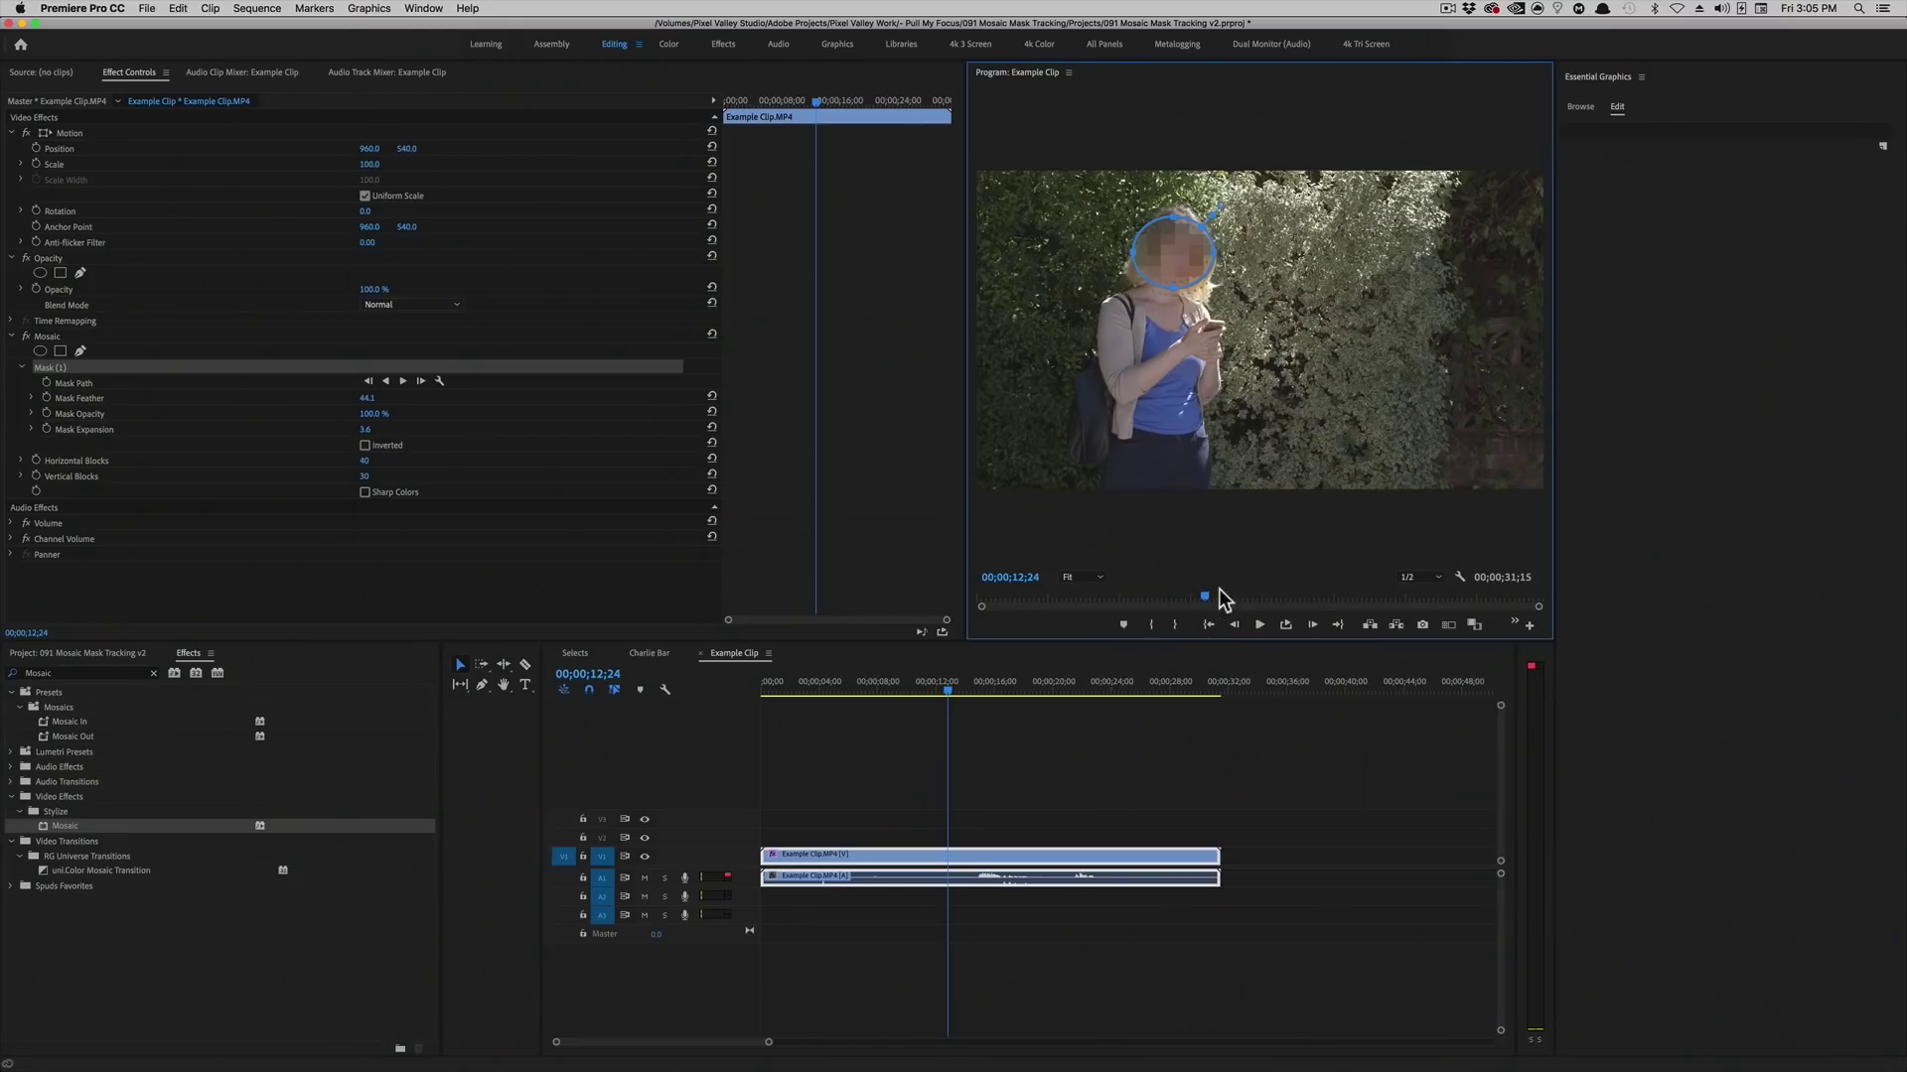
Go to 00;00;14;19, where the second woman has entered, and reposition the mask over the blonde woman's face.
mouse_move(956, 688)
left_mouse_down()
mouse_move(1033, 693)
mouse_move(944, 704)
left_mouse_up()
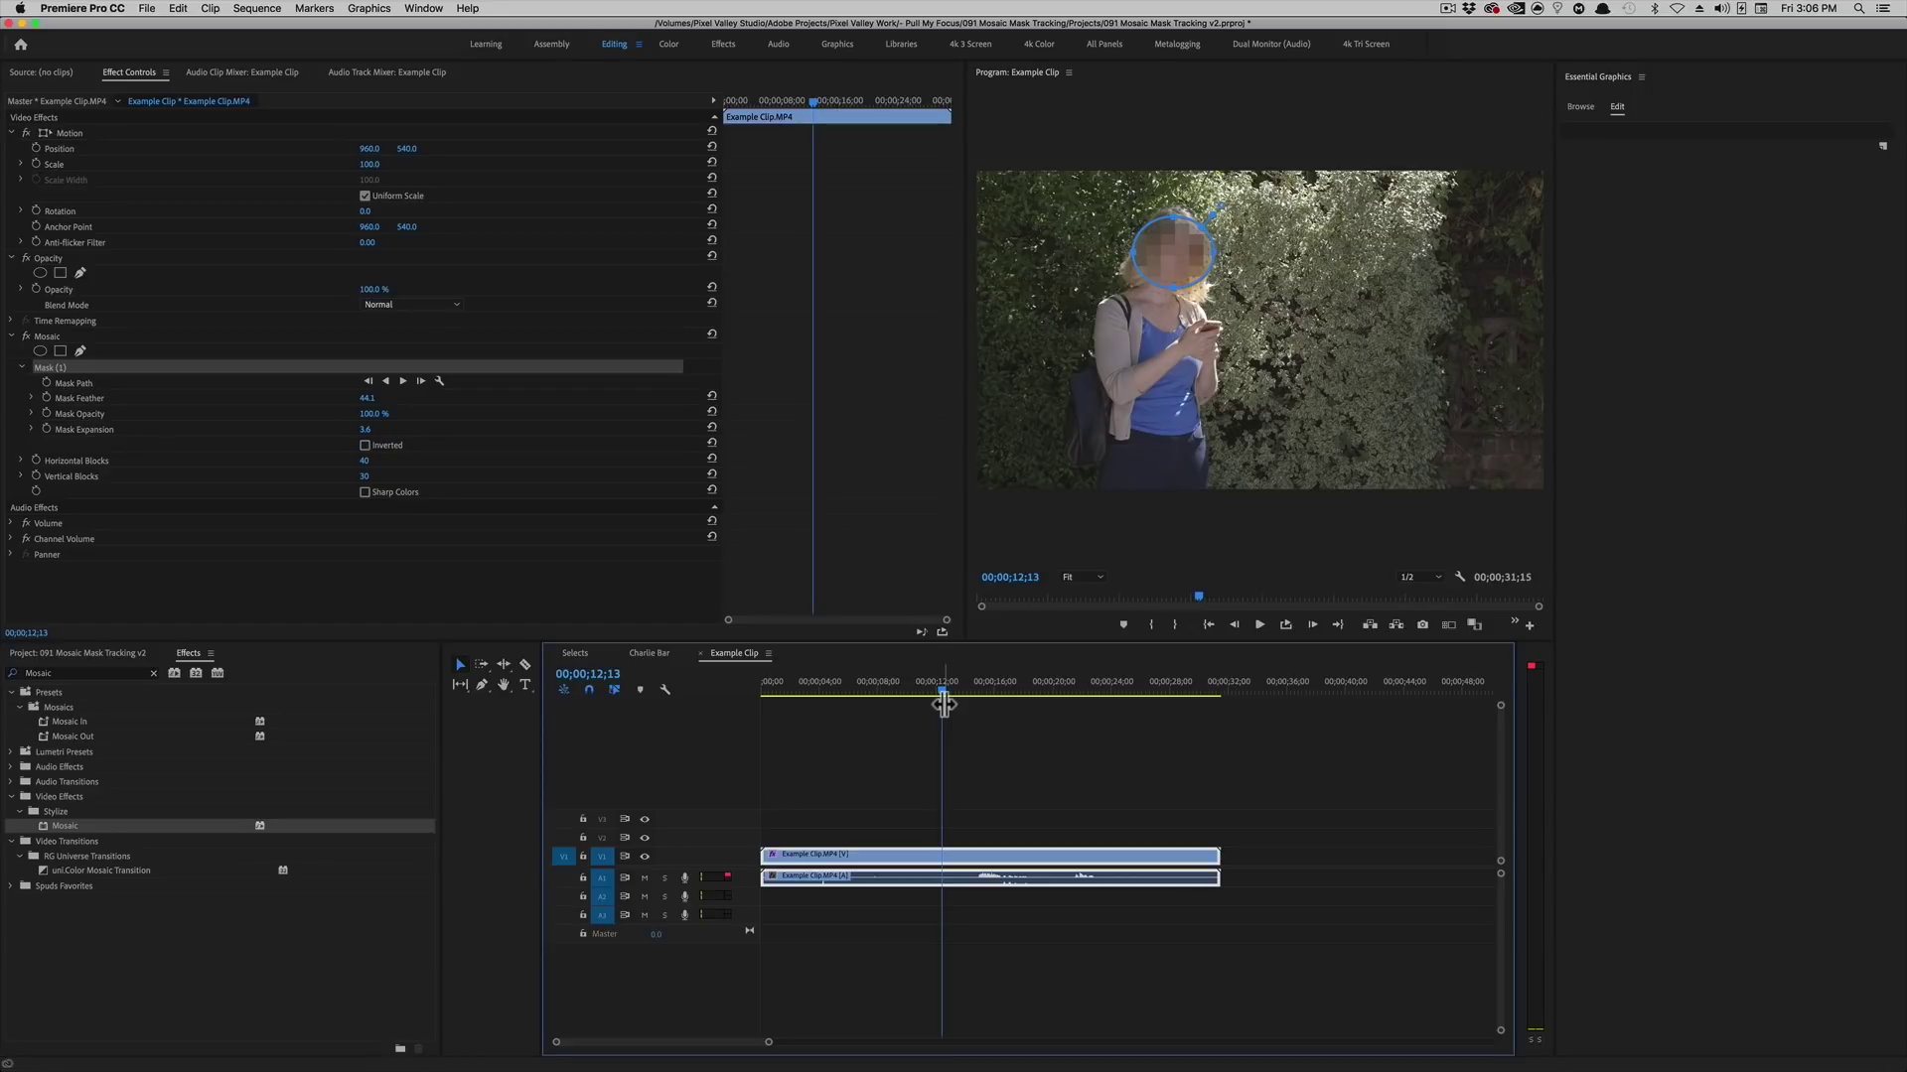
left_click_drag(943, 701, 996, 689)
left_click(1152, 252)
left_click_drag(1152, 253, 1170, 250)
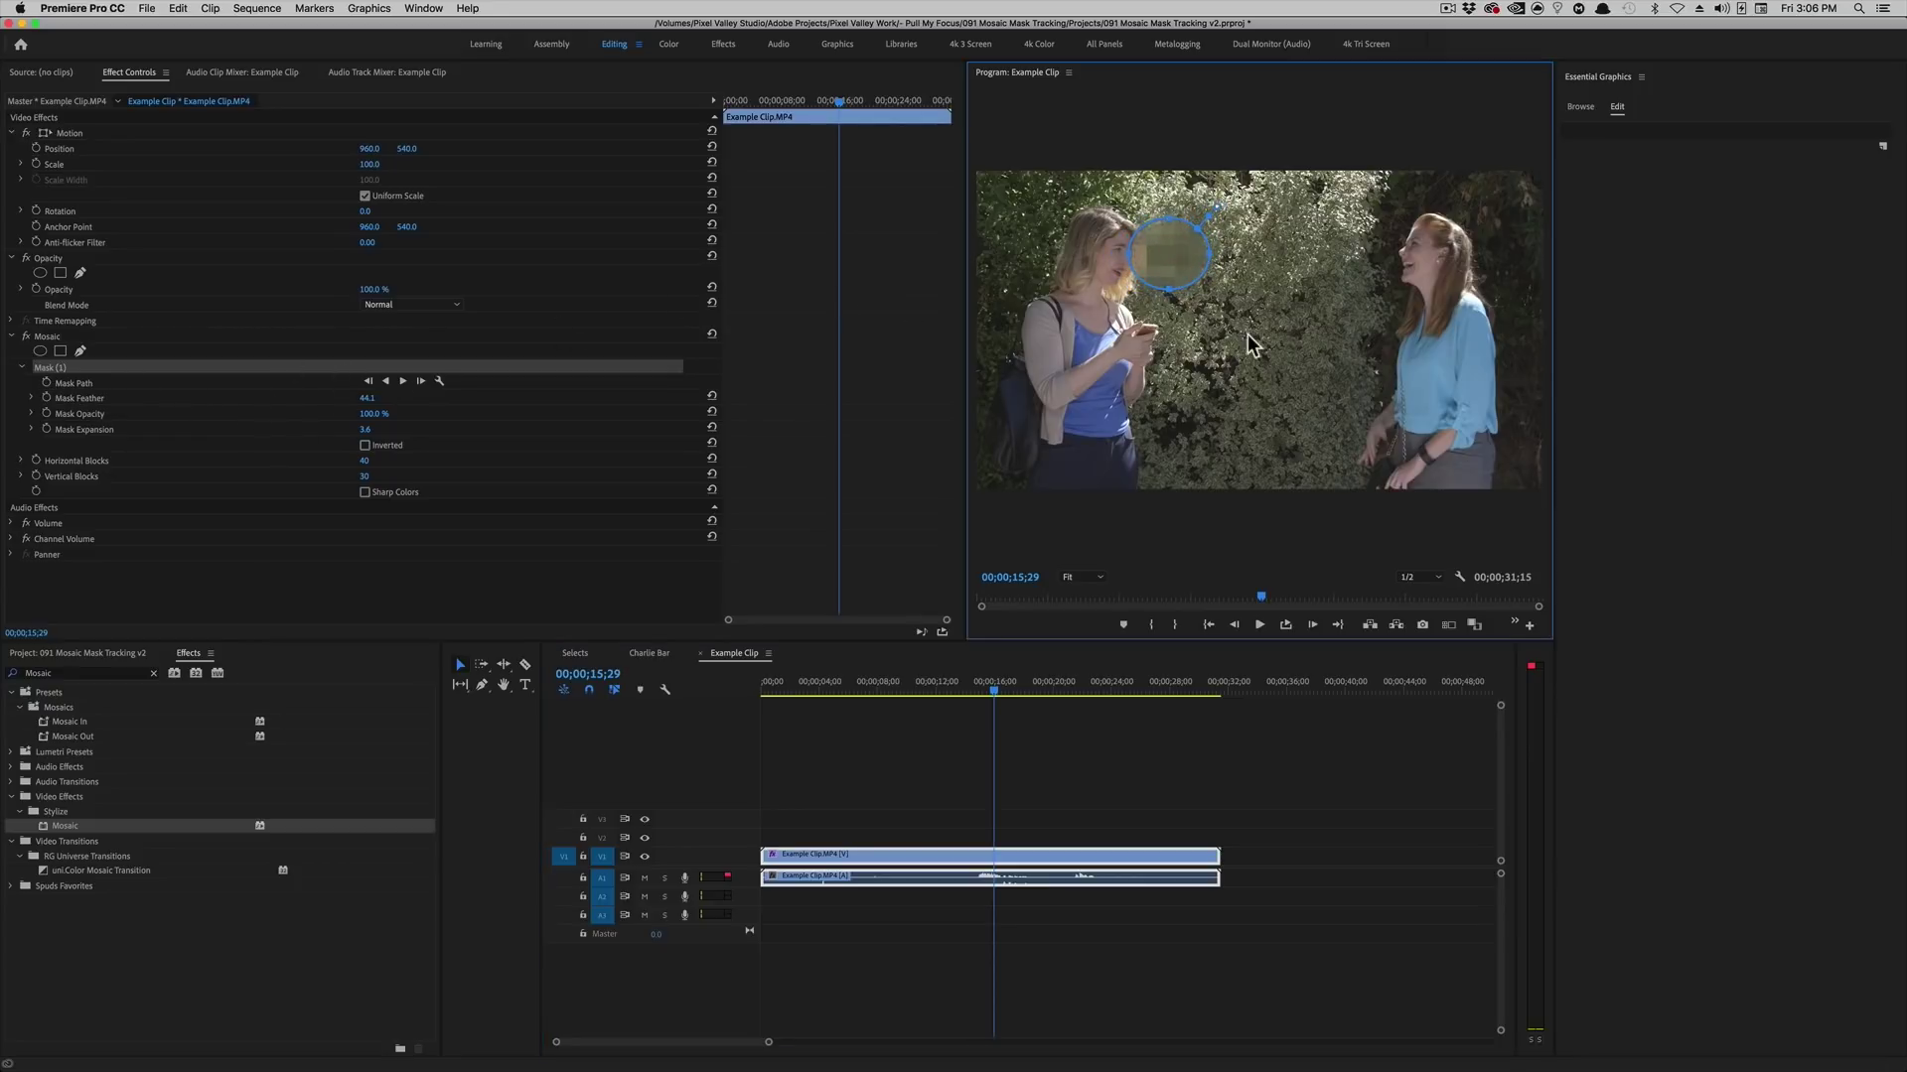
mouse_move(1167, 255)
left_mouse_down()
mouse_move(1092, 260)
mouse_move(1167, 255)
left_mouse_up()
mouse_move(996, 689)
left_mouse_down()
mouse_move(958, 699)
mouse_move(974, 703)
left_mouse_up()
left_click_drag(1172, 248, 1178, 256)
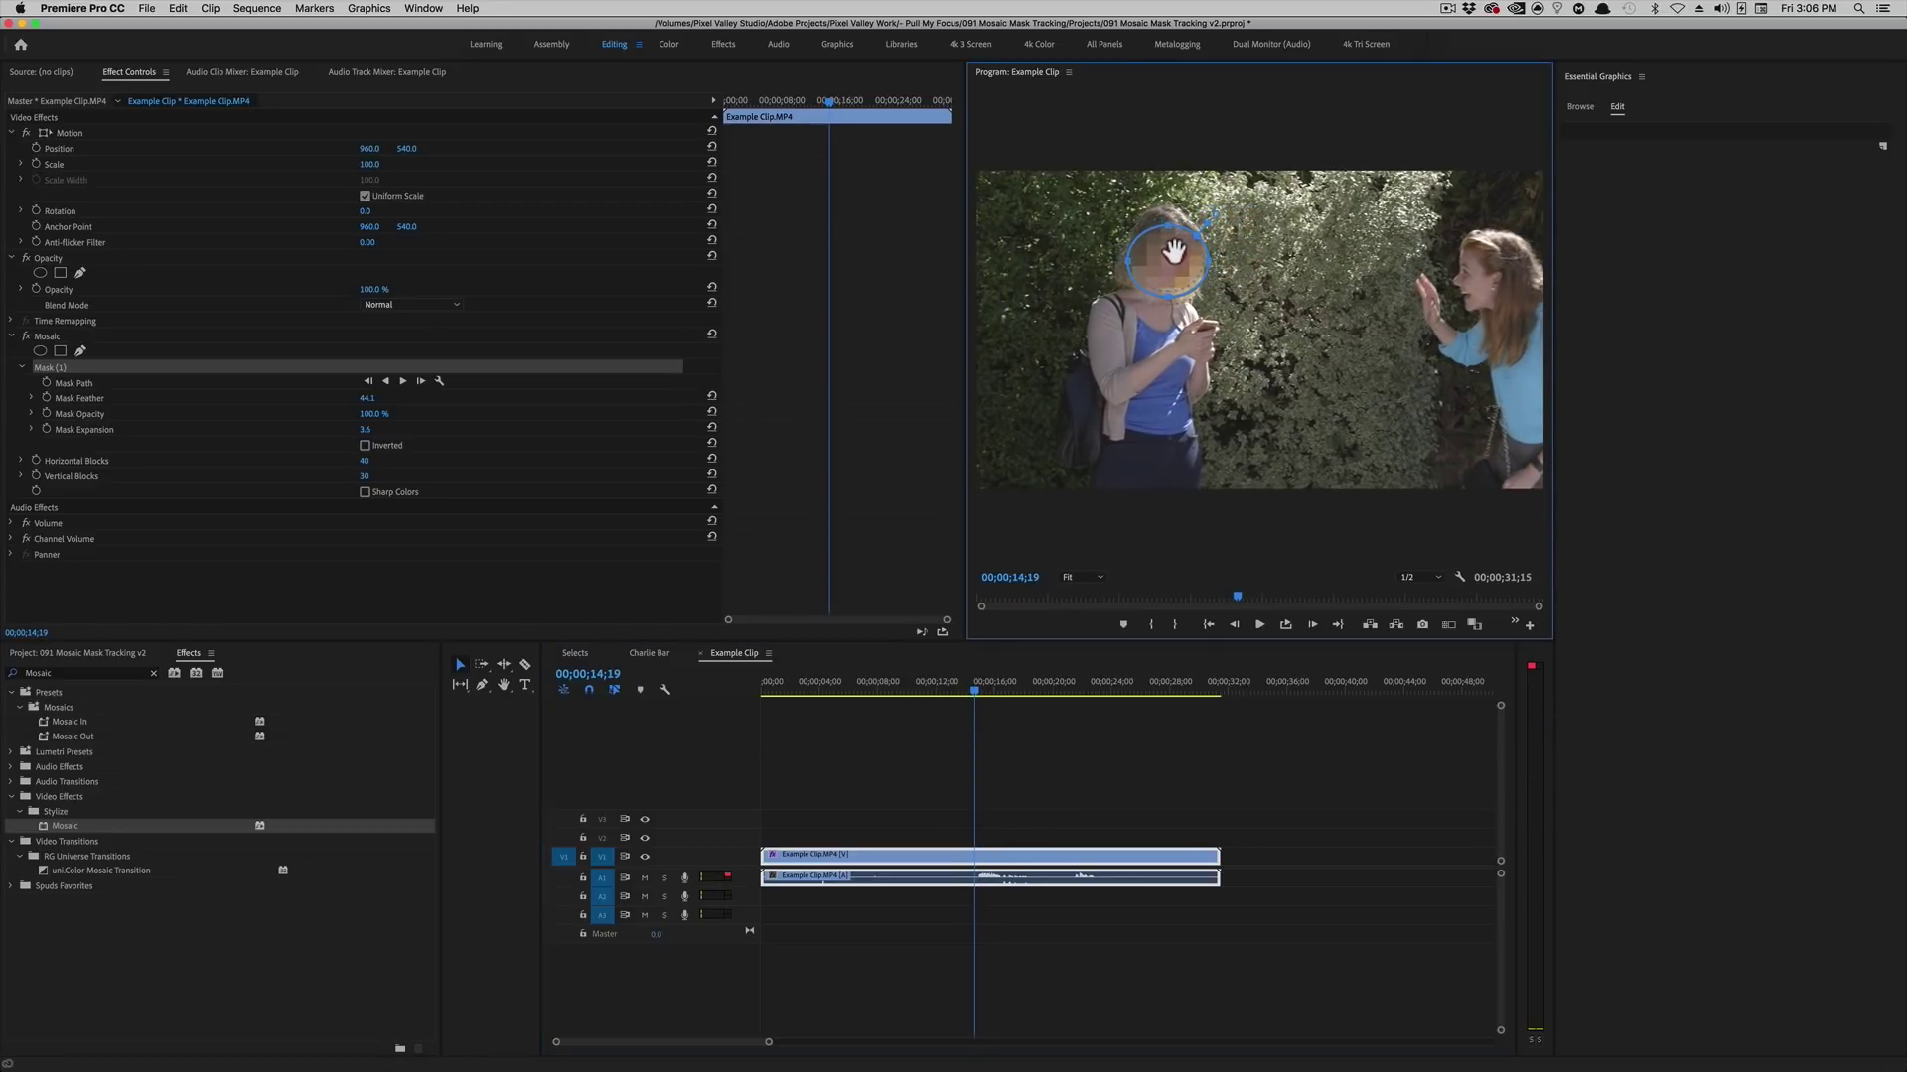
Track the mask forward until the blonde woman leaves the frame at about 00;00;24;18, and play back the tracked section full-size.
left_click(404, 381)
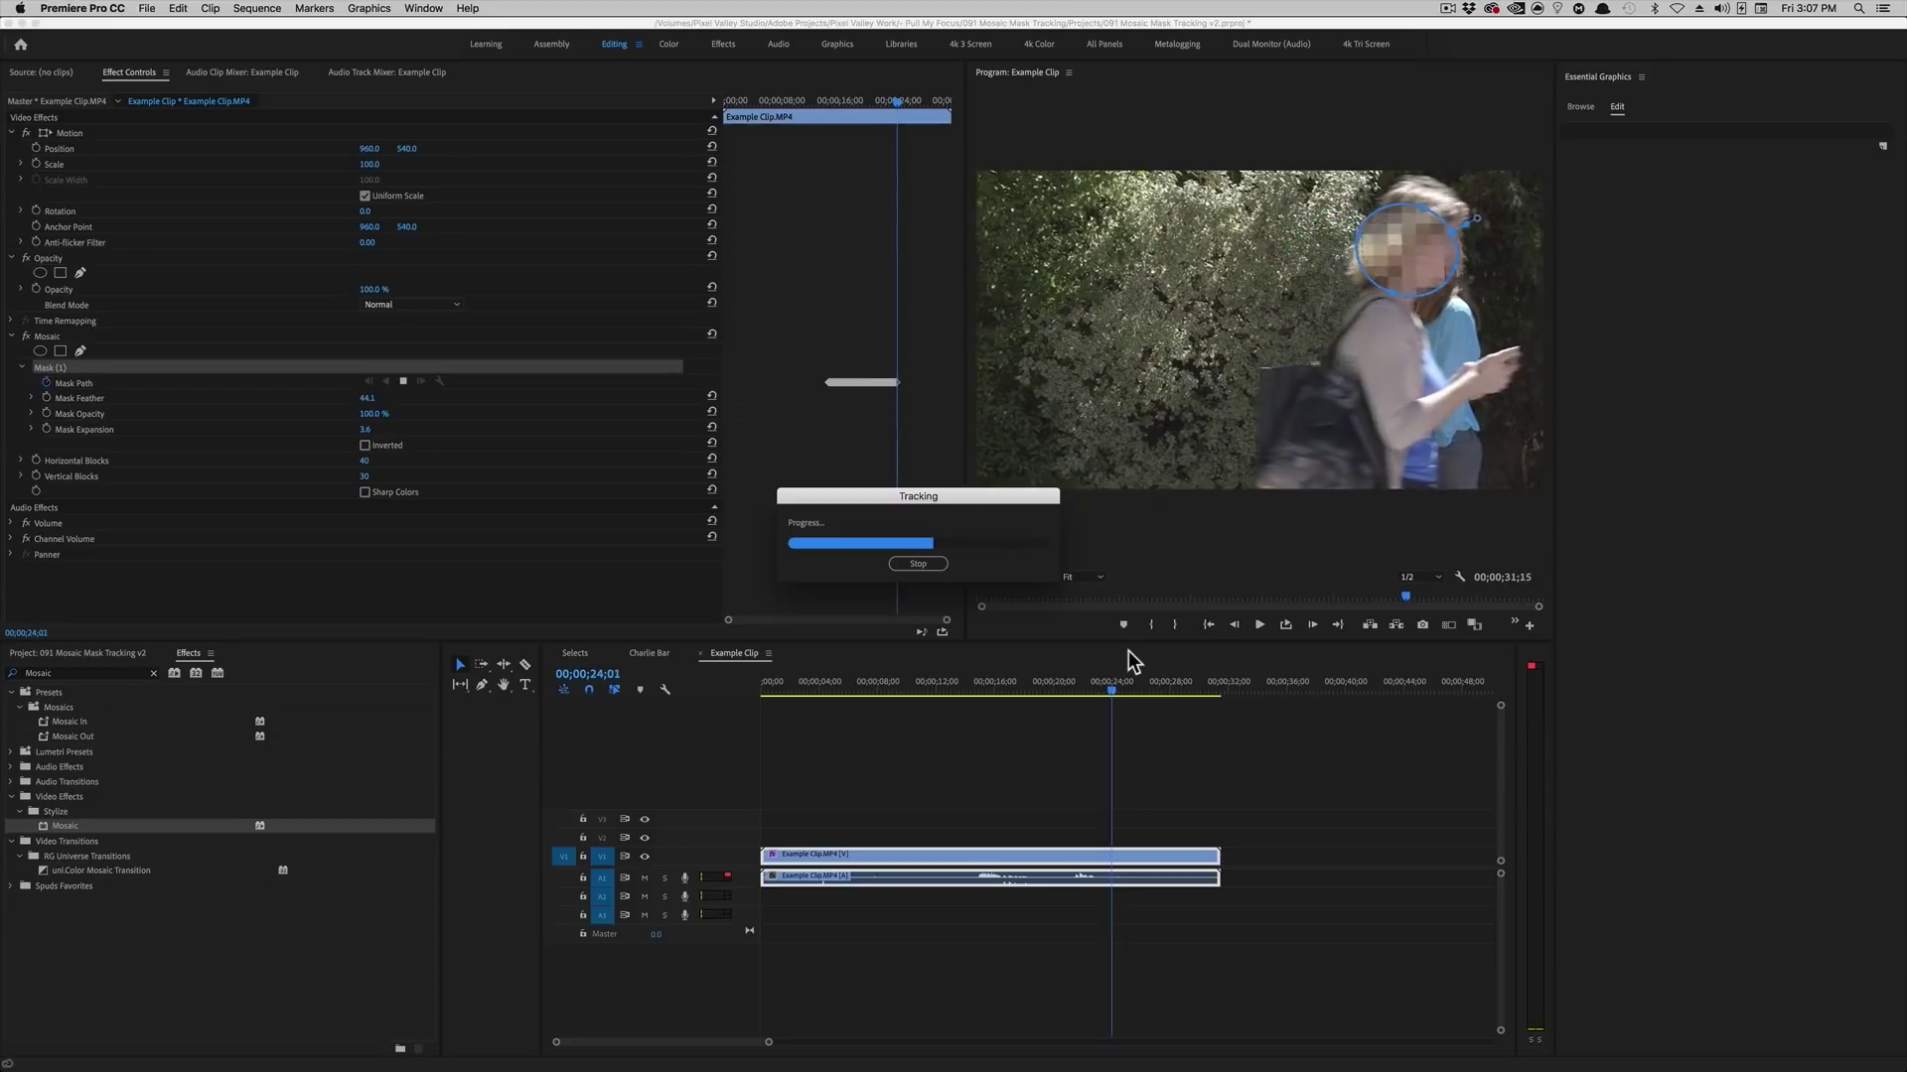
left_click(929, 563)
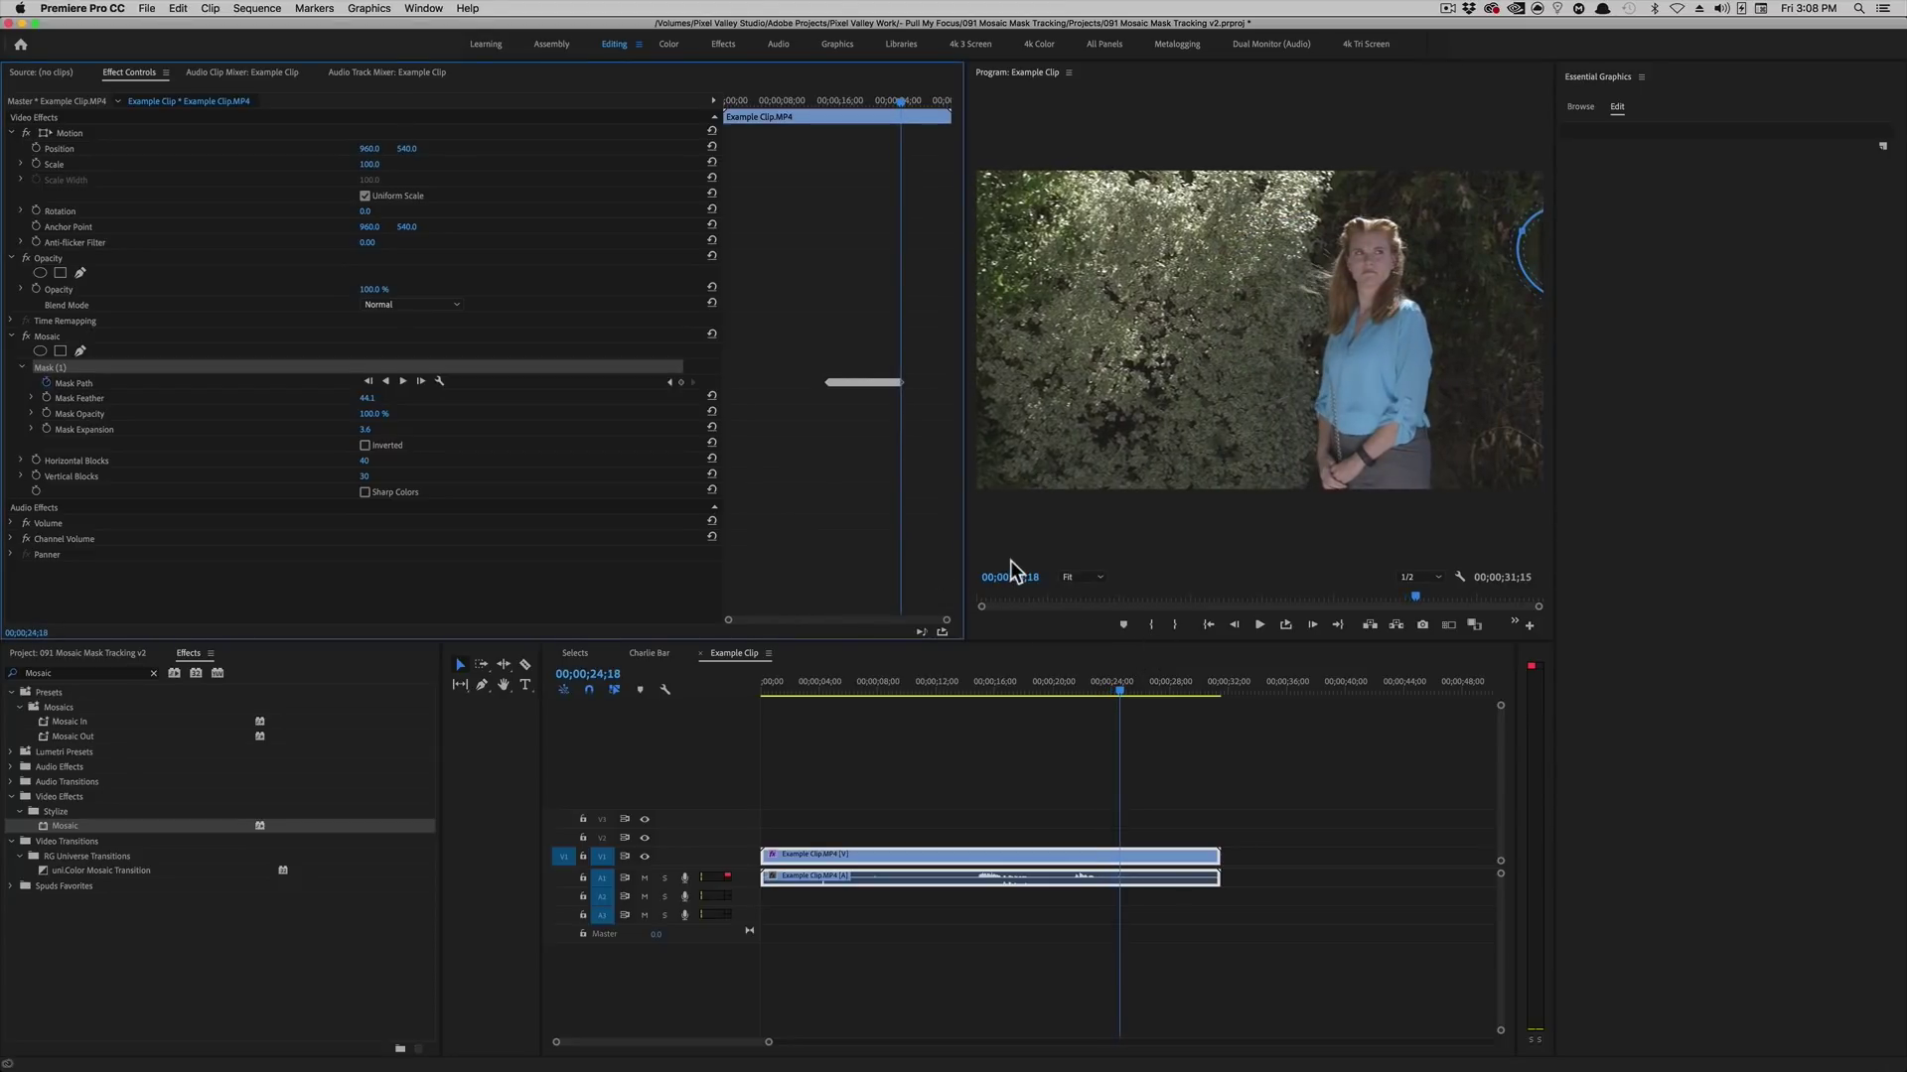
left_click_drag(1116, 683, 1048, 692)
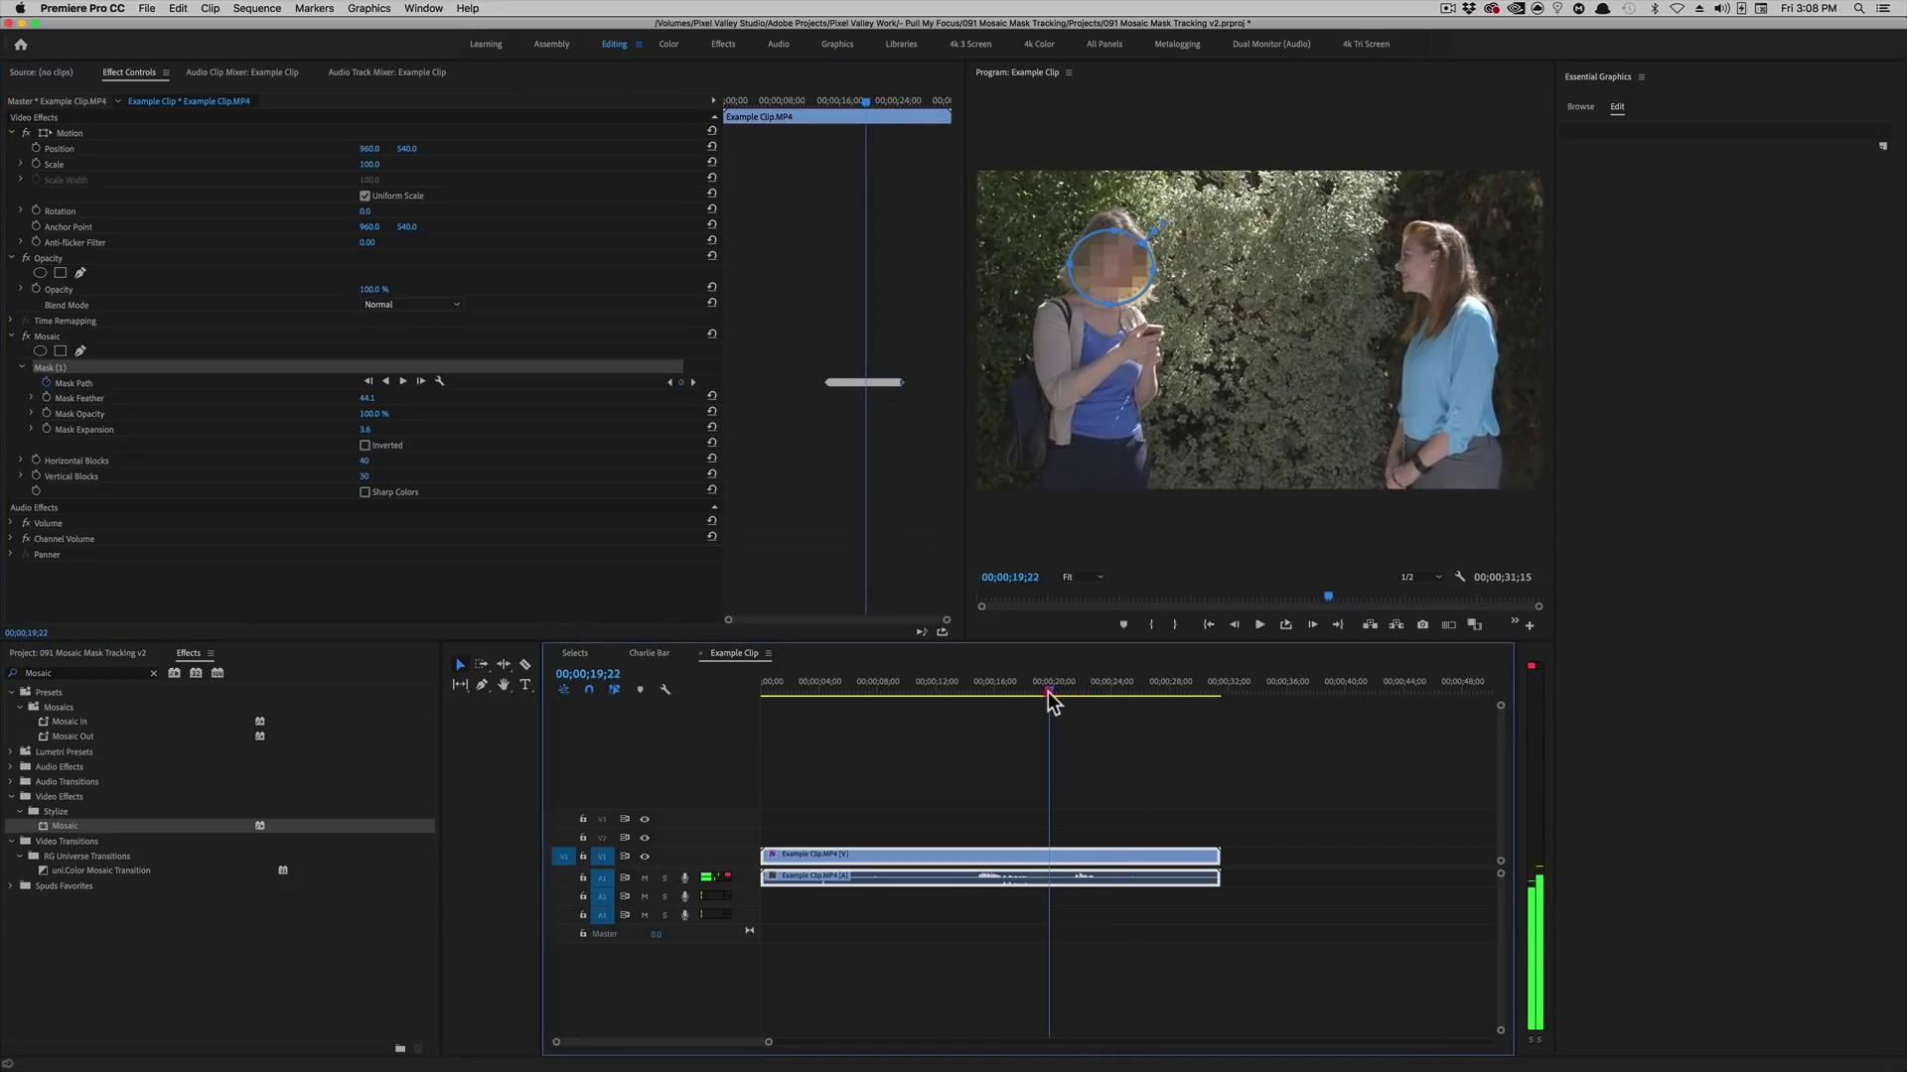
key("grave")
key("space")
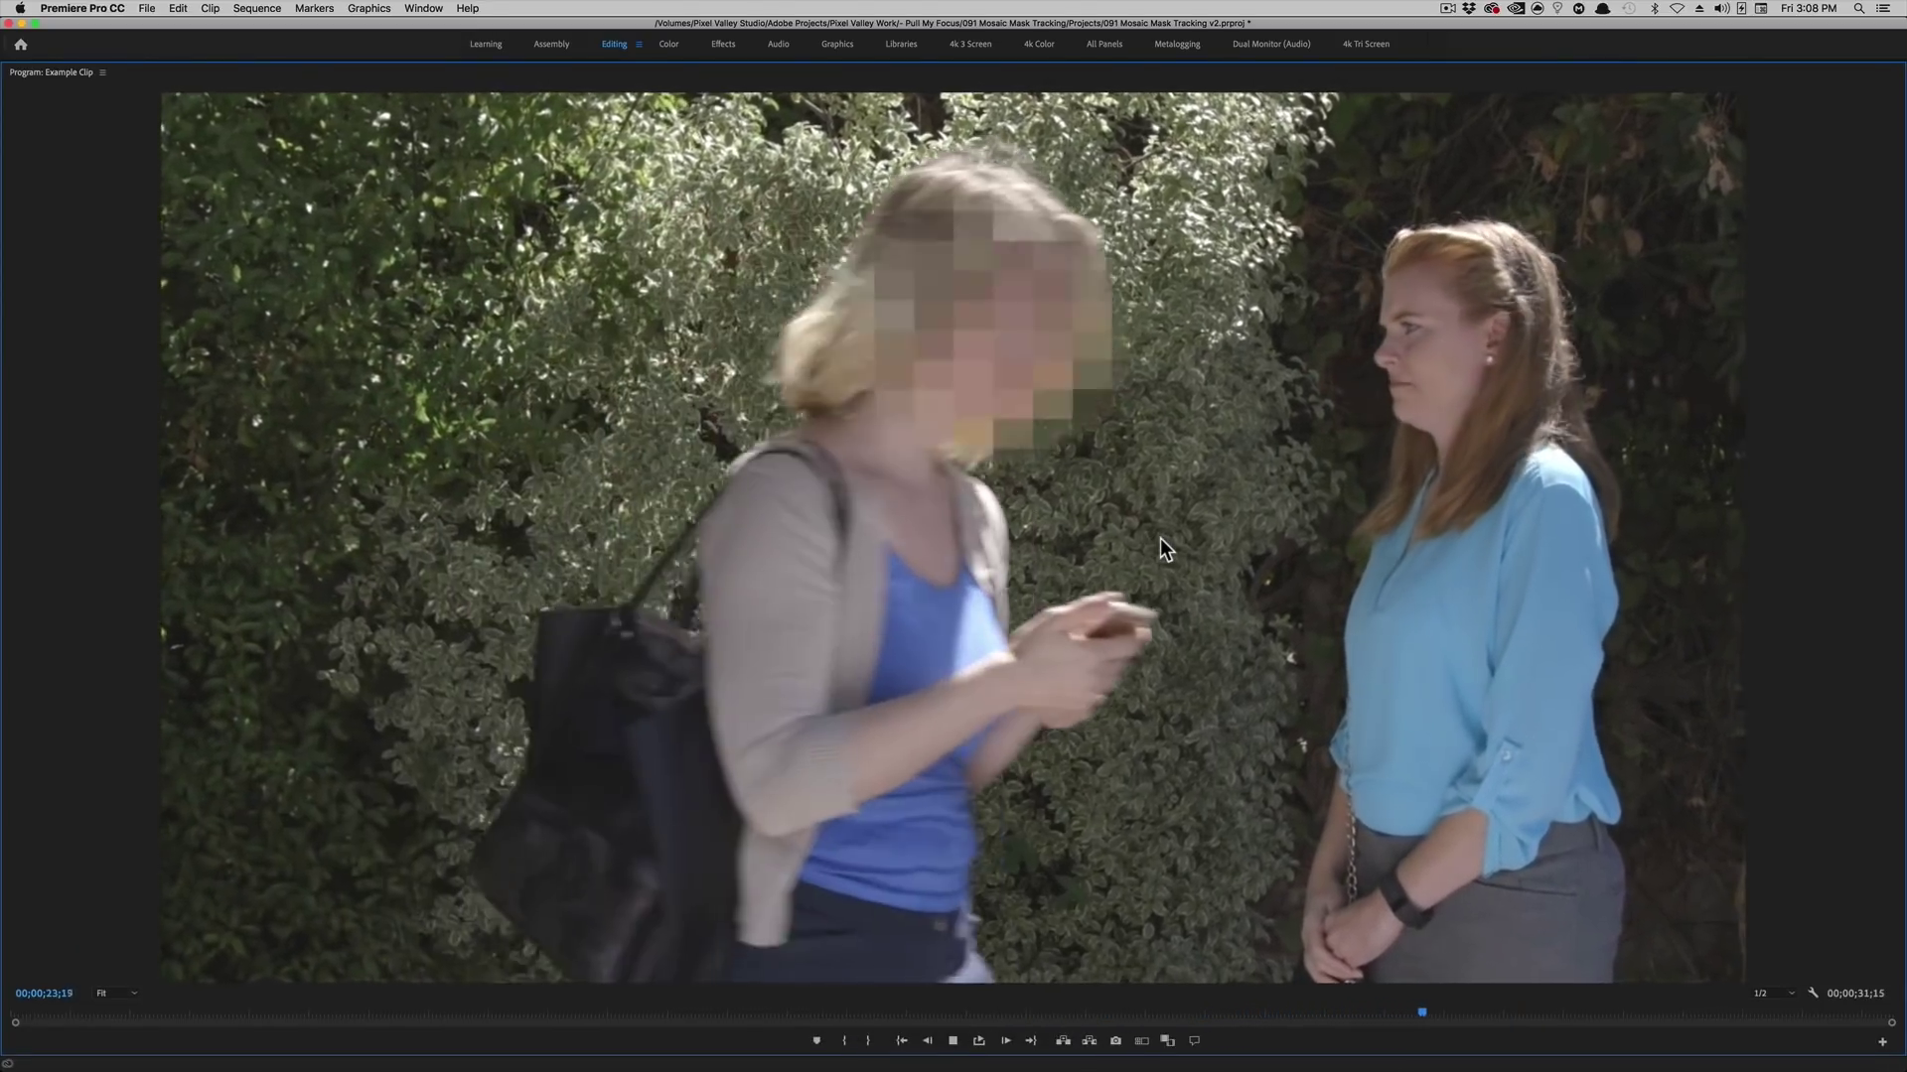
key("space")
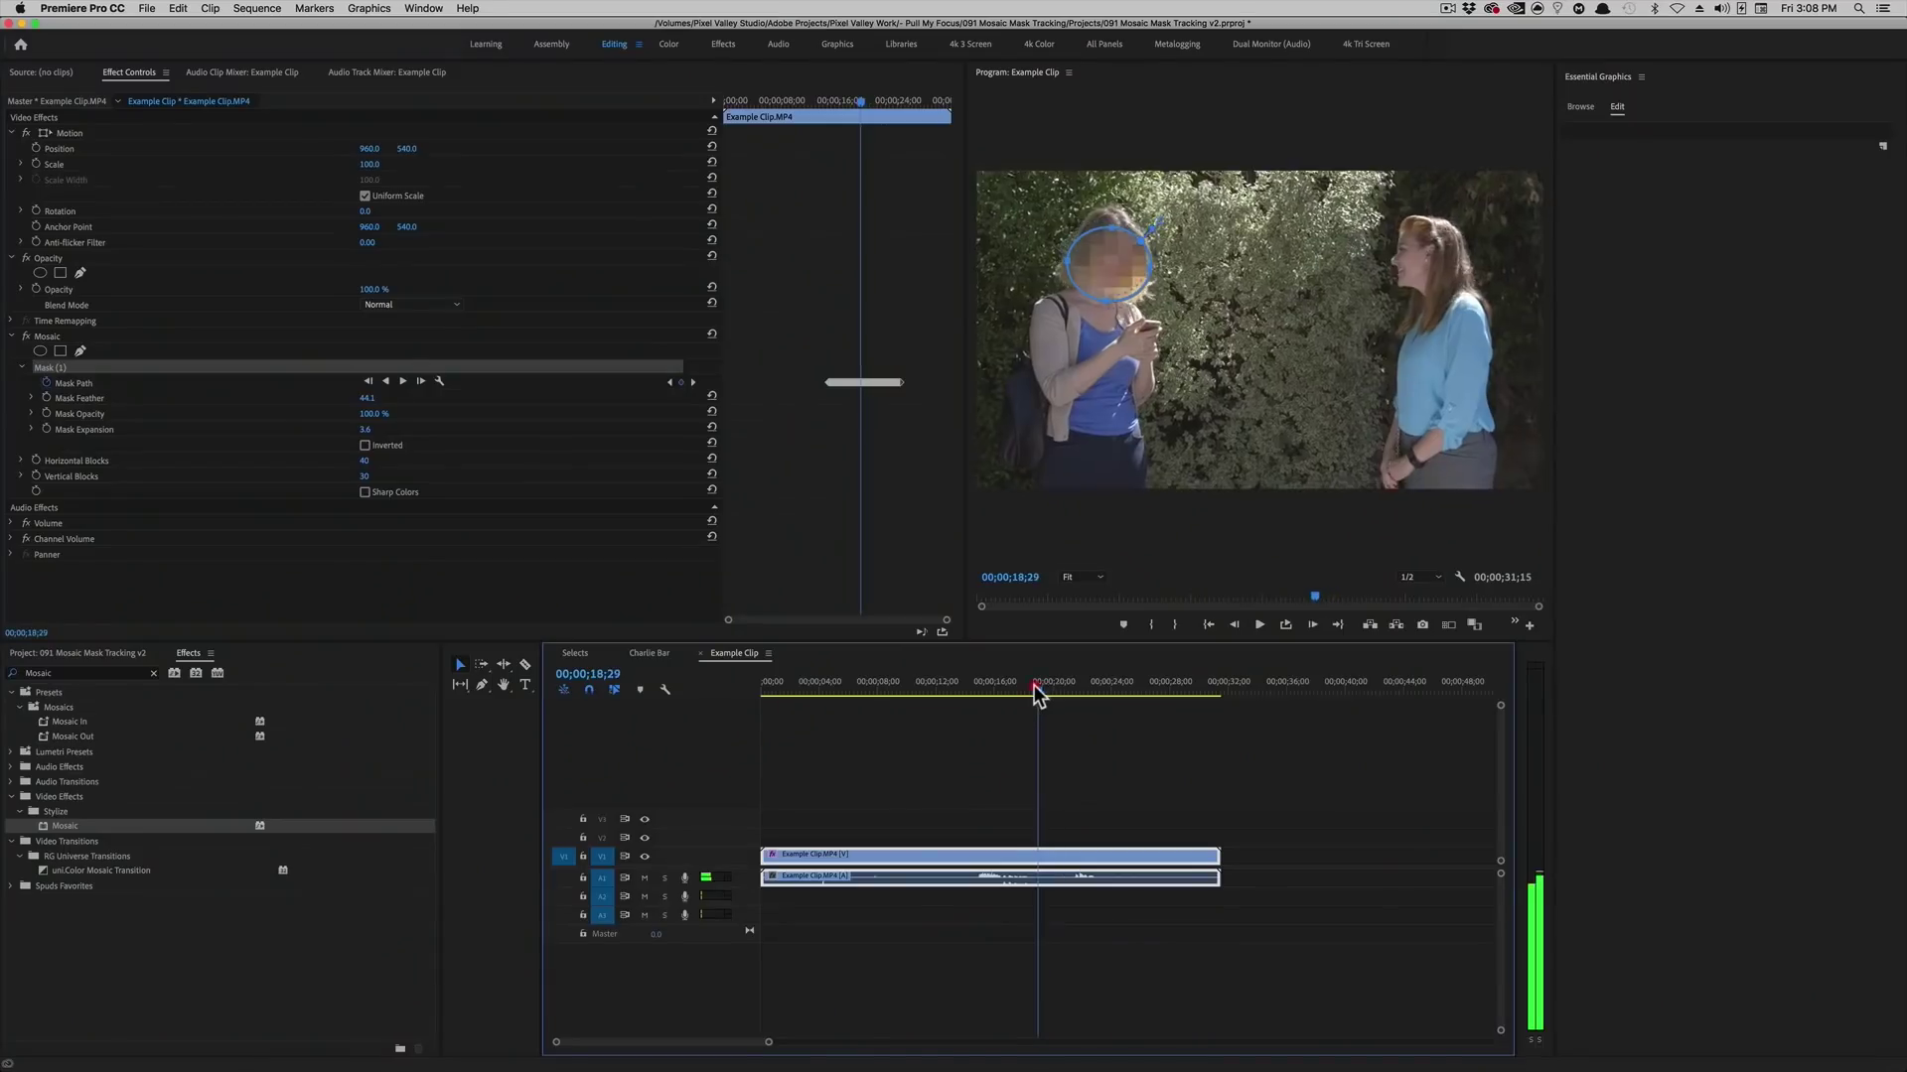
Examine the tracked Mask Path keyframes up close around 00;00;16;19 to see how densely they are spaced.
left_click_drag(1033, 691, 937, 715)
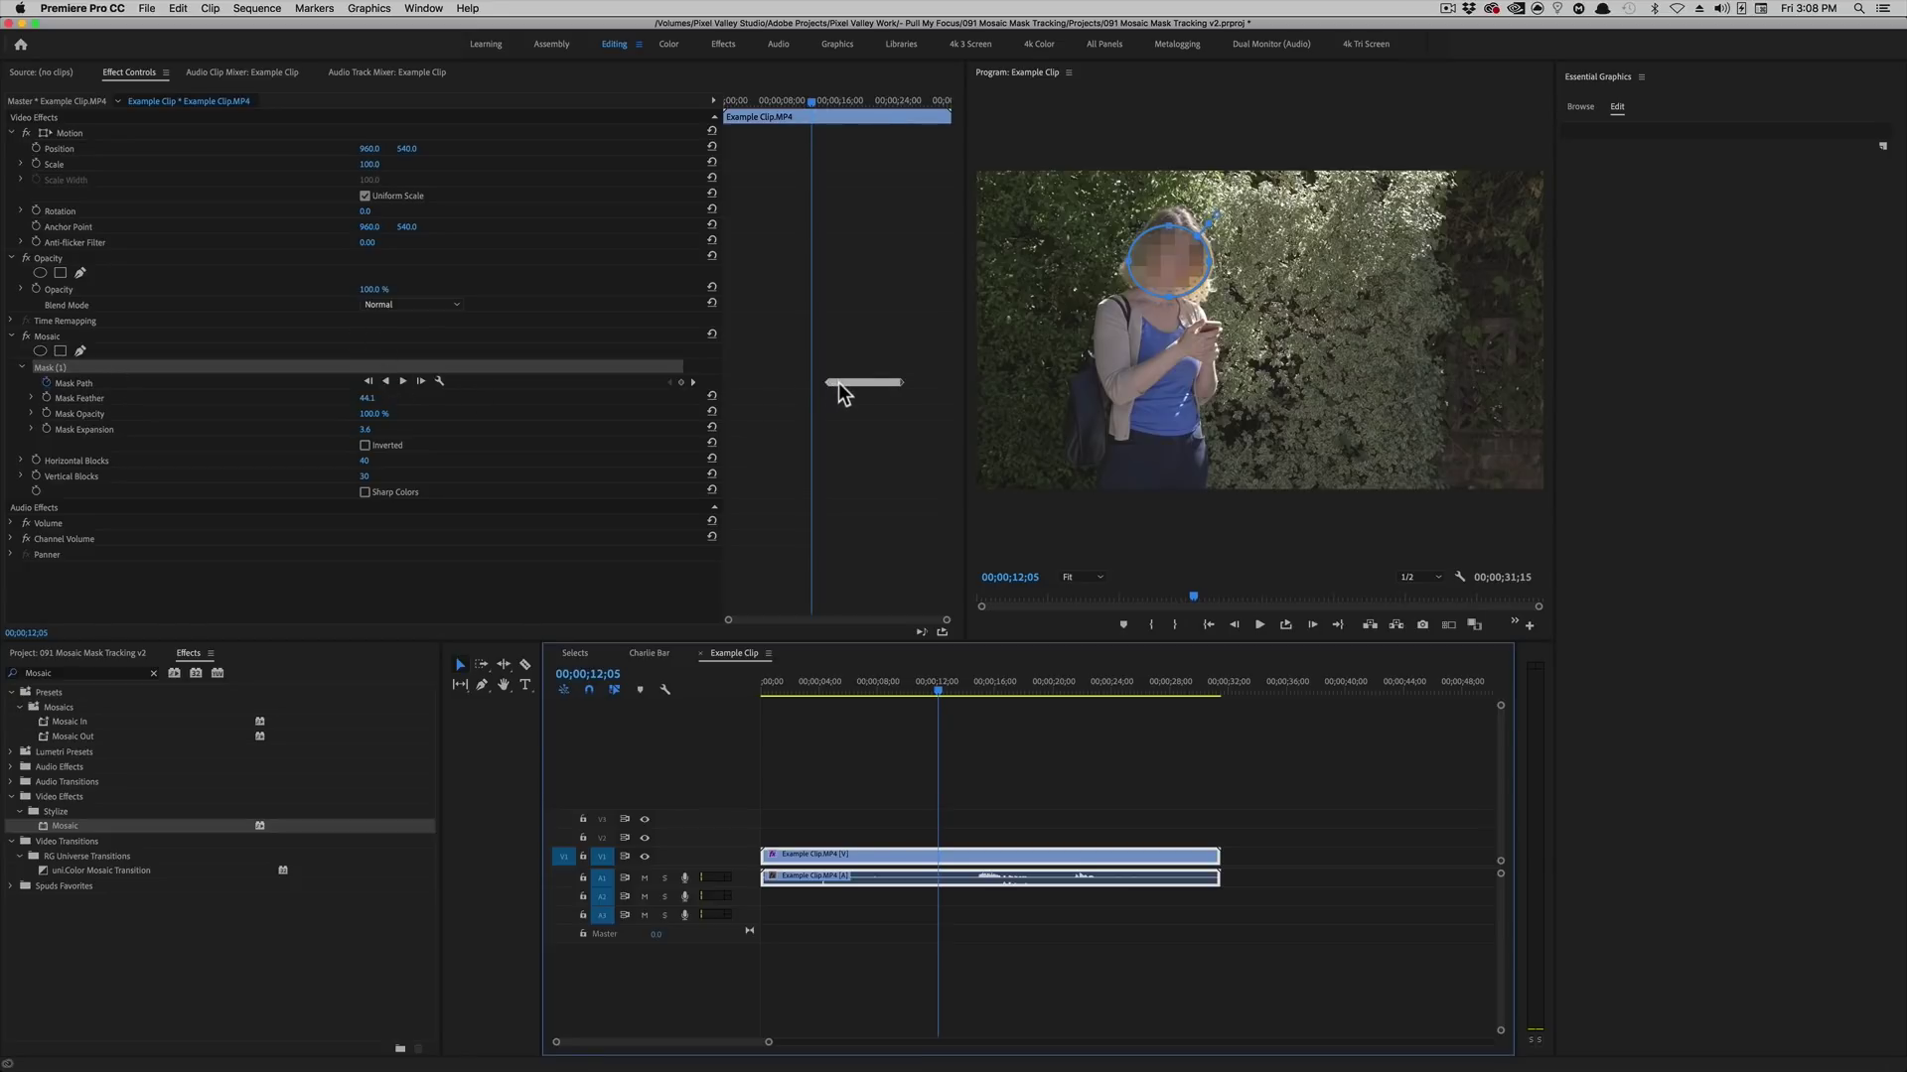
left_click(814, 200)
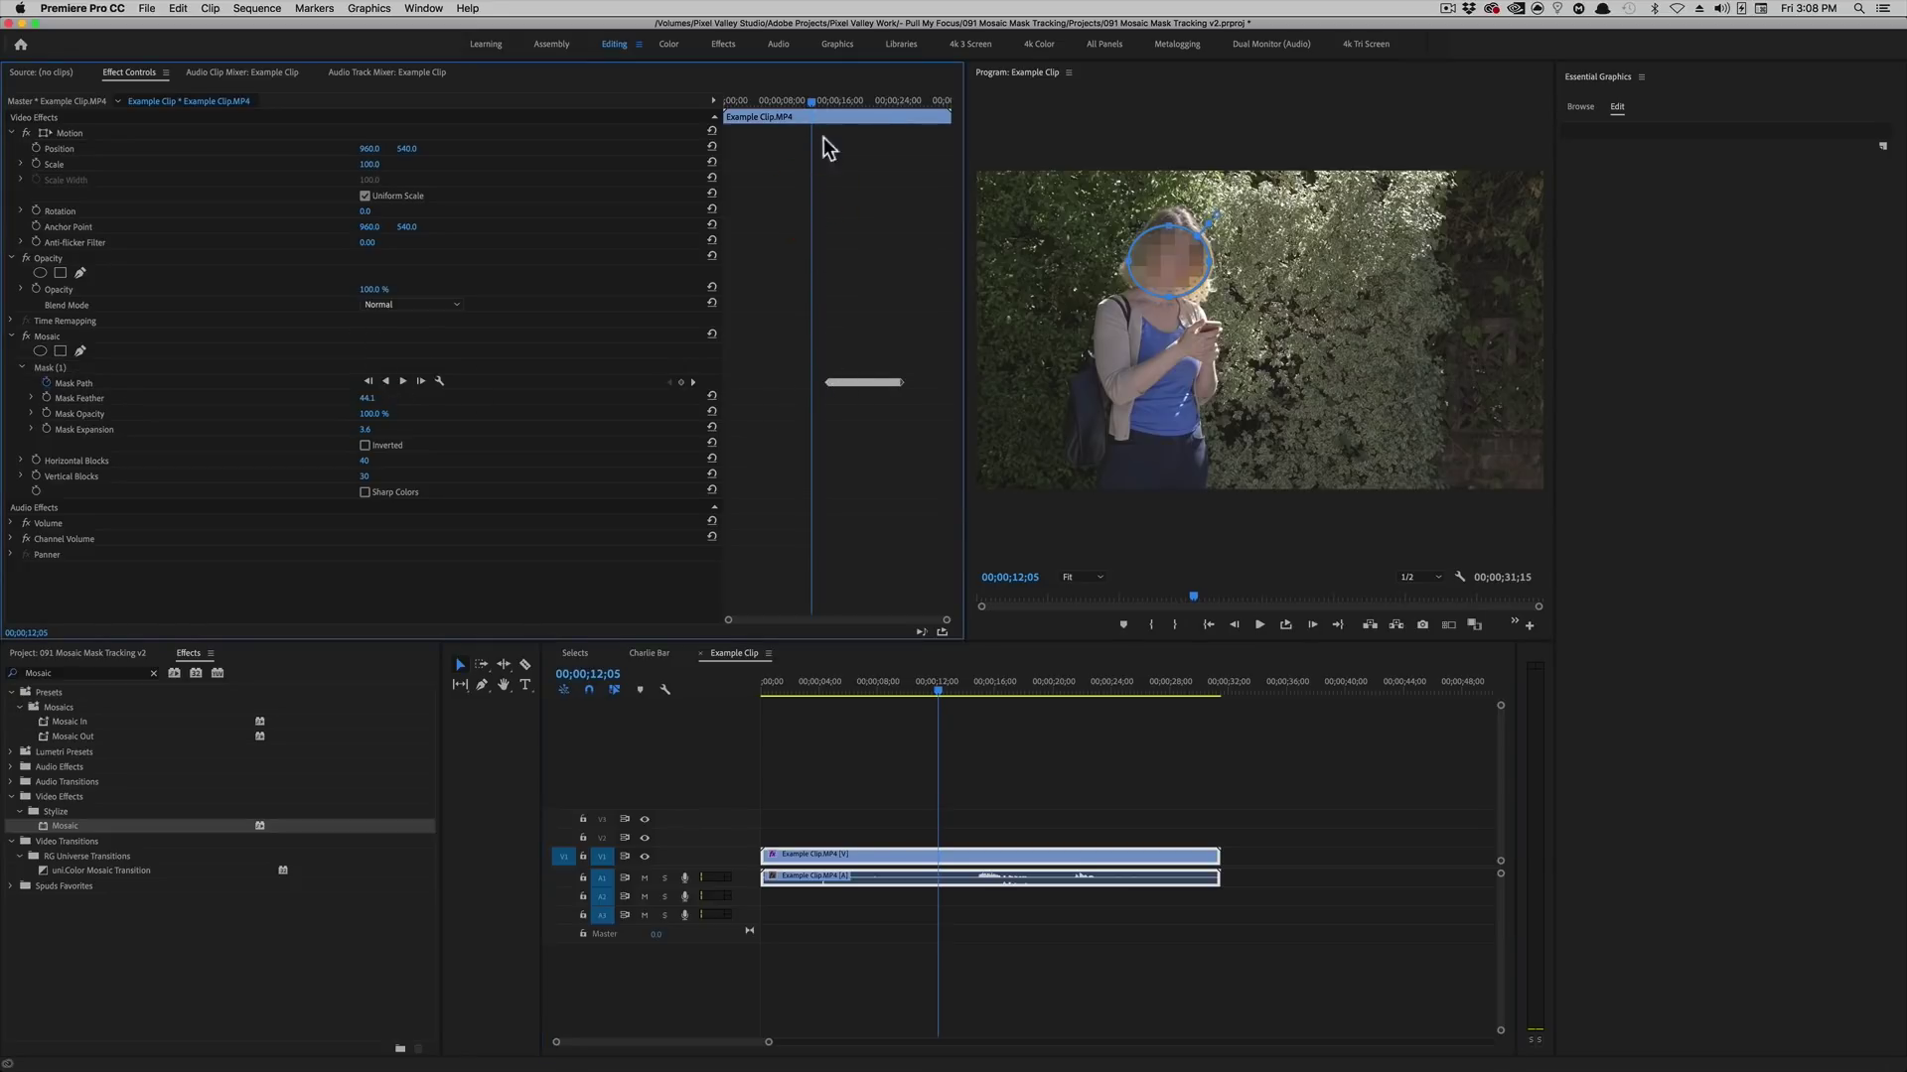
key("equal")
left_click_drag(822, 620, 846, 622)
left_click(842, 100)
key("equal")
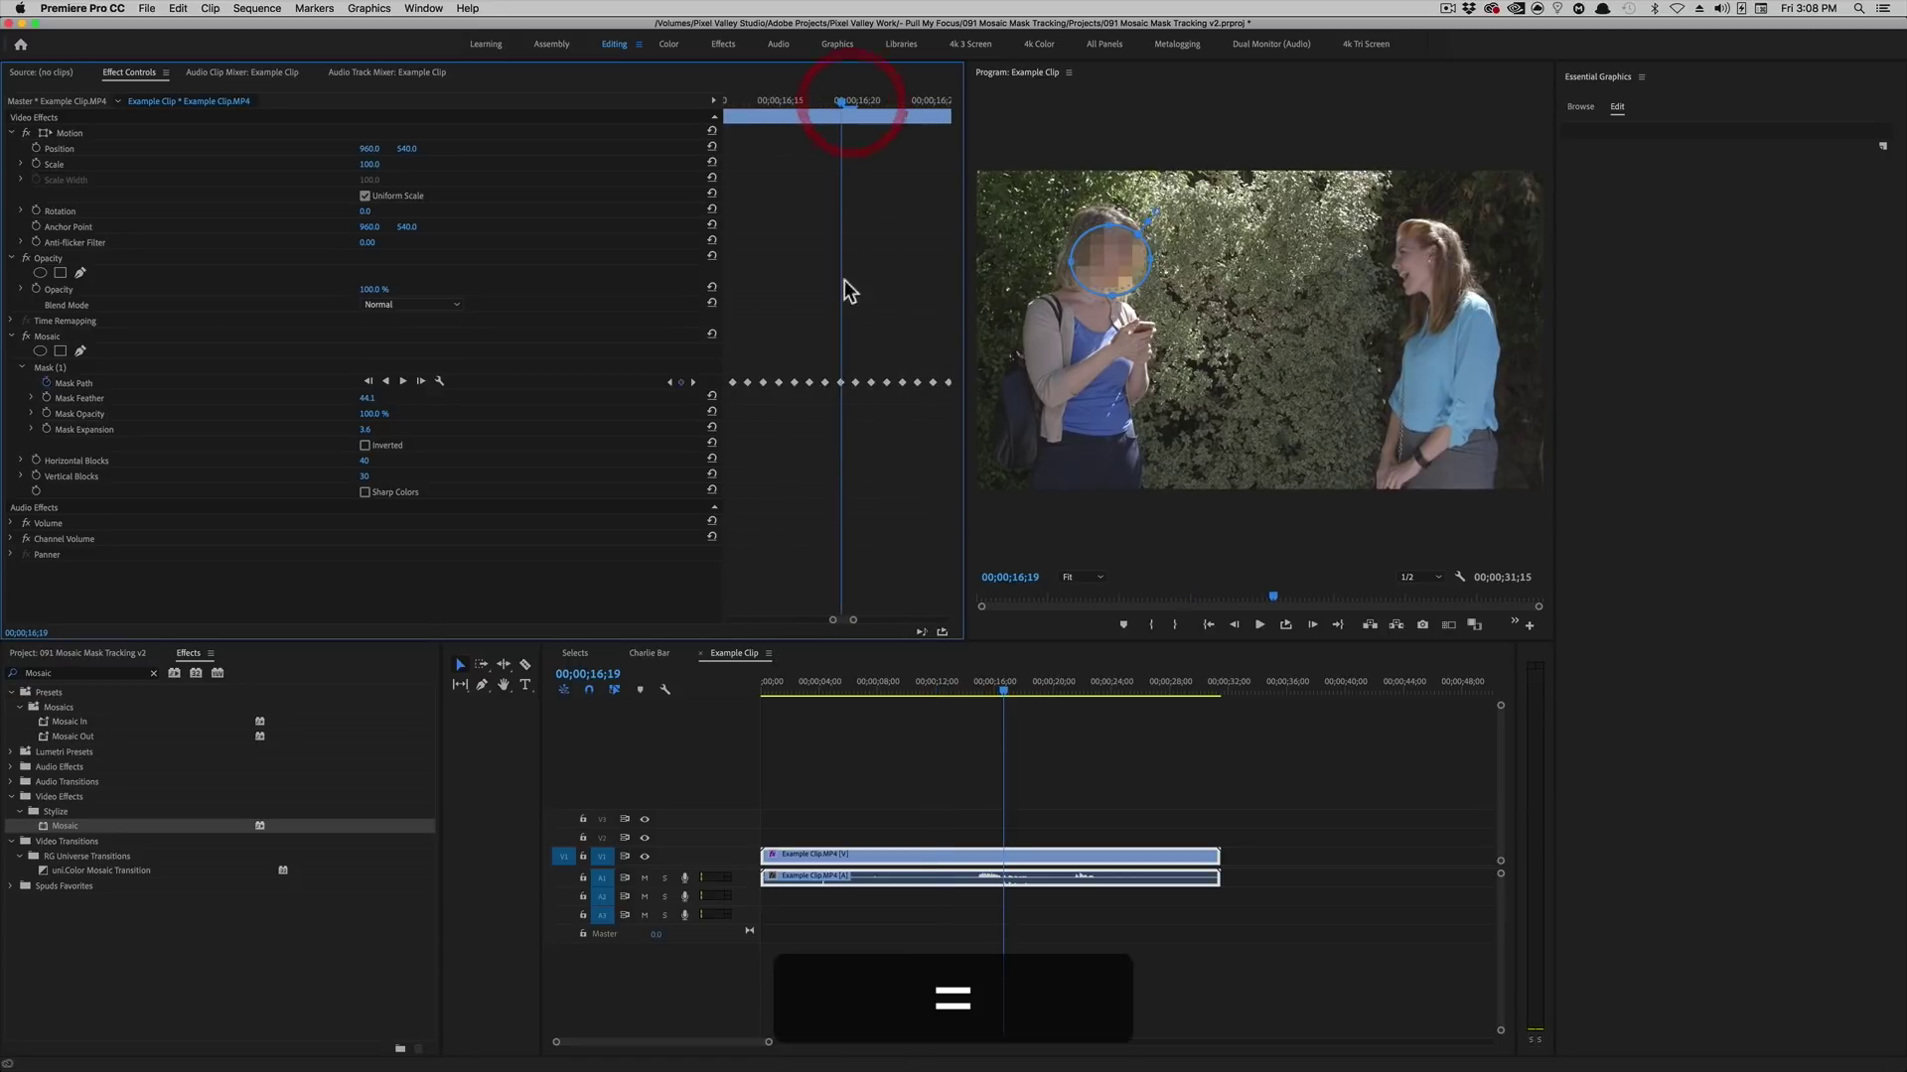
left_click_drag(842, 107, 836, 175)
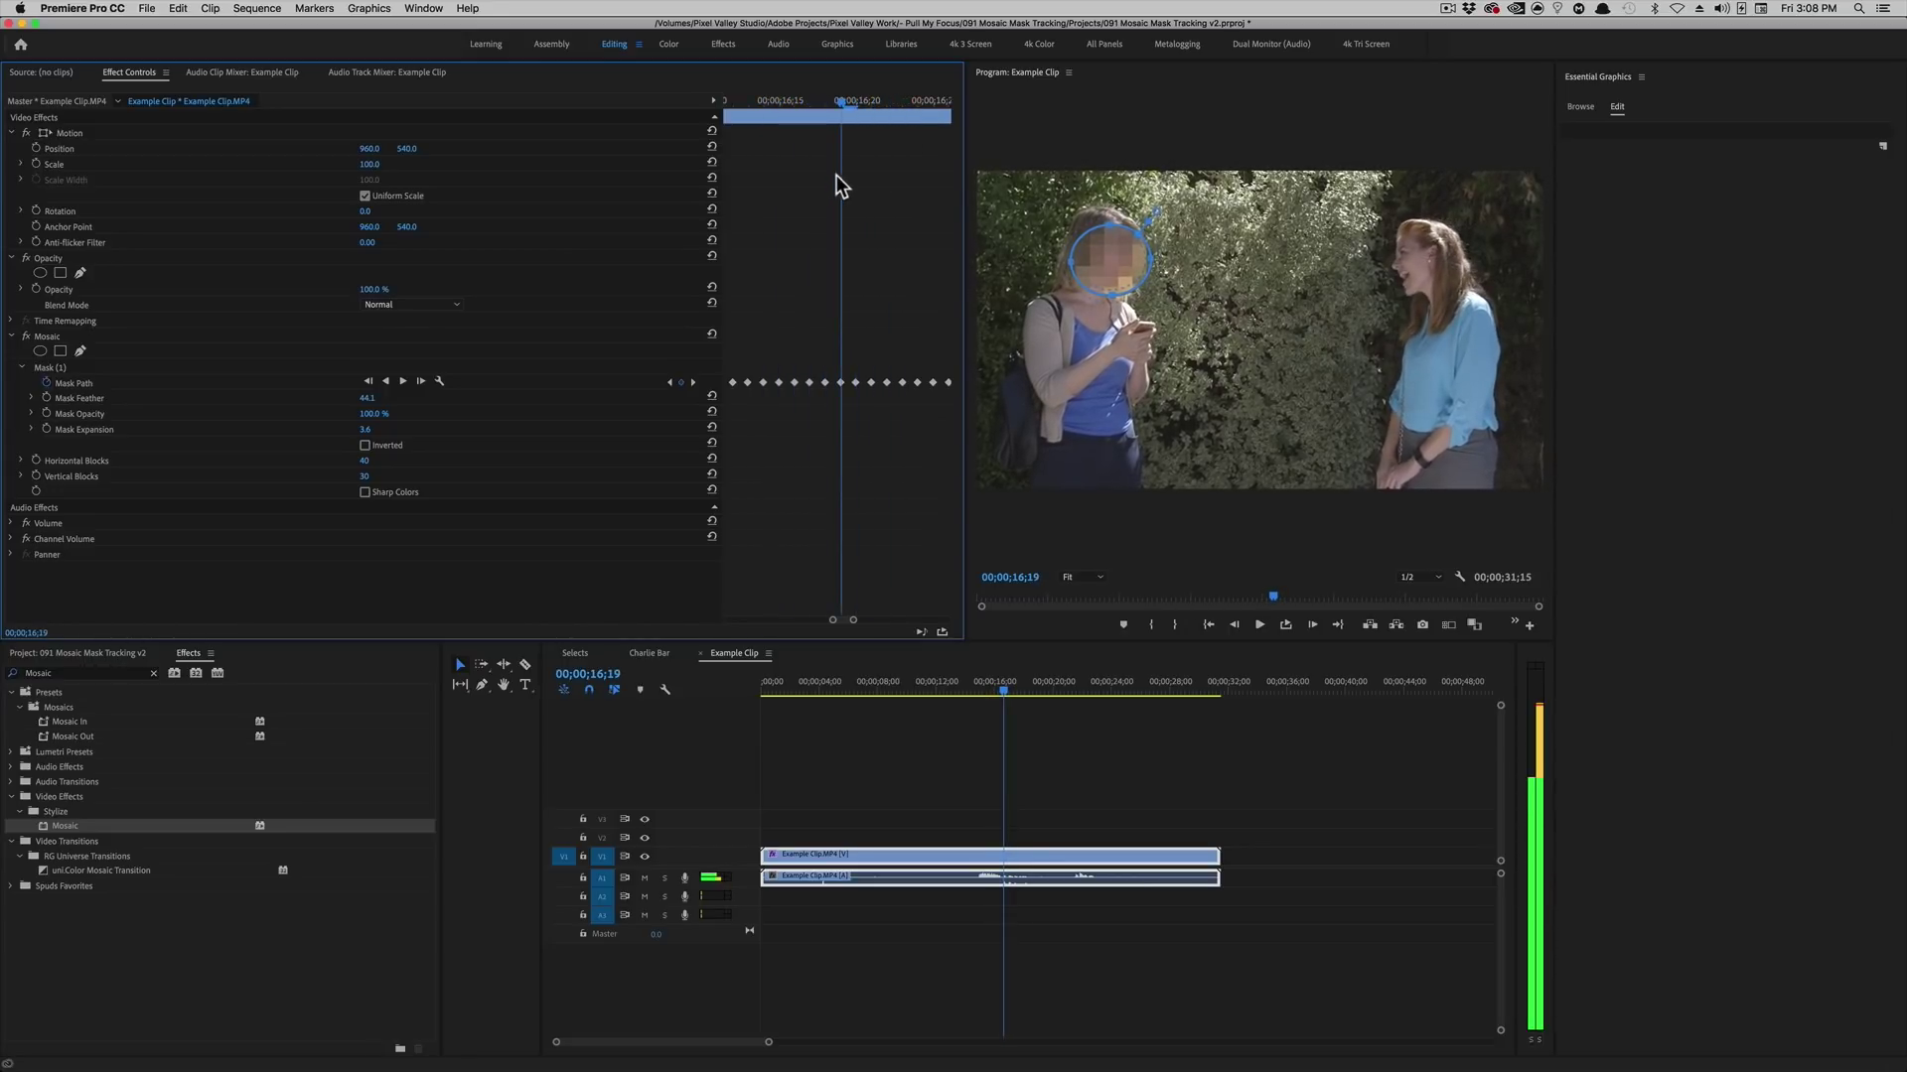
key("minus")
key("minus")
key("minus")
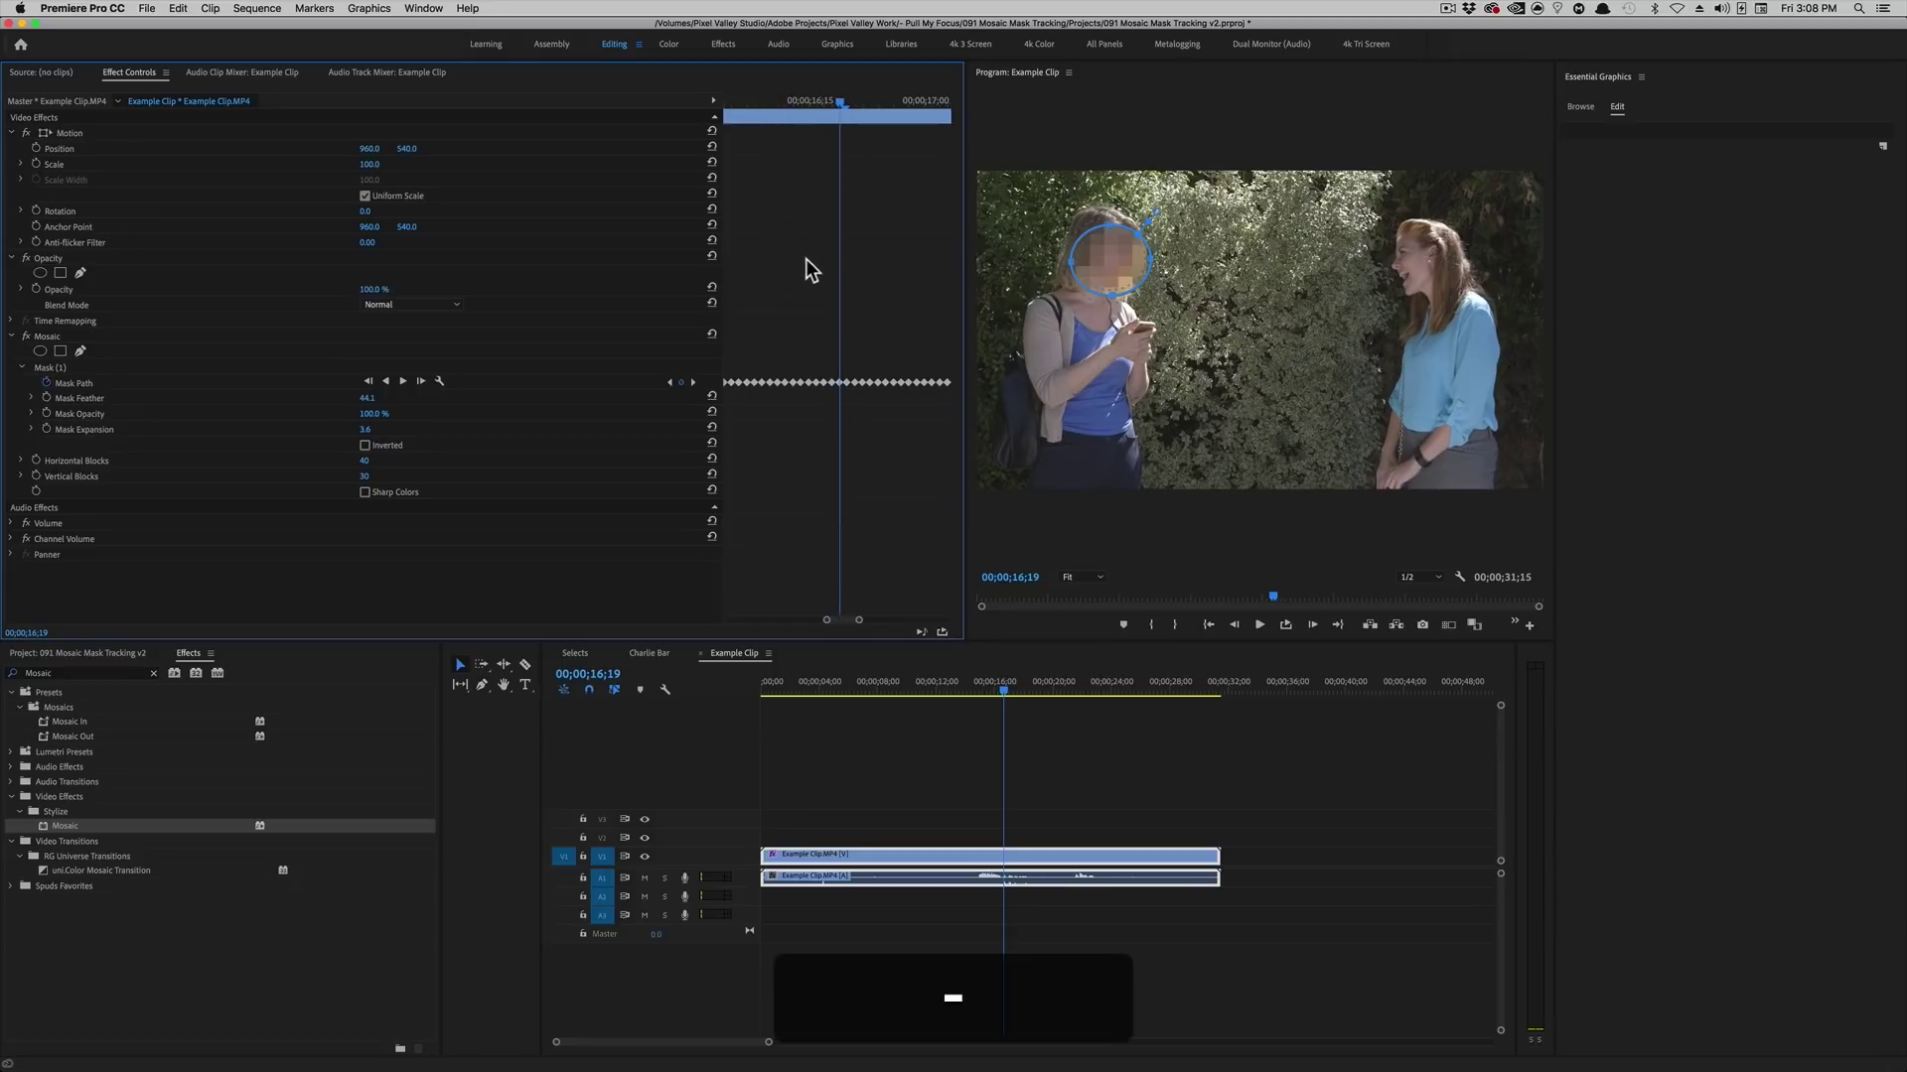
Return to the first Mask Path keyframe at 00;00;14;19 and track the mask backward to about 00;00;13;29.
left_click_drag(848, 117, 781, 132)
left_click(670, 382)
key("equal")
key("equal")
key("equal")
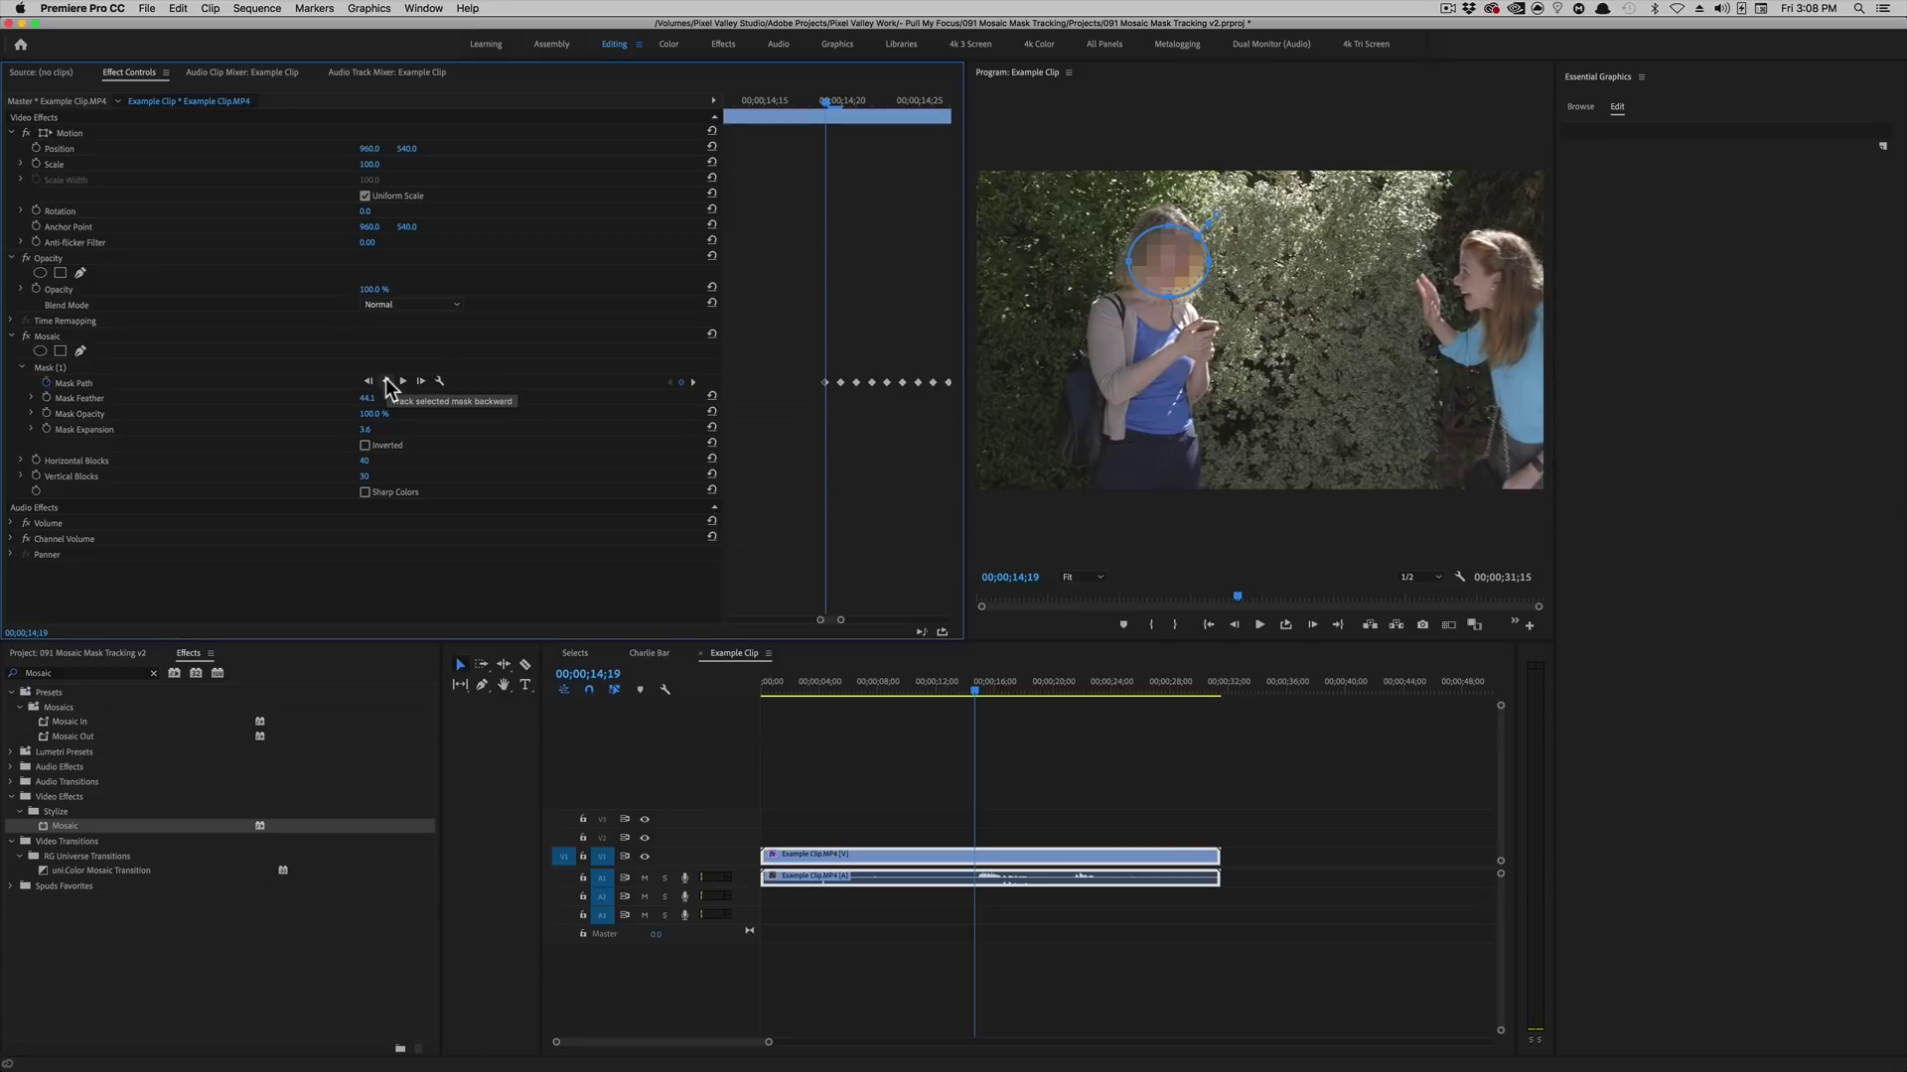
left_click(387, 381)
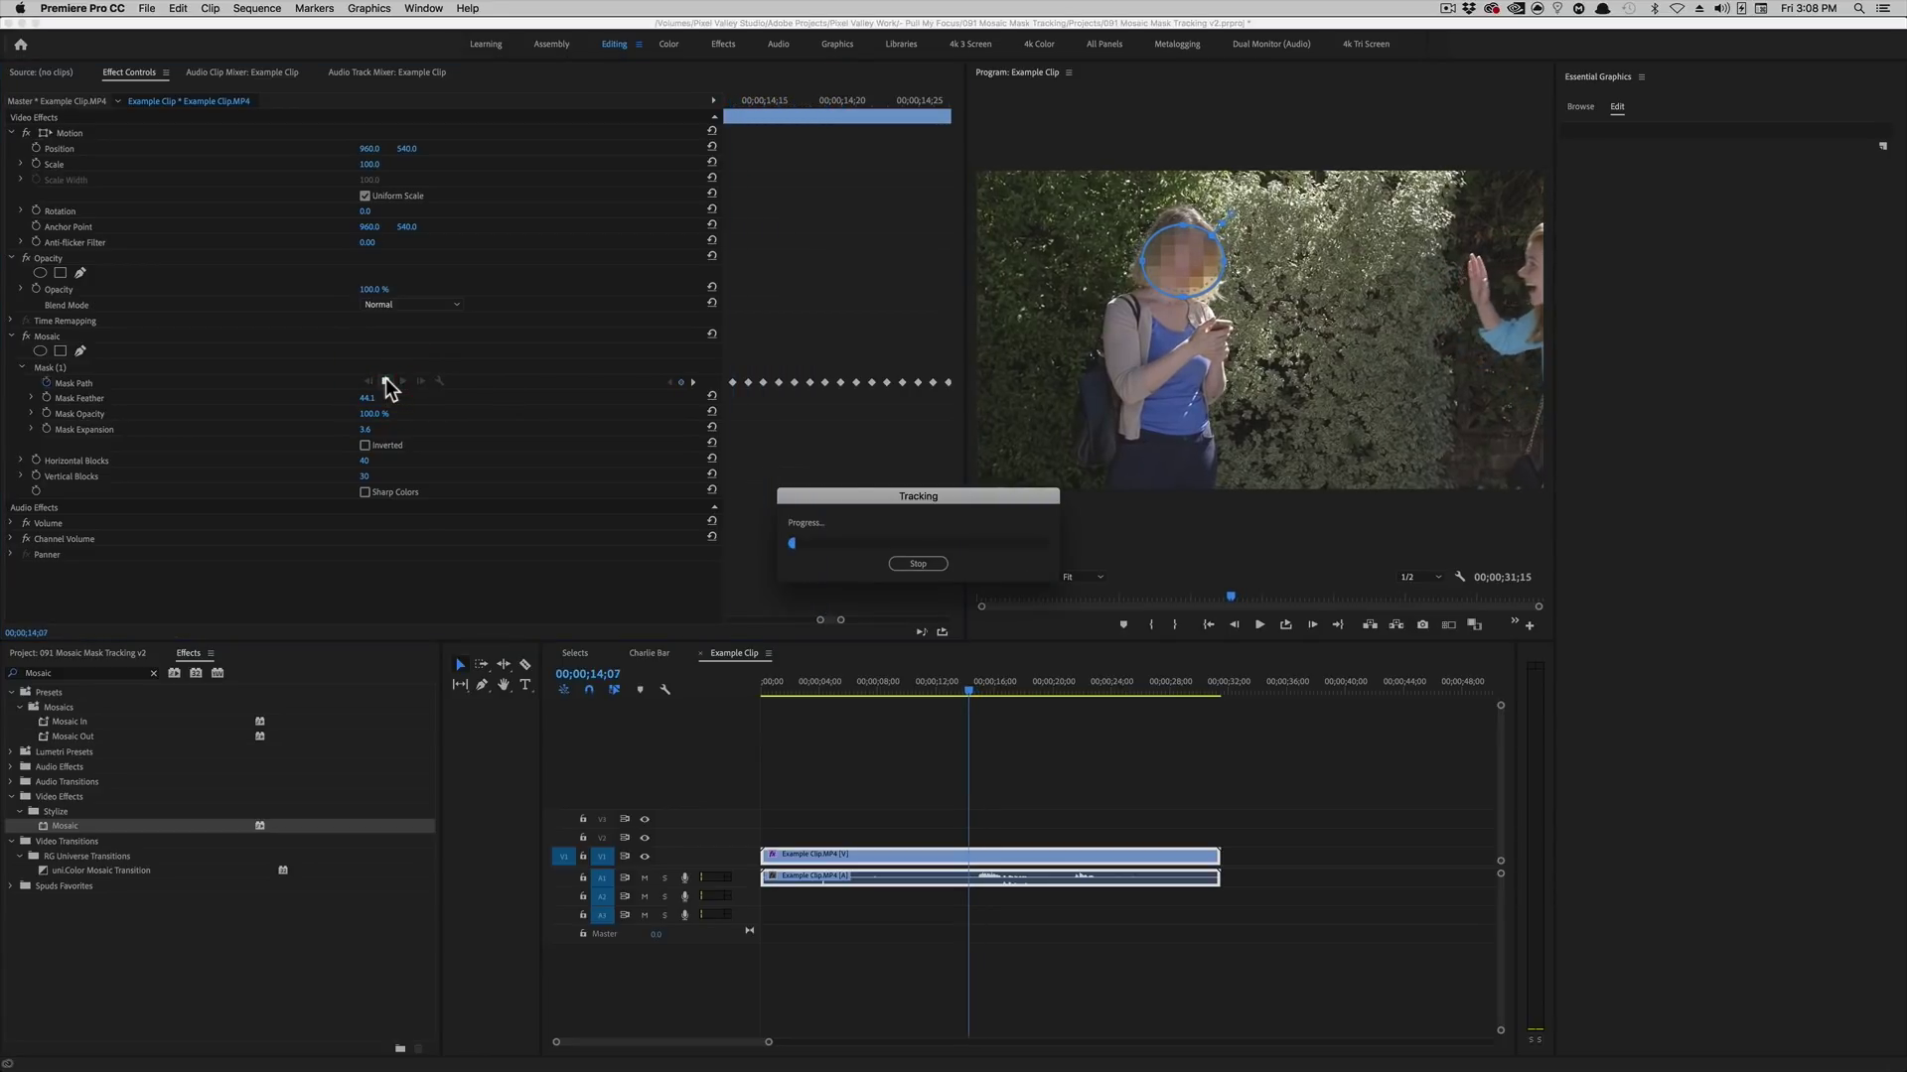
left_click(918, 564)
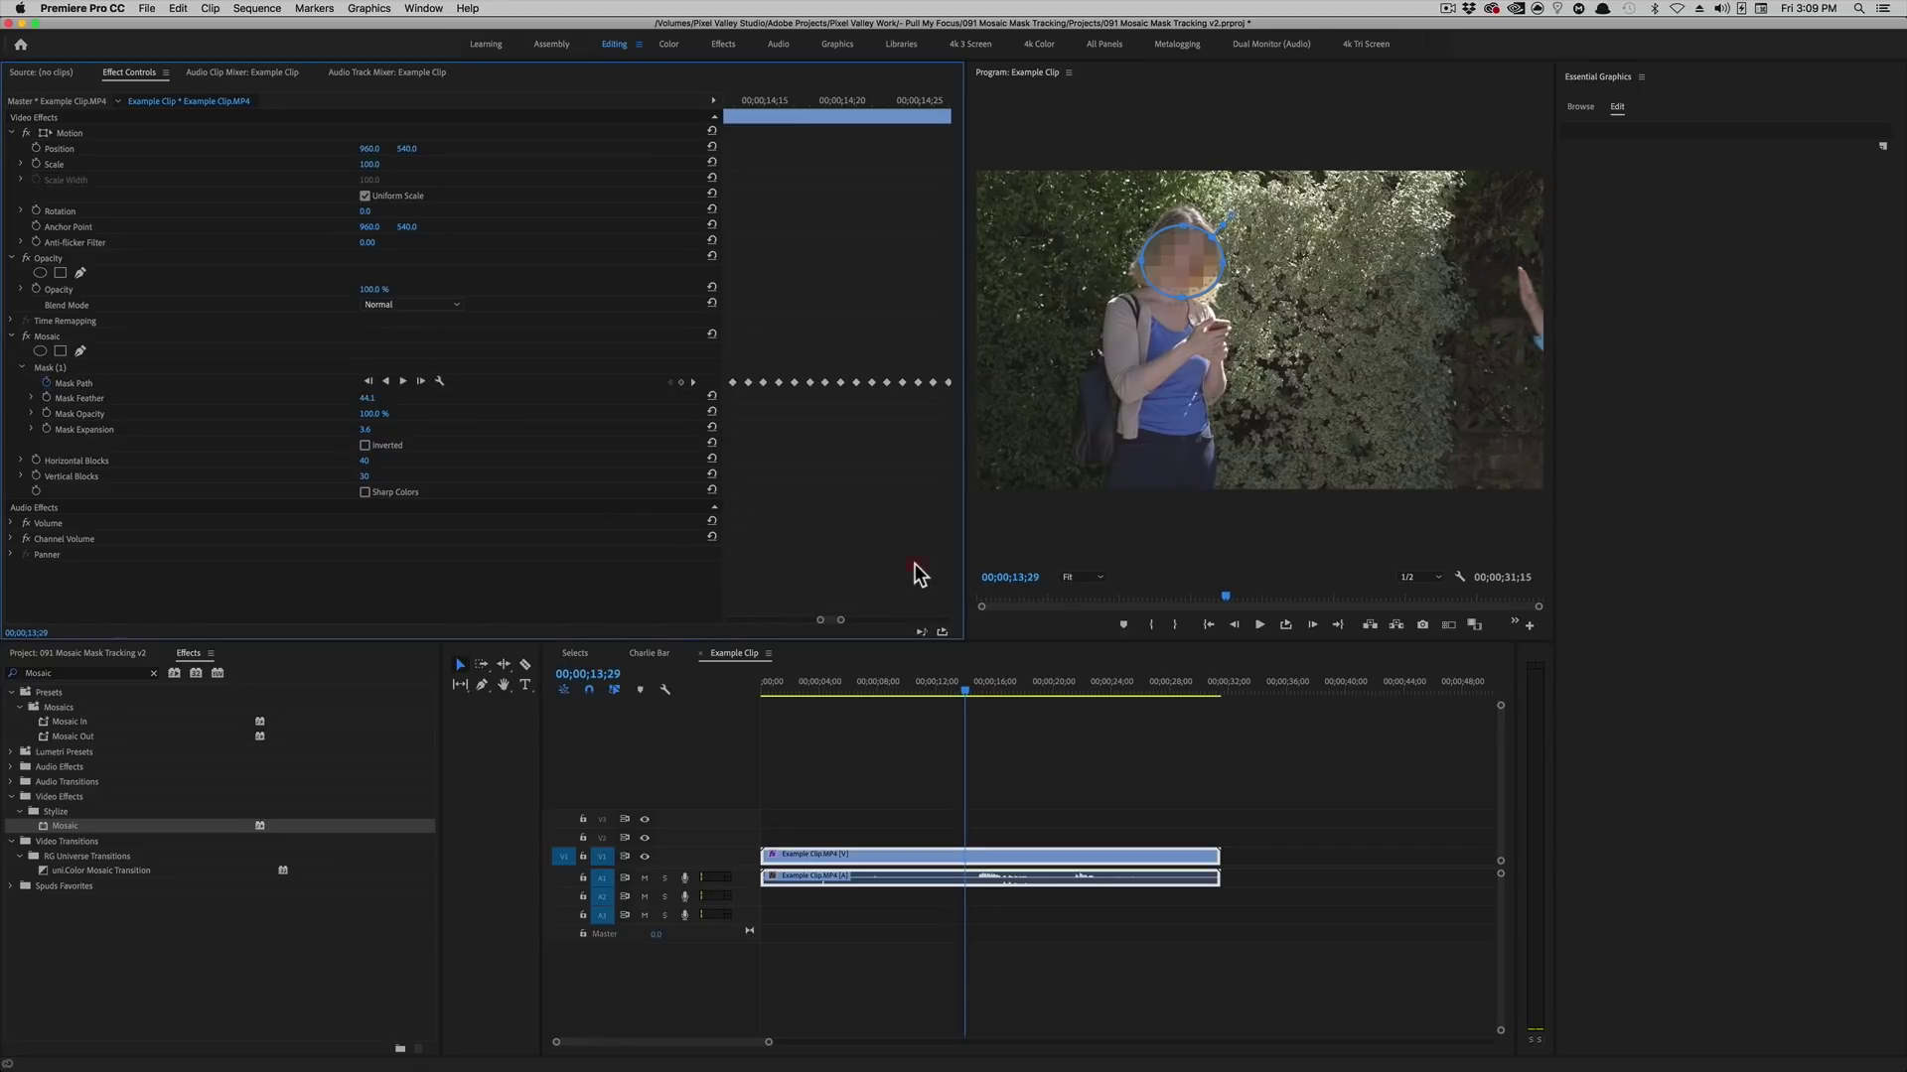
left_click(954, 688)
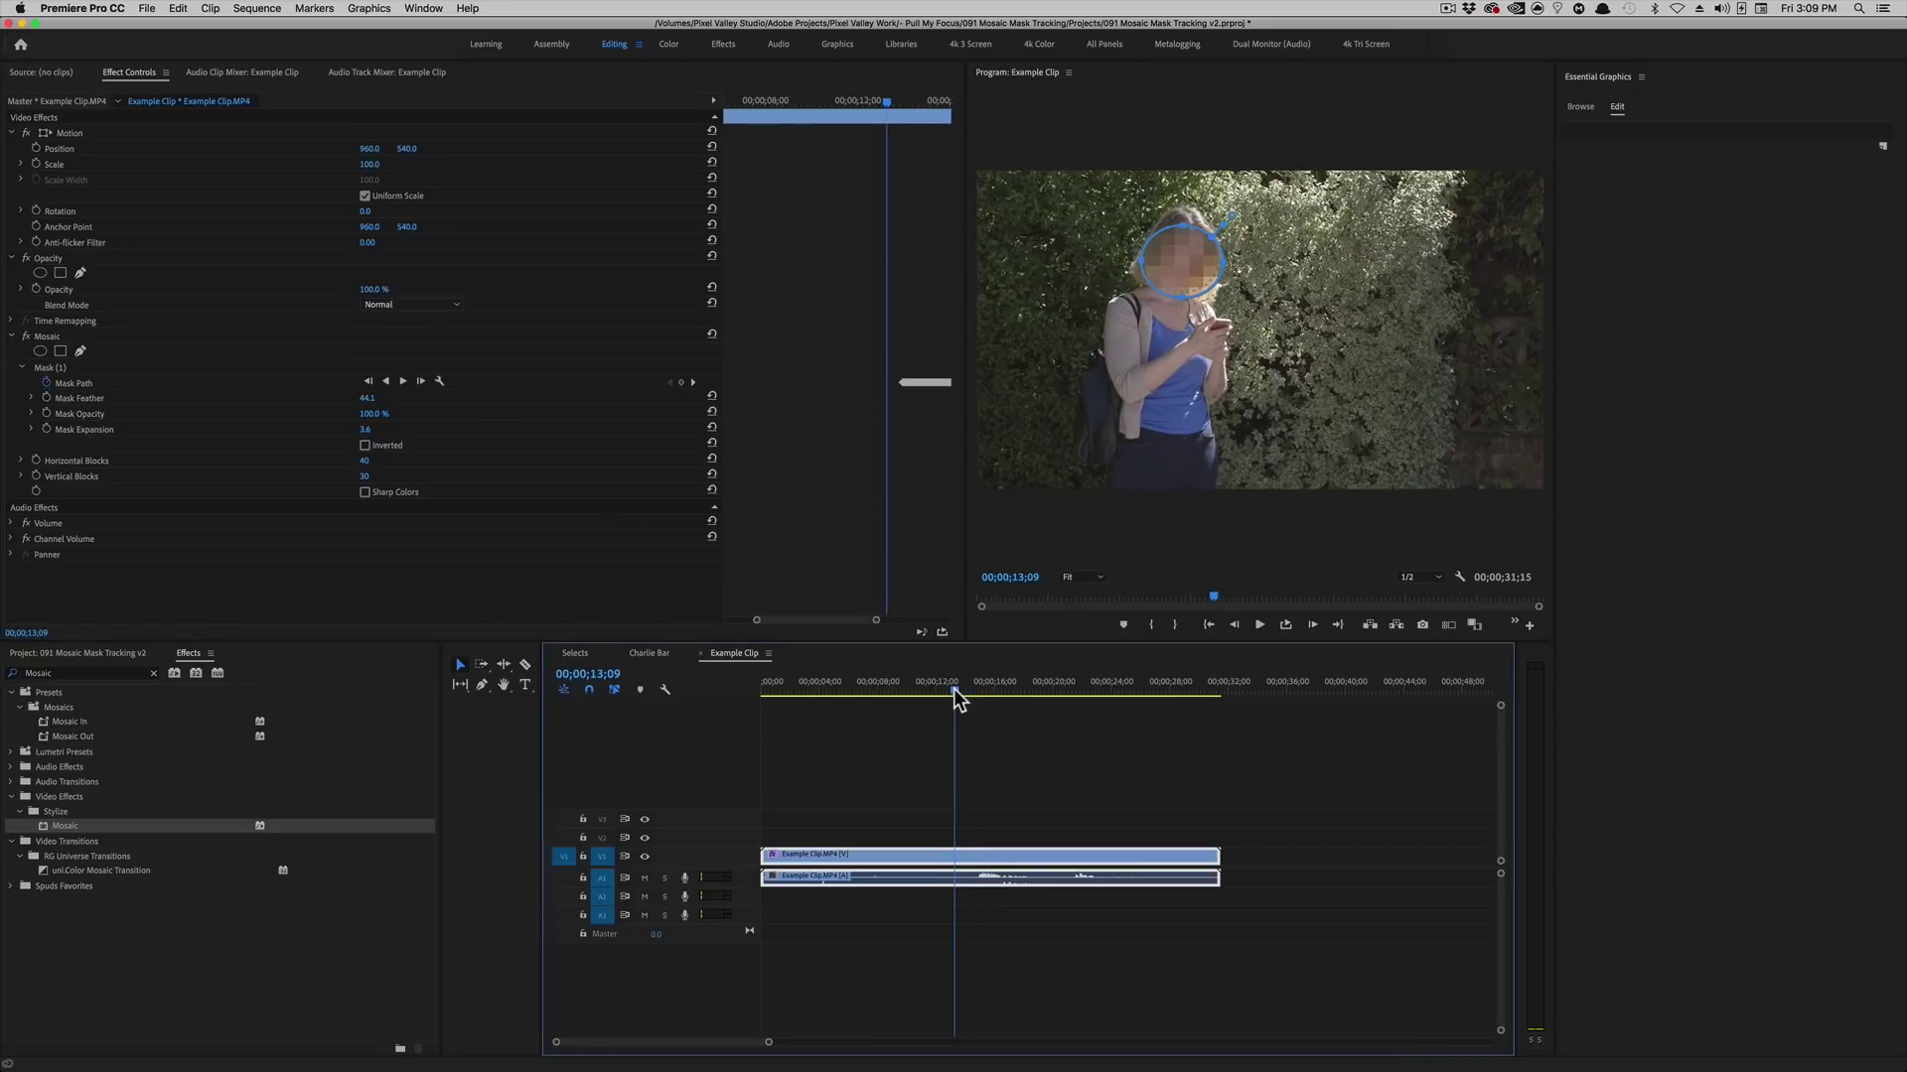
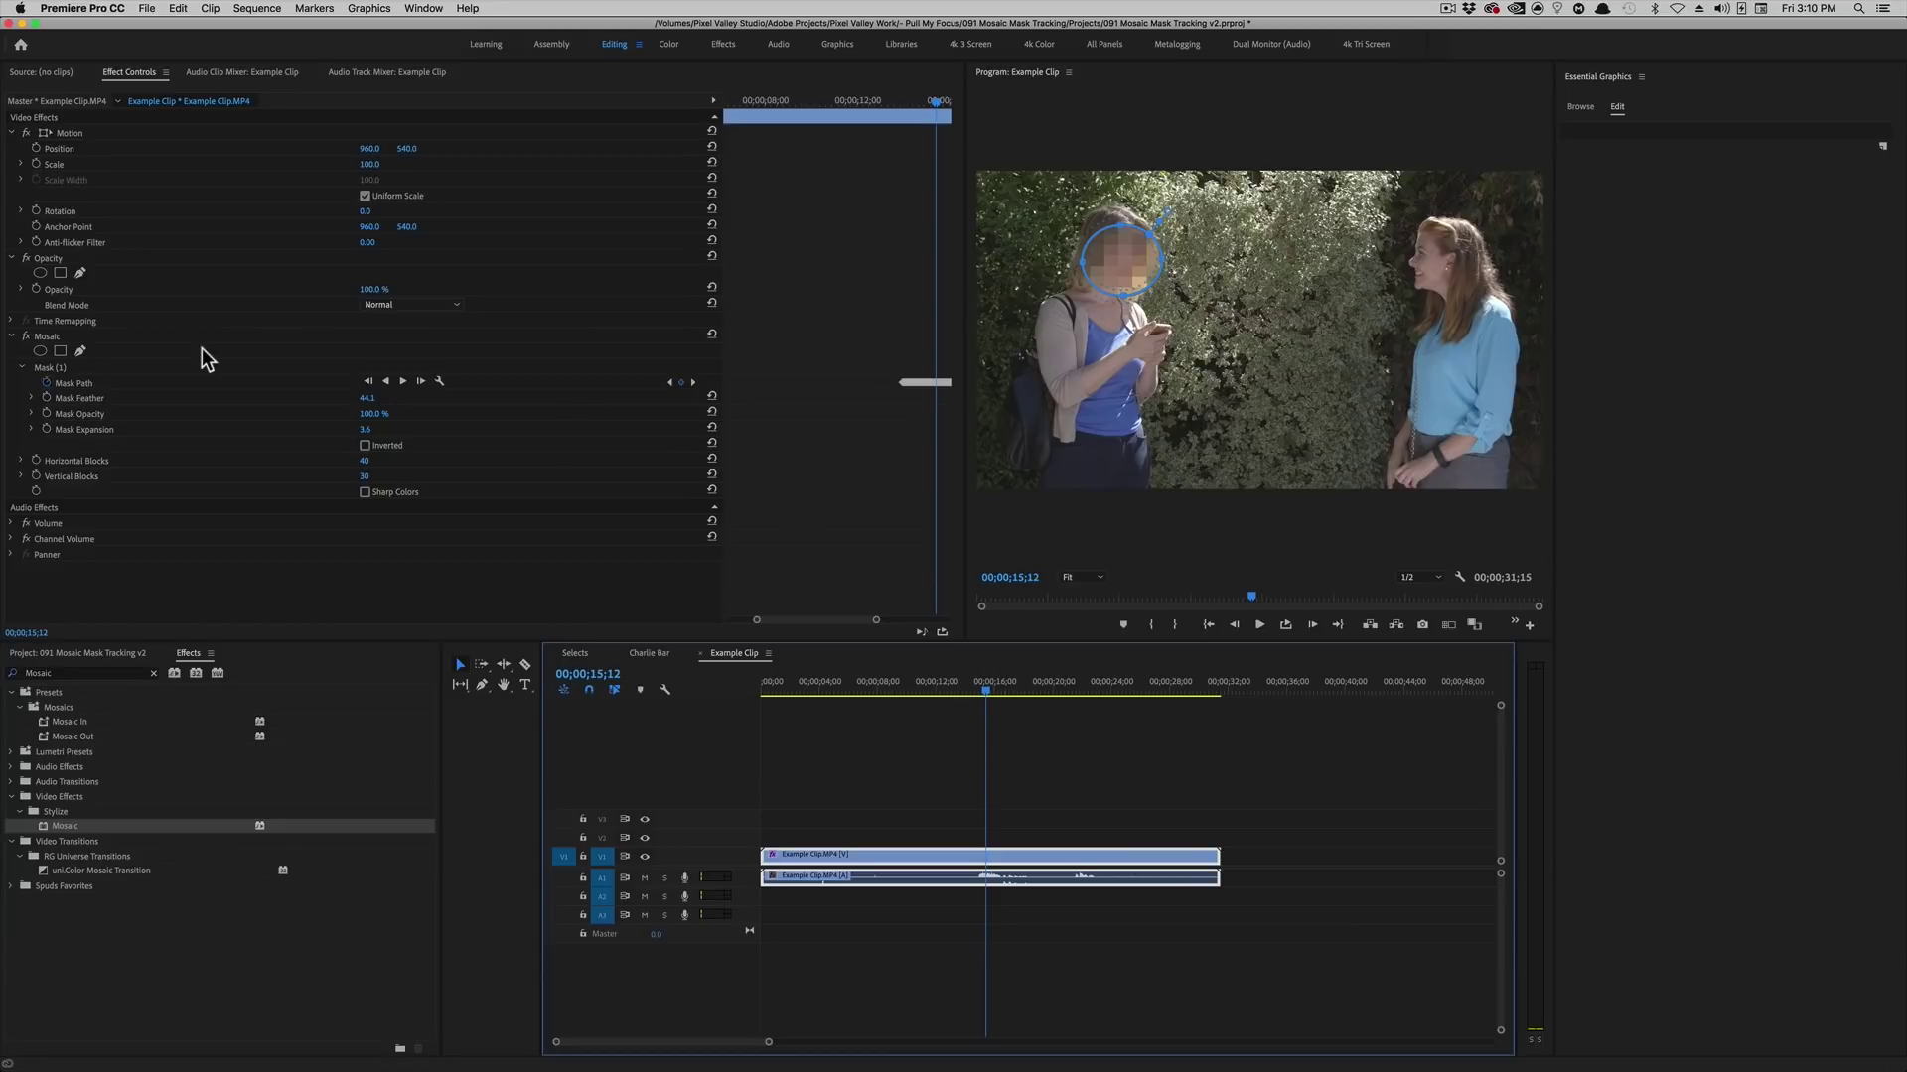
Remove all video and audio attributes, including the Mosaic effect, from Example Clip.
right_click(1031, 856)
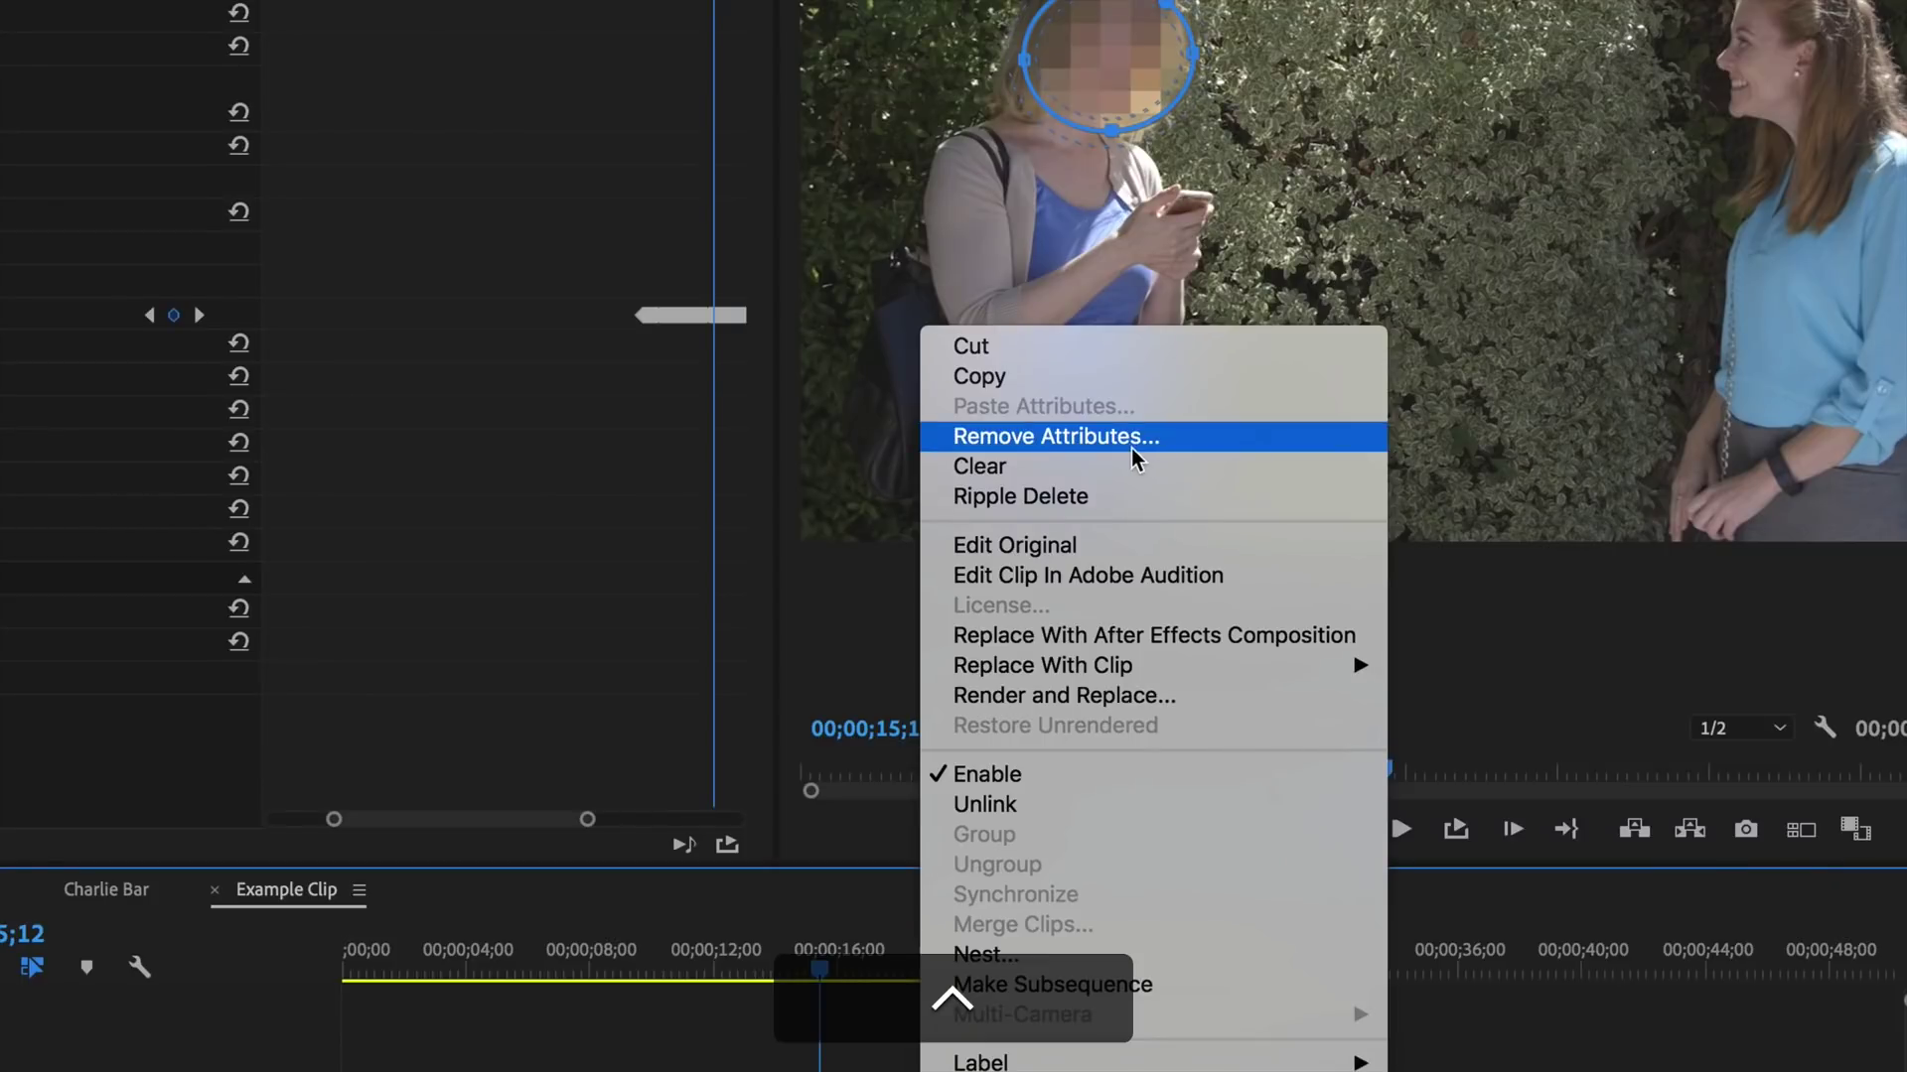
left_click(1139, 439)
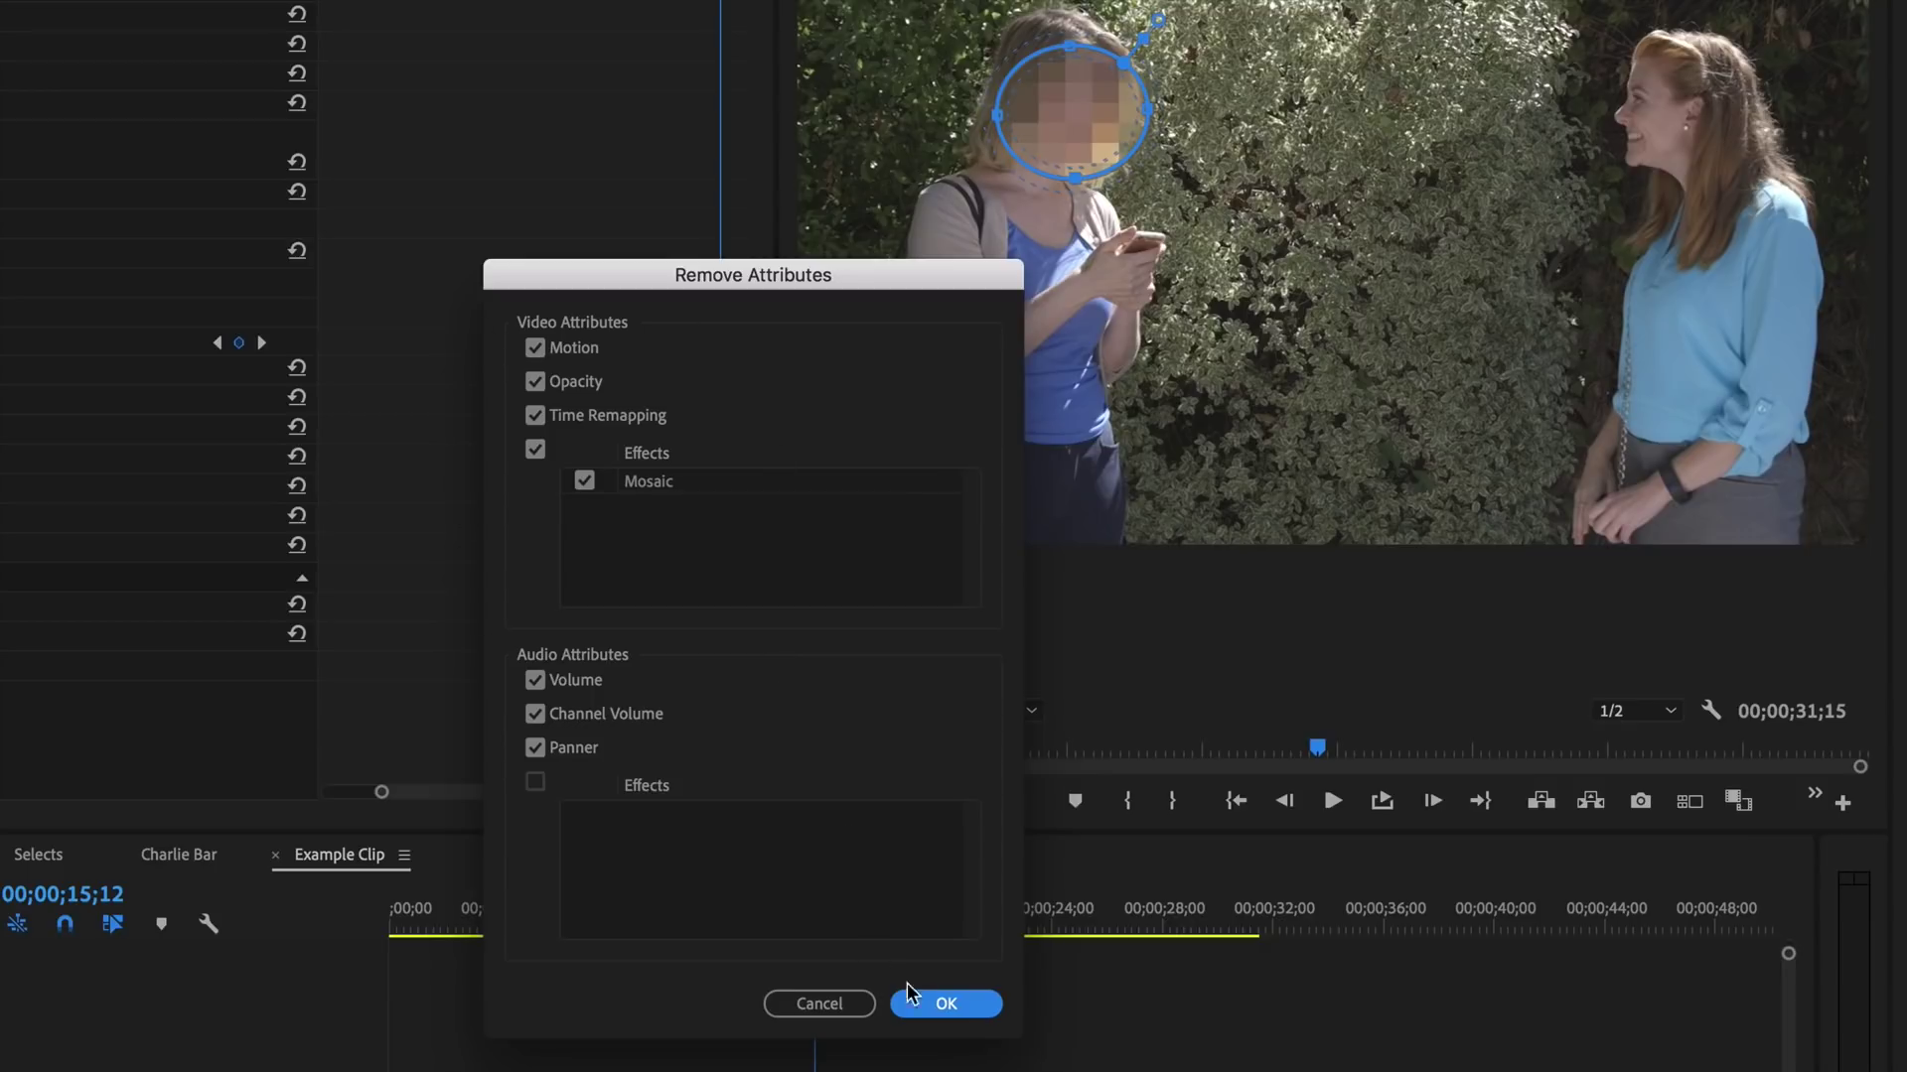
left_click(946, 1004)
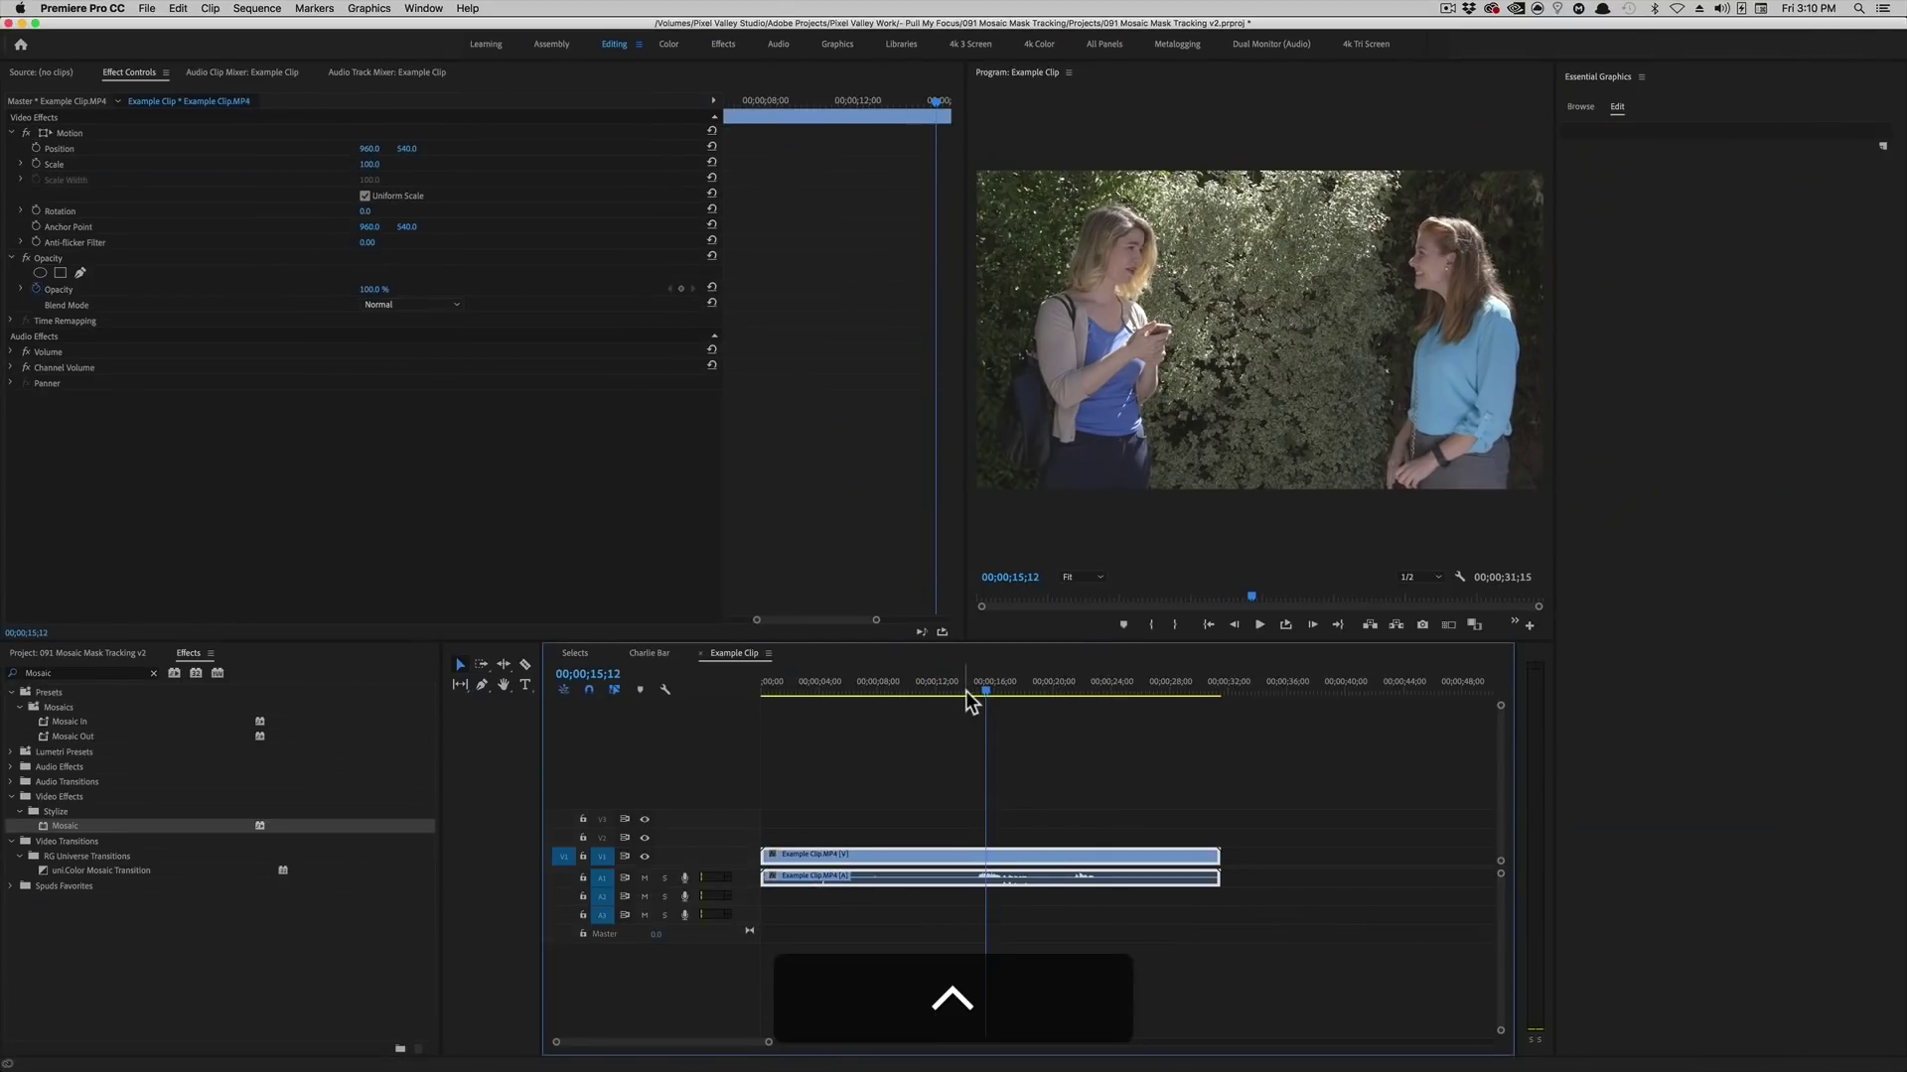
mouse_move(965, 689)
left_mouse_down()
mouse_move(902, 695)
mouse_move(958, 693)
left_mouse_up()
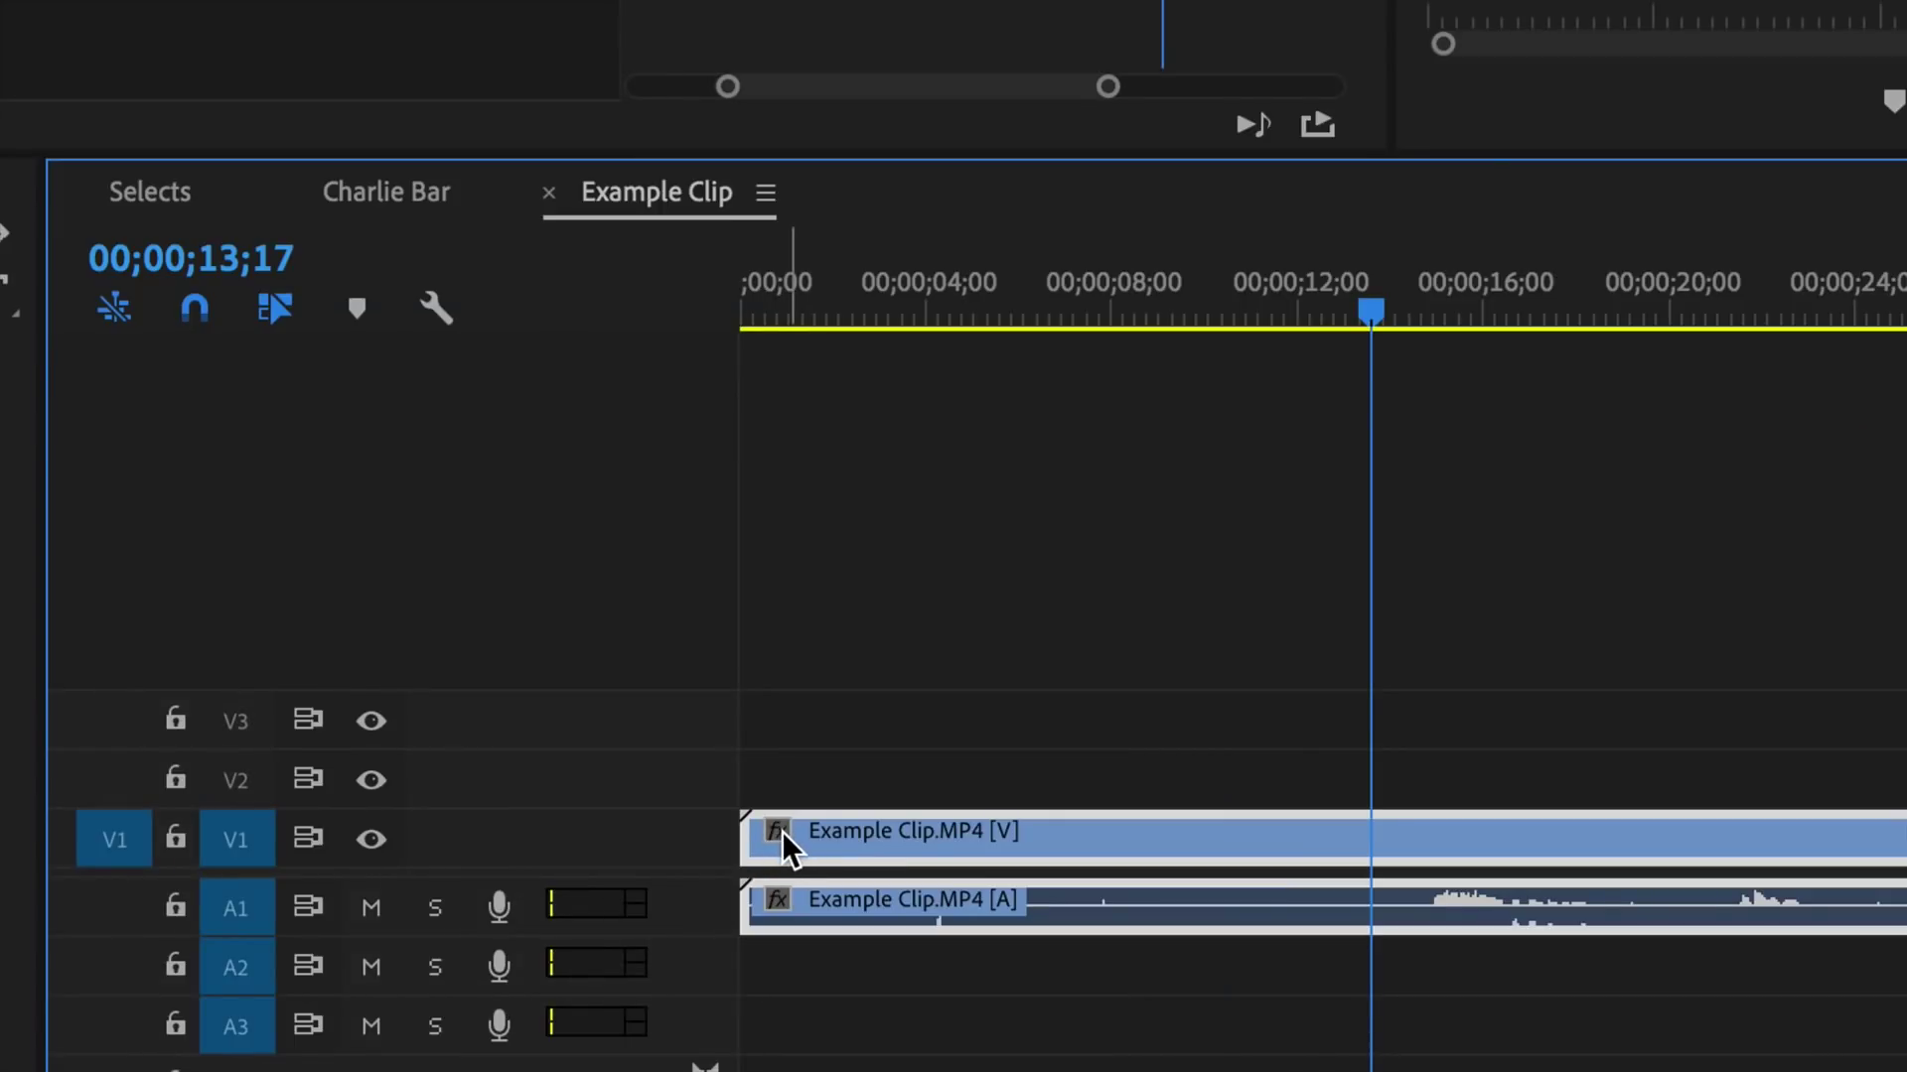
key("ctrl")
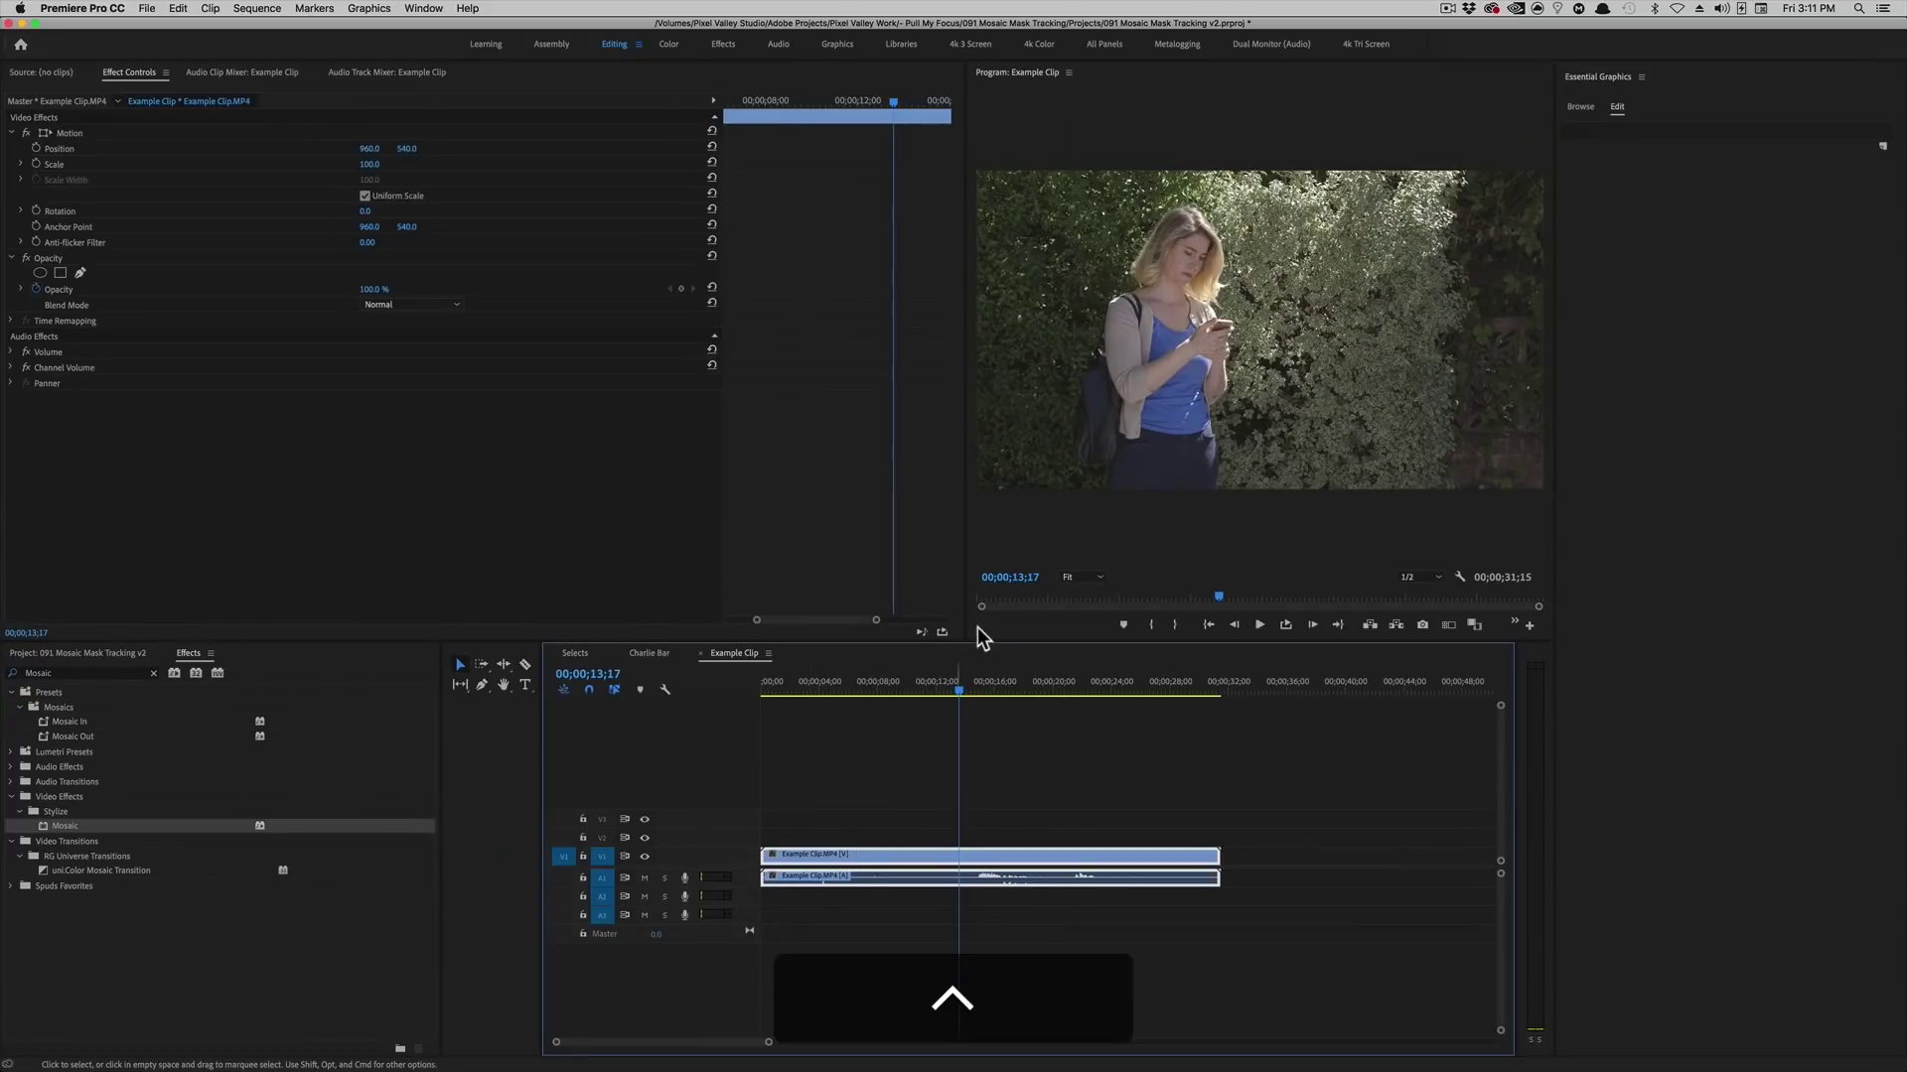
Place the project's Adjustment Layer on V2 above Example Clip and extend it to the clip's full length.
left_click_drag(959, 689, 912, 687)
key("shift+1")
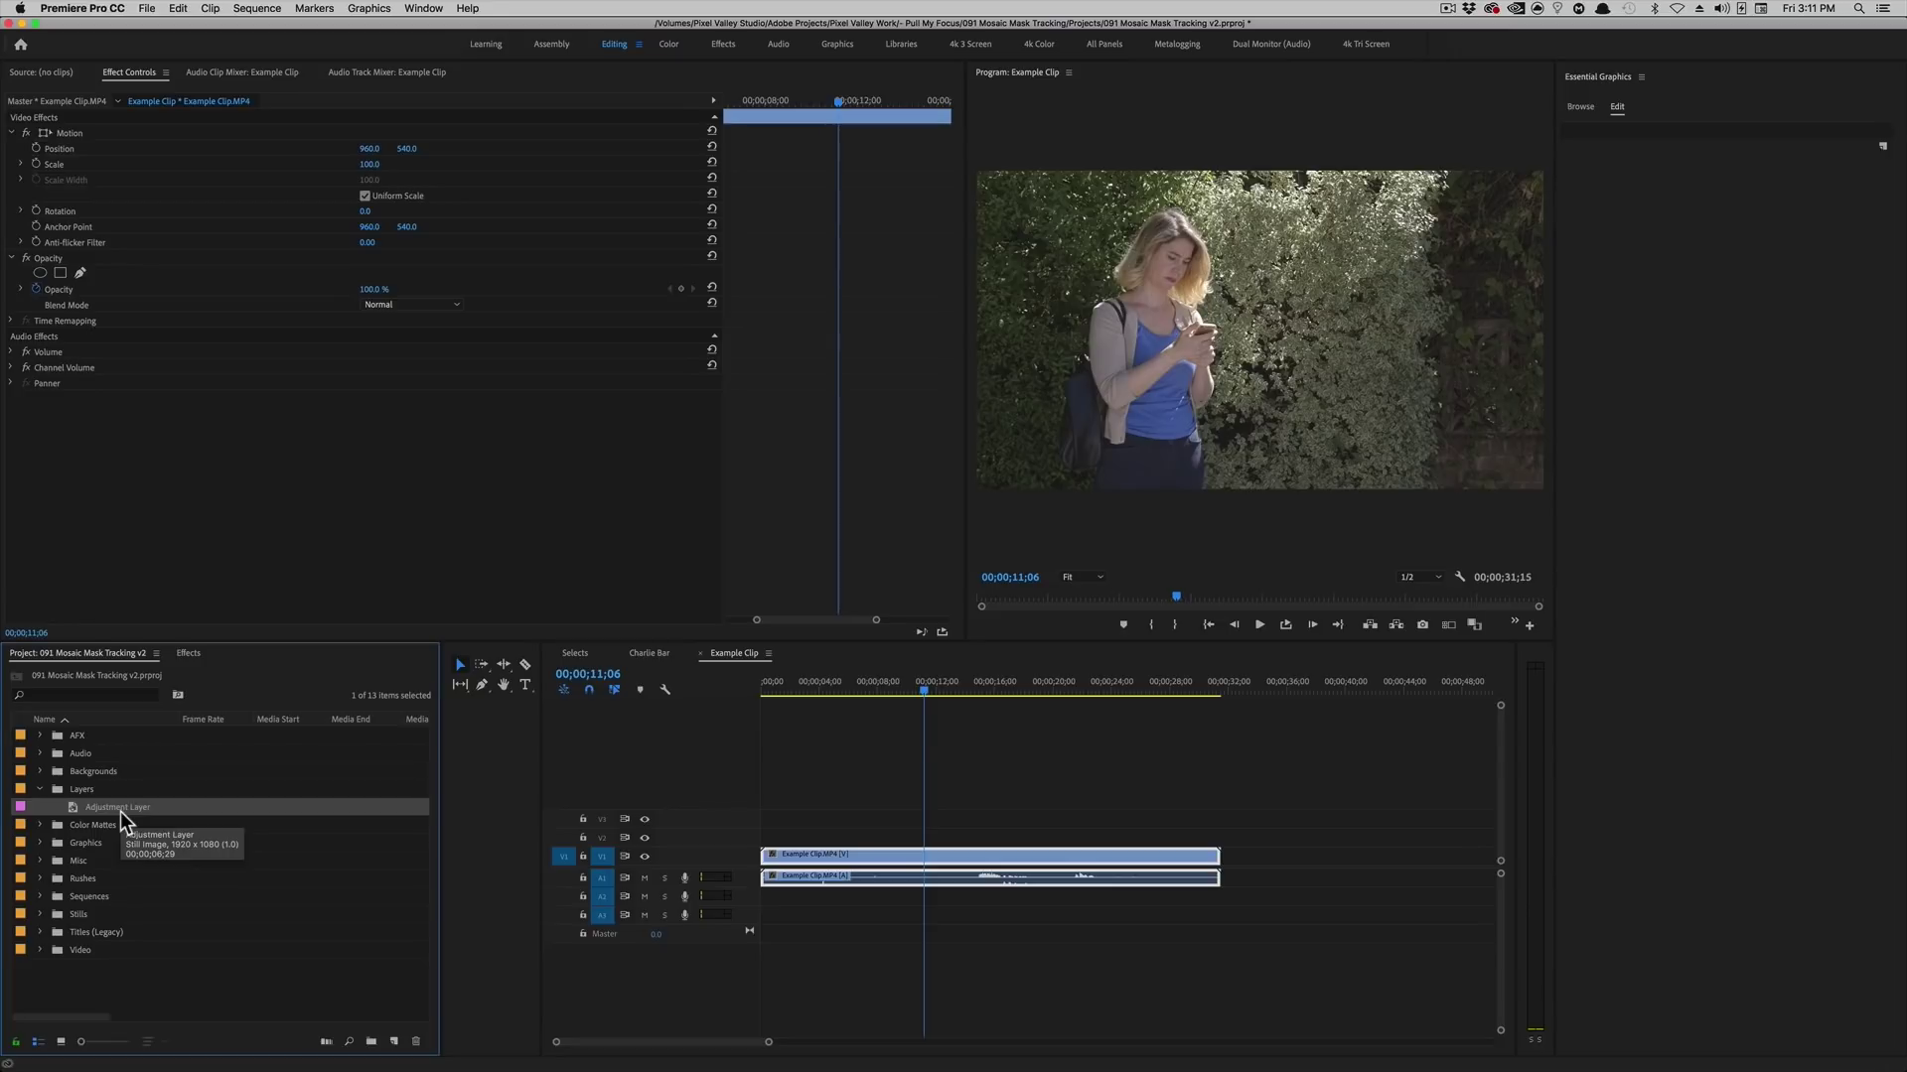
left_click_drag(119, 812, 740, 837)
left_click_drag(860, 837, 1219, 839)
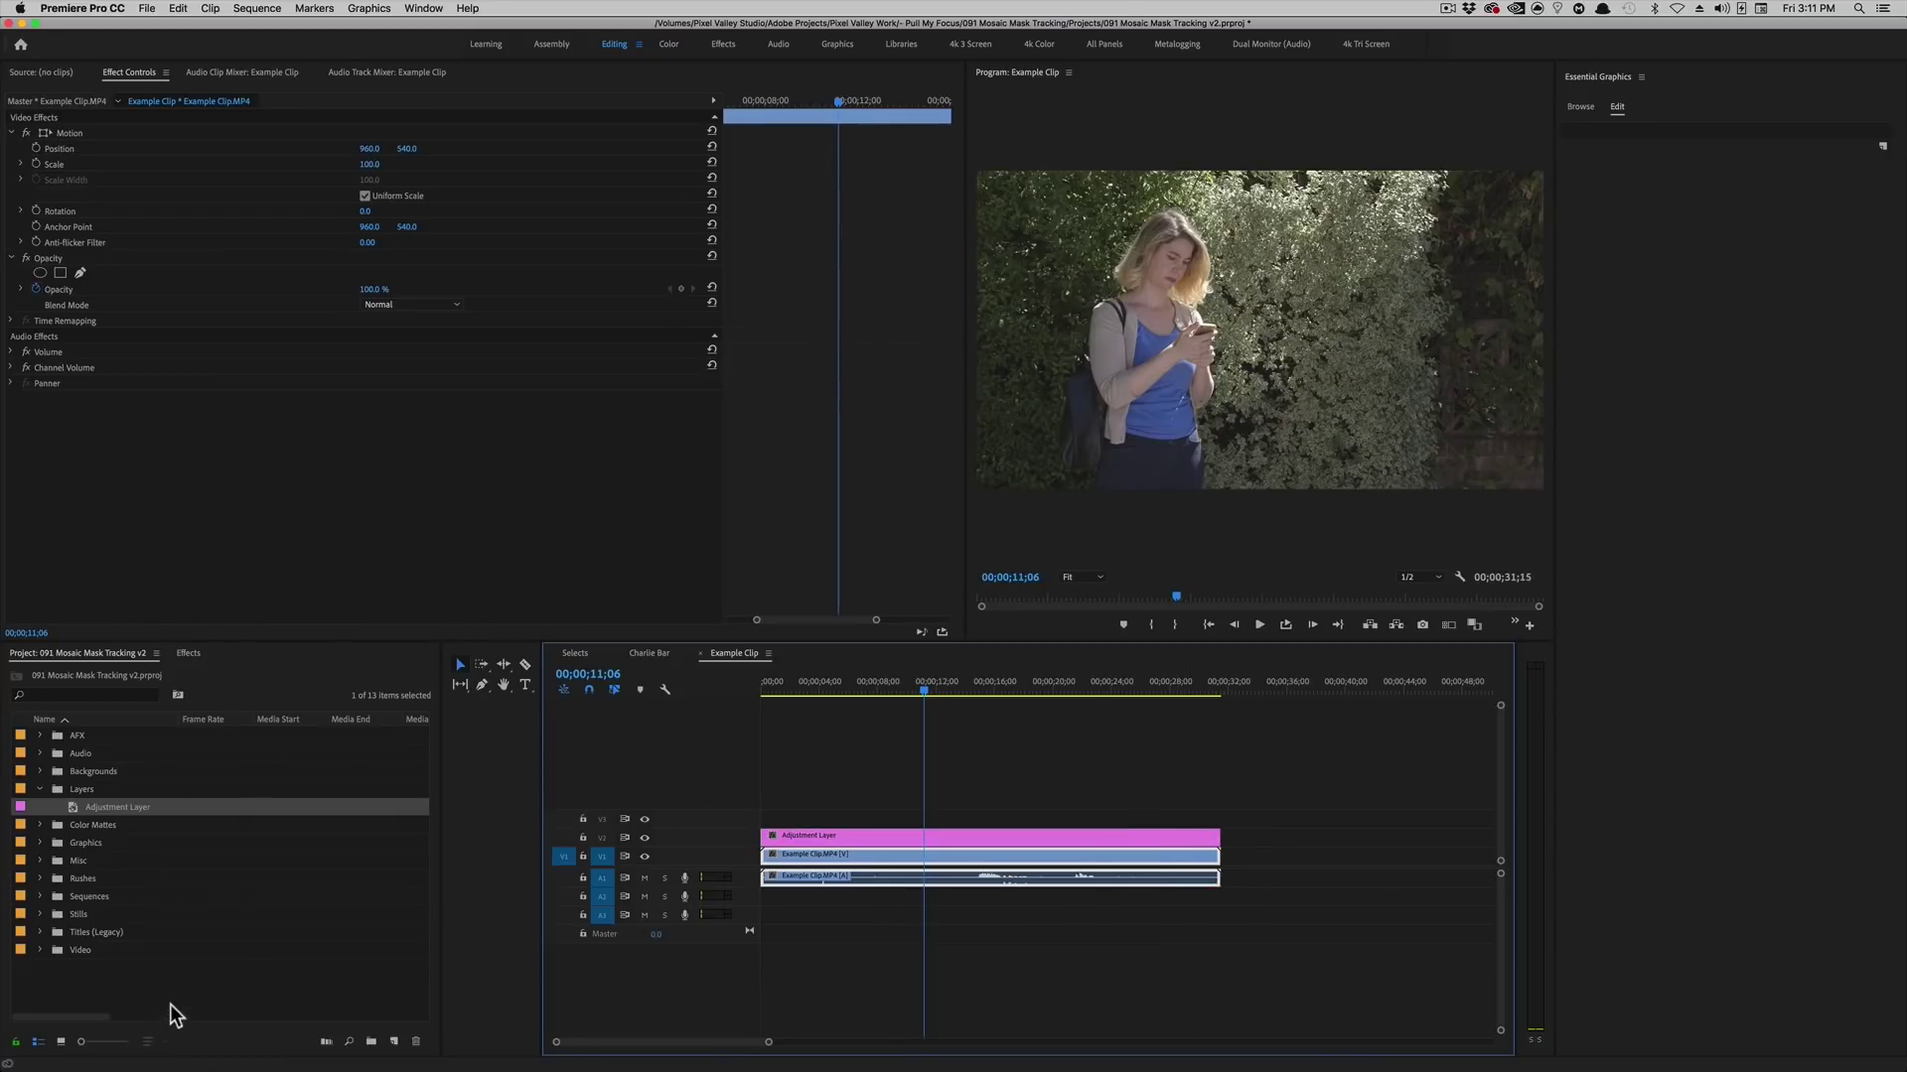
left_click(399, 1039)
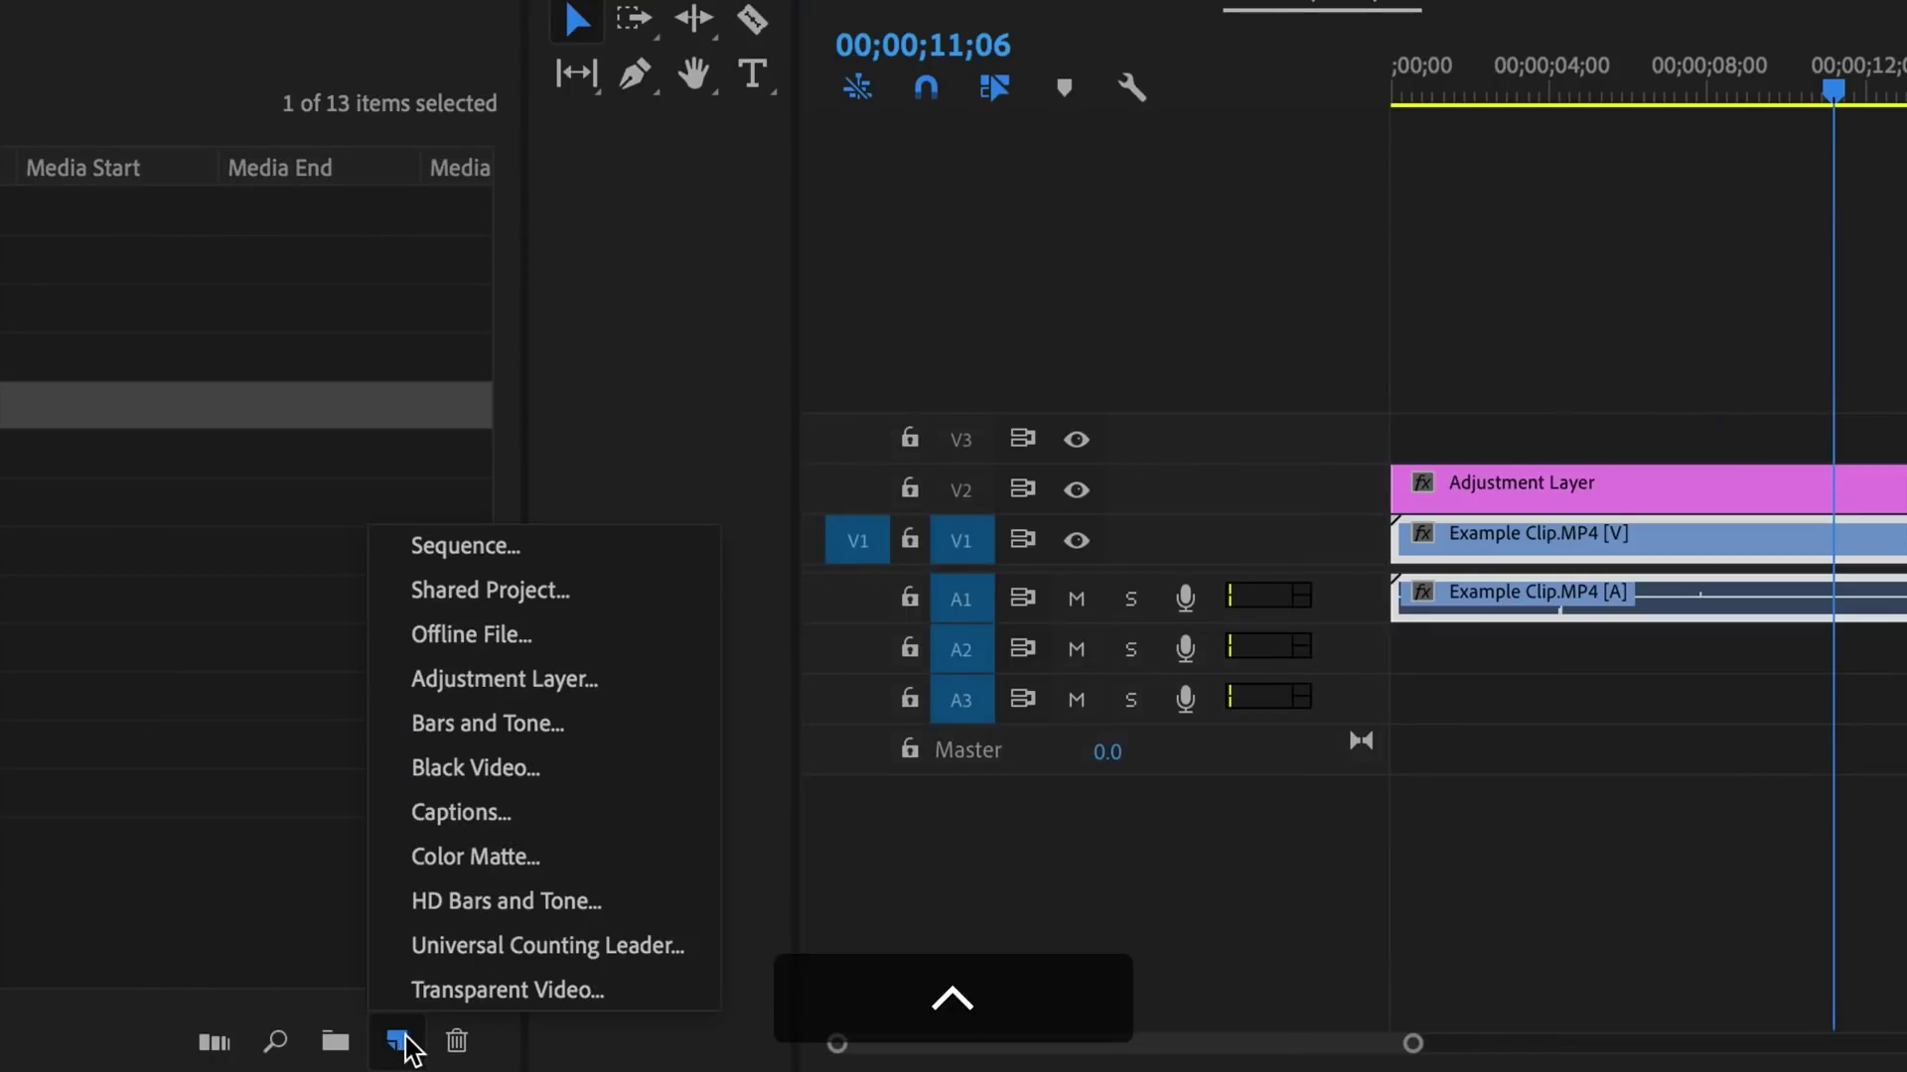
left_click(561, 683)
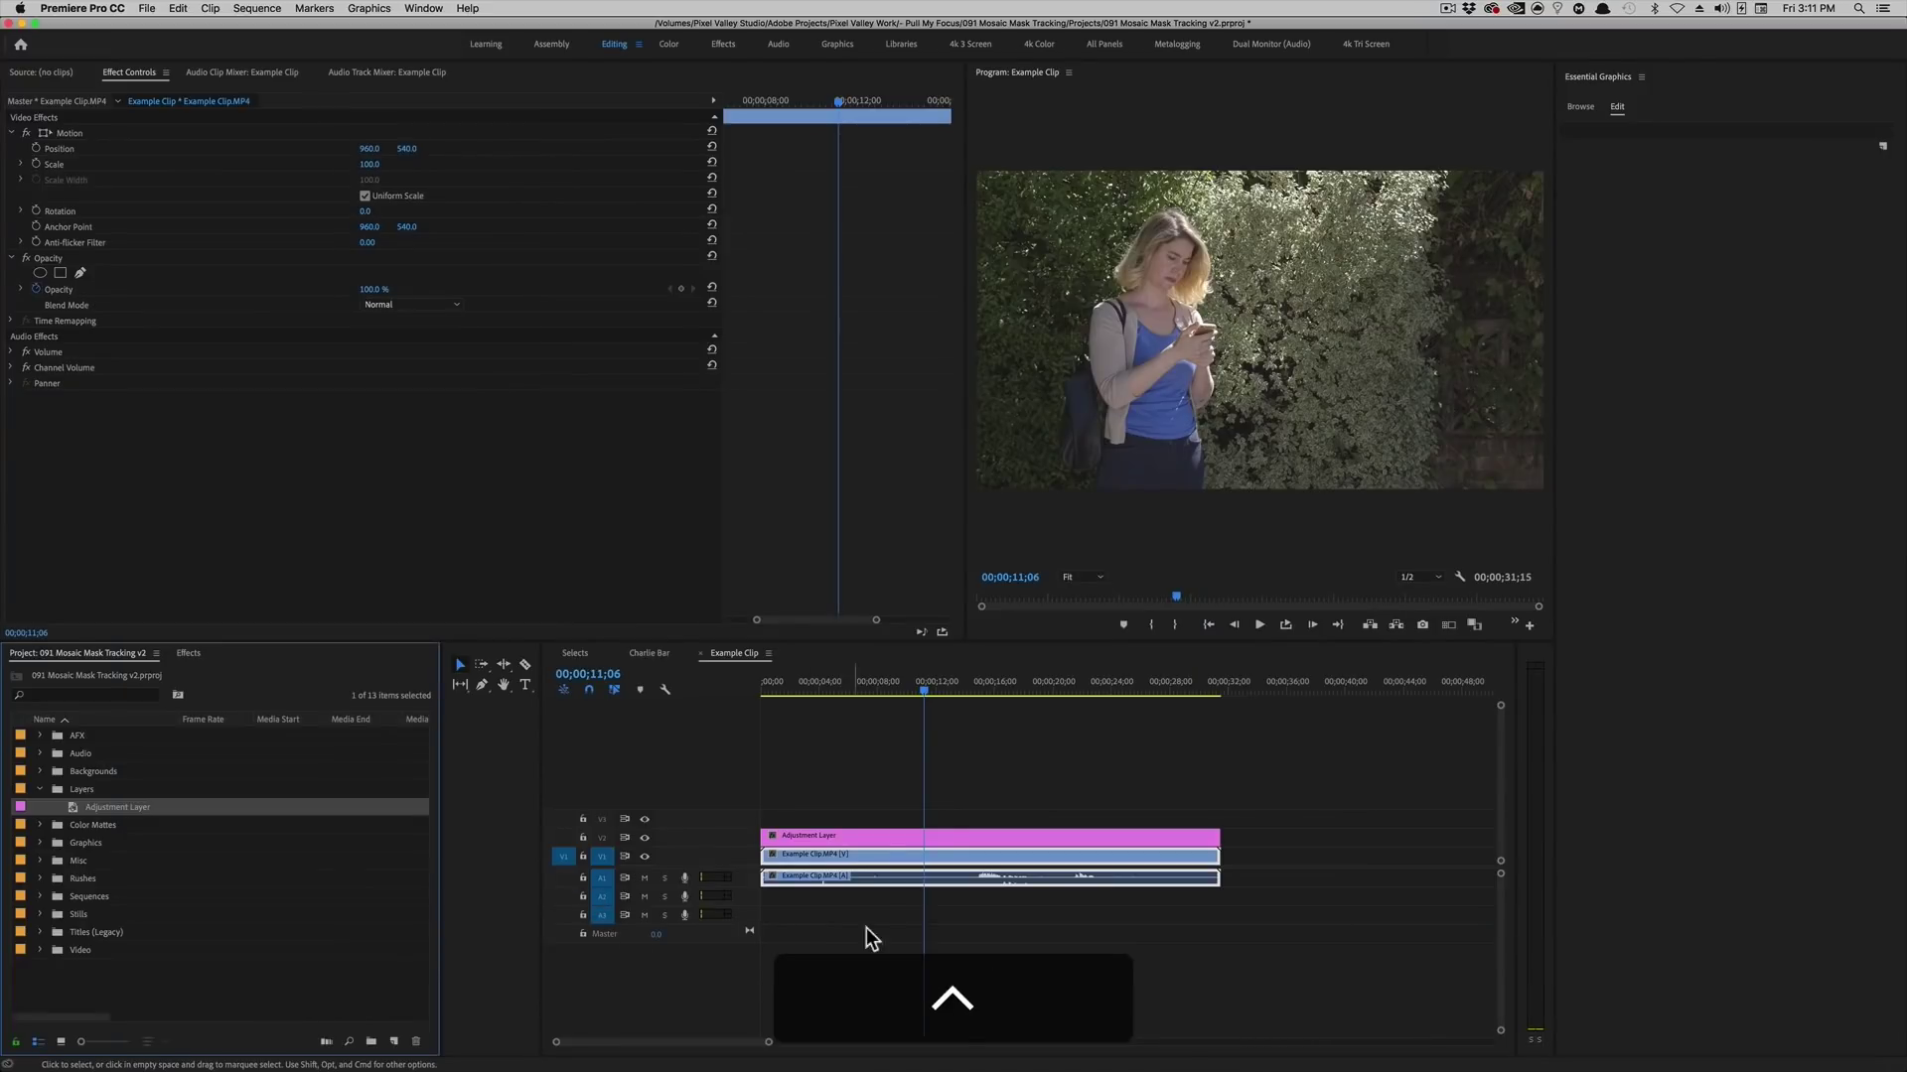
left_click(1813, 90)
Go to 00;00;16;06 and apply the Mosaic effect to the adjustment layer on V2.
left_click_drag(907, 692, 996, 705)
left_click(1011, 834)
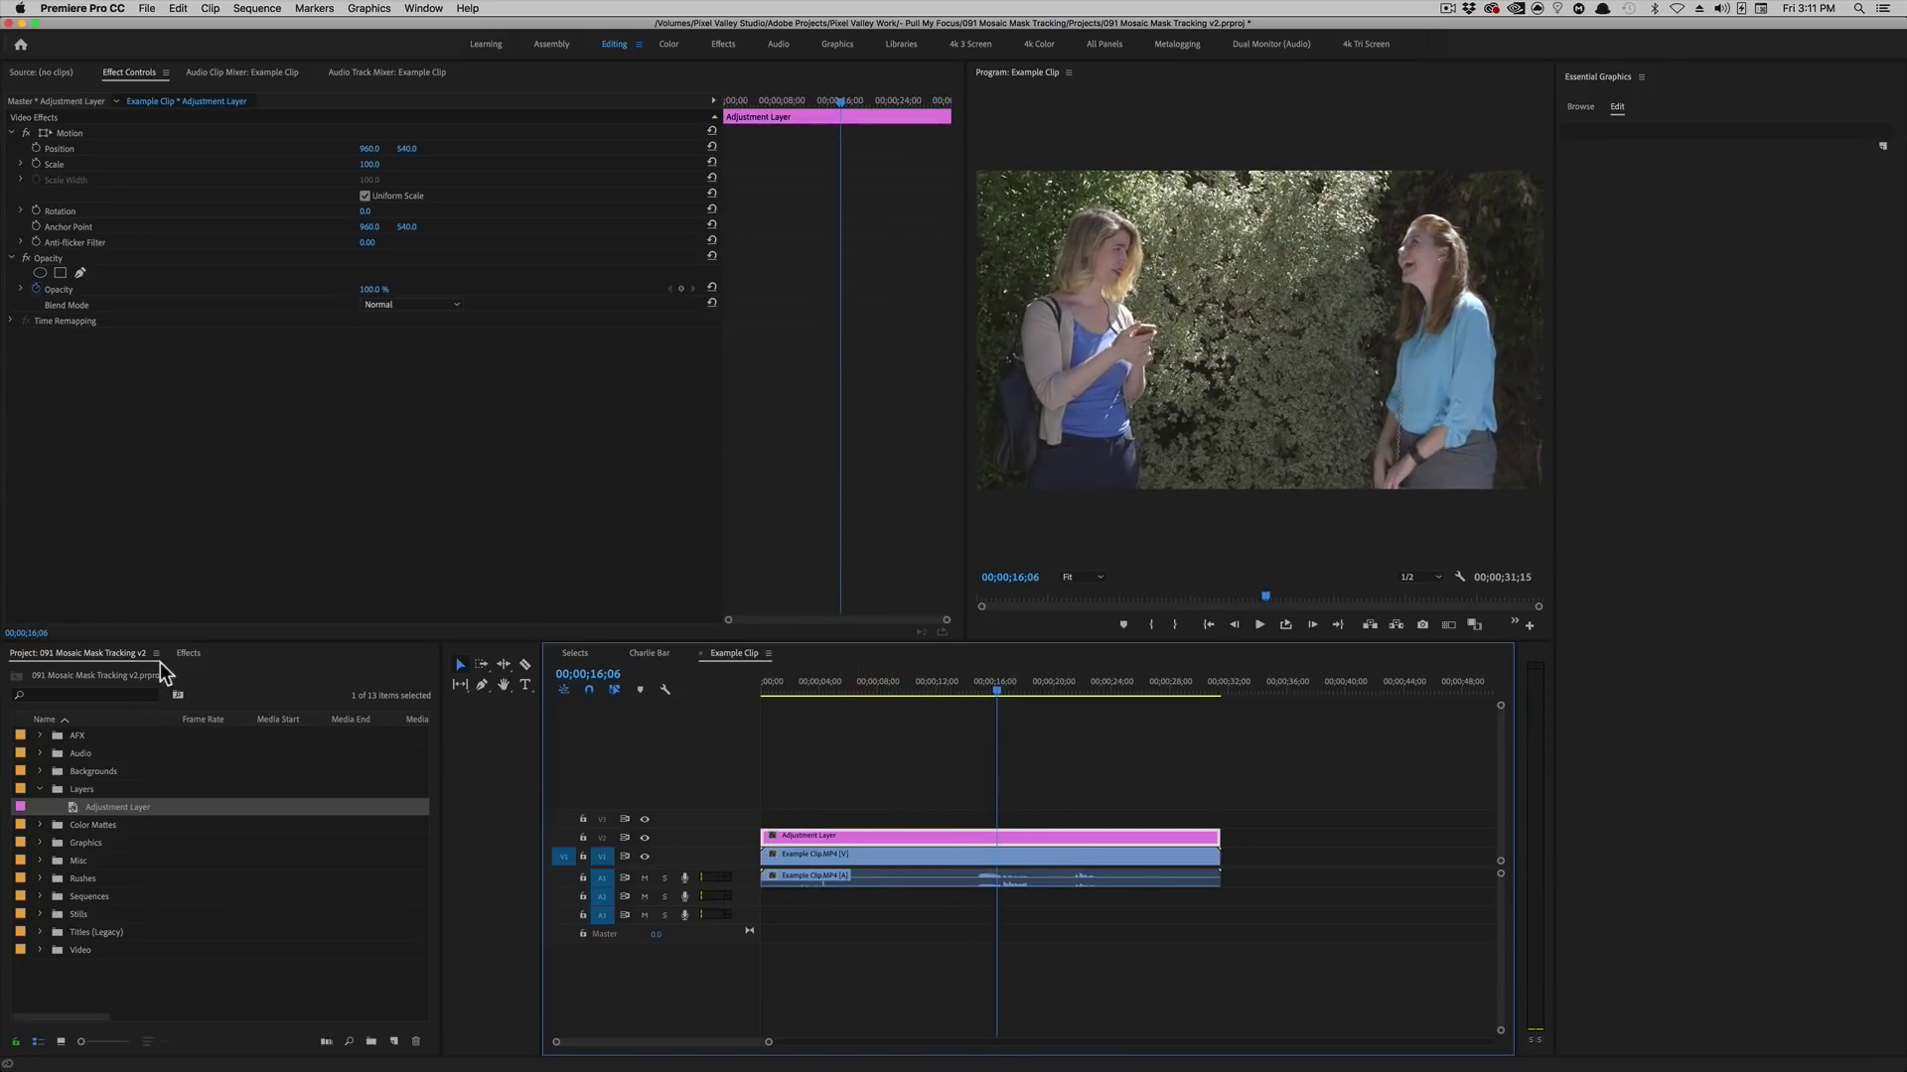
left_click(191, 654)
left_click_drag(77, 827, 902, 842)
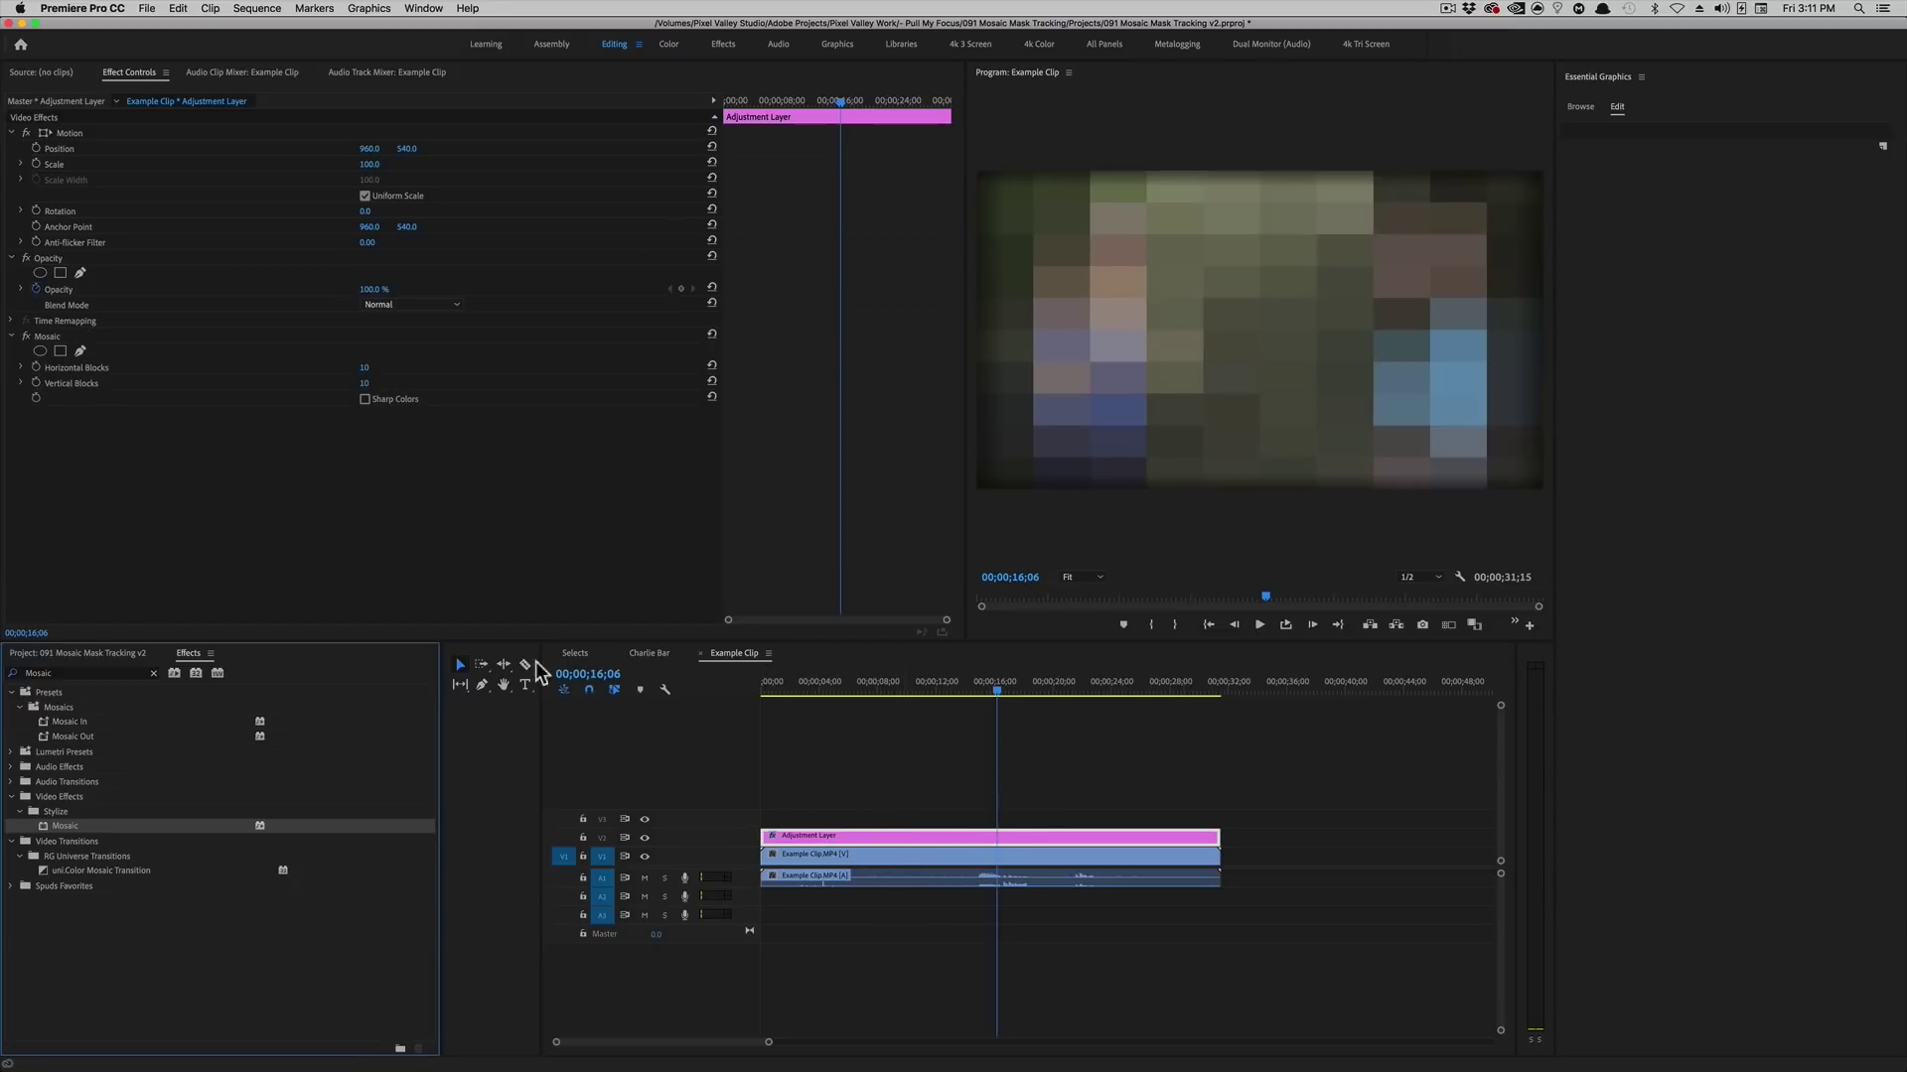
Add an elliptical Mosaic mask over the blonde woman's face, with feather about 55 and expansion about 8.
left_click(40, 351)
left_click_drag(1275, 337, 1081, 266)
left_click_drag(1132, 185, 1147, 230)
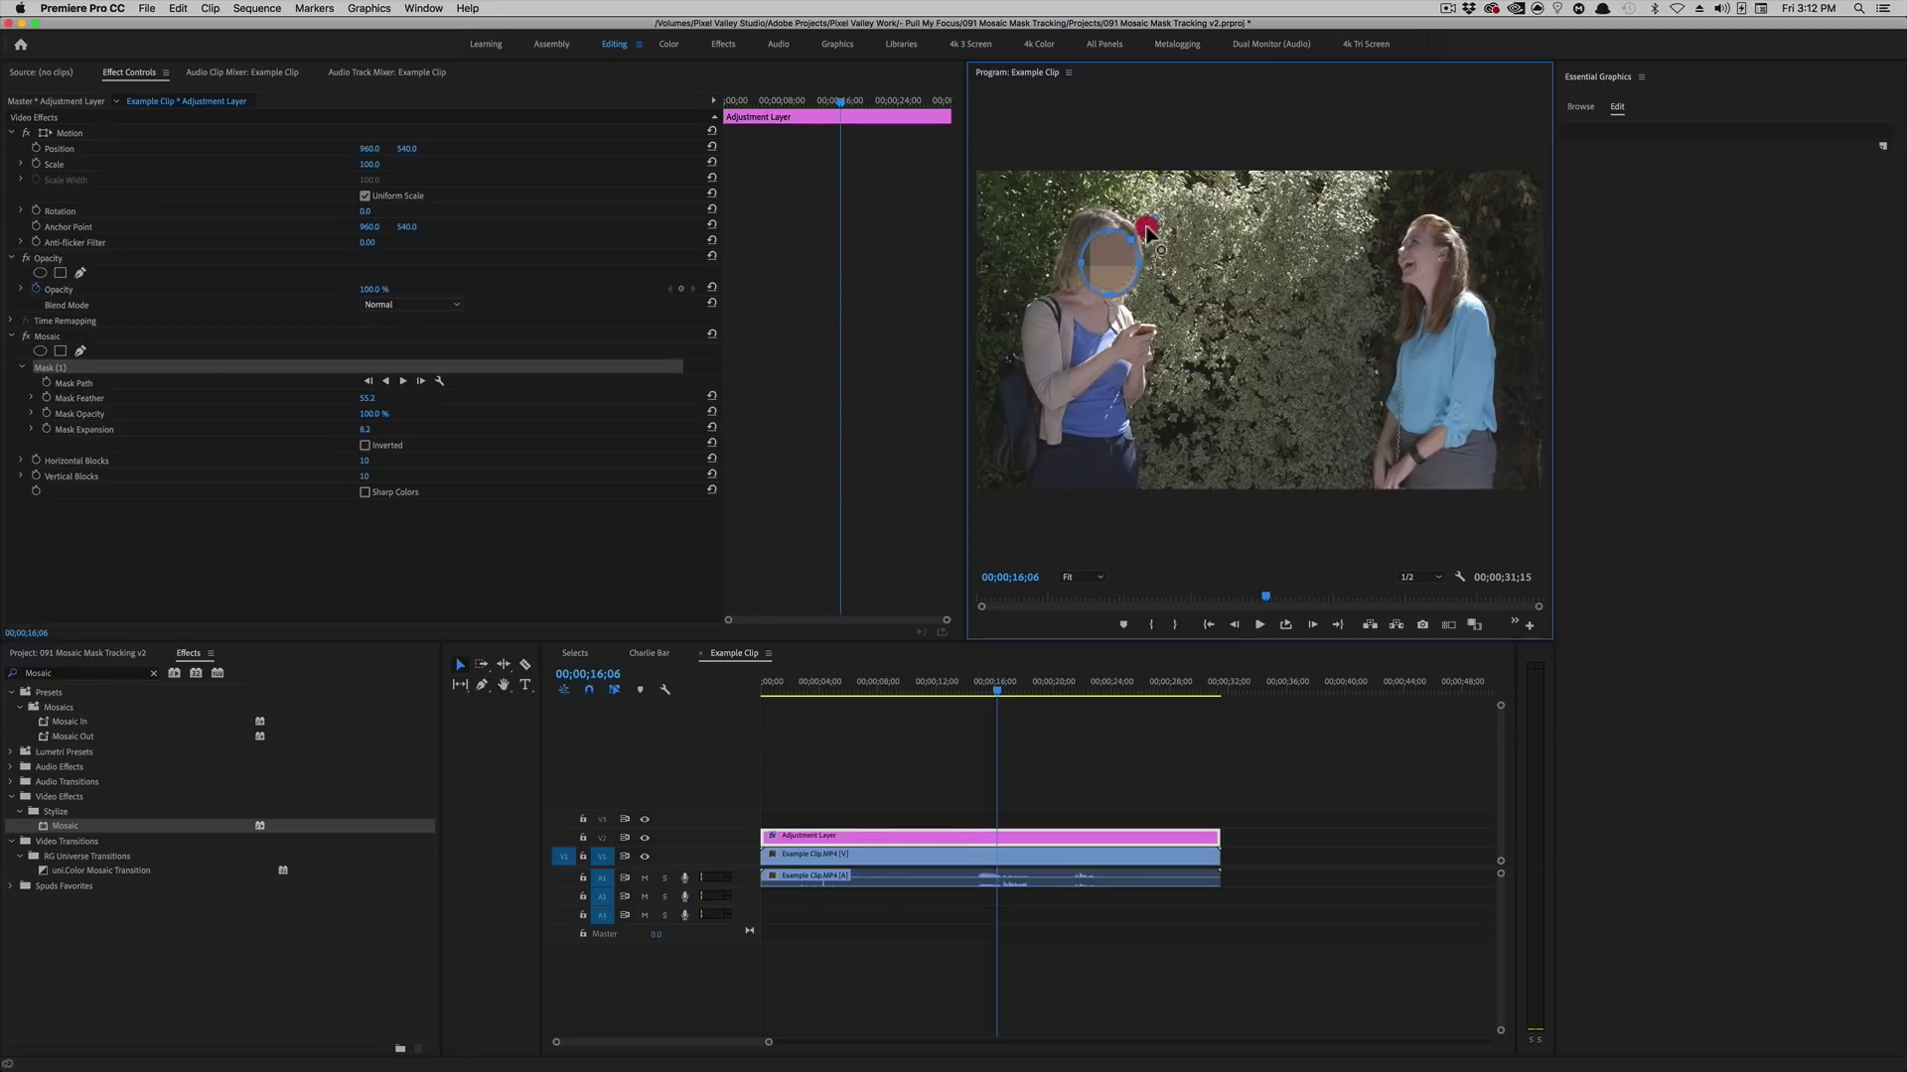
Set the Mosaic effect's Horizontal Blocks to 40 and Vertical Blocks to 30.
left_click(364, 460)
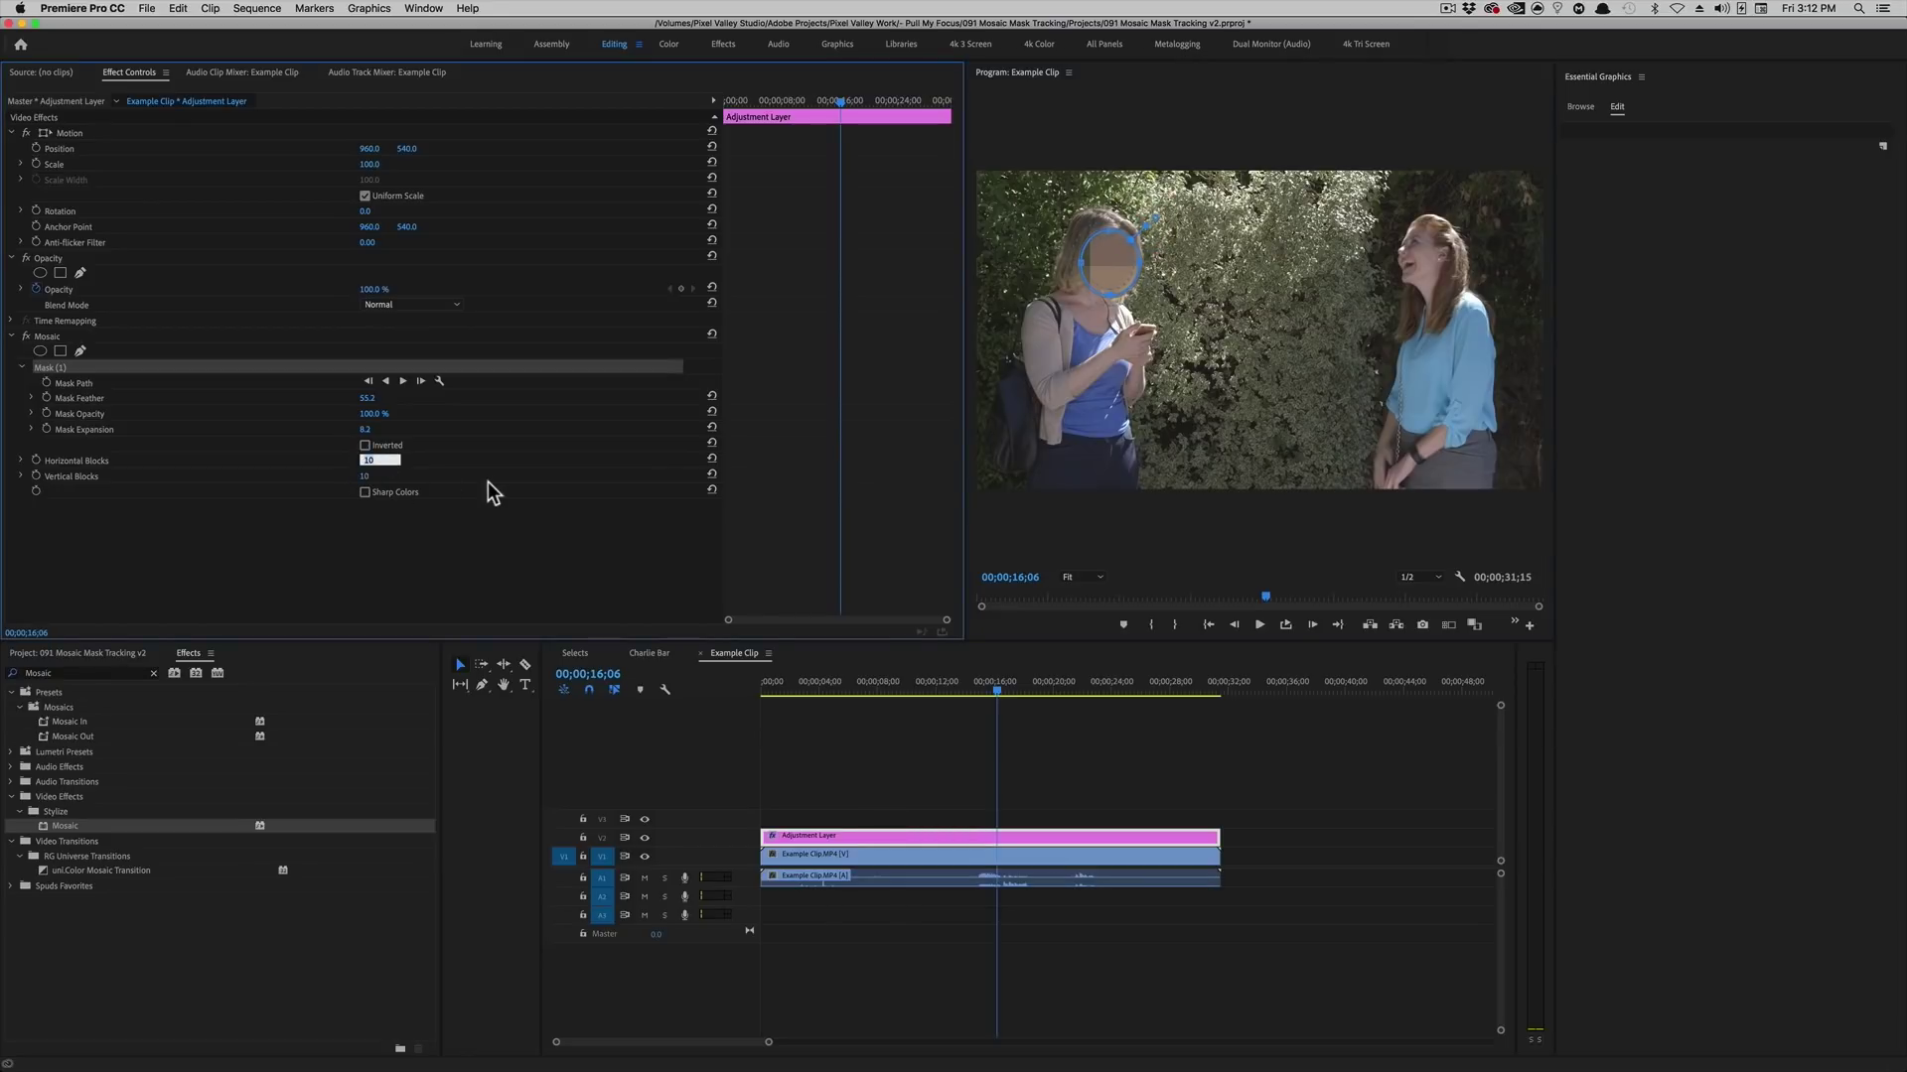
type("40")
key("Tab")
type("30")
key("Tab")
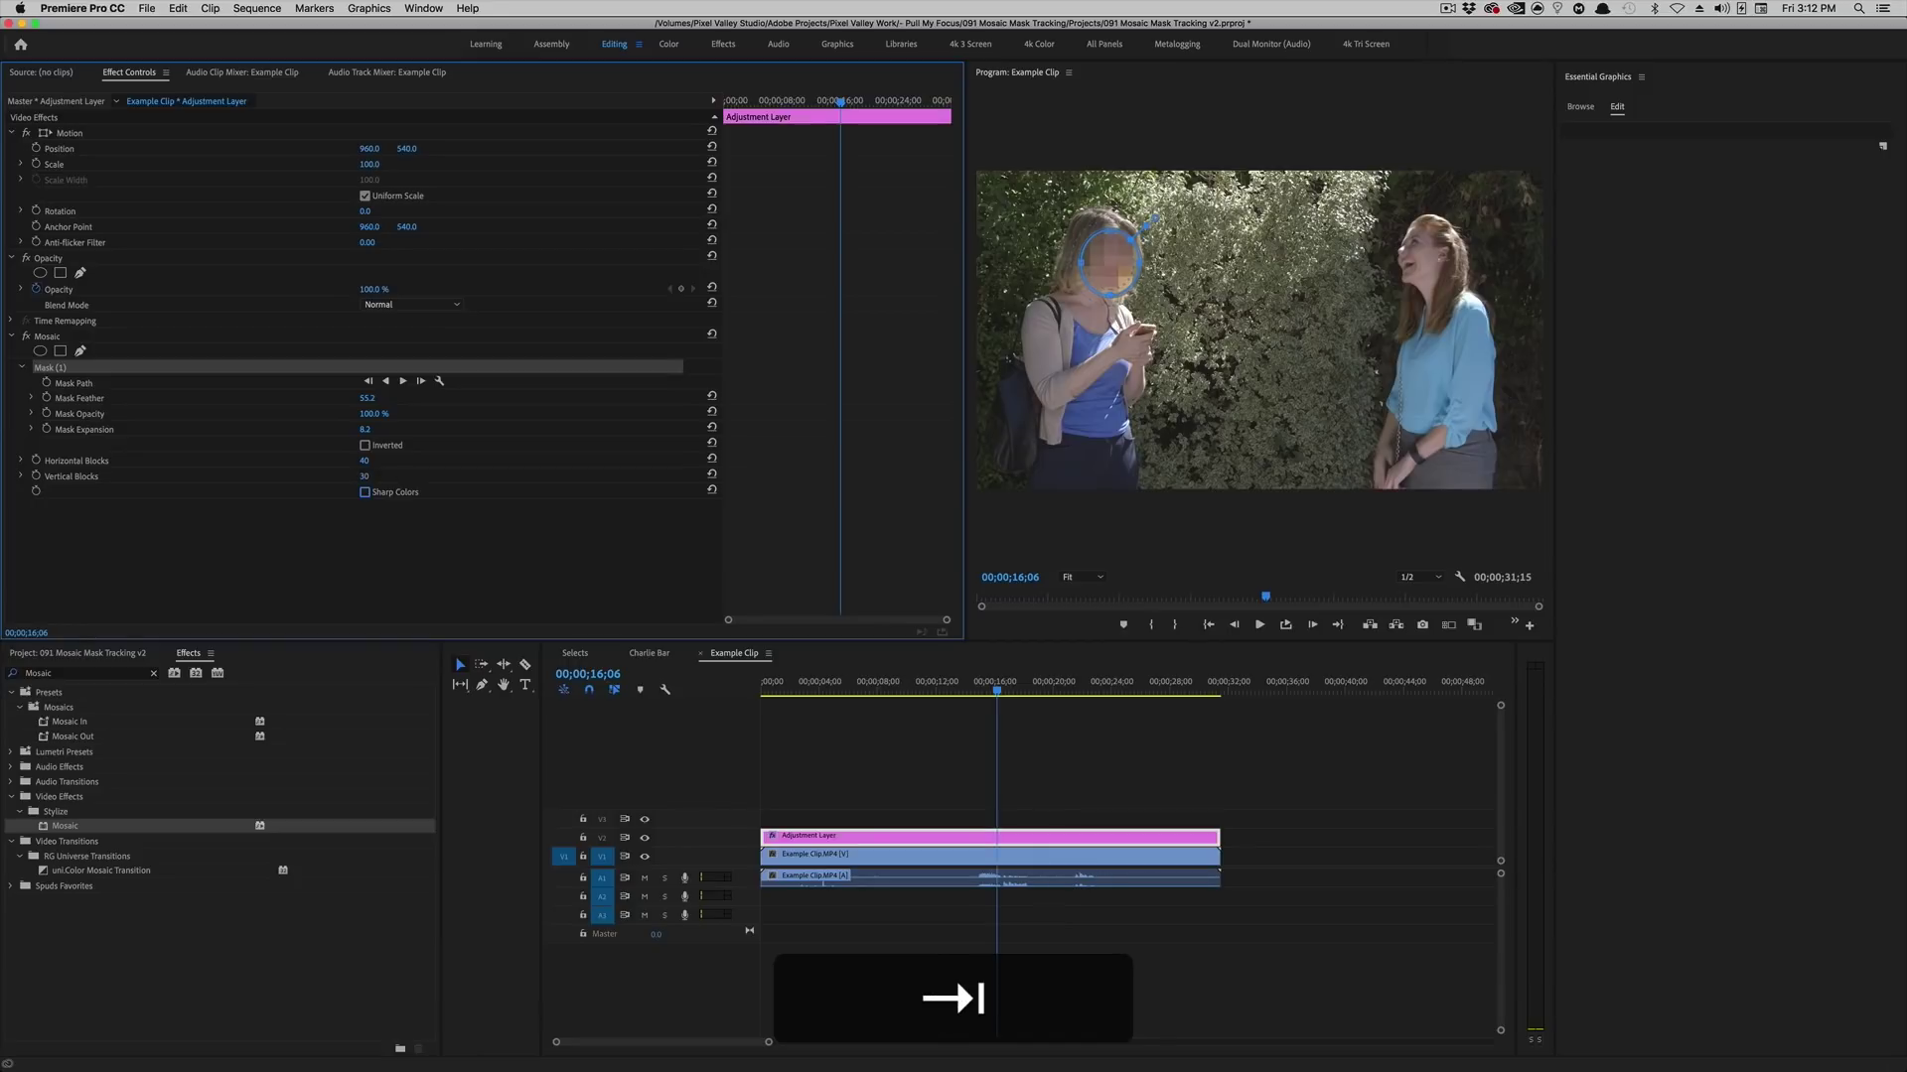
Track the Mosaic mask forward to about 00;00;21;06, stop the tracking, and scrub back to 00;00;18;03.
left_click(402, 380)
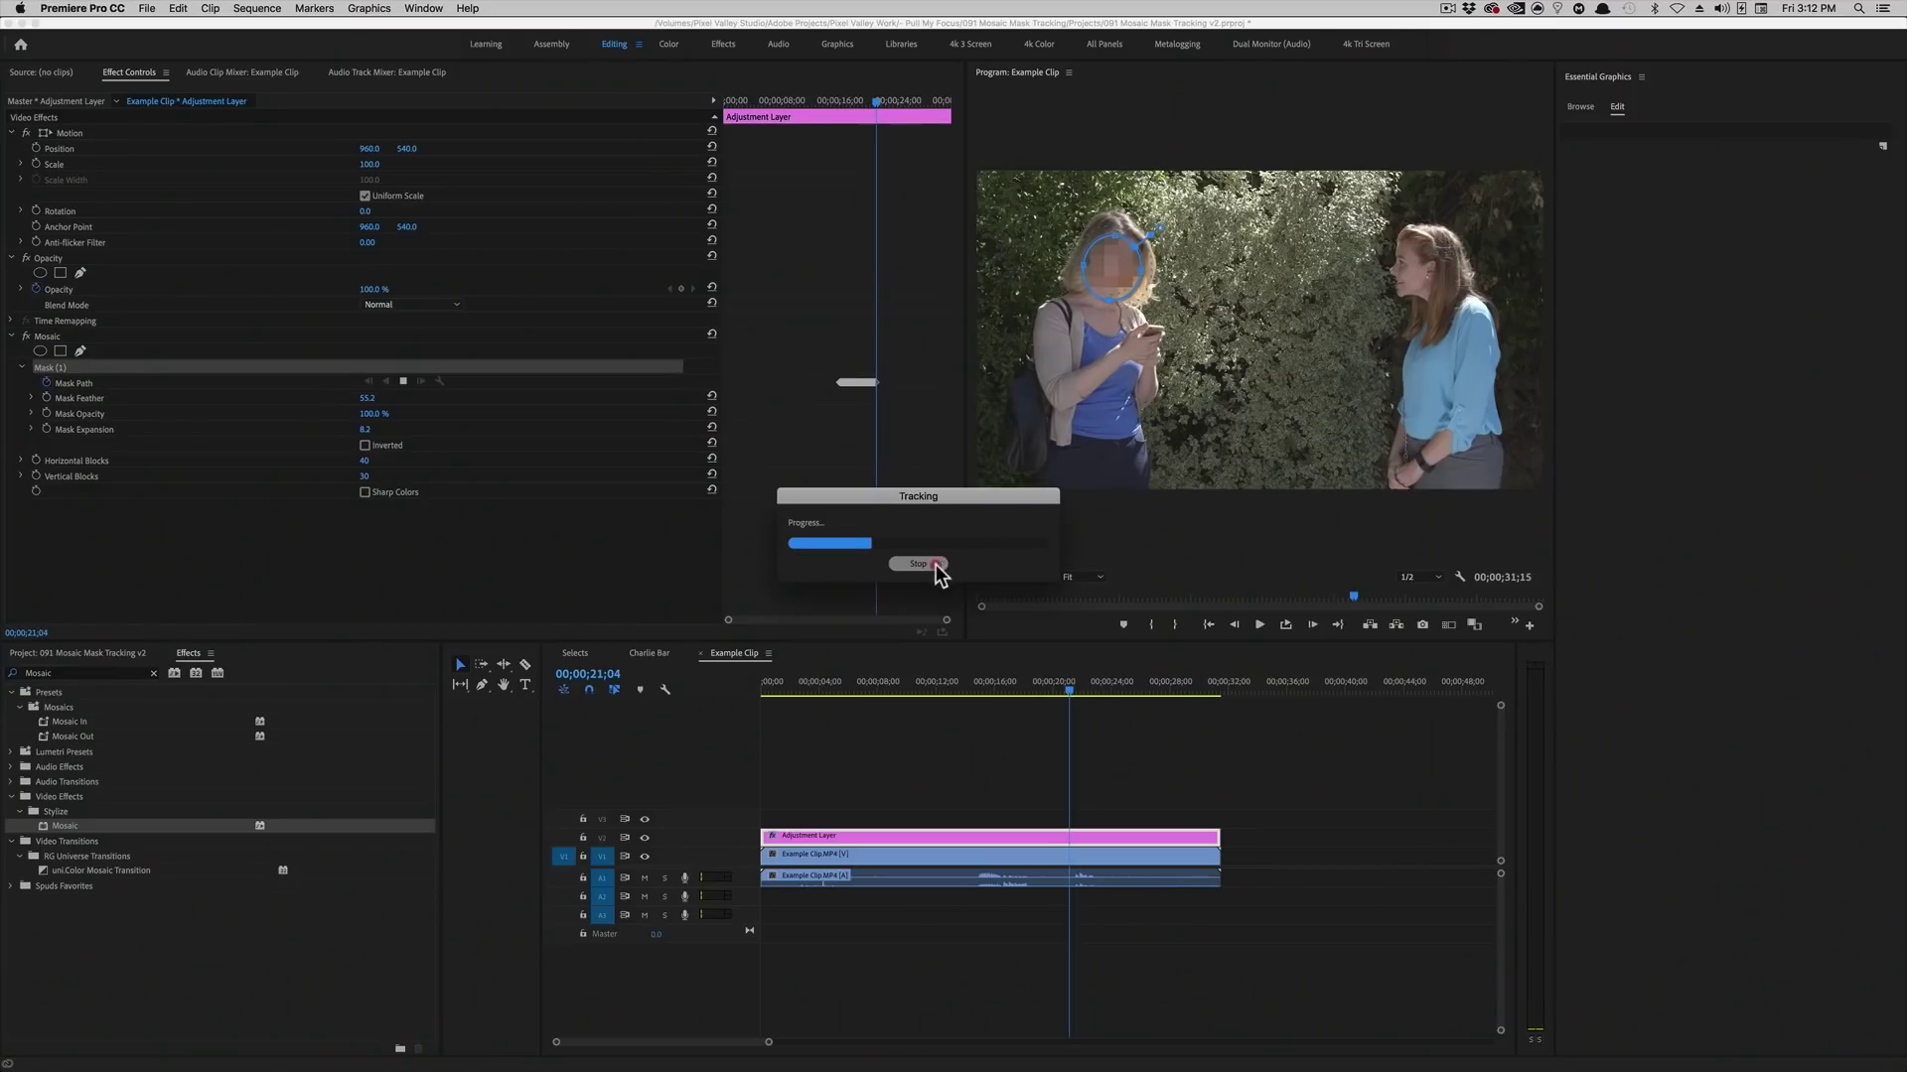
left_click(935, 564)
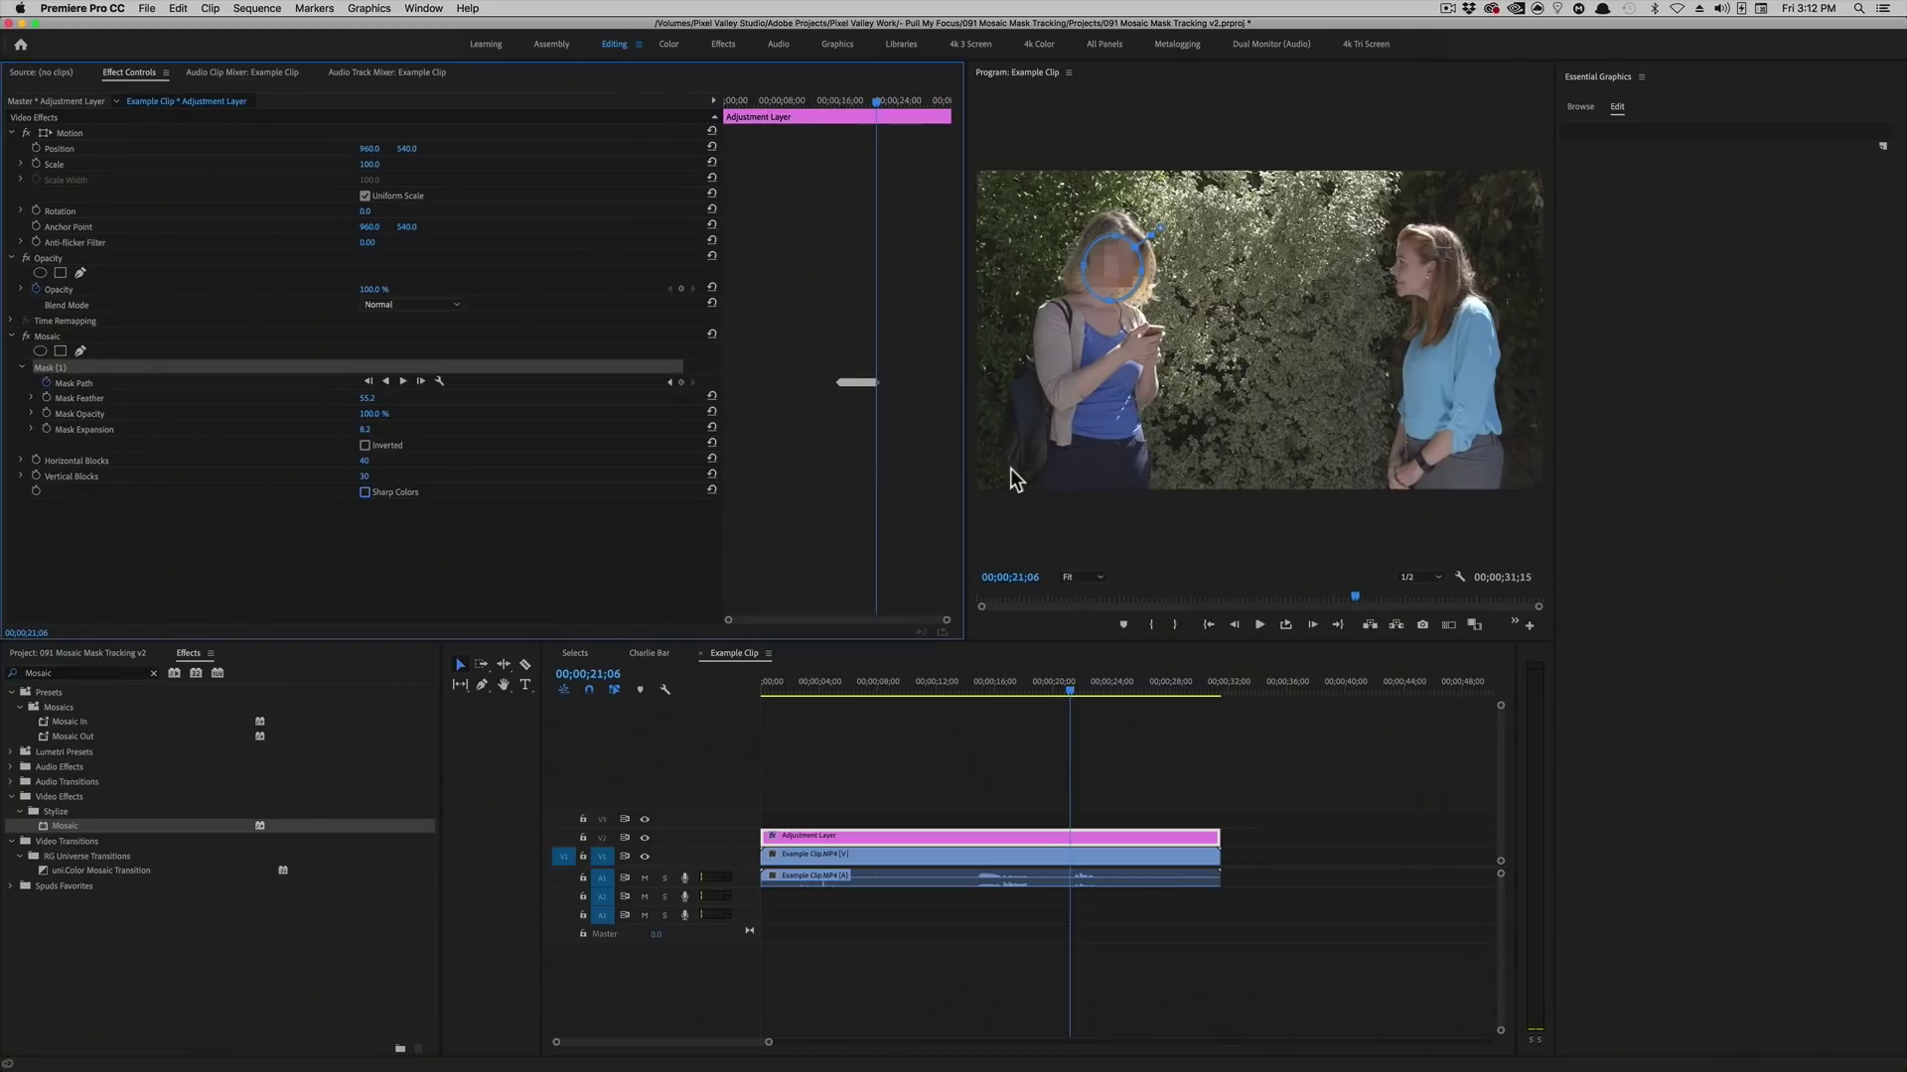
left_click_drag(1065, 686, 1025, 693)
left_click(1025, 693)
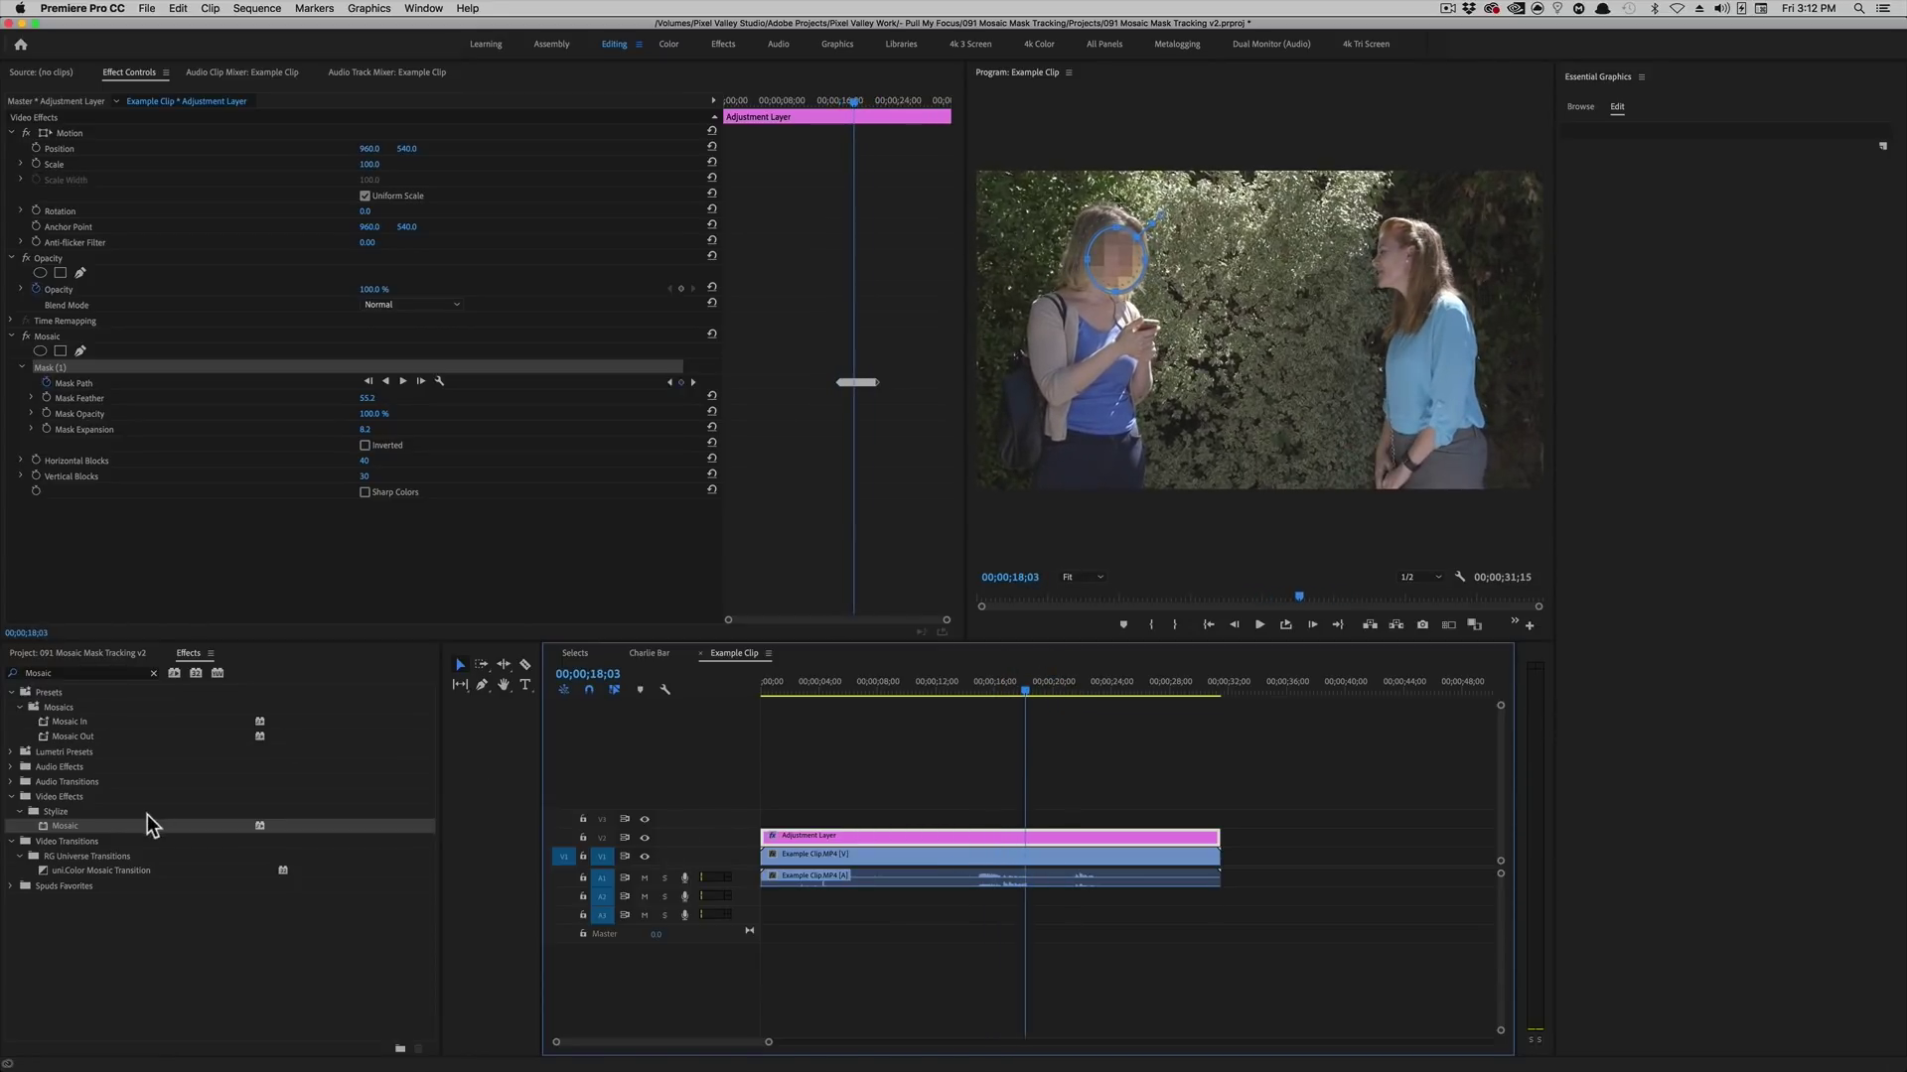
Place a second Adjustment Layer on V3, starting near 00;00;16;00, and go to 00;00;18;06.
left_click(120, 654)
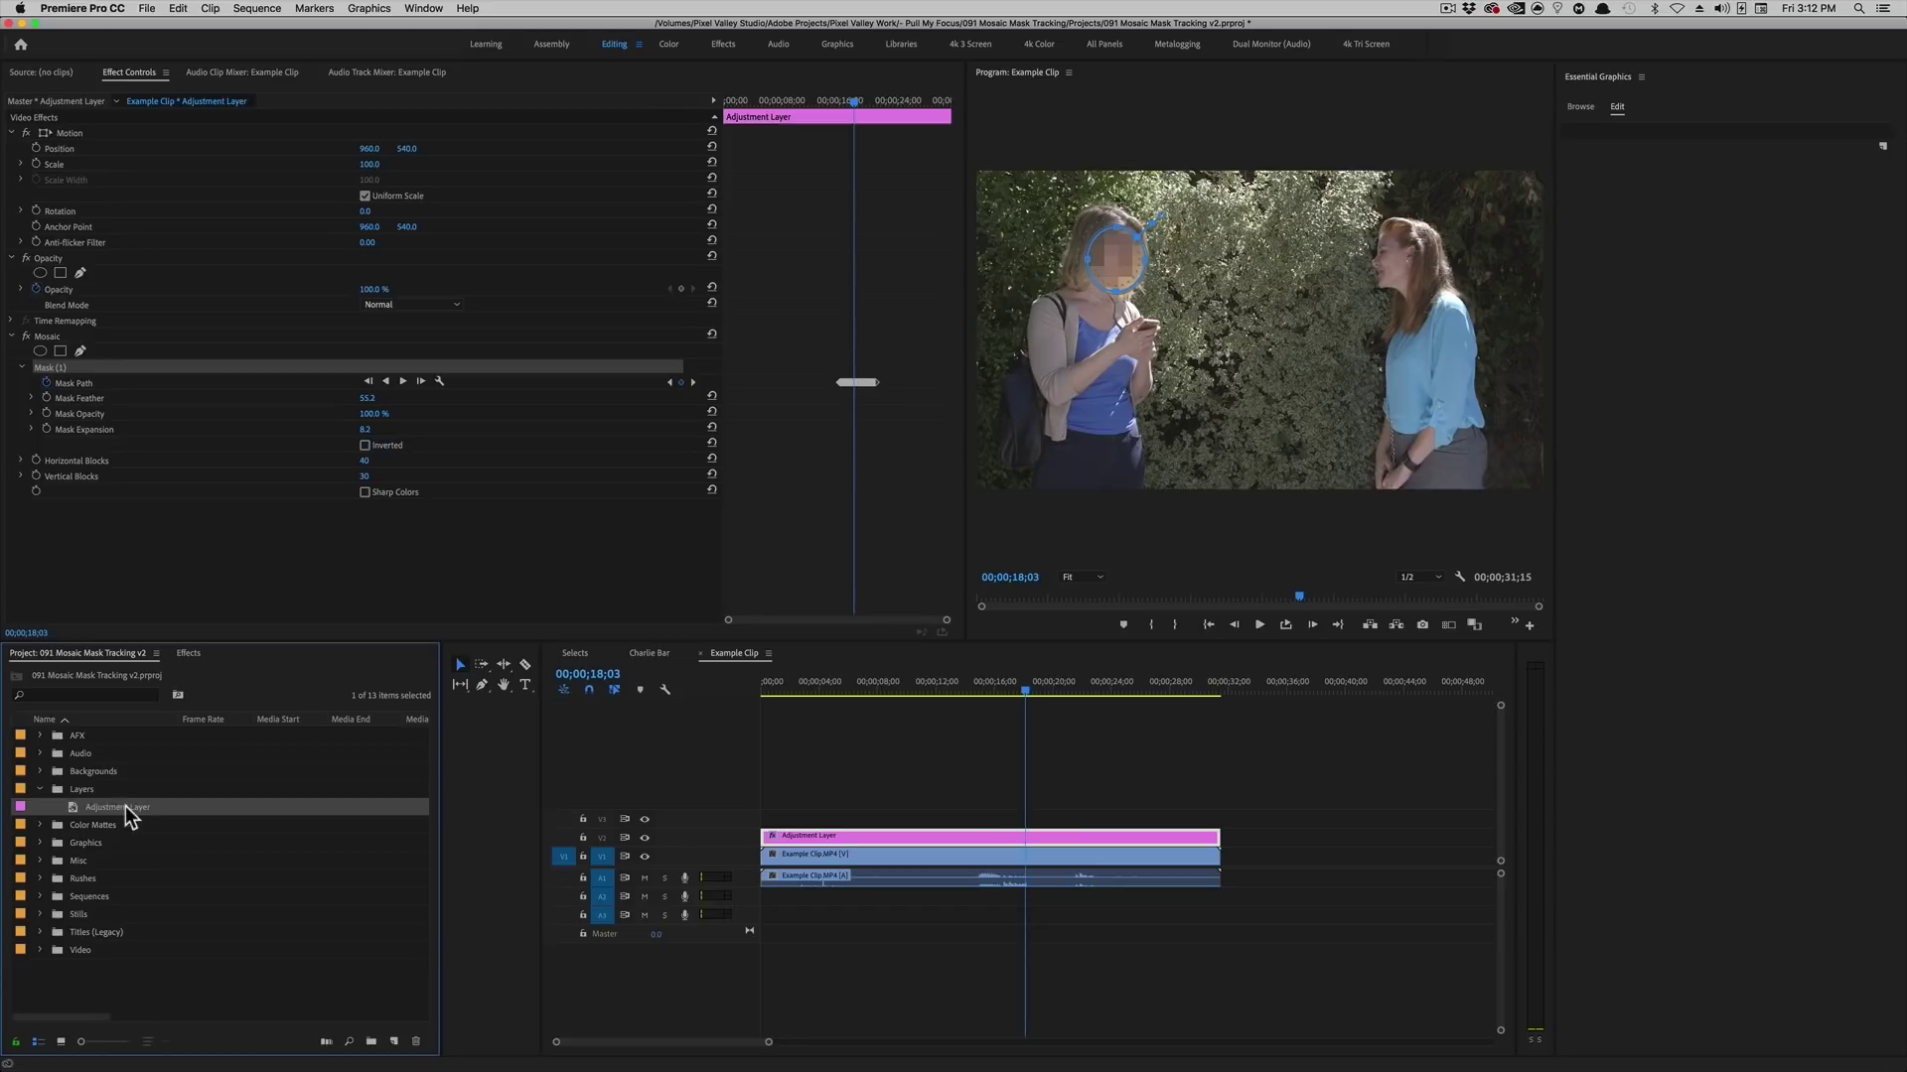
left_click_drag(121, 808, 1069, 822)
mouse_move(1045, 689)
left_mouse_down()
mouse_move(1102, 694)
mouse_move(1034, 702)
left_mouse_up()
left_click_drag(1103, 812, 1028, 824)
mouse_move(1030, 685)
left_mouse_down()
mouse_move(1005, 691)
mouse_move(1026, 691)
left_mouse_up()
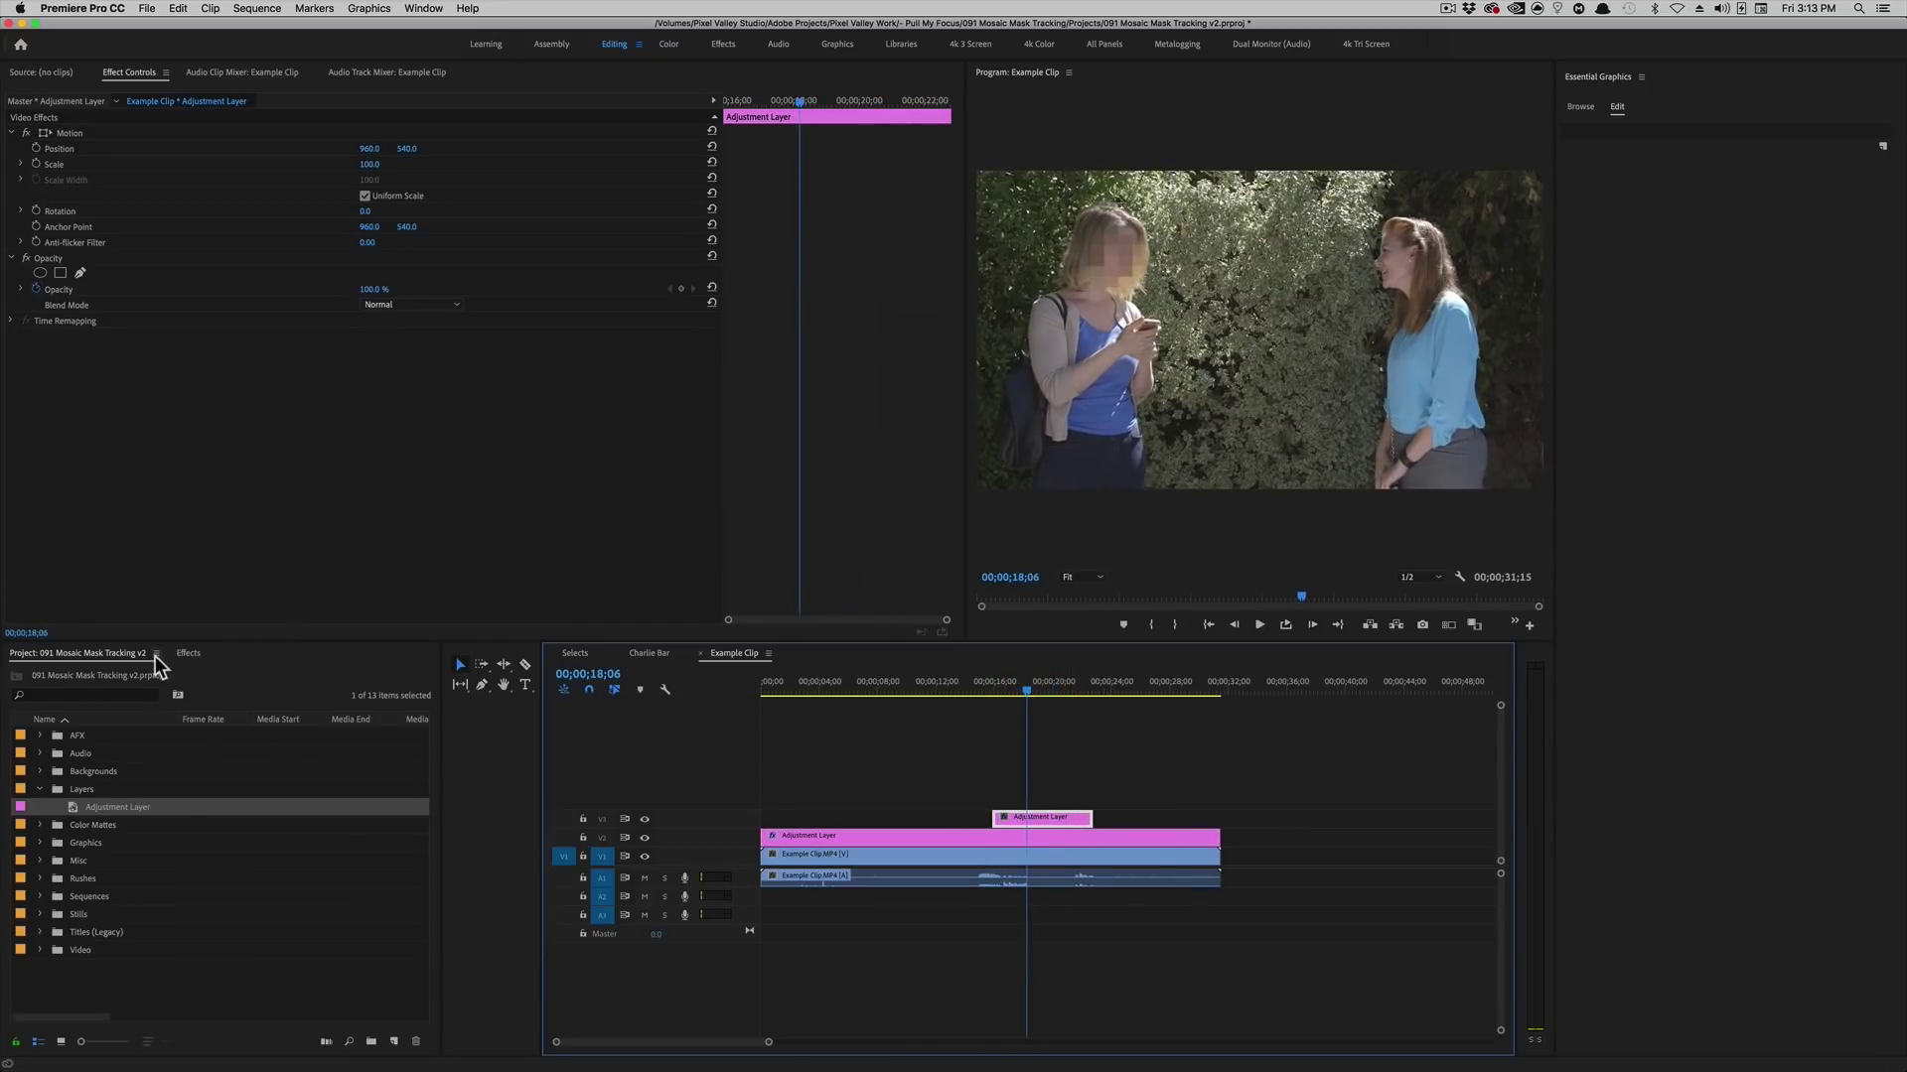
Search the effects for Blur and apply Gaussian Blur to the adjustment layer on V3.
left_click(189, 652)
left_click_drag(107, 822, 141, 842)
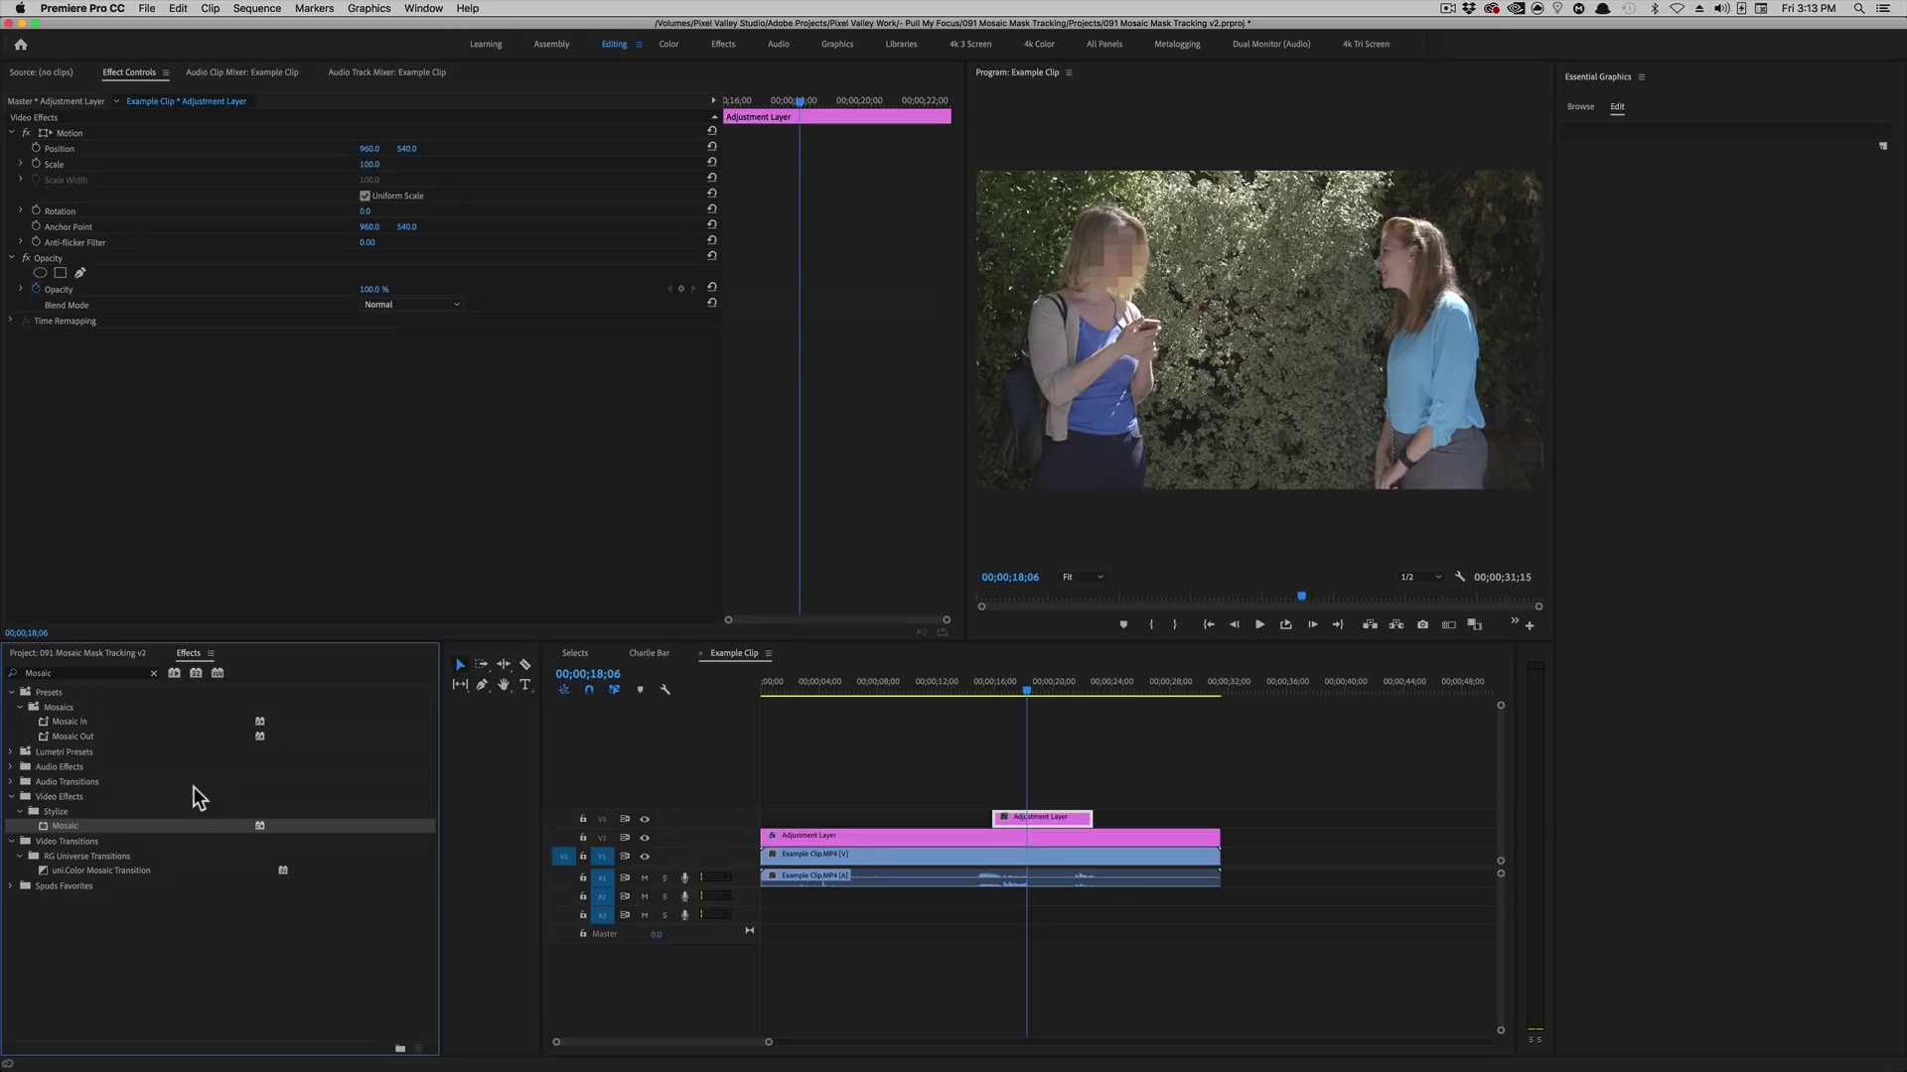
left_click(155, 673)
left_click(120, 673)
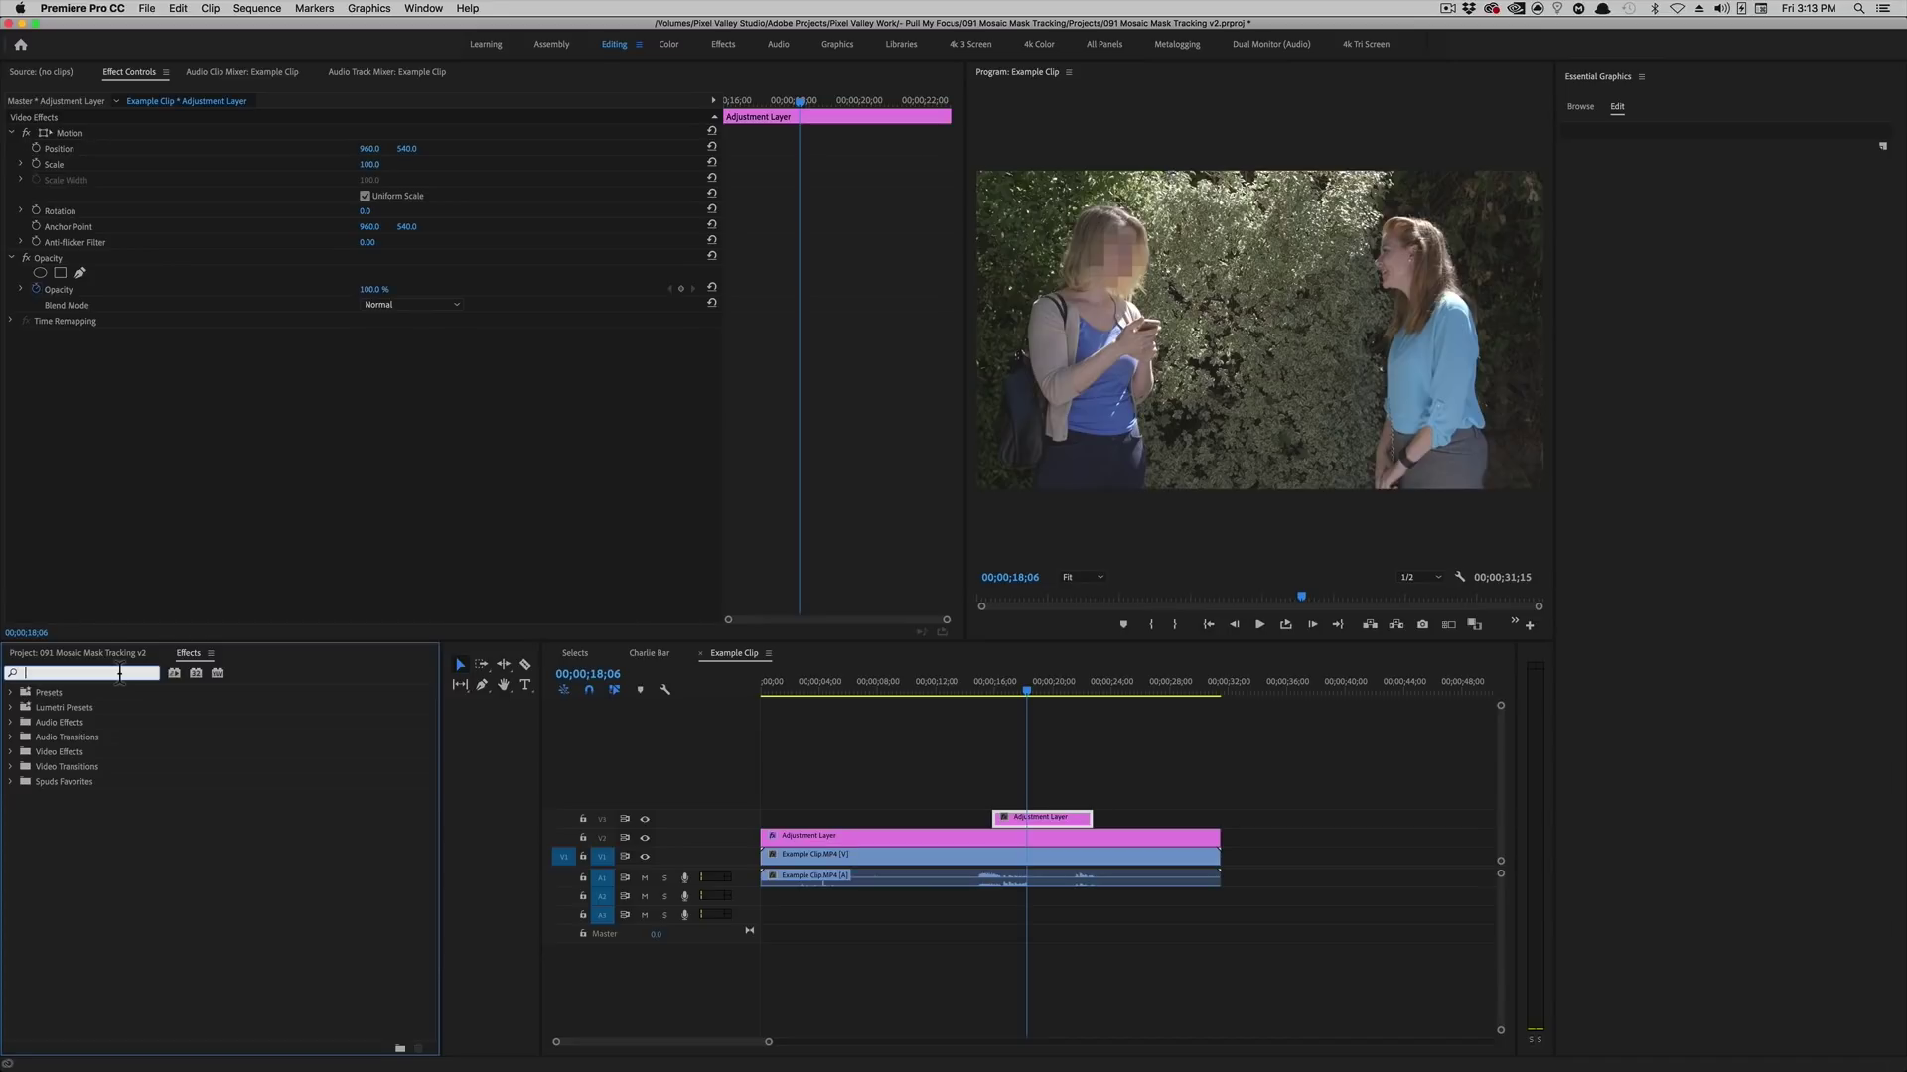
type("Blur")
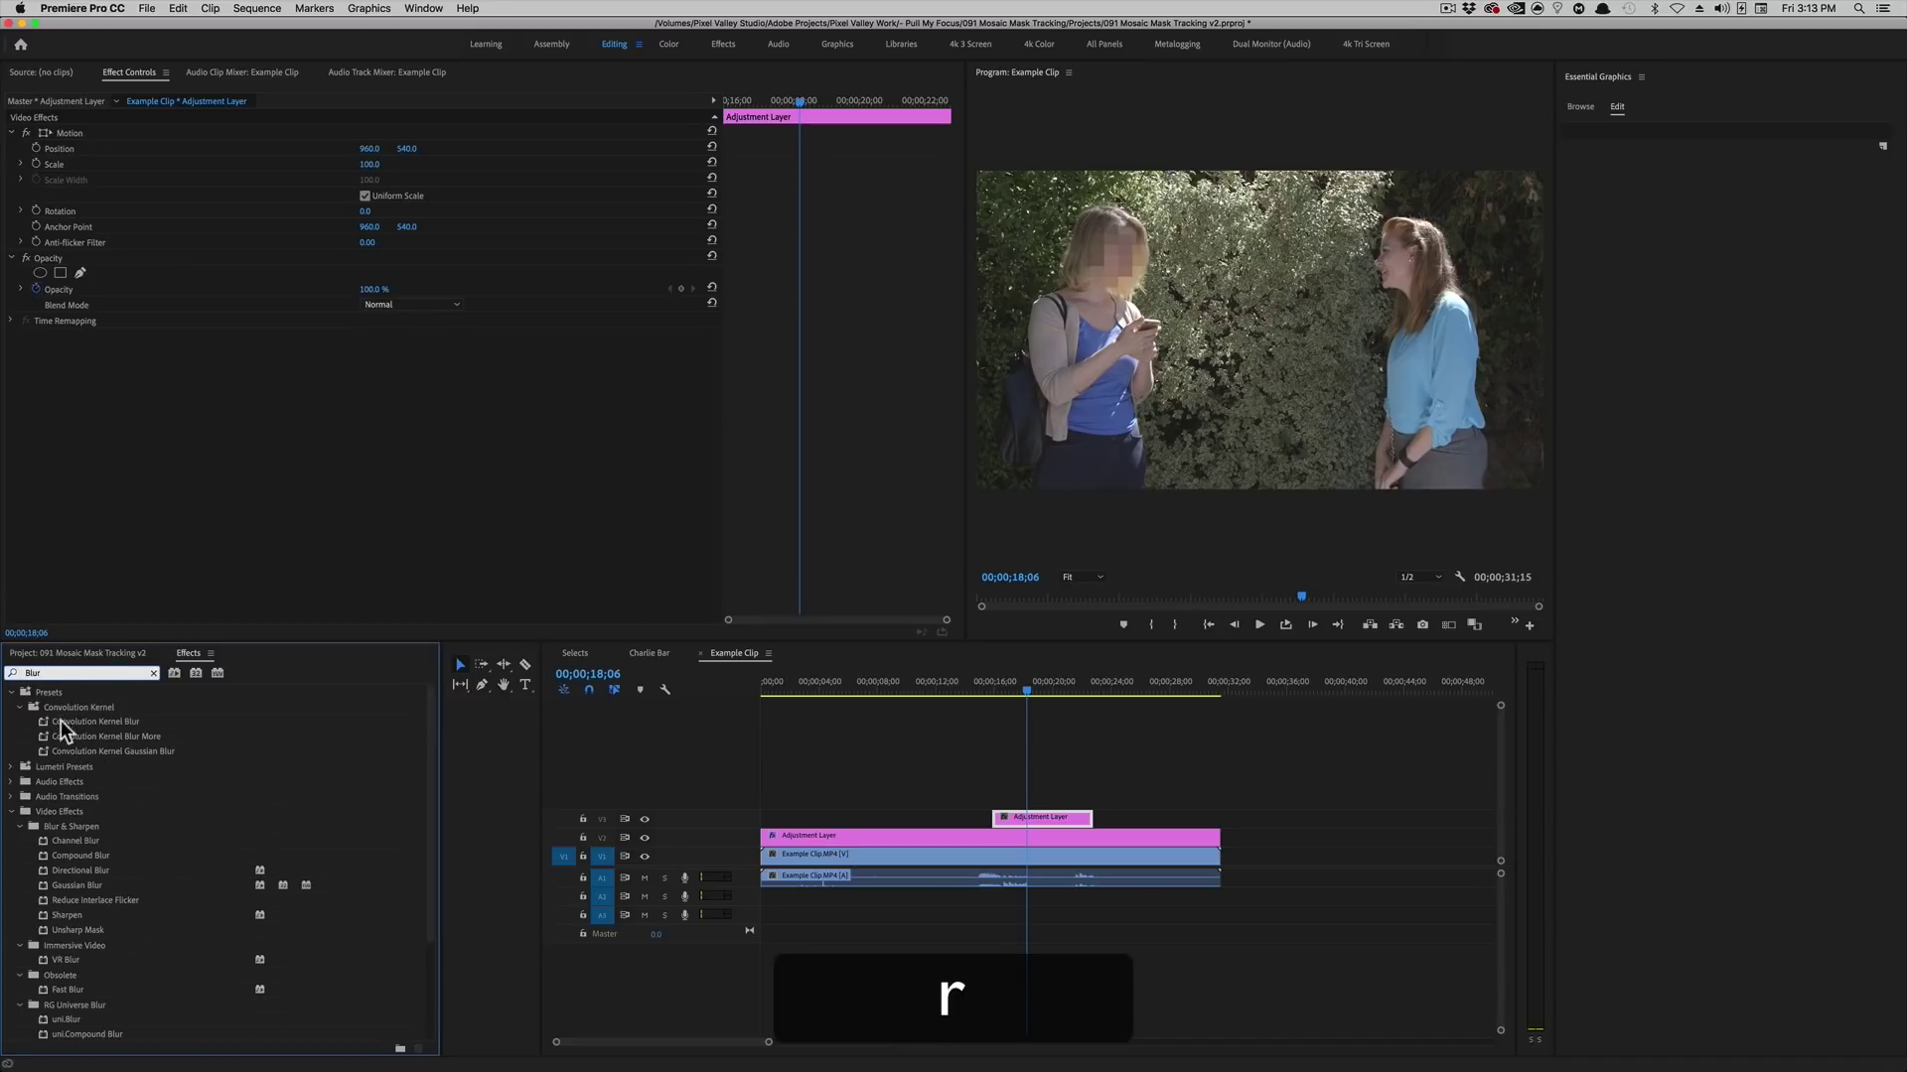
scroll(130, 882, "down", 5)
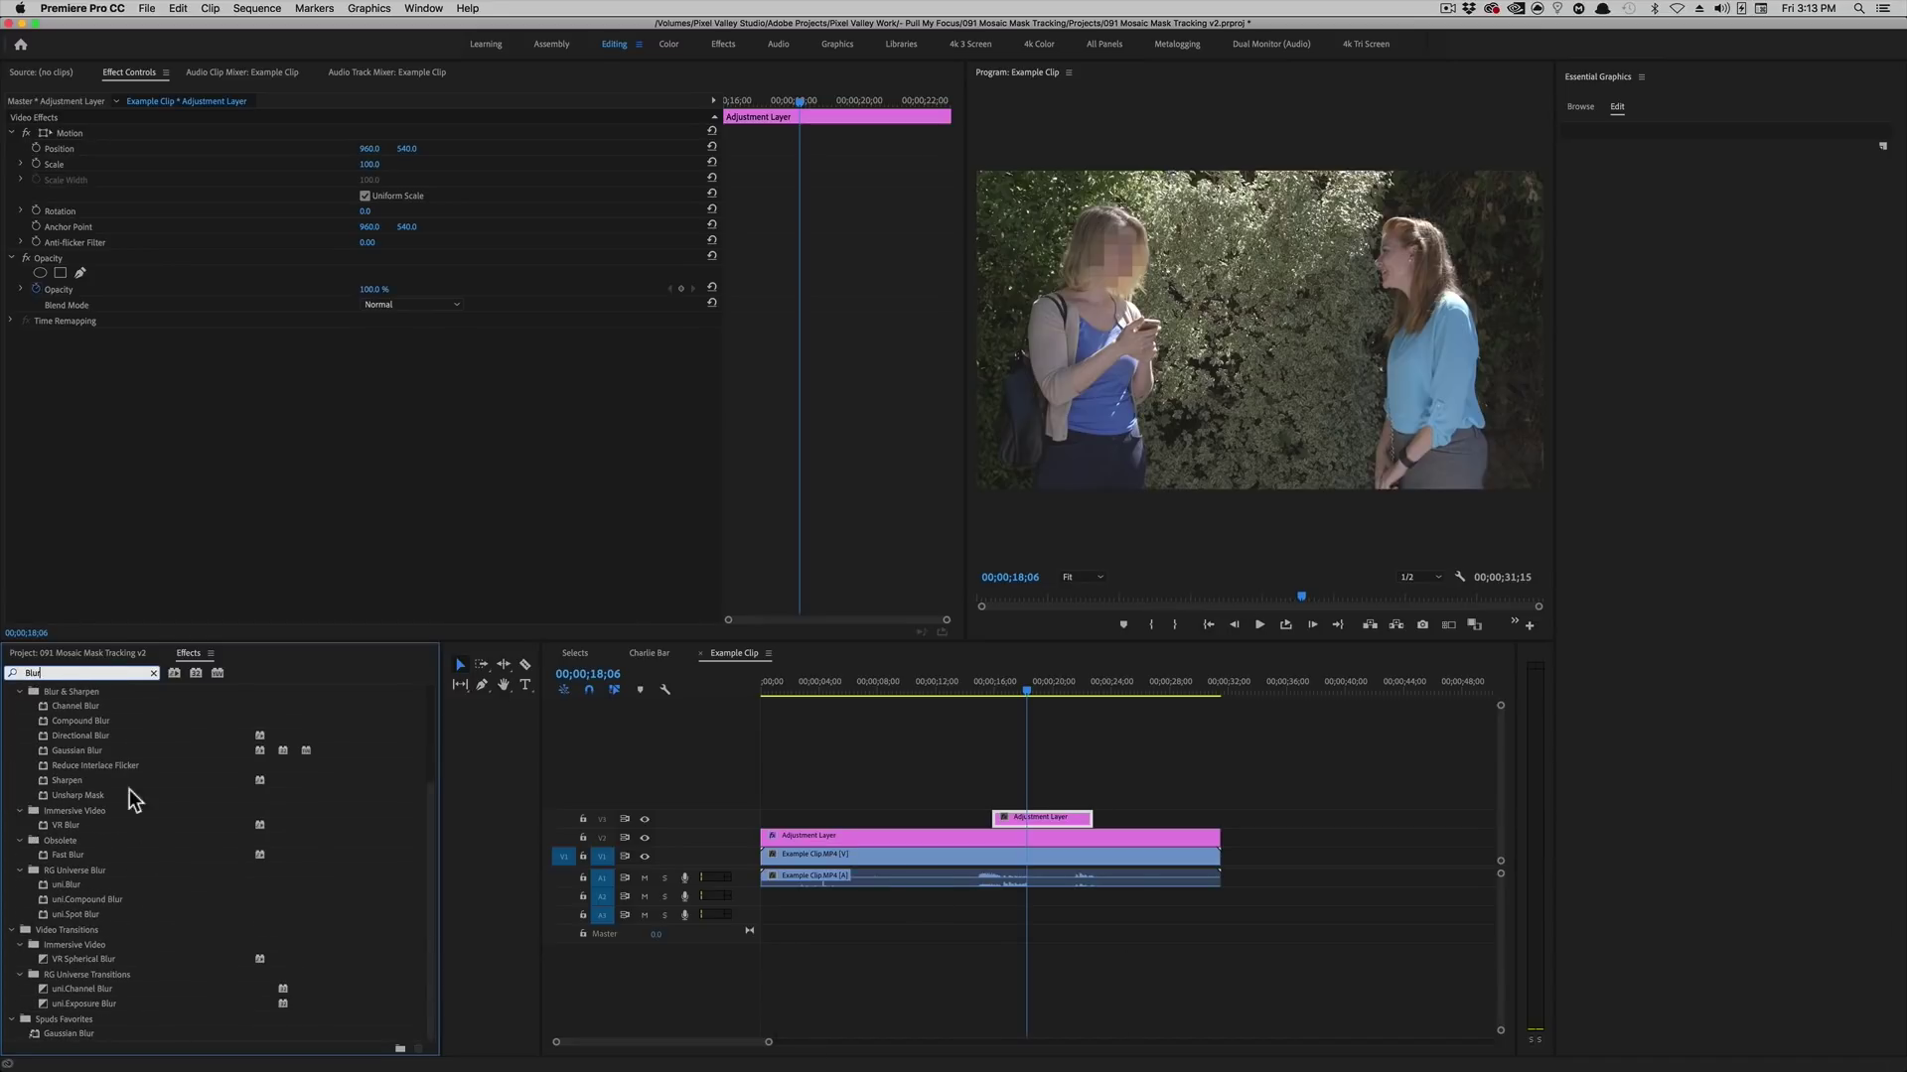
left_click_drag(97, 752, 1060, 819)
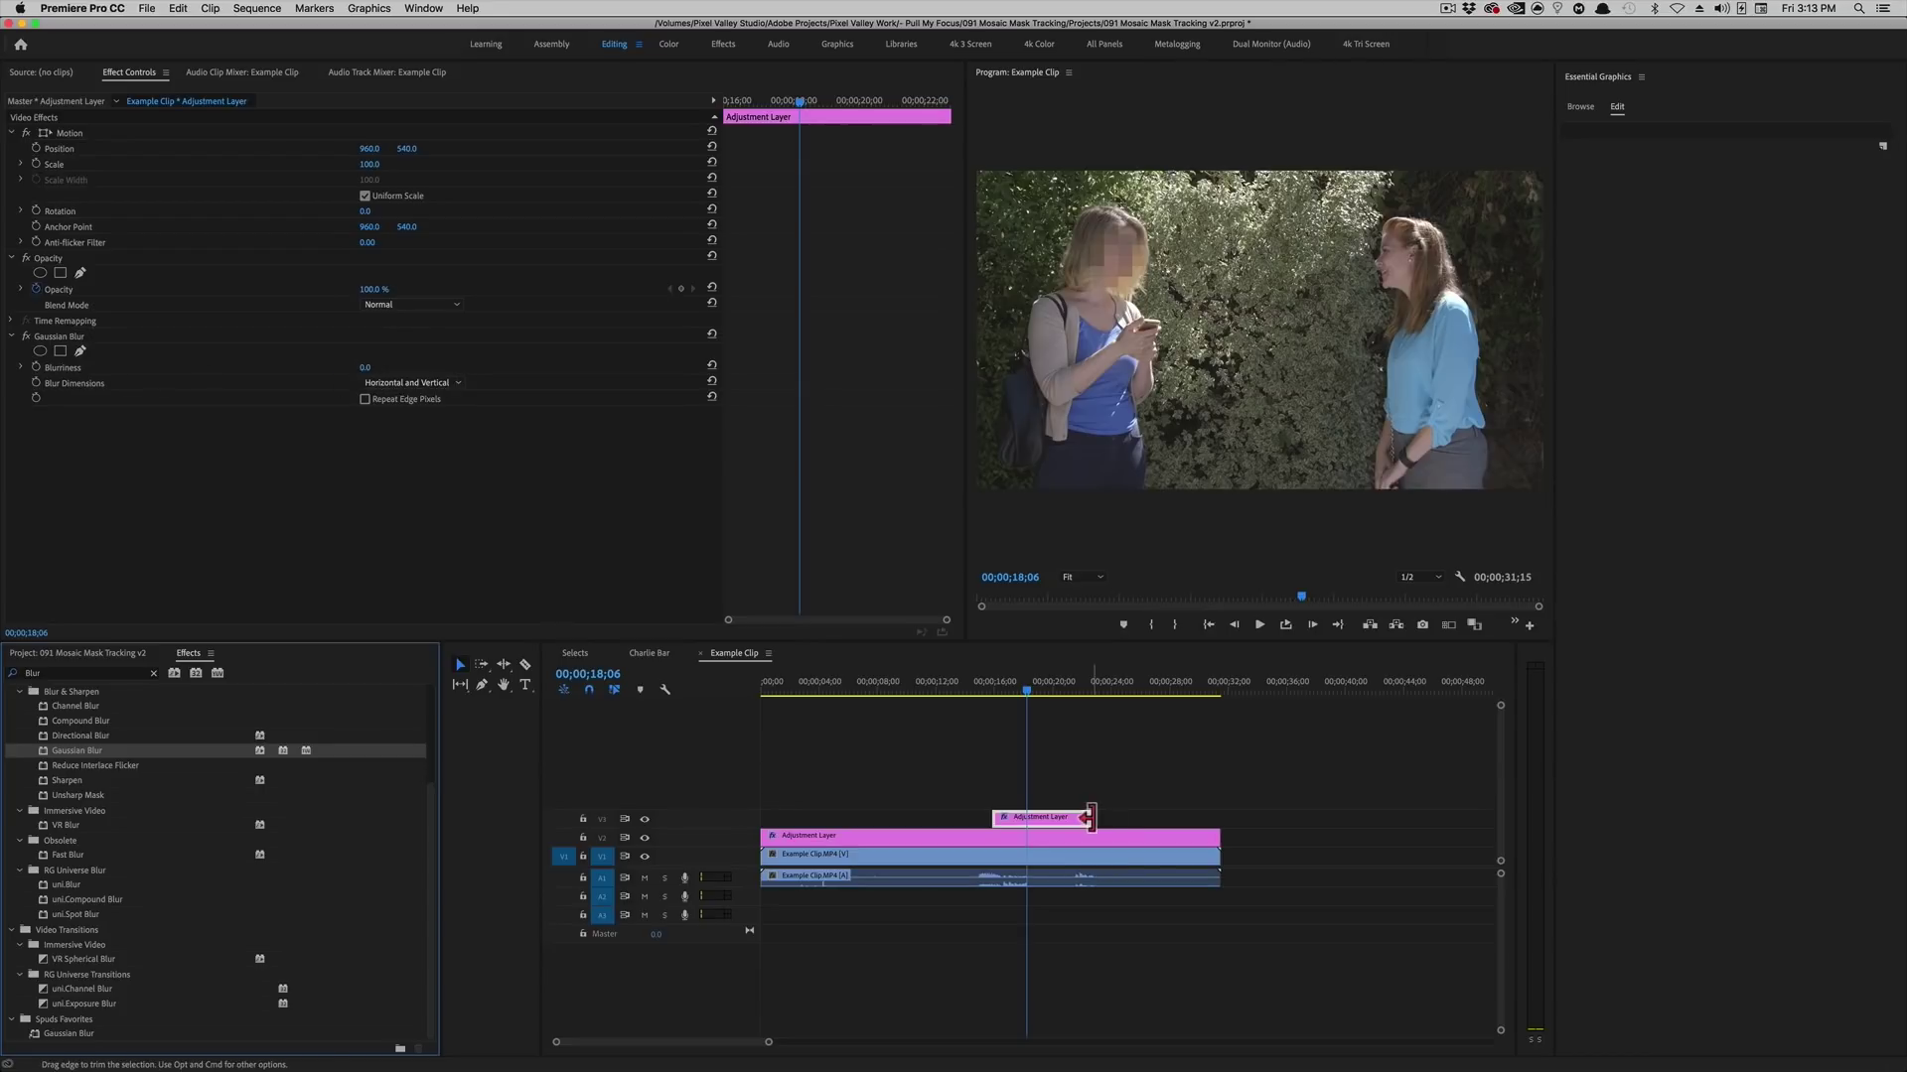
Set the Gaussian Blur's Blurriness to 100 on the V3 adjustment layer.
left_click(1047, 816)
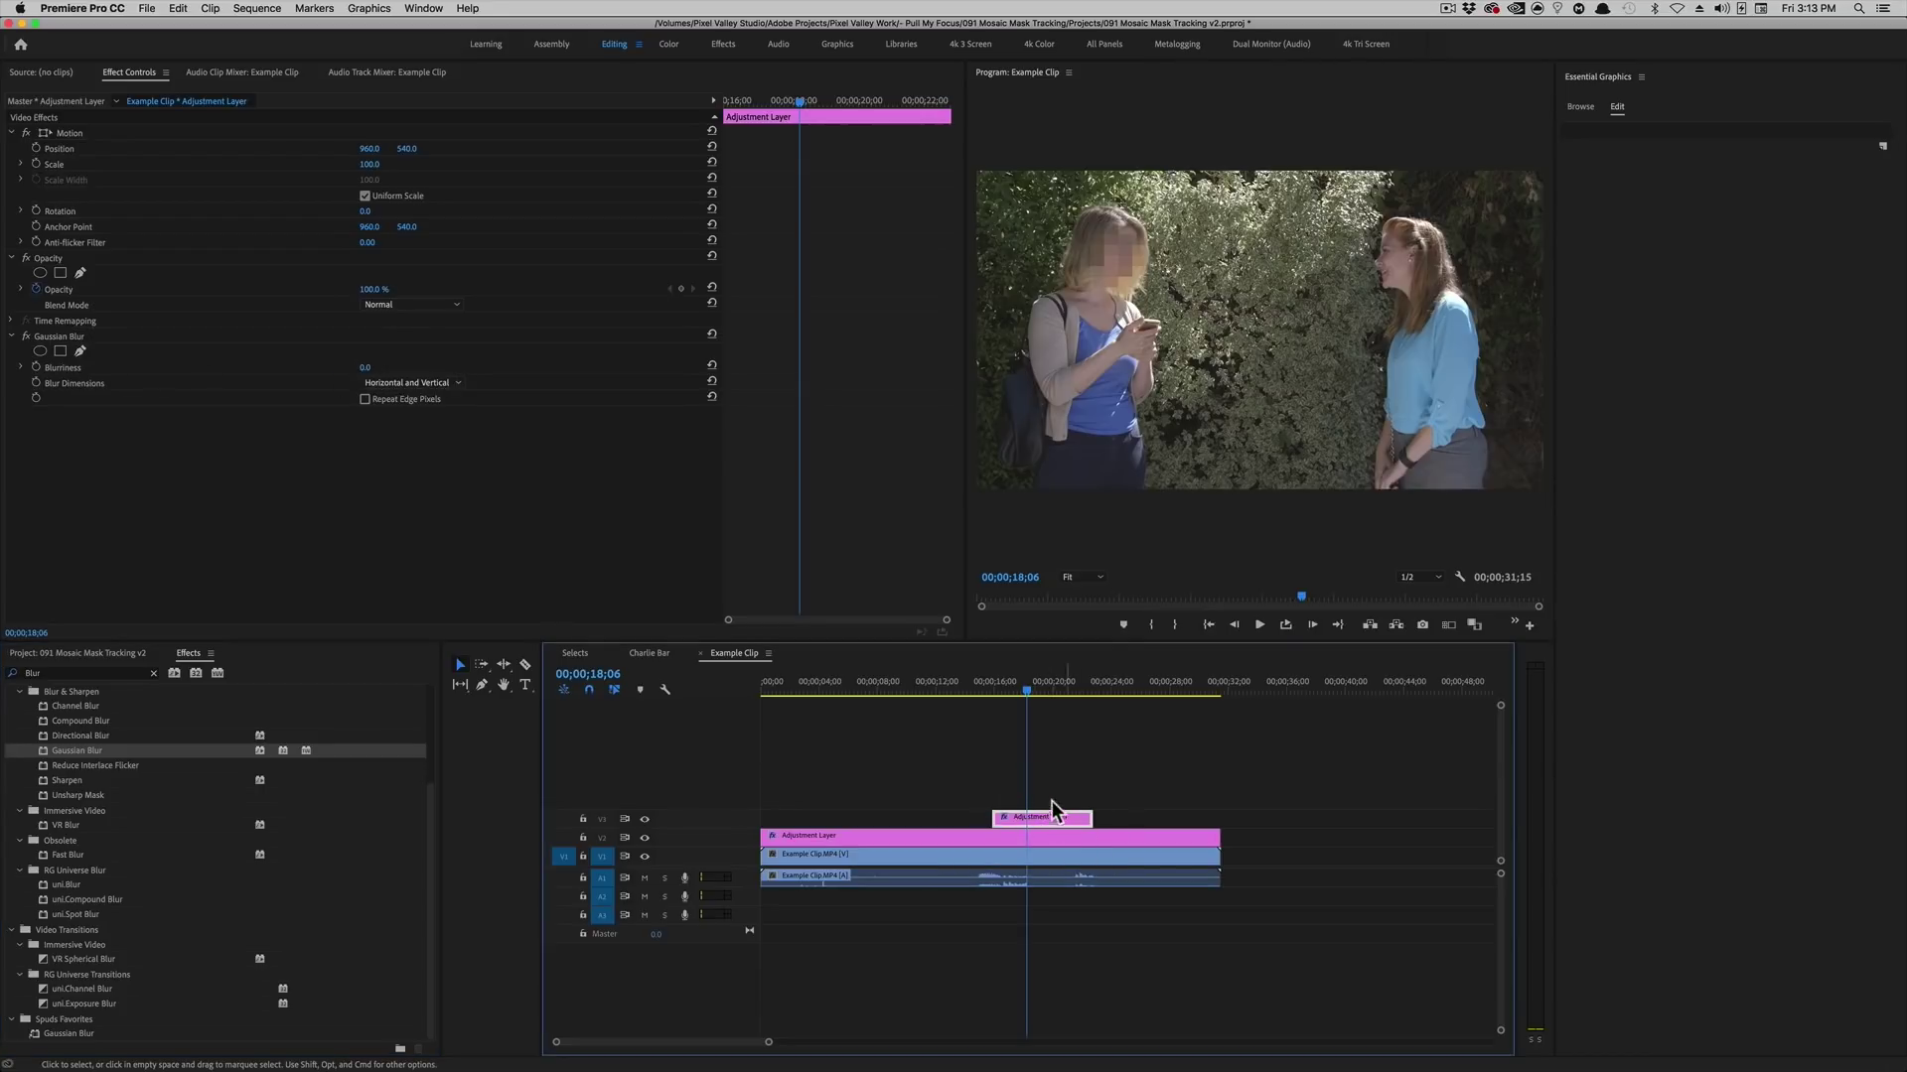
key("ctrl")
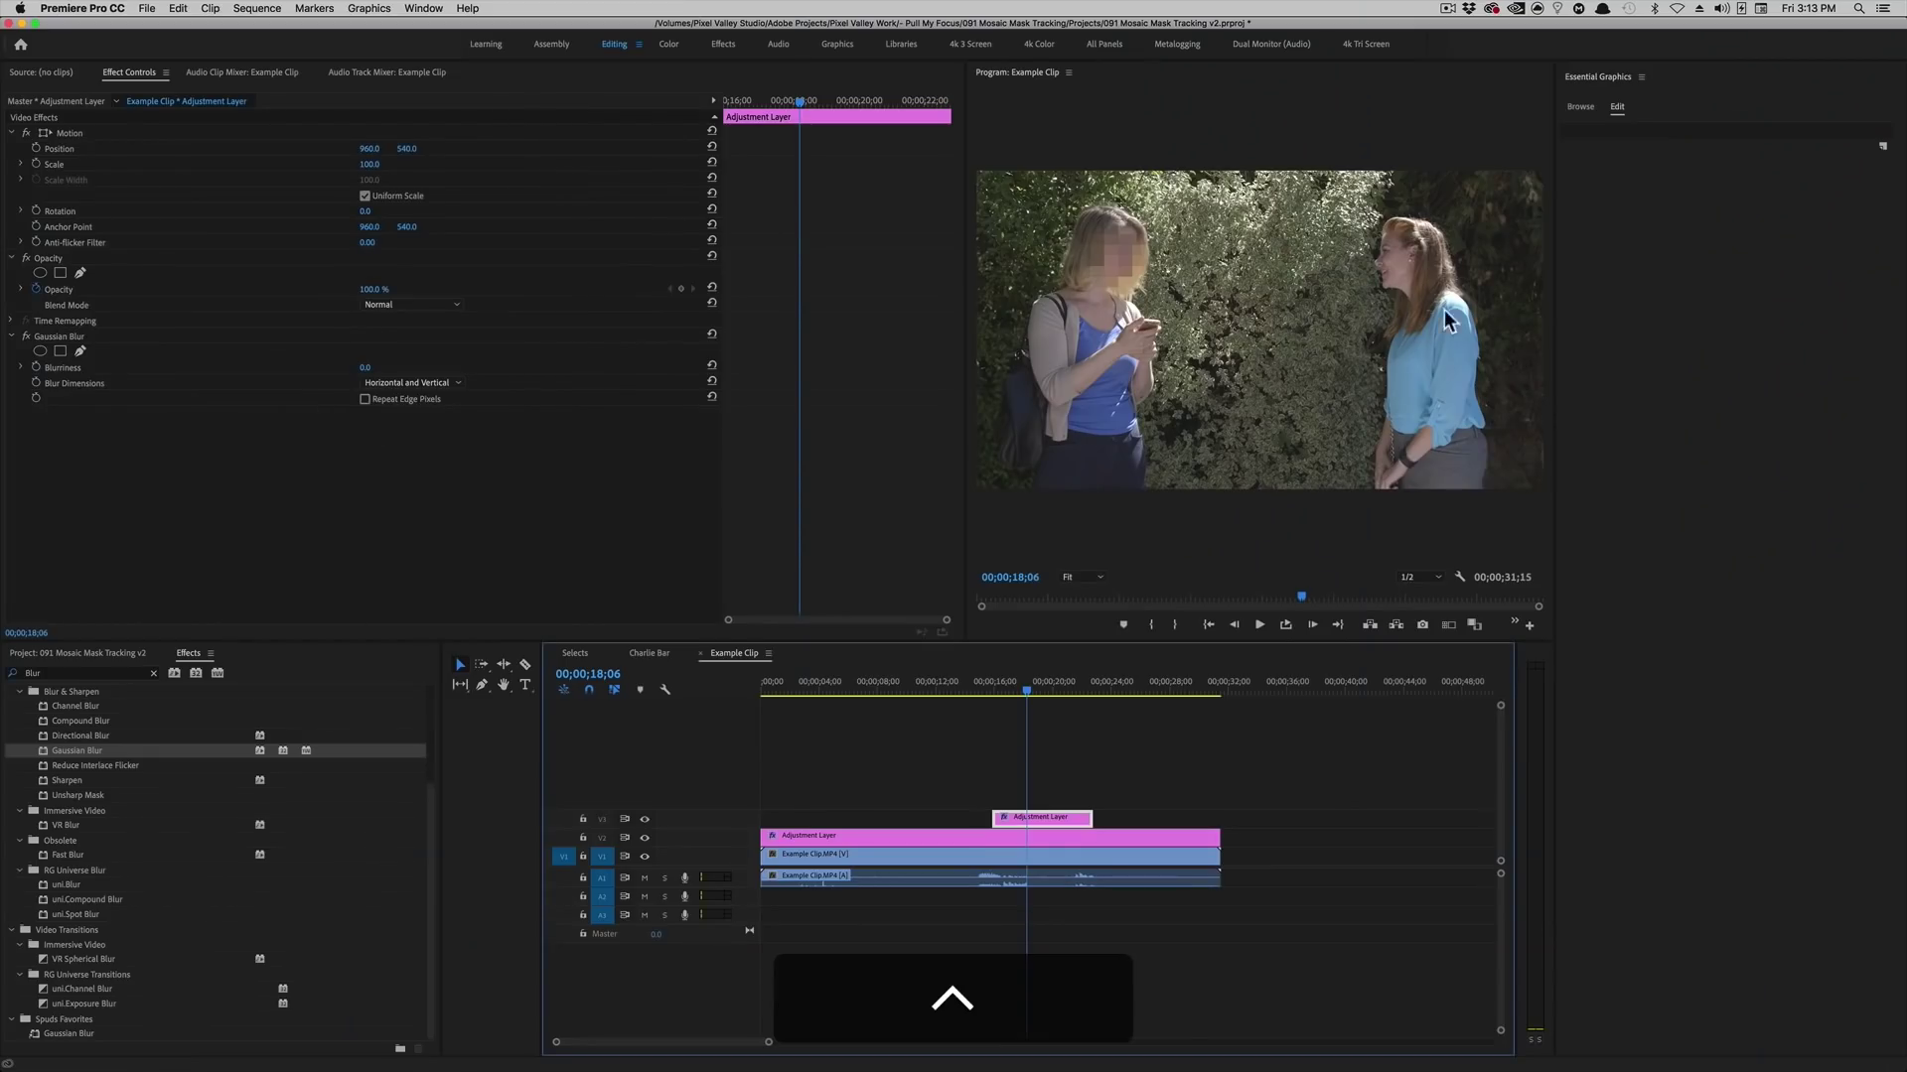
left_click(366, 367)
type("100")
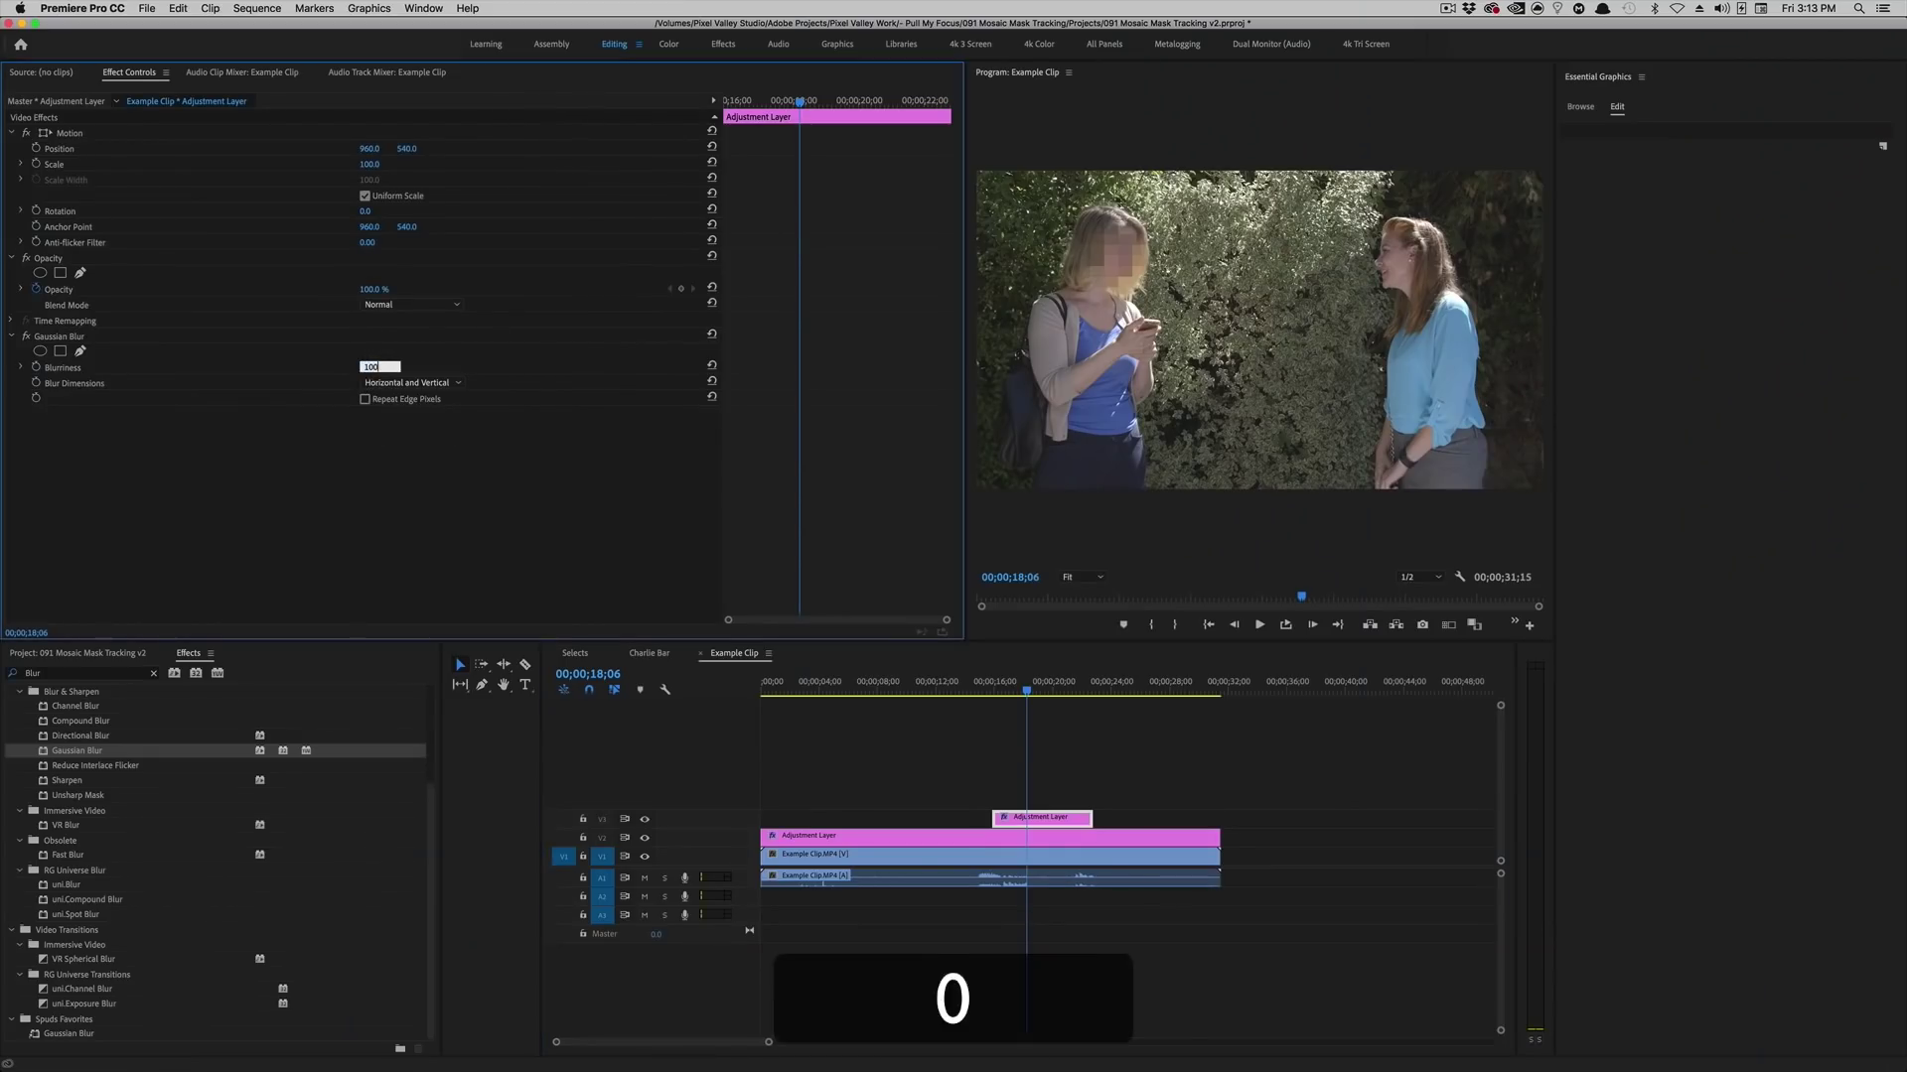
key("Return")
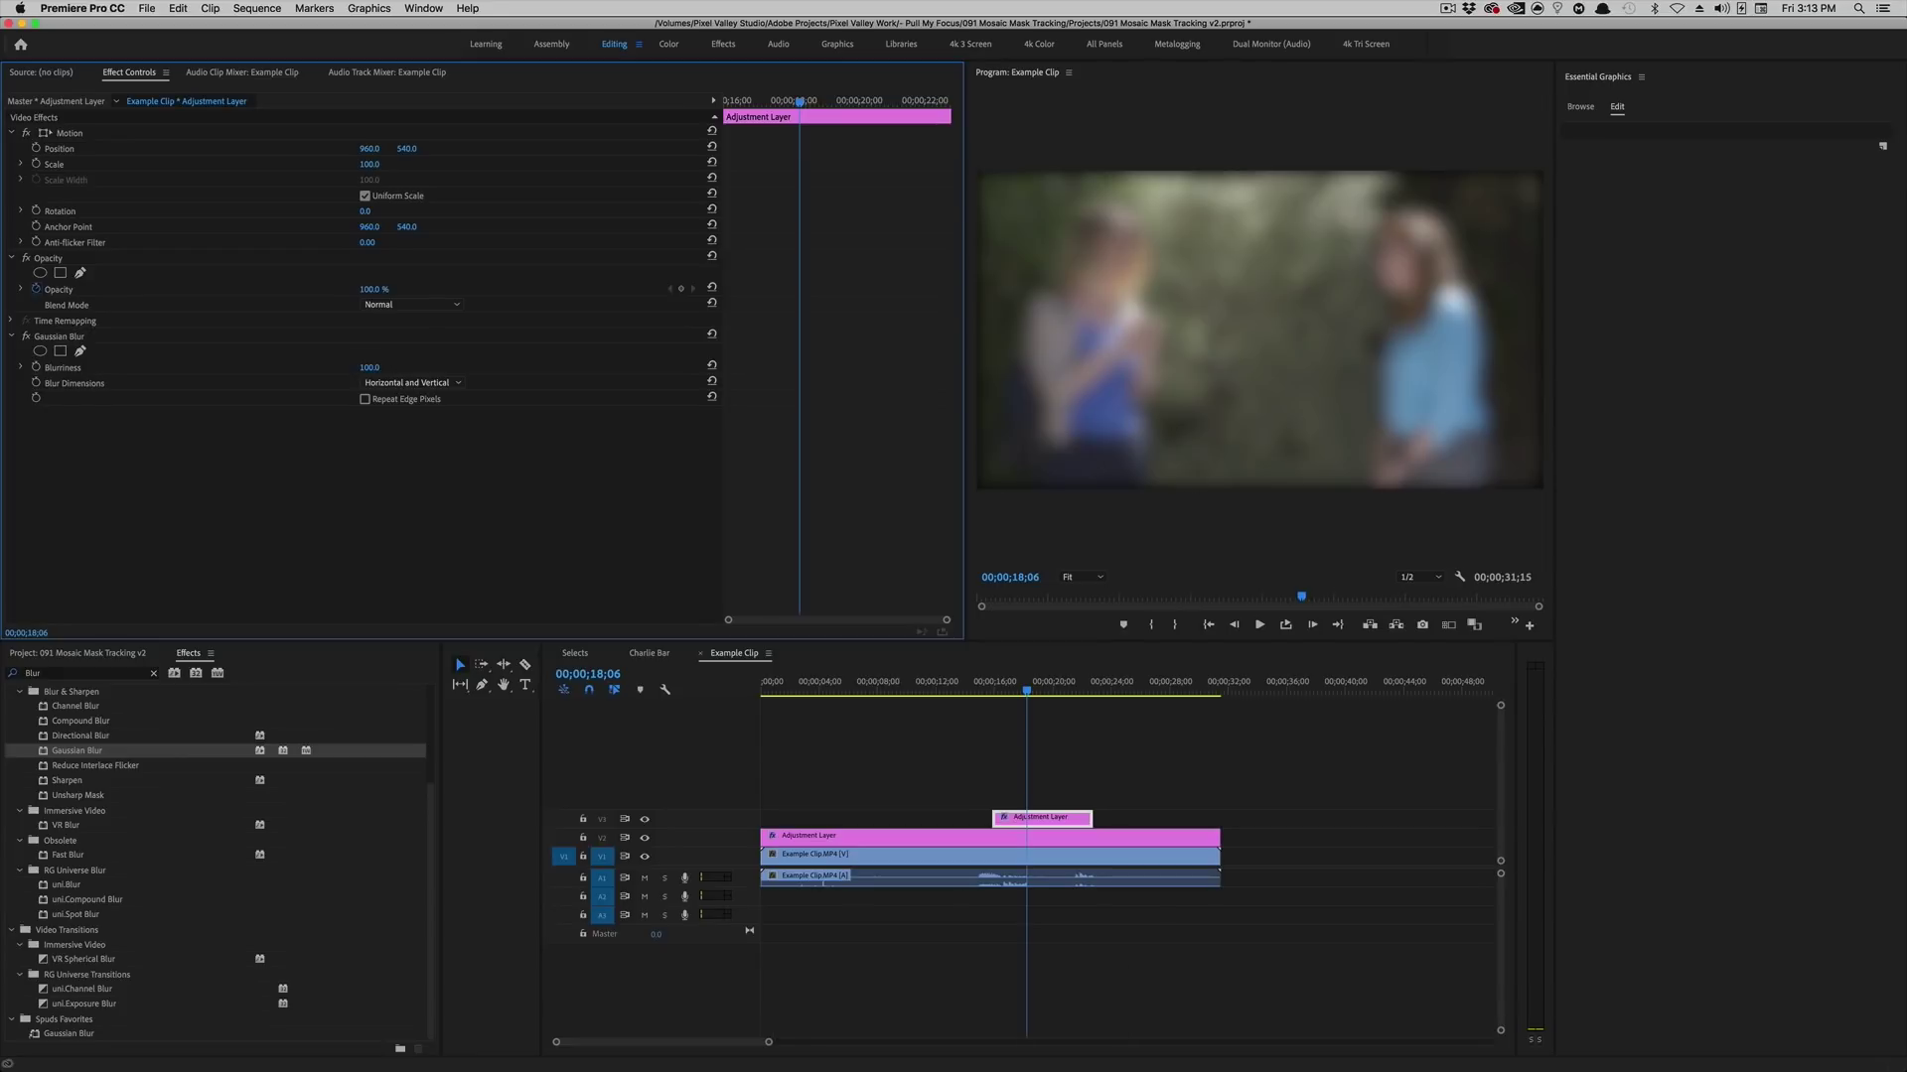
Add a four-point Gaussian Blur mask and reshape it to cover the face of the woman in the blue shirt.
left_click(60, 352)
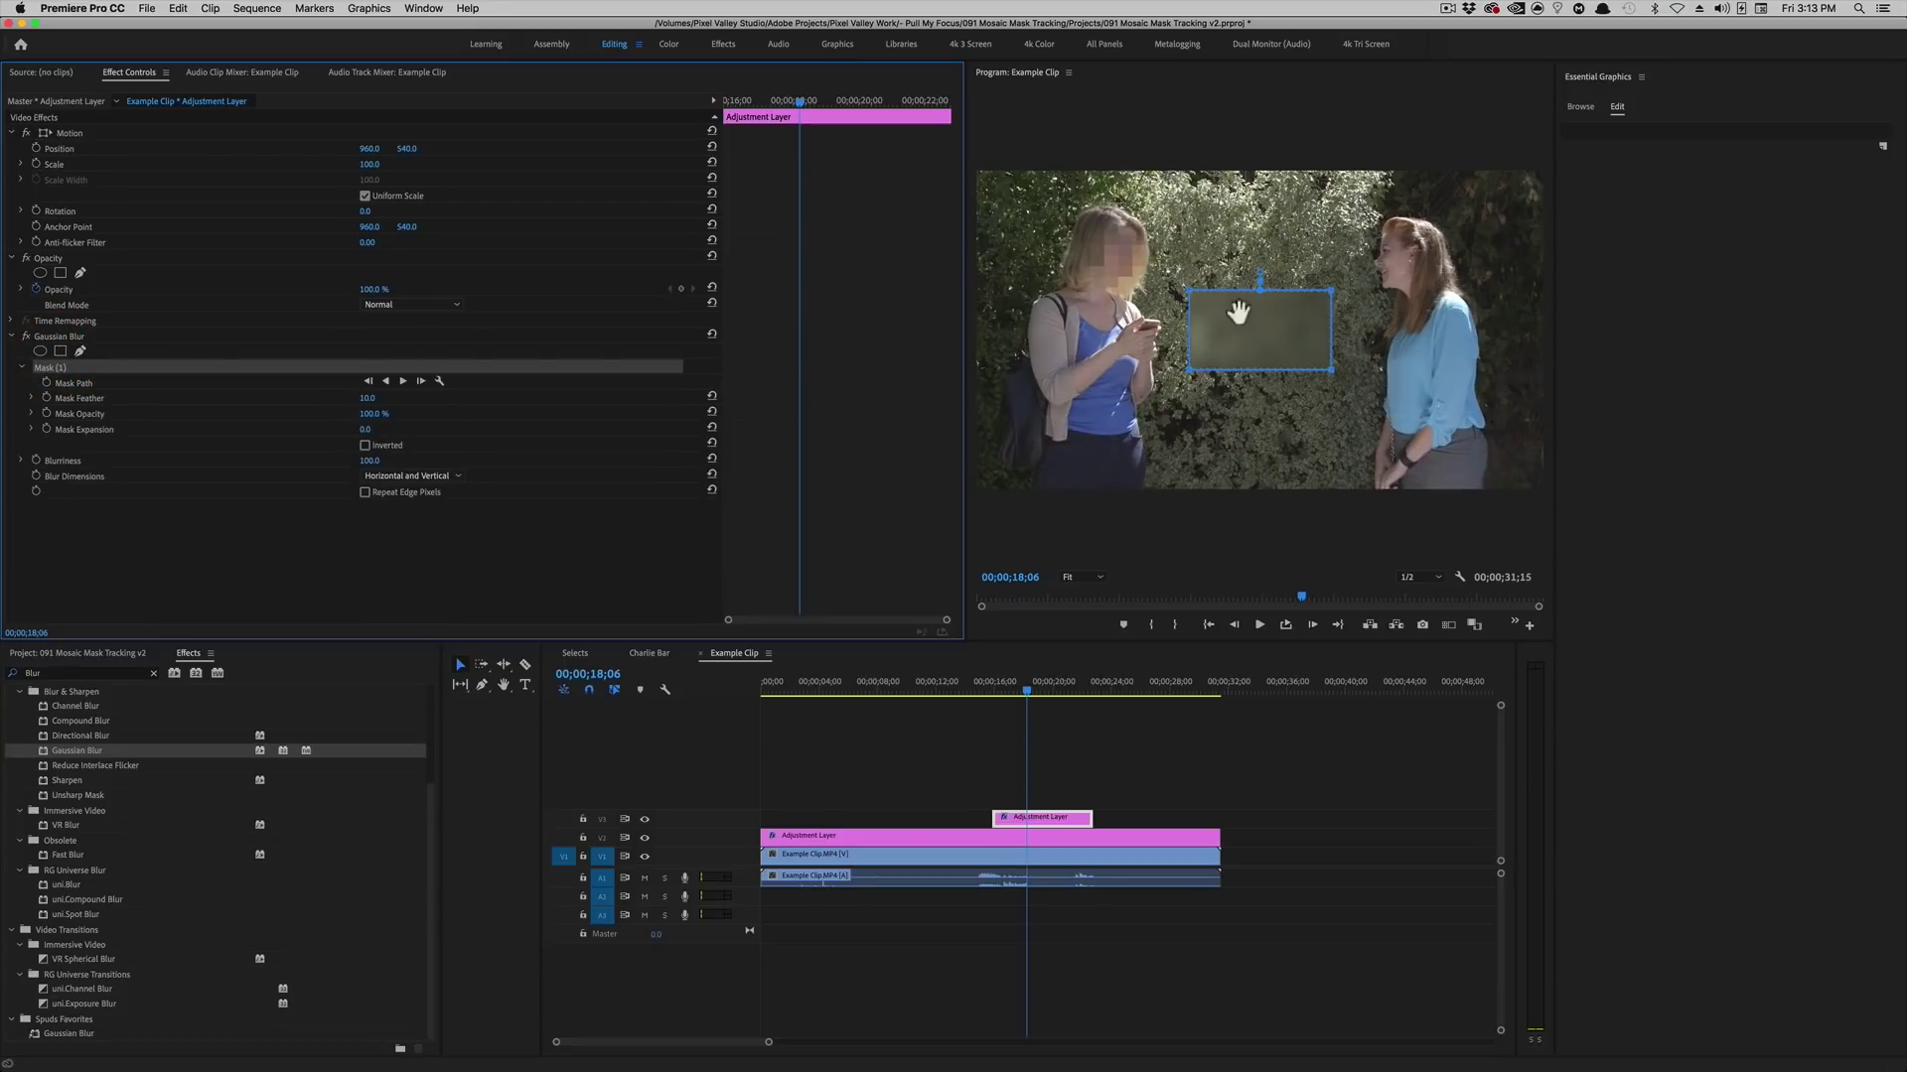
left_click_drag(1283, 333, 1417, 264)
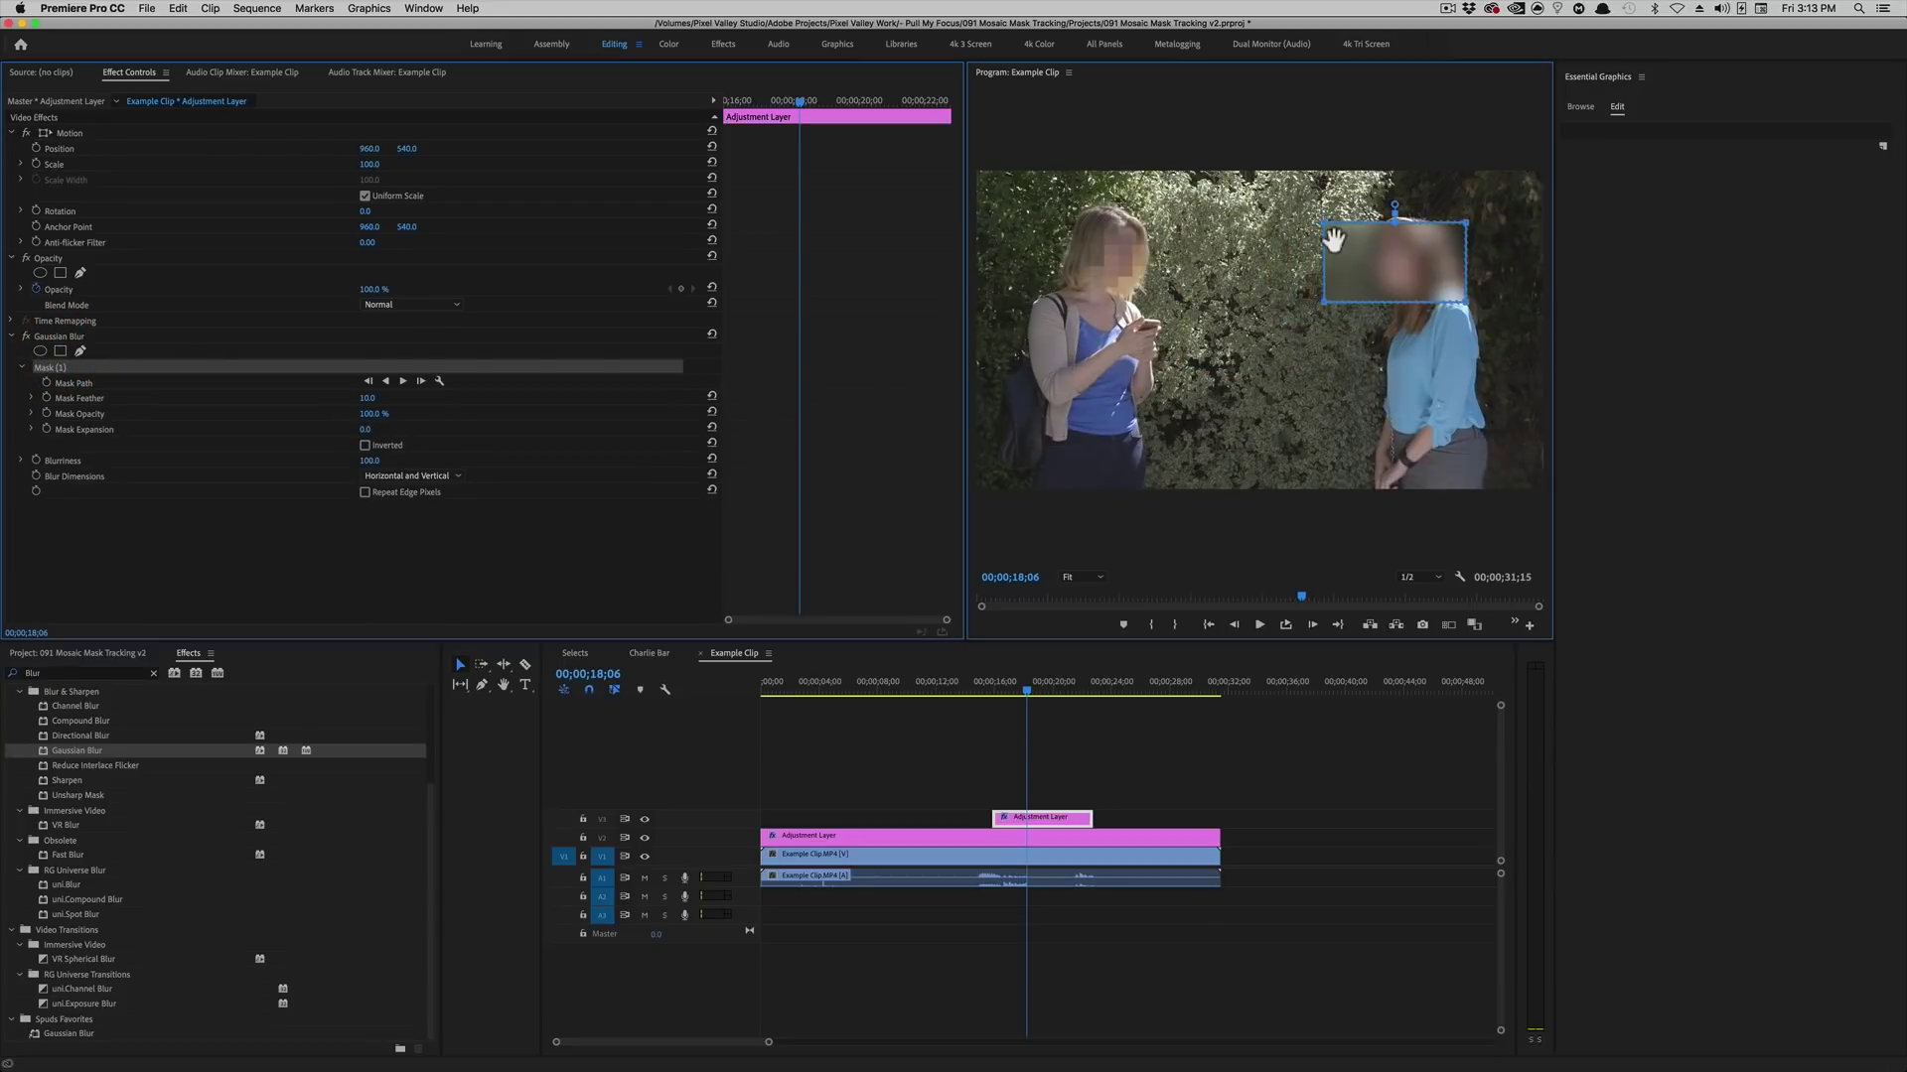
left_click_drag(1327, 302, 1390, 277)
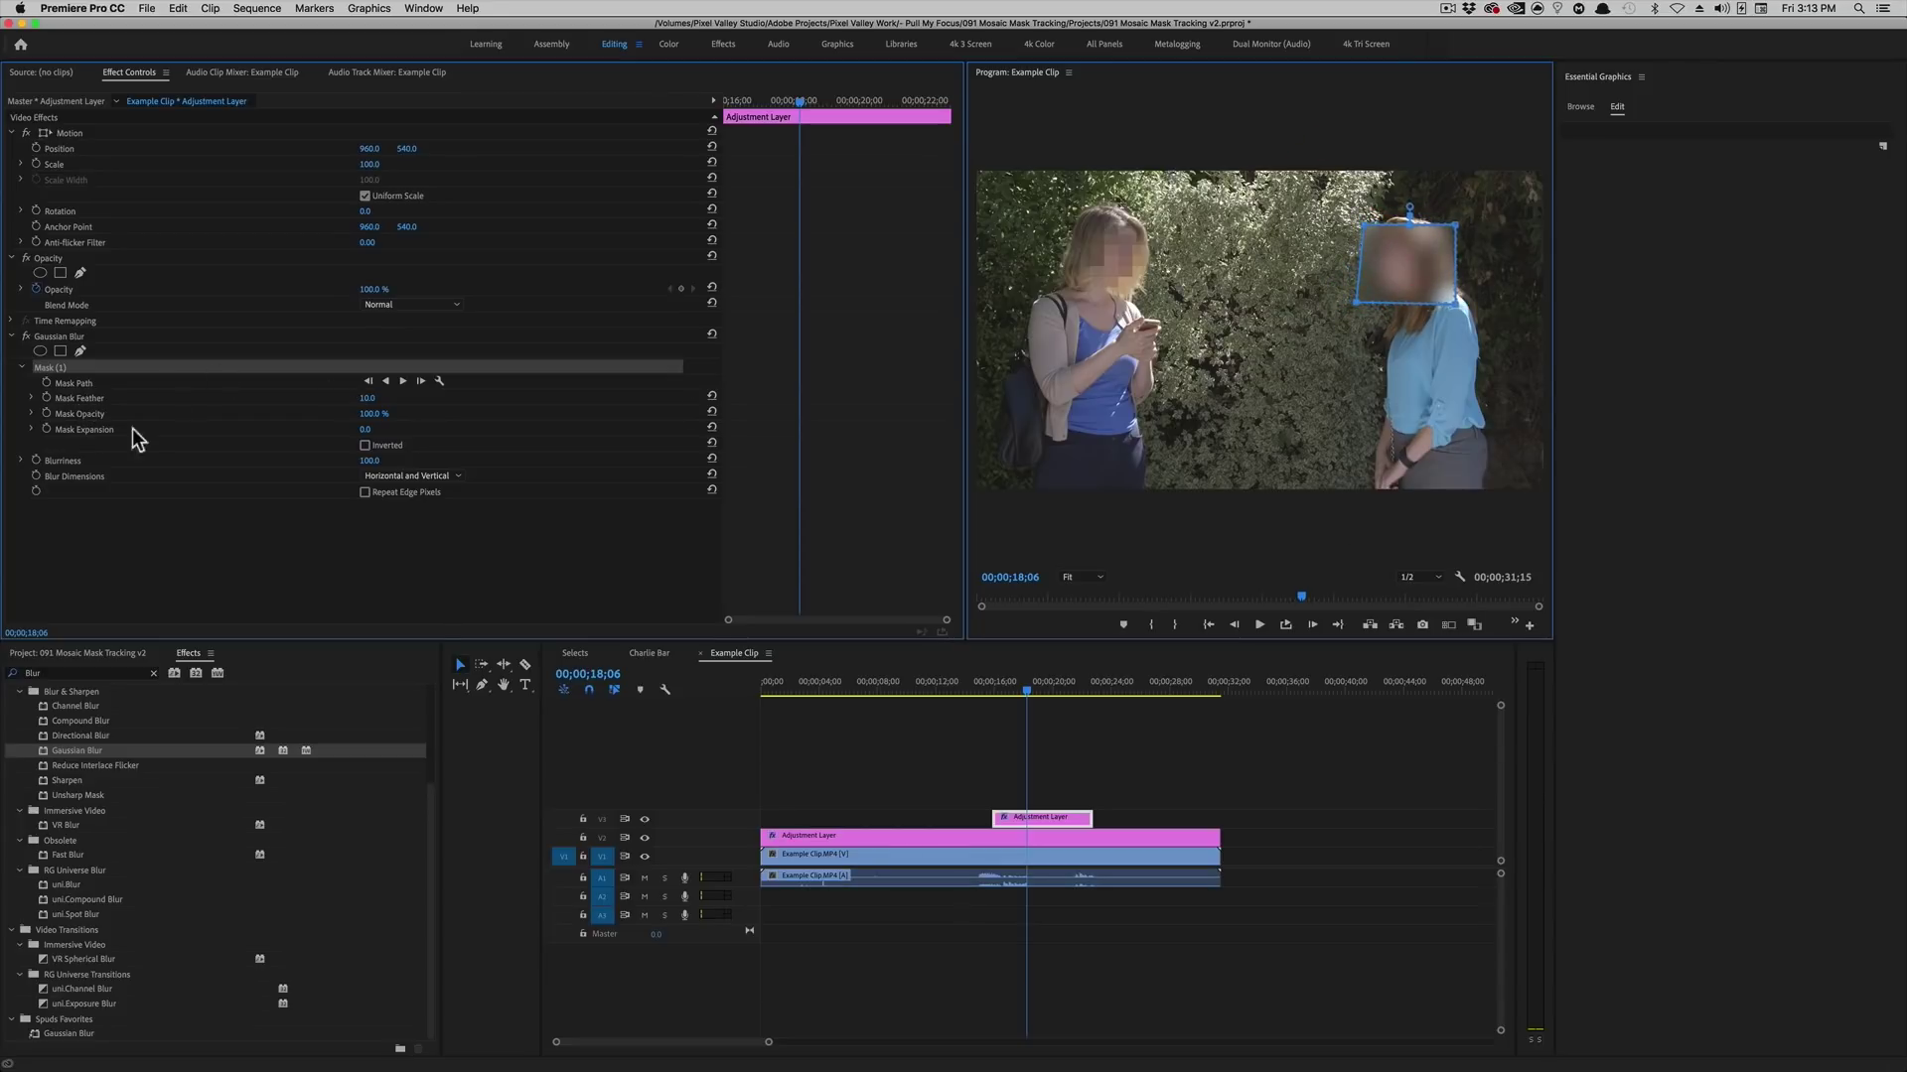
Extend the V3 adjustment layer to about 00;00;28 and track its Gaussian Blur mask forward.
left_click_drag(1091, 817, 1174, 814)
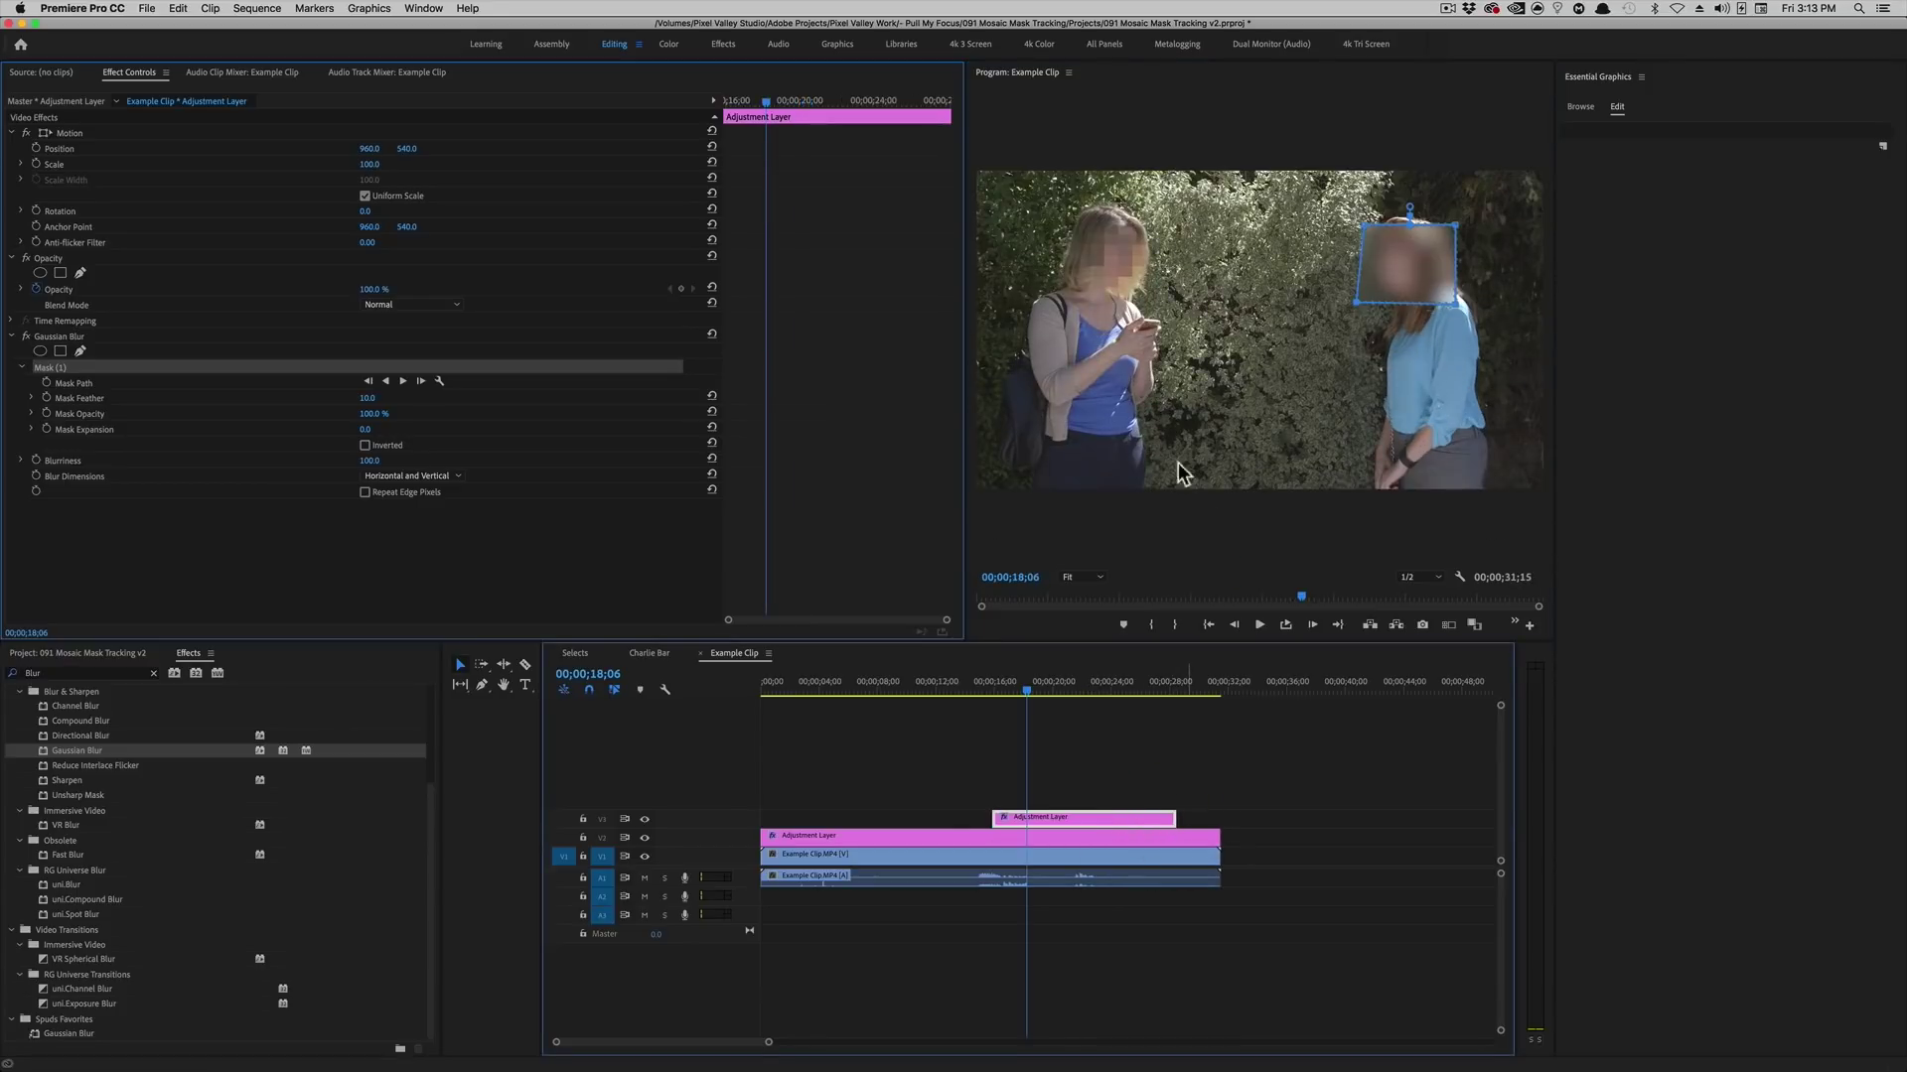
left_click(404, 381)
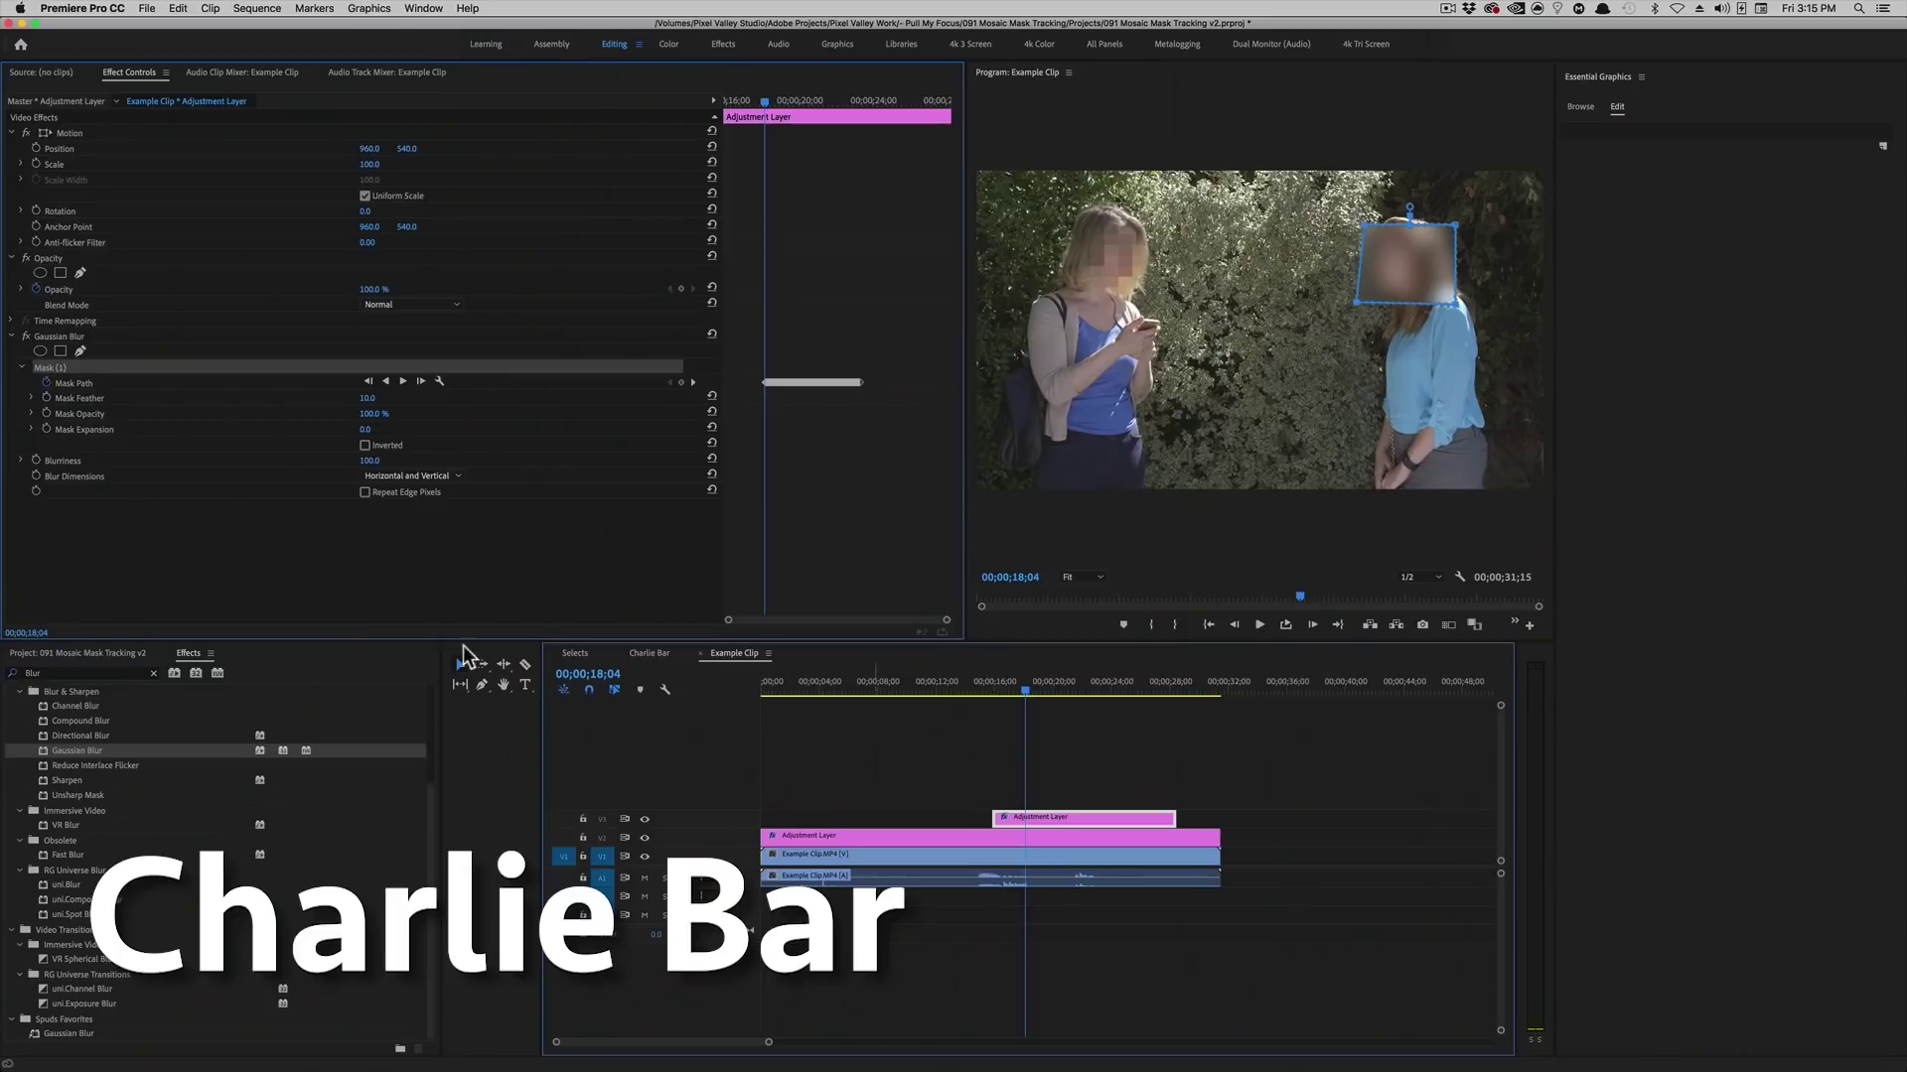
Open the Charlie Bar sequence and play it back full-size.
left_click(645, 653)
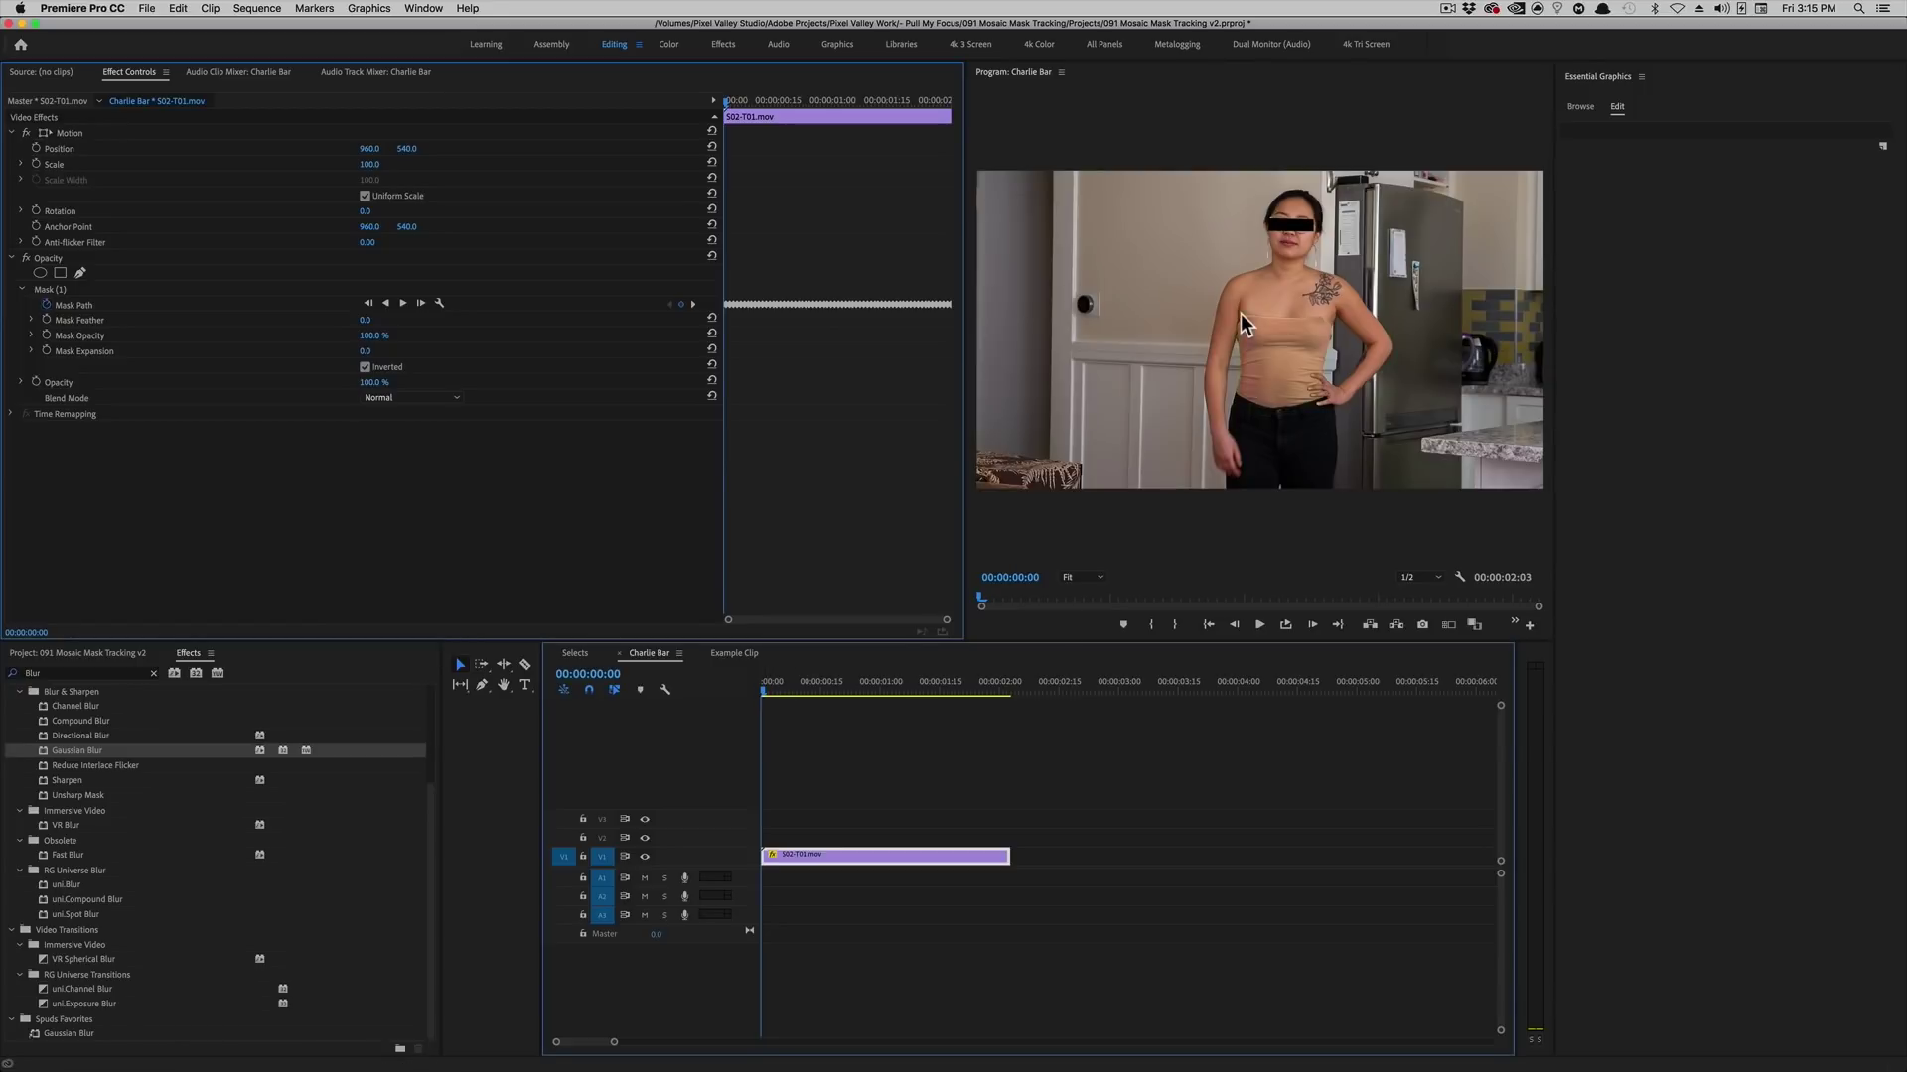
key("grave")
key("space")
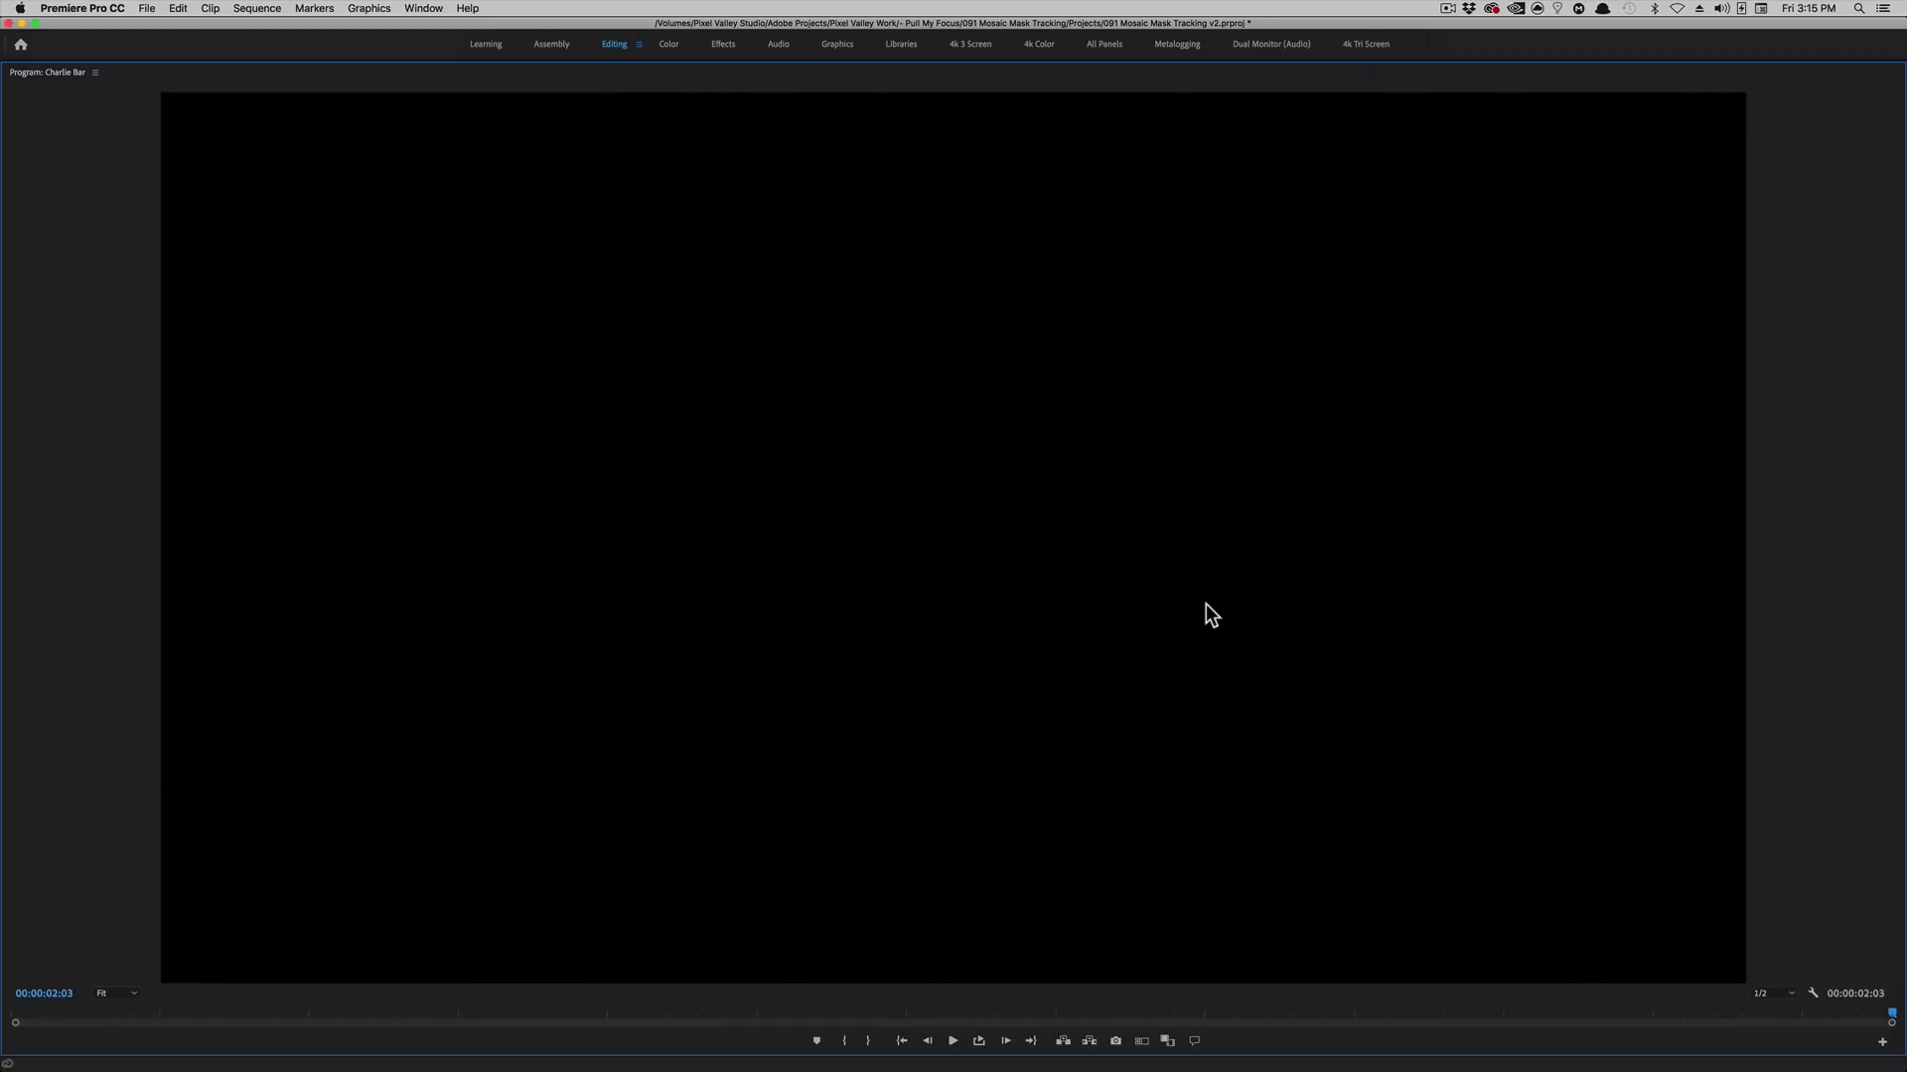
Return the program monitor to its normal size and scrub the Charlie Bar clip to 00:00:00:06.
key("grave")
left_click_drag(1011, 685, 777, 709)
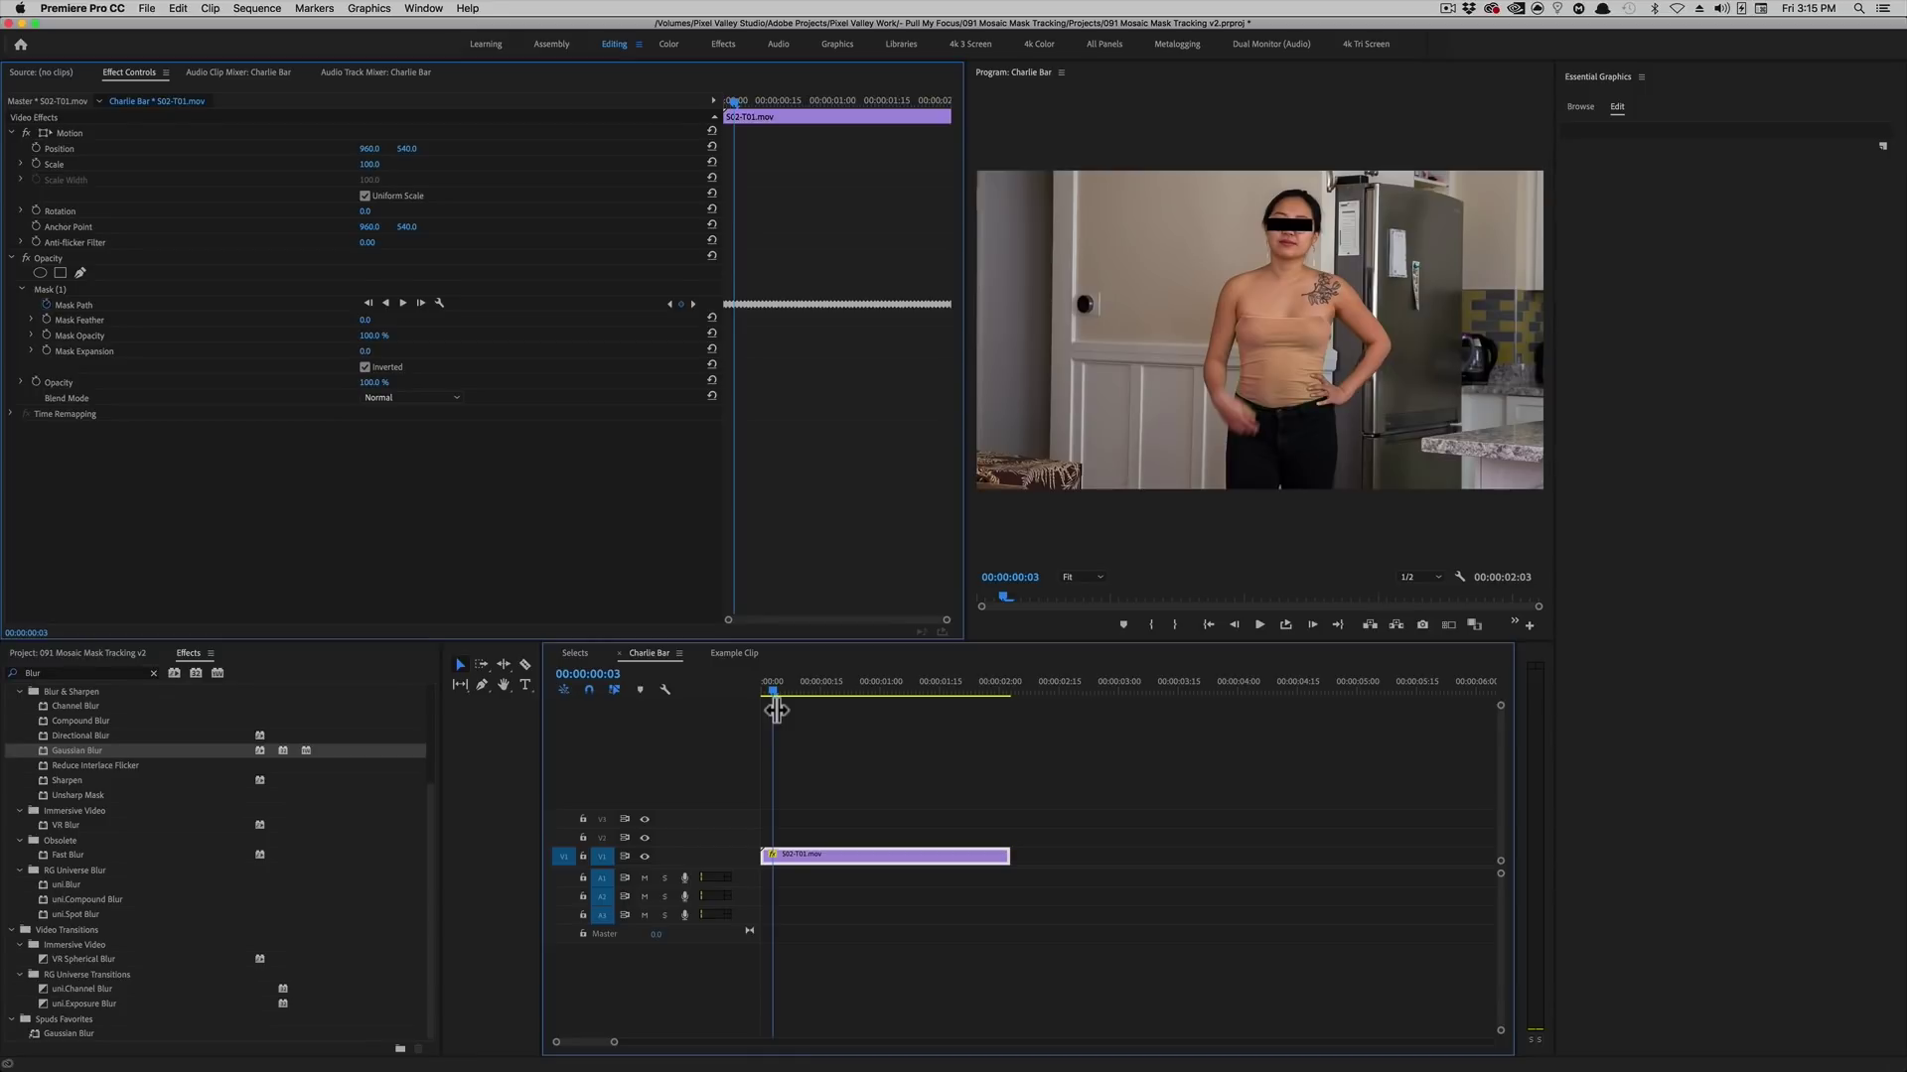
mouse_move(783, 707)
left_mouse_down()
mouse_move(879, 689)
mouse_move(772, 694)
mouse_move(974, 688)
mouse_move(784, 700)
left_mouse_up()
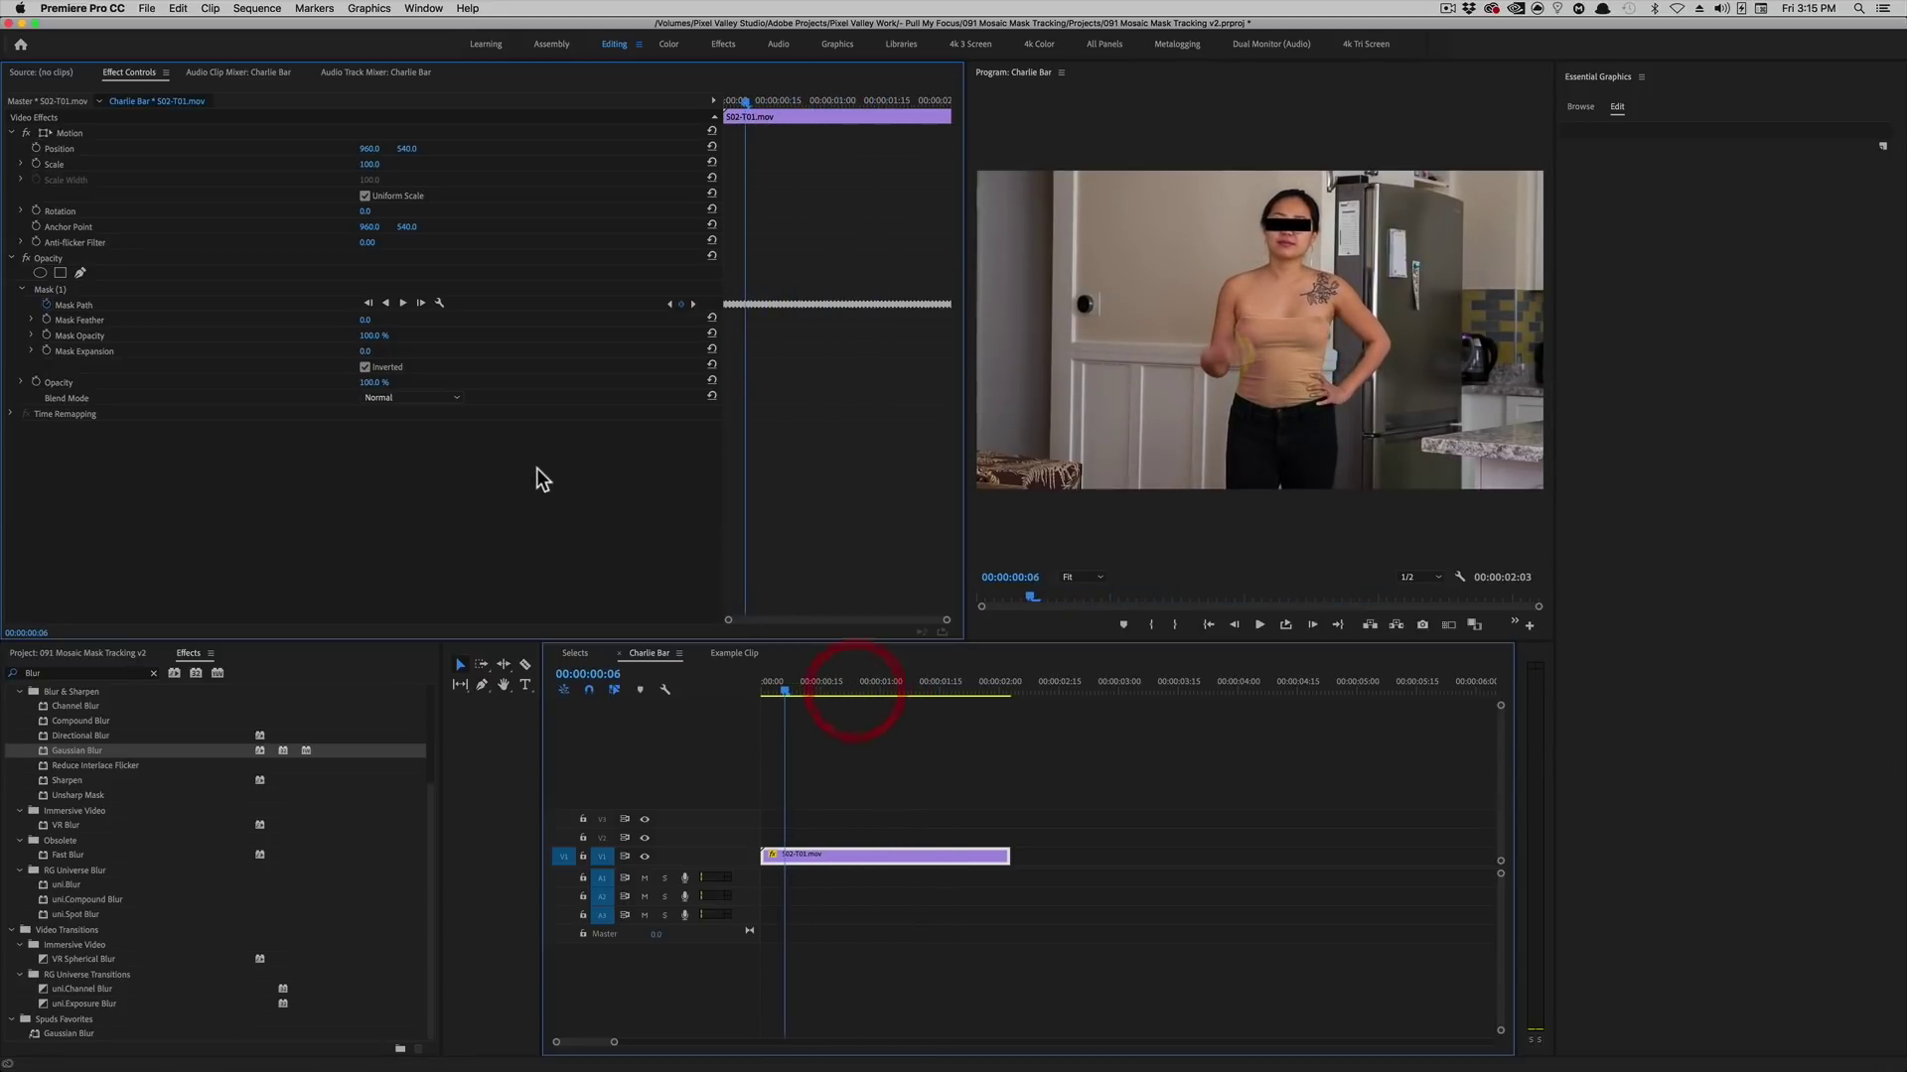
right_click(841, 860)
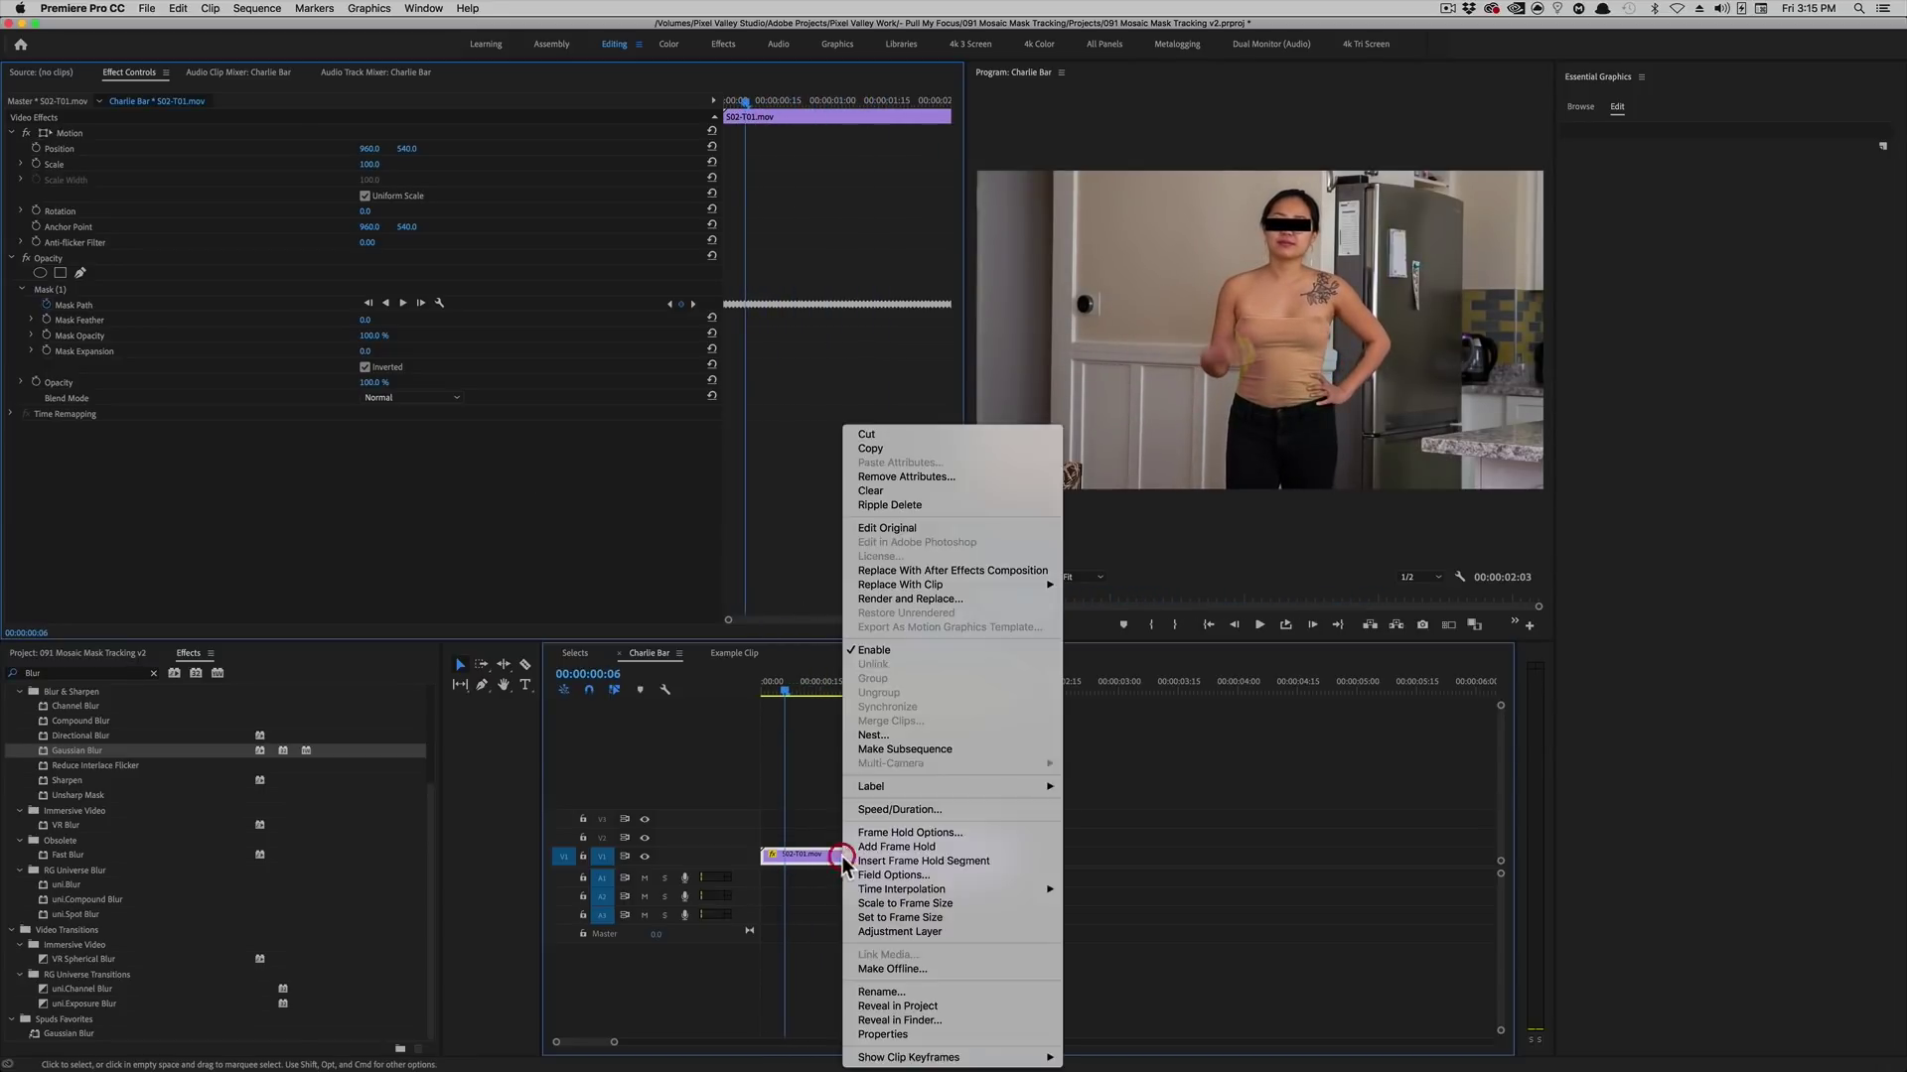
left_click(931, 484)
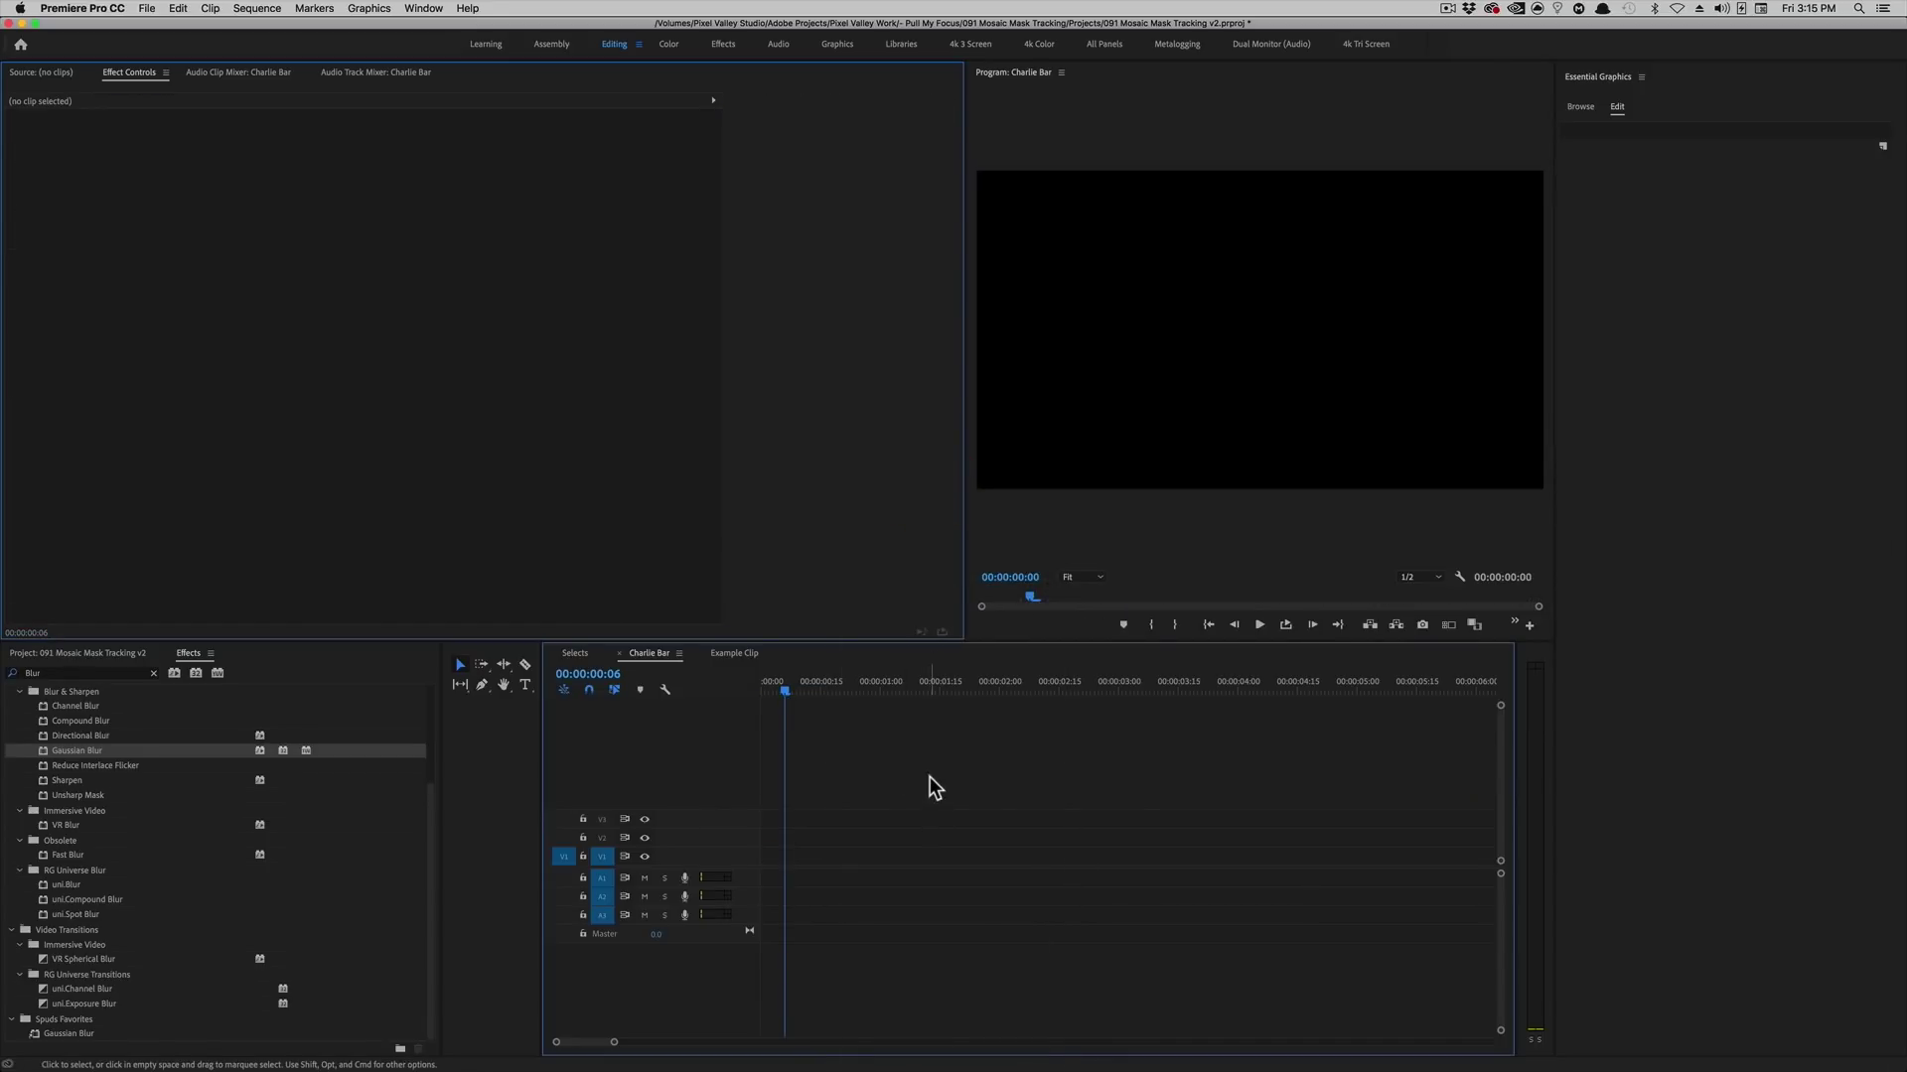
key("super+z")
Remove the attributes from the clip in the Charlie Bar sequence to strip its existing opacity mask.
left_click(907, 854)
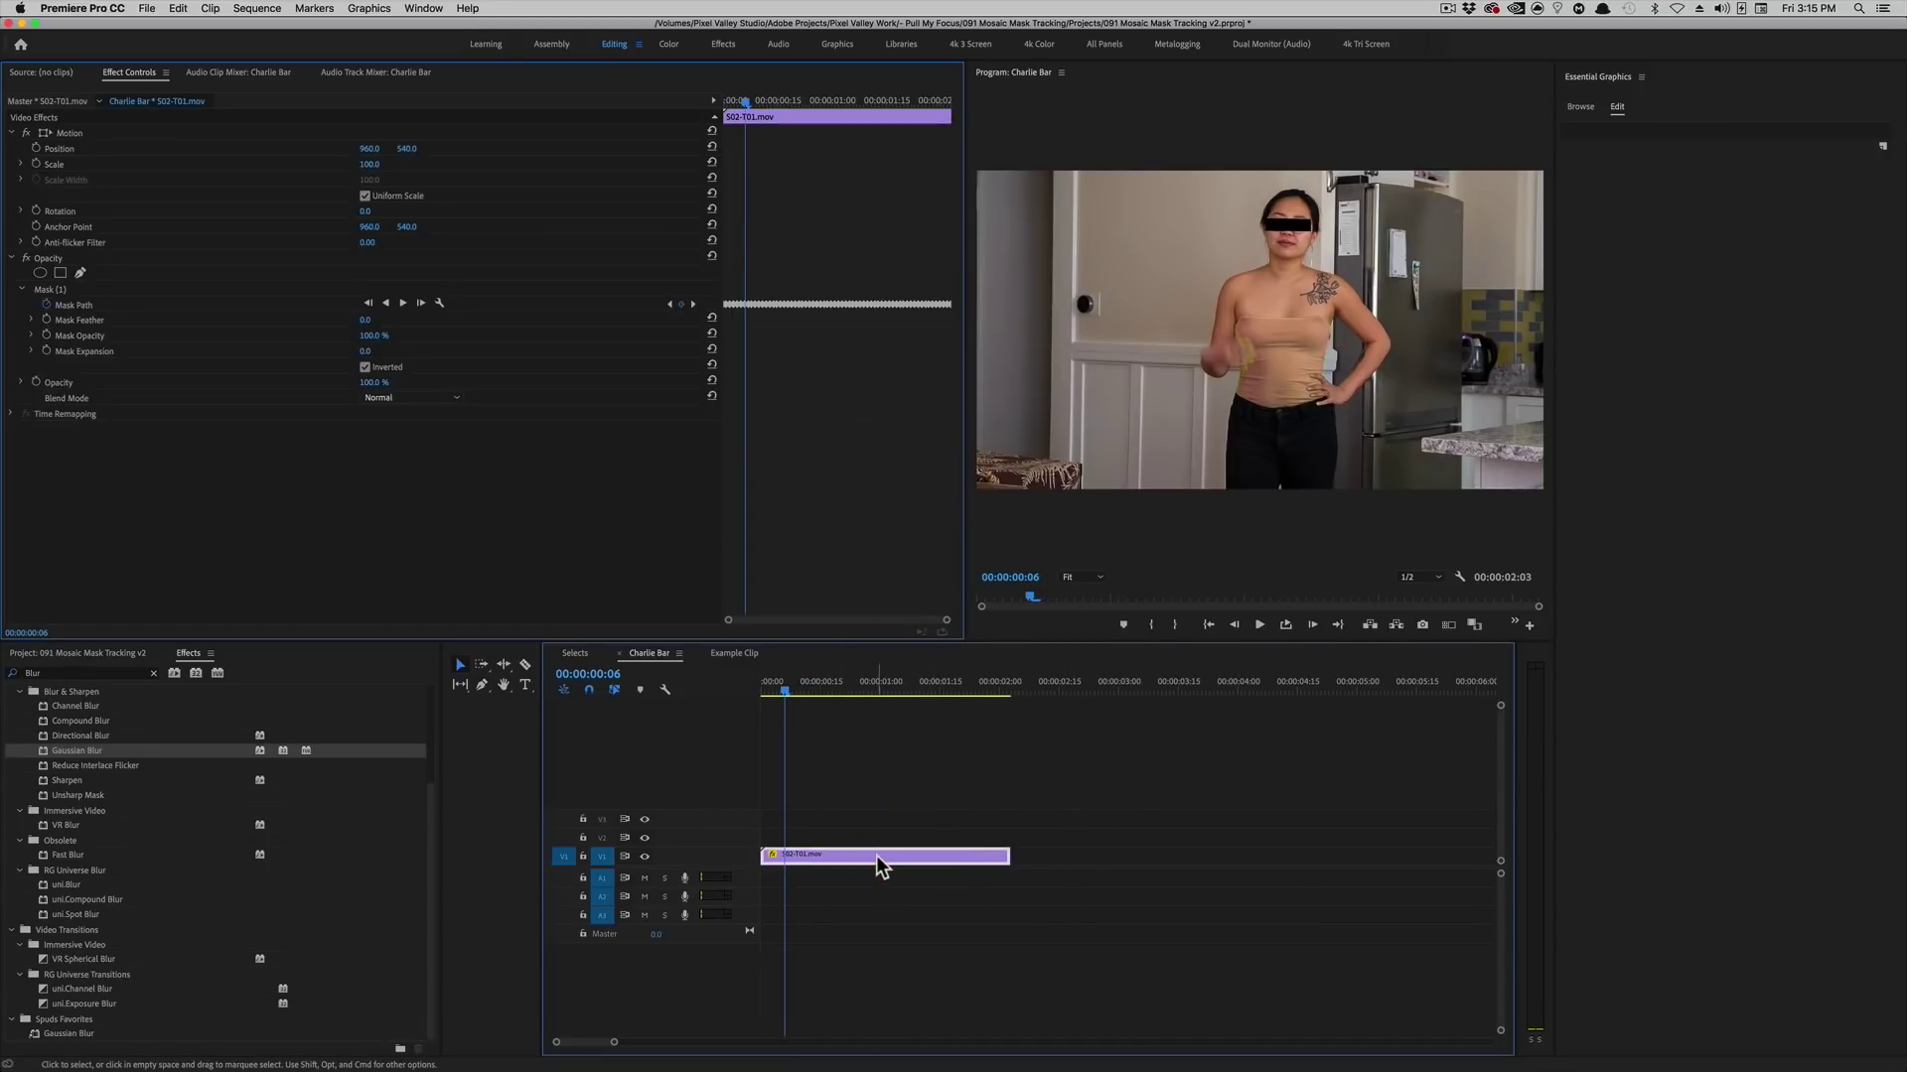
right_click(876, 860)
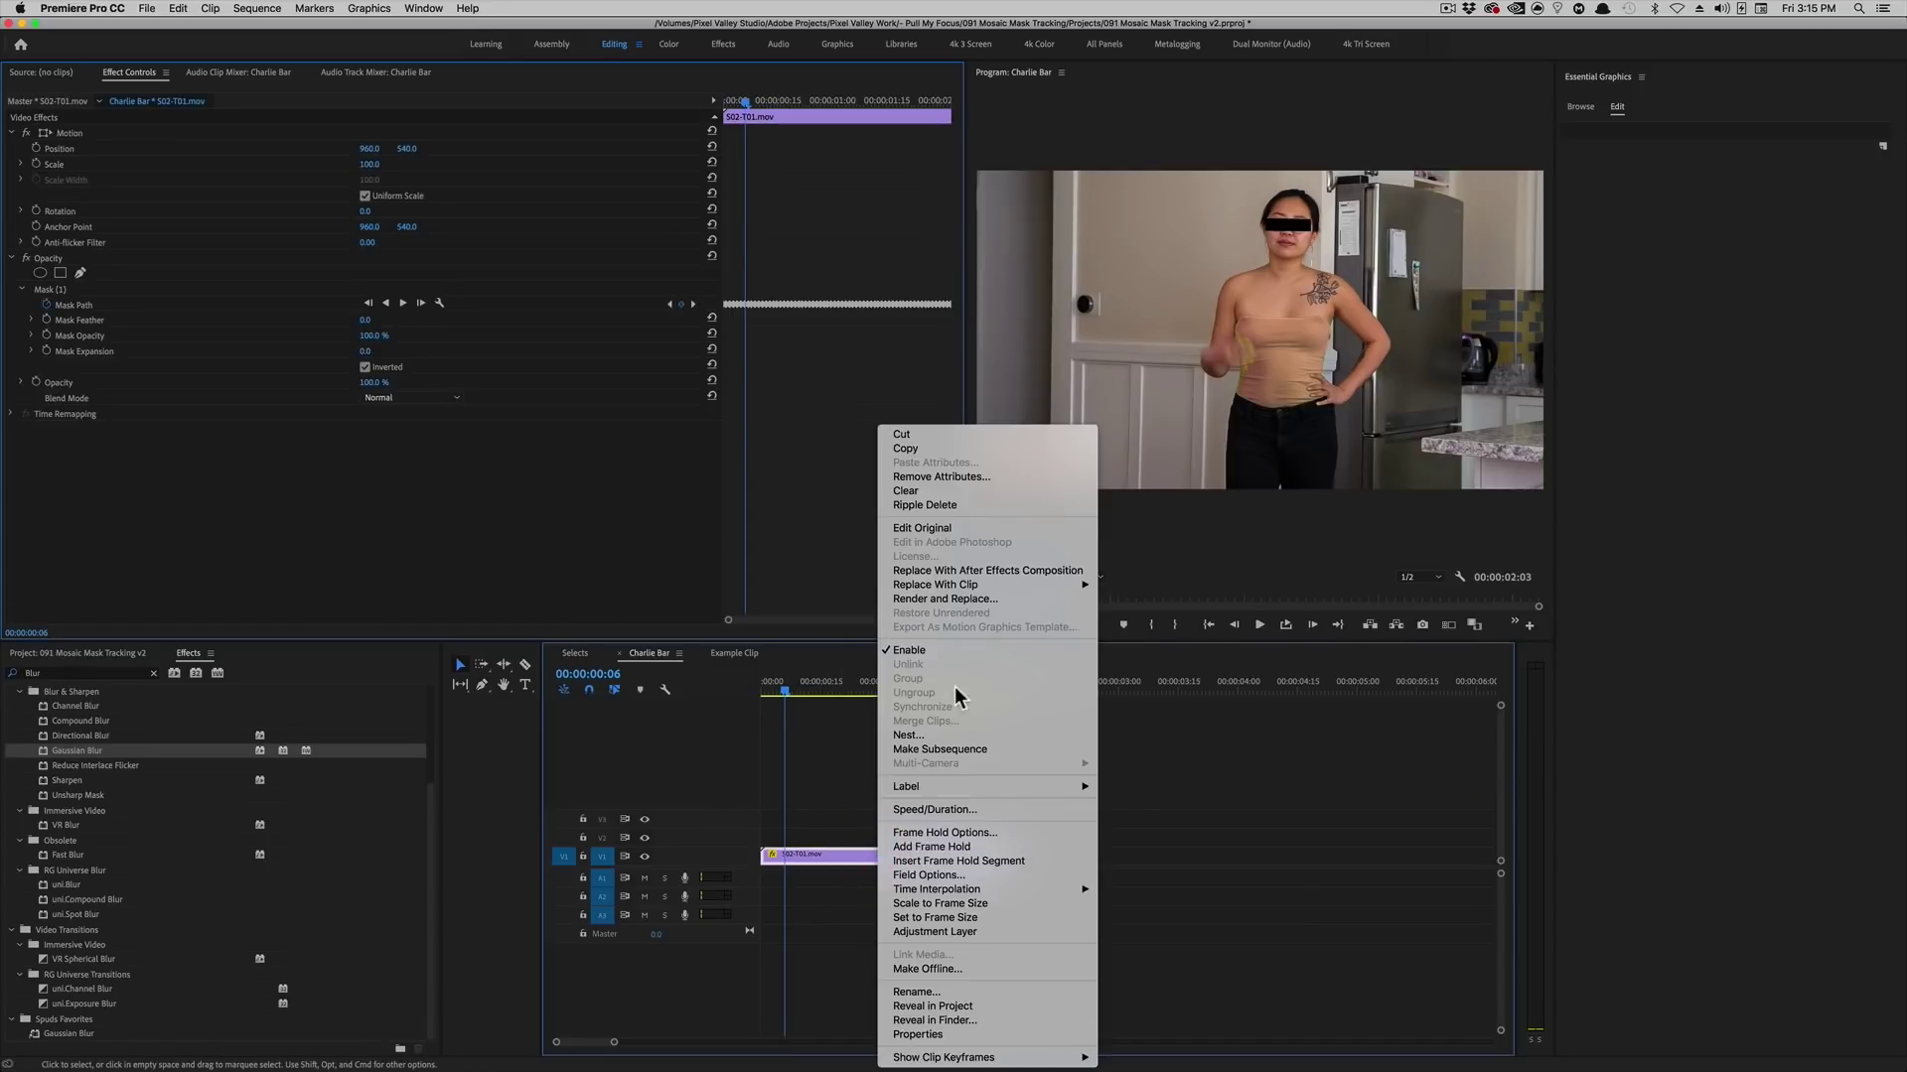
left_click(962, 474)
left_click(1073, 735)
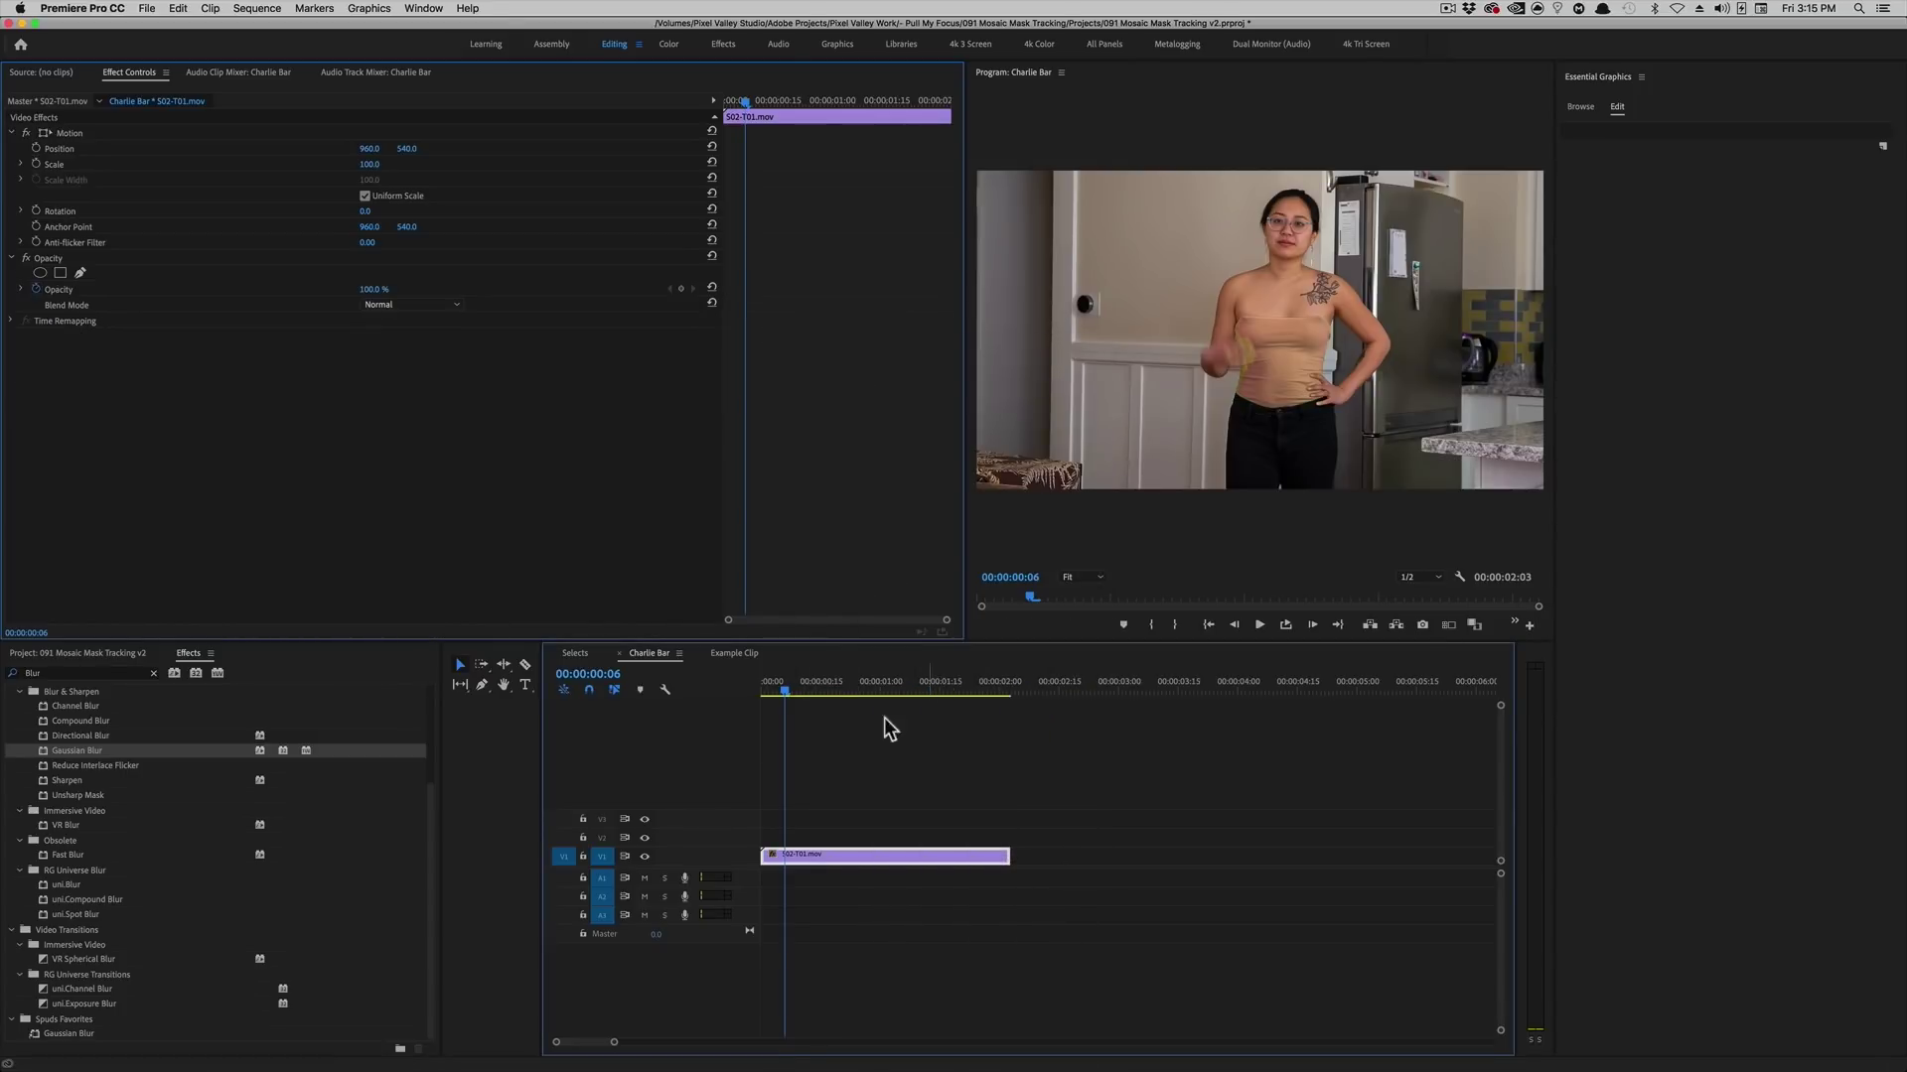
Move the playhead to 00:00:00:01 and turn off keyframing for the clip's Opacity value.
left_click_drag(800, 688, 766, 705)
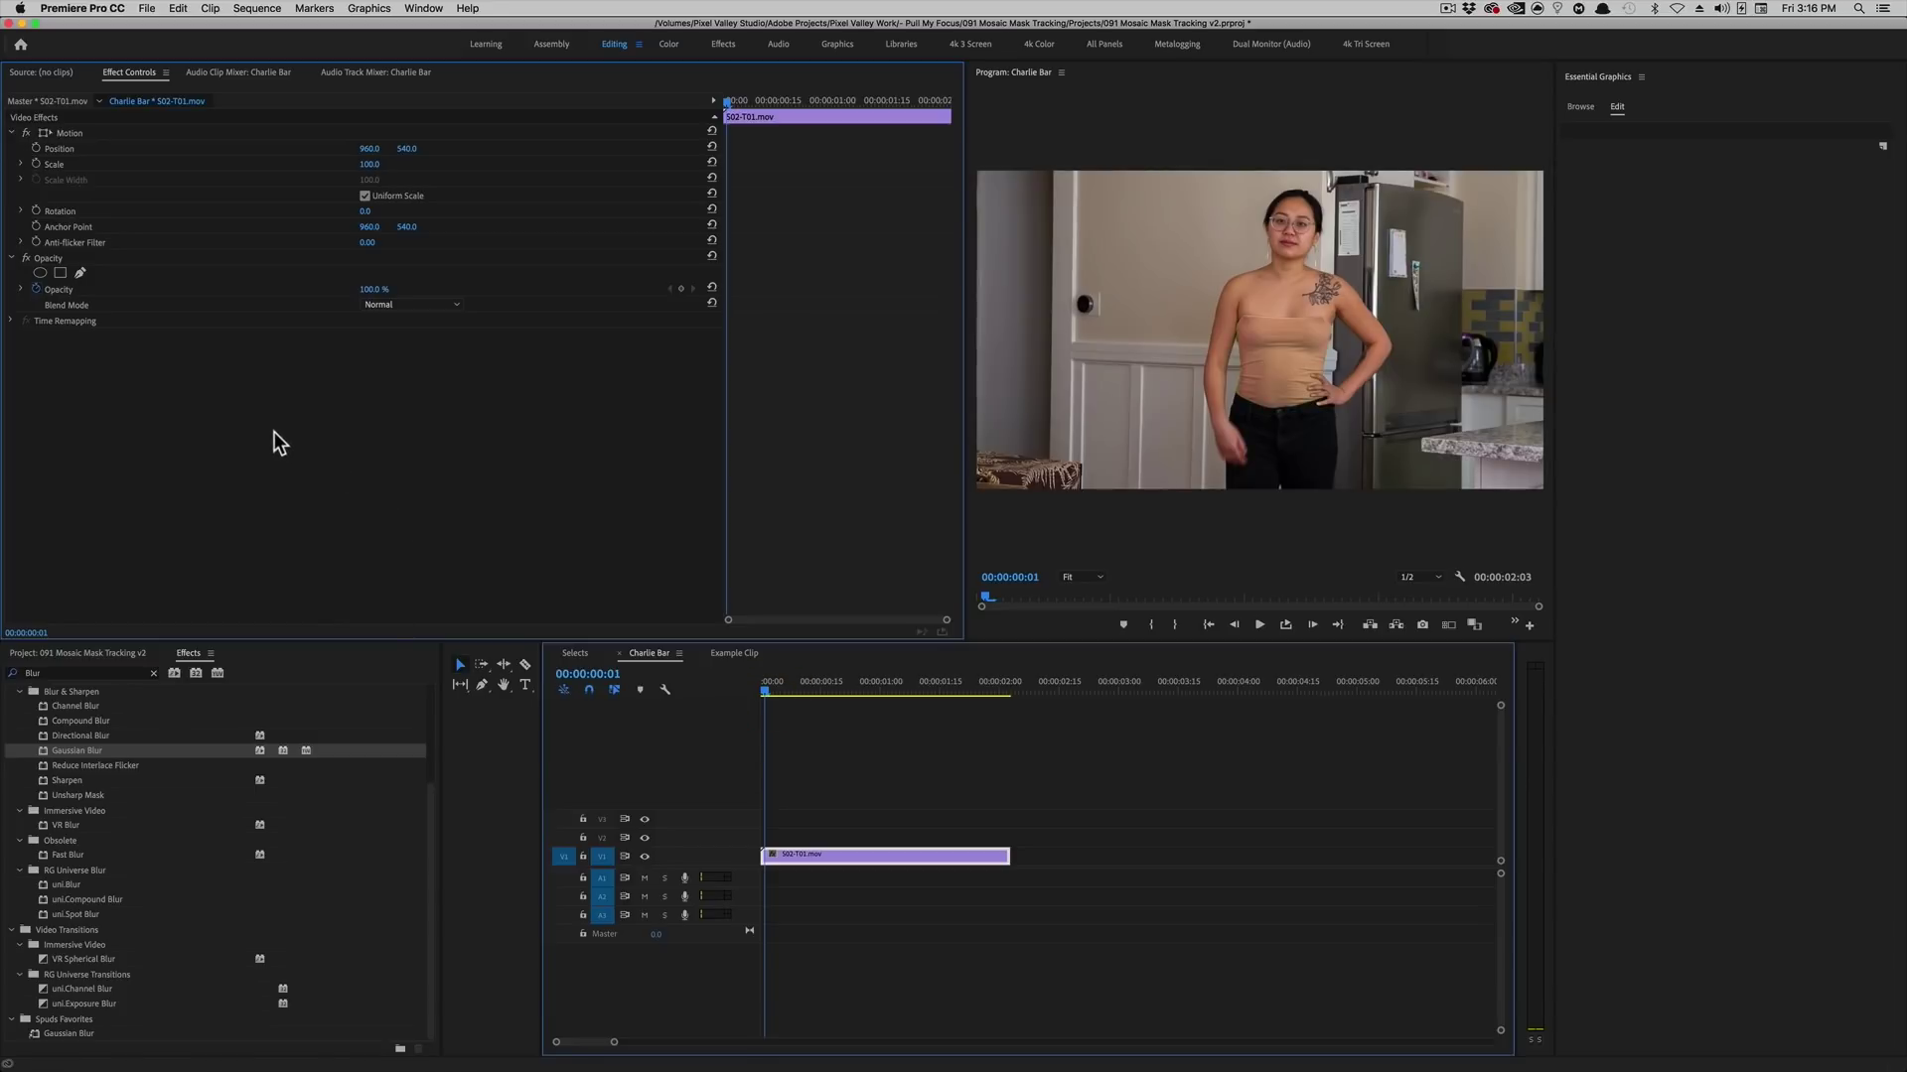
left_click(36, 286)
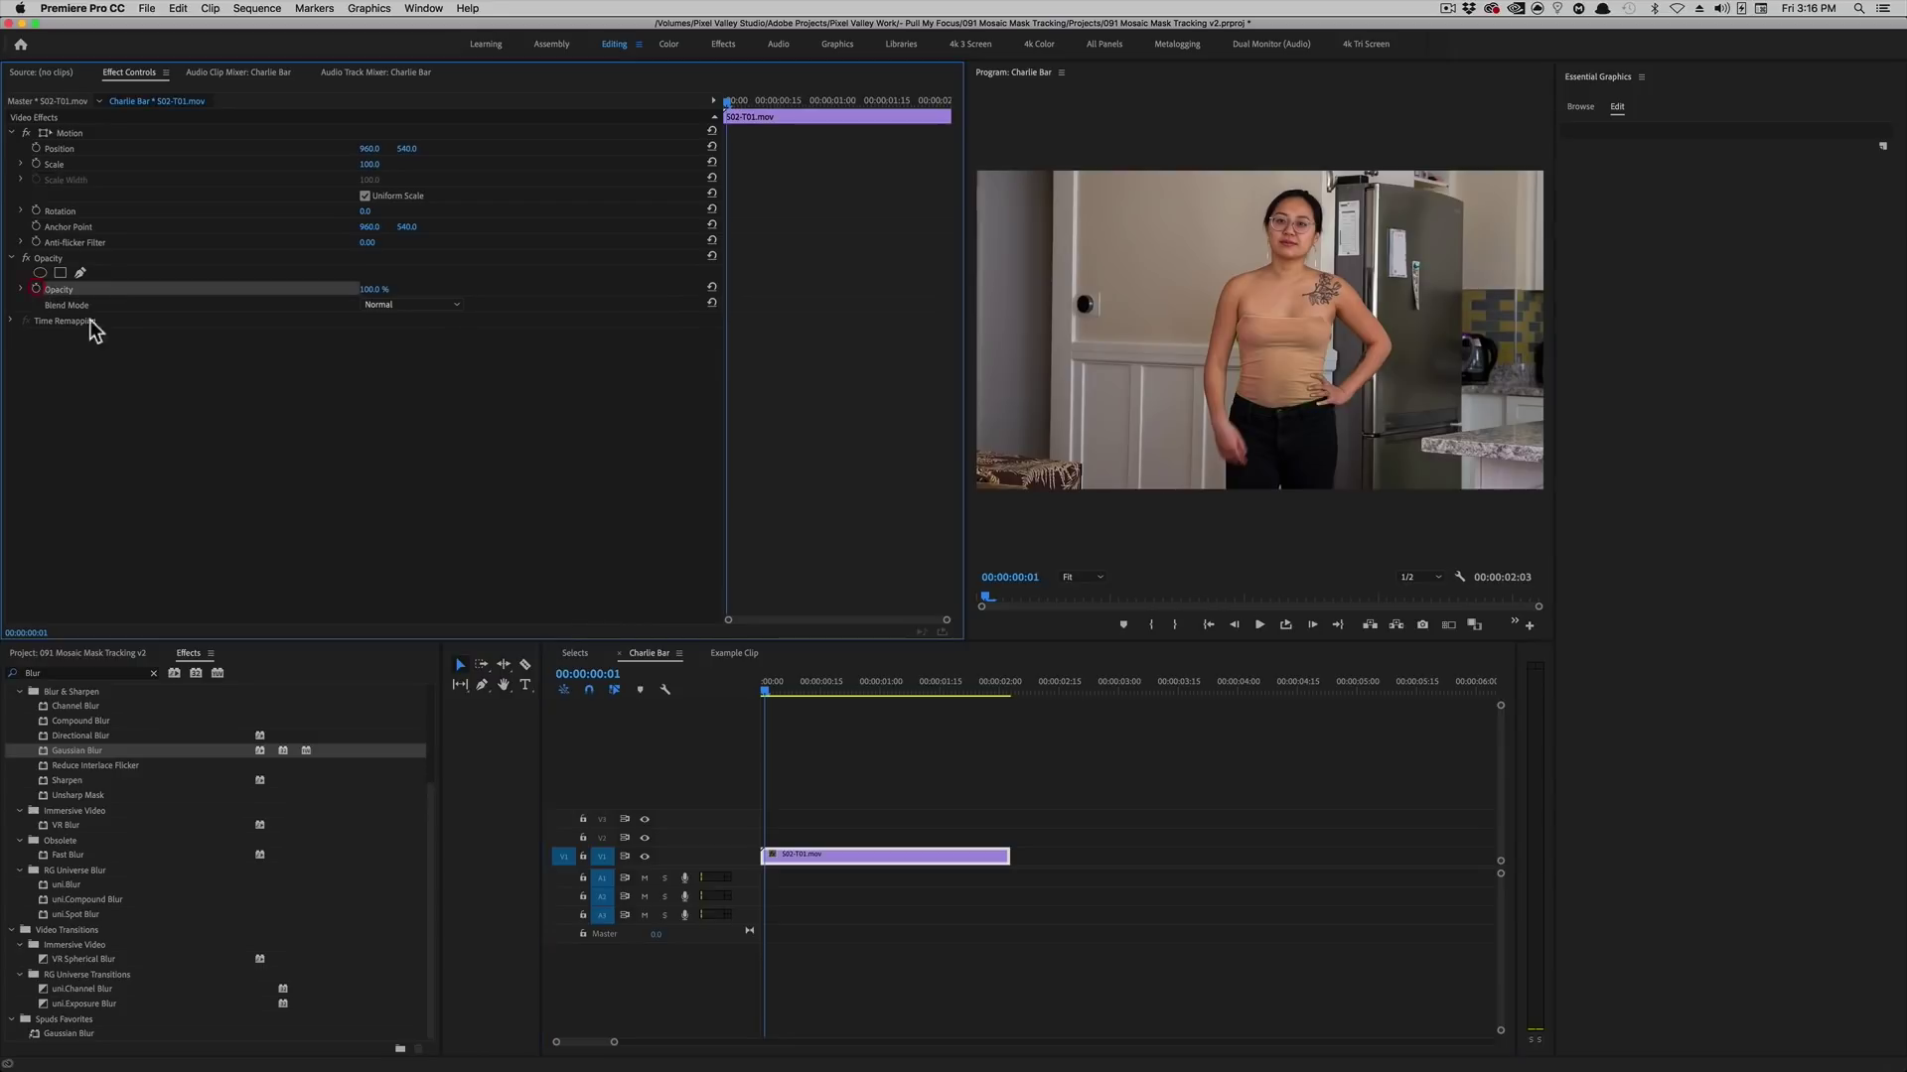
left_click(171, 413)
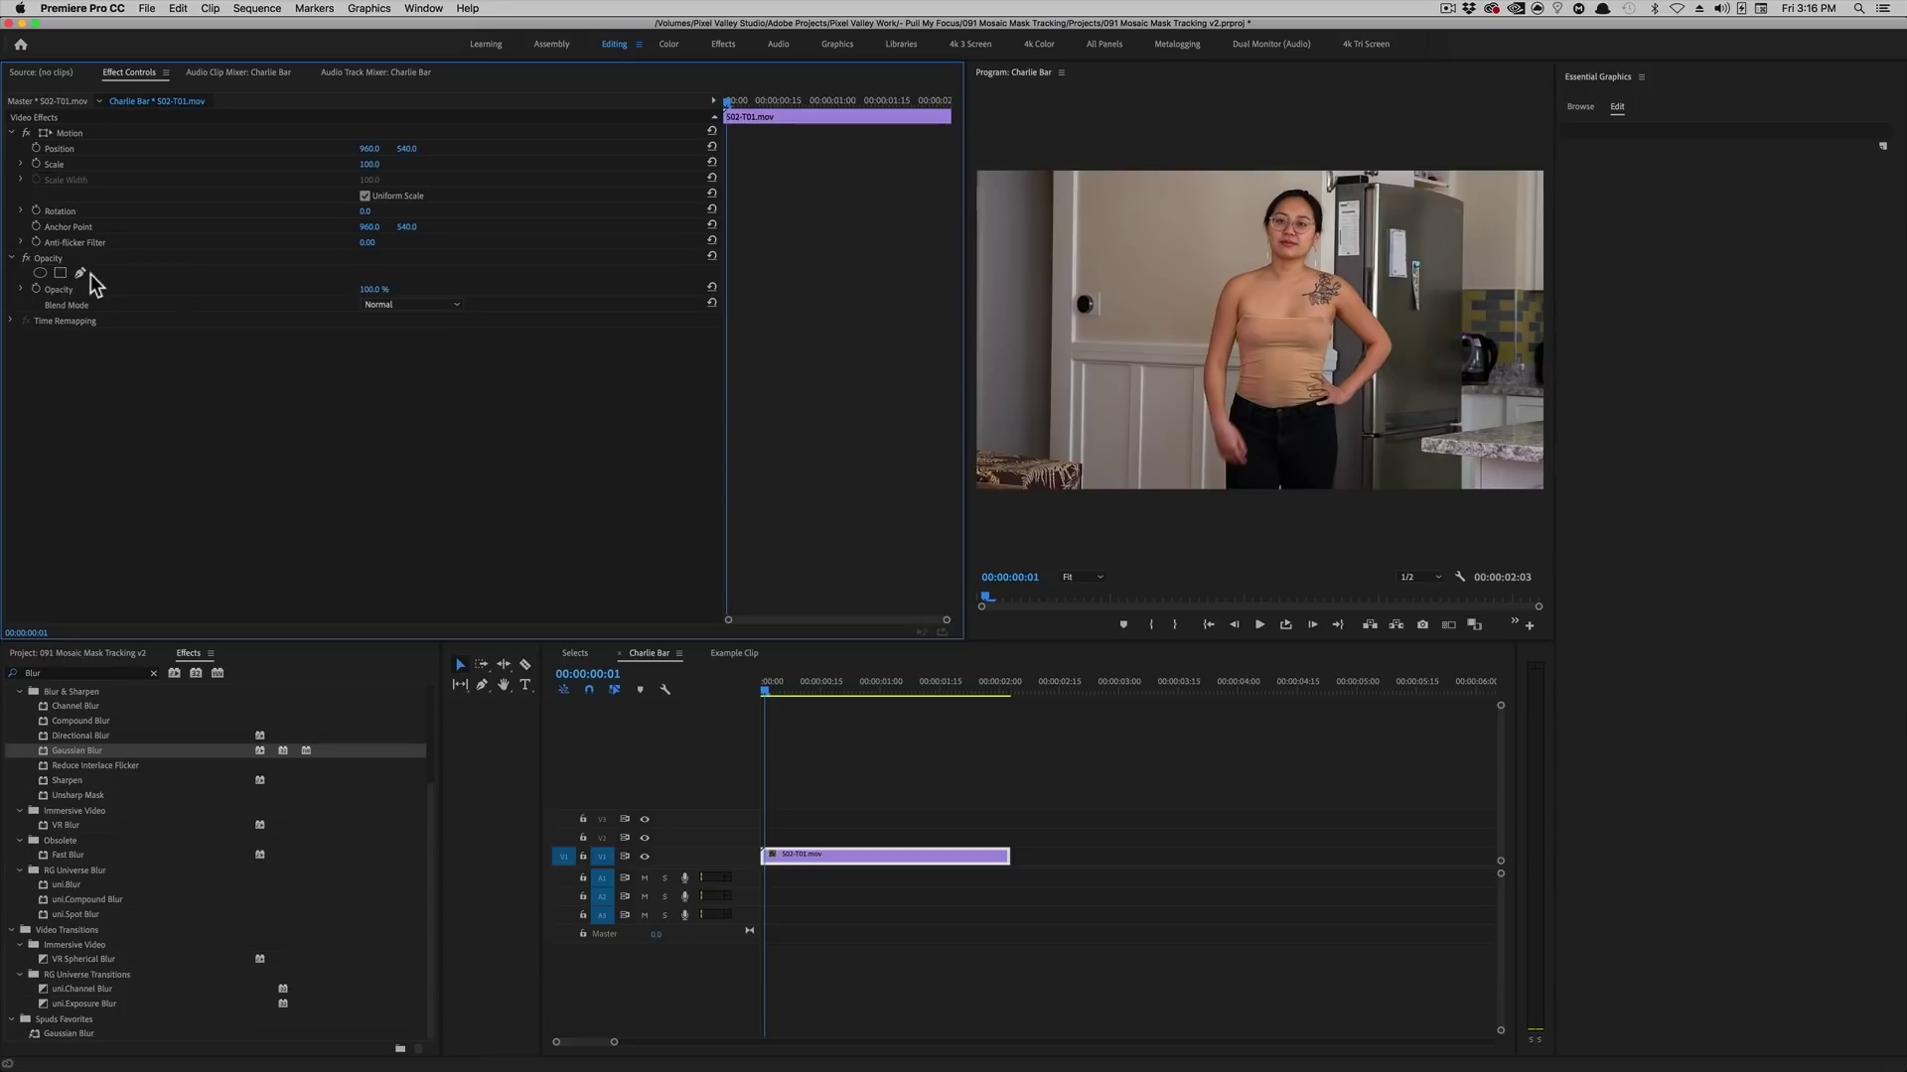
Draw a closed four-point opacity mask around the woman's eyes in the enlarged program monitor.
left_click(80, 271)
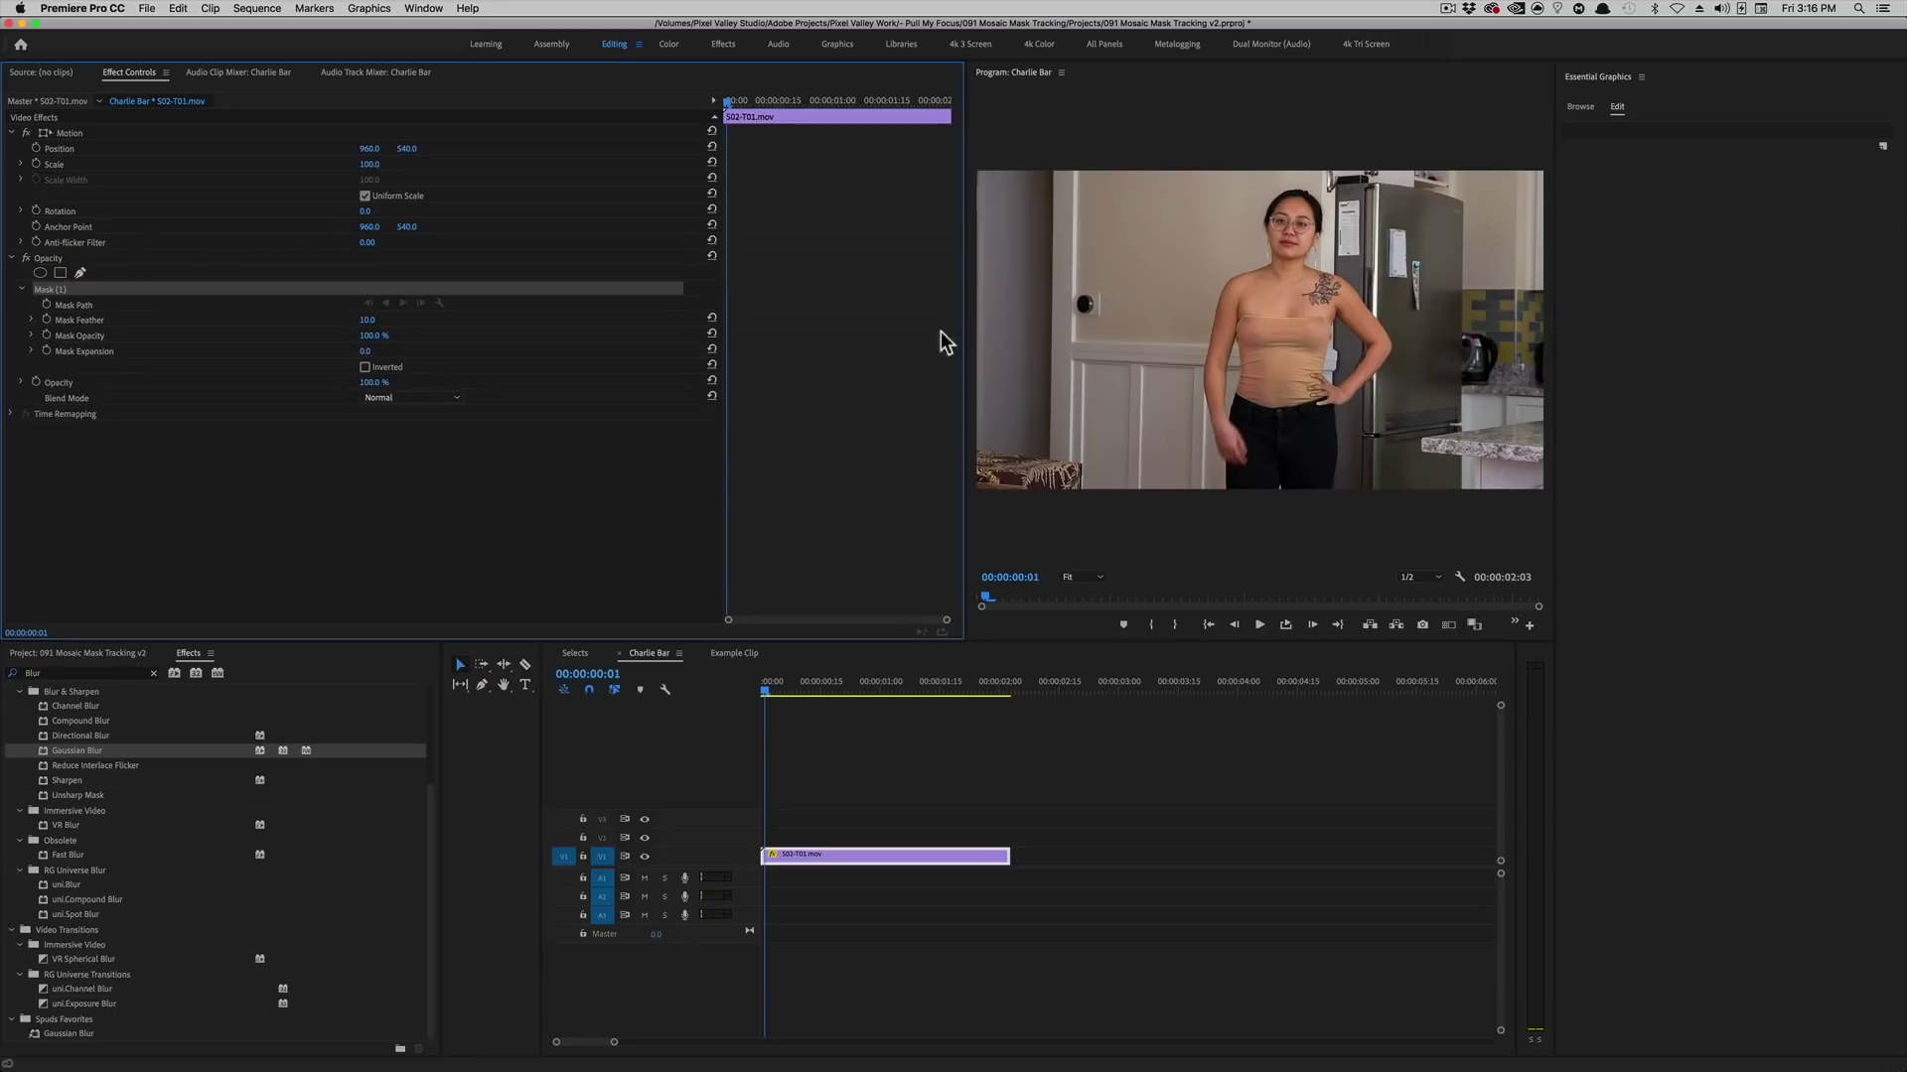
key("grave")
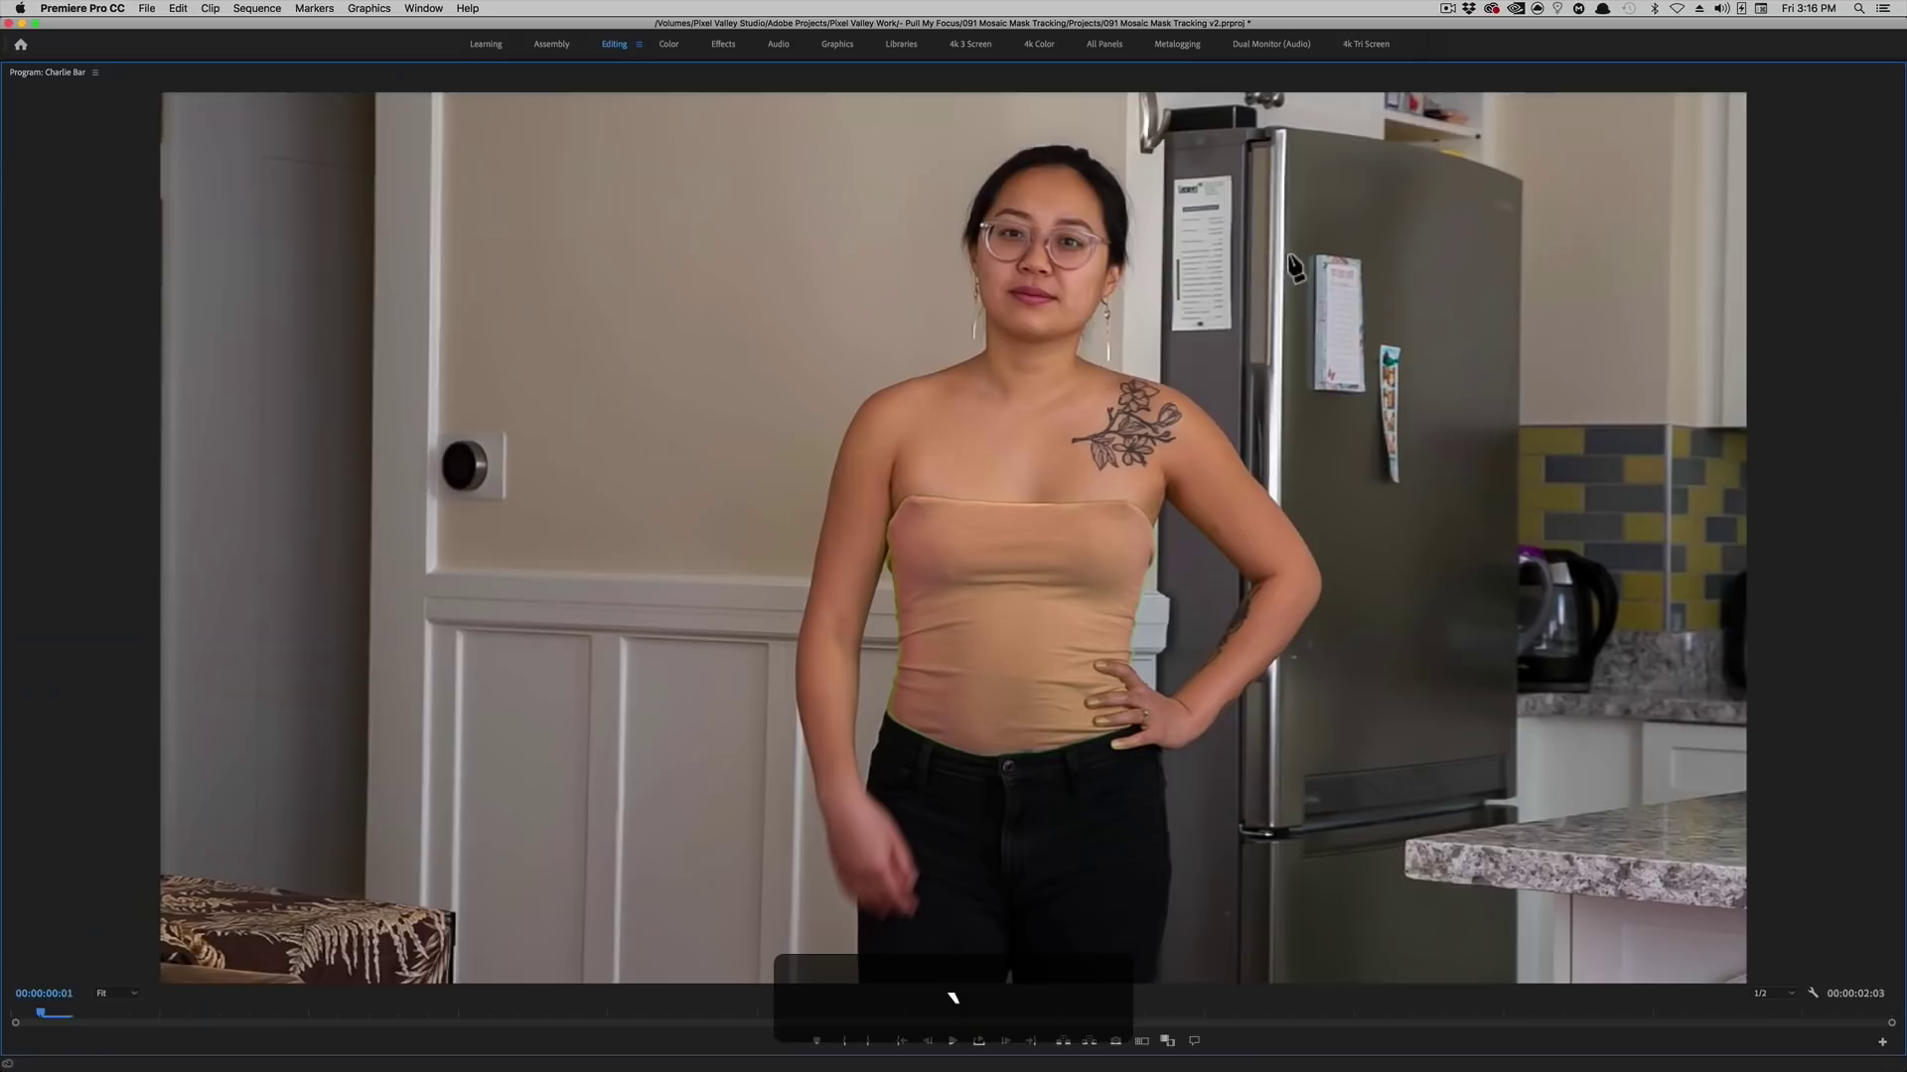
left_click(968, 219)
left_click(1106, 223)
left_click(1102, 258)
left_click(973, 261)
left_click(968, 219)
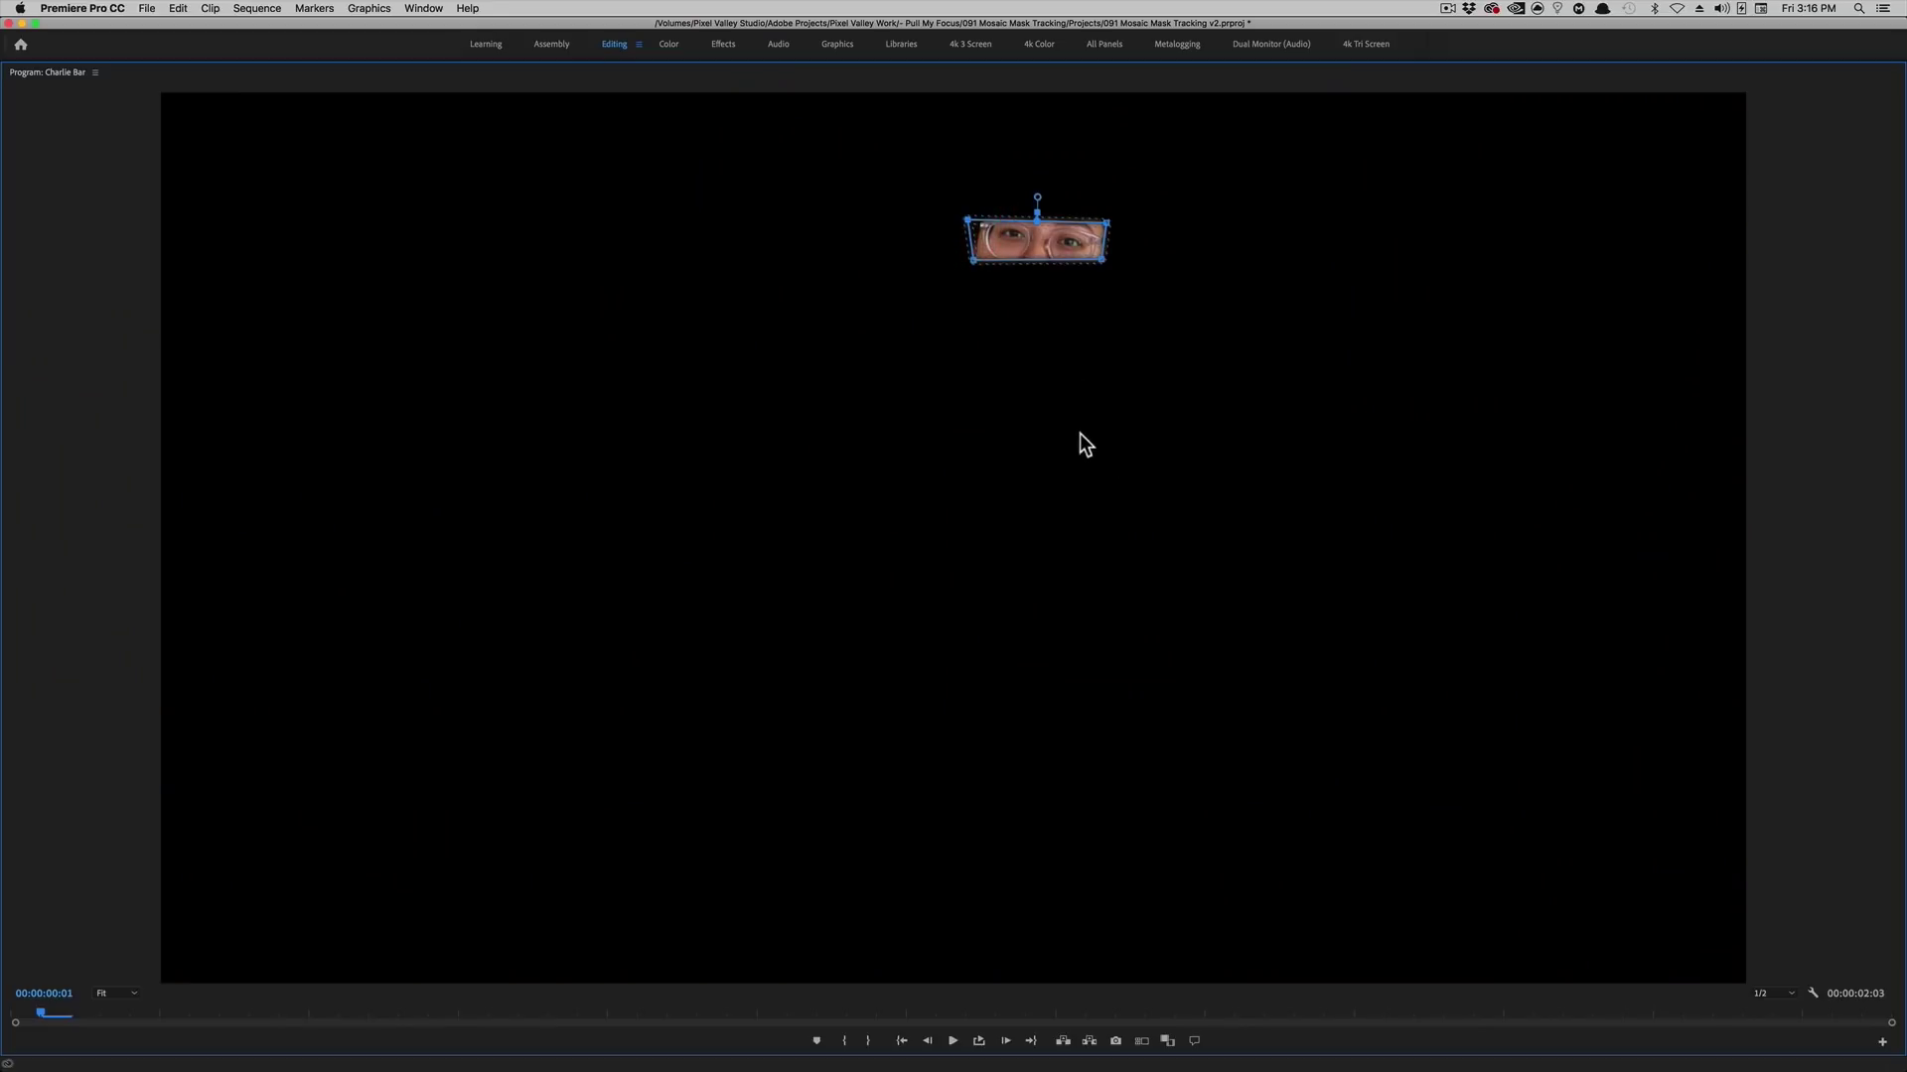
key("grave")
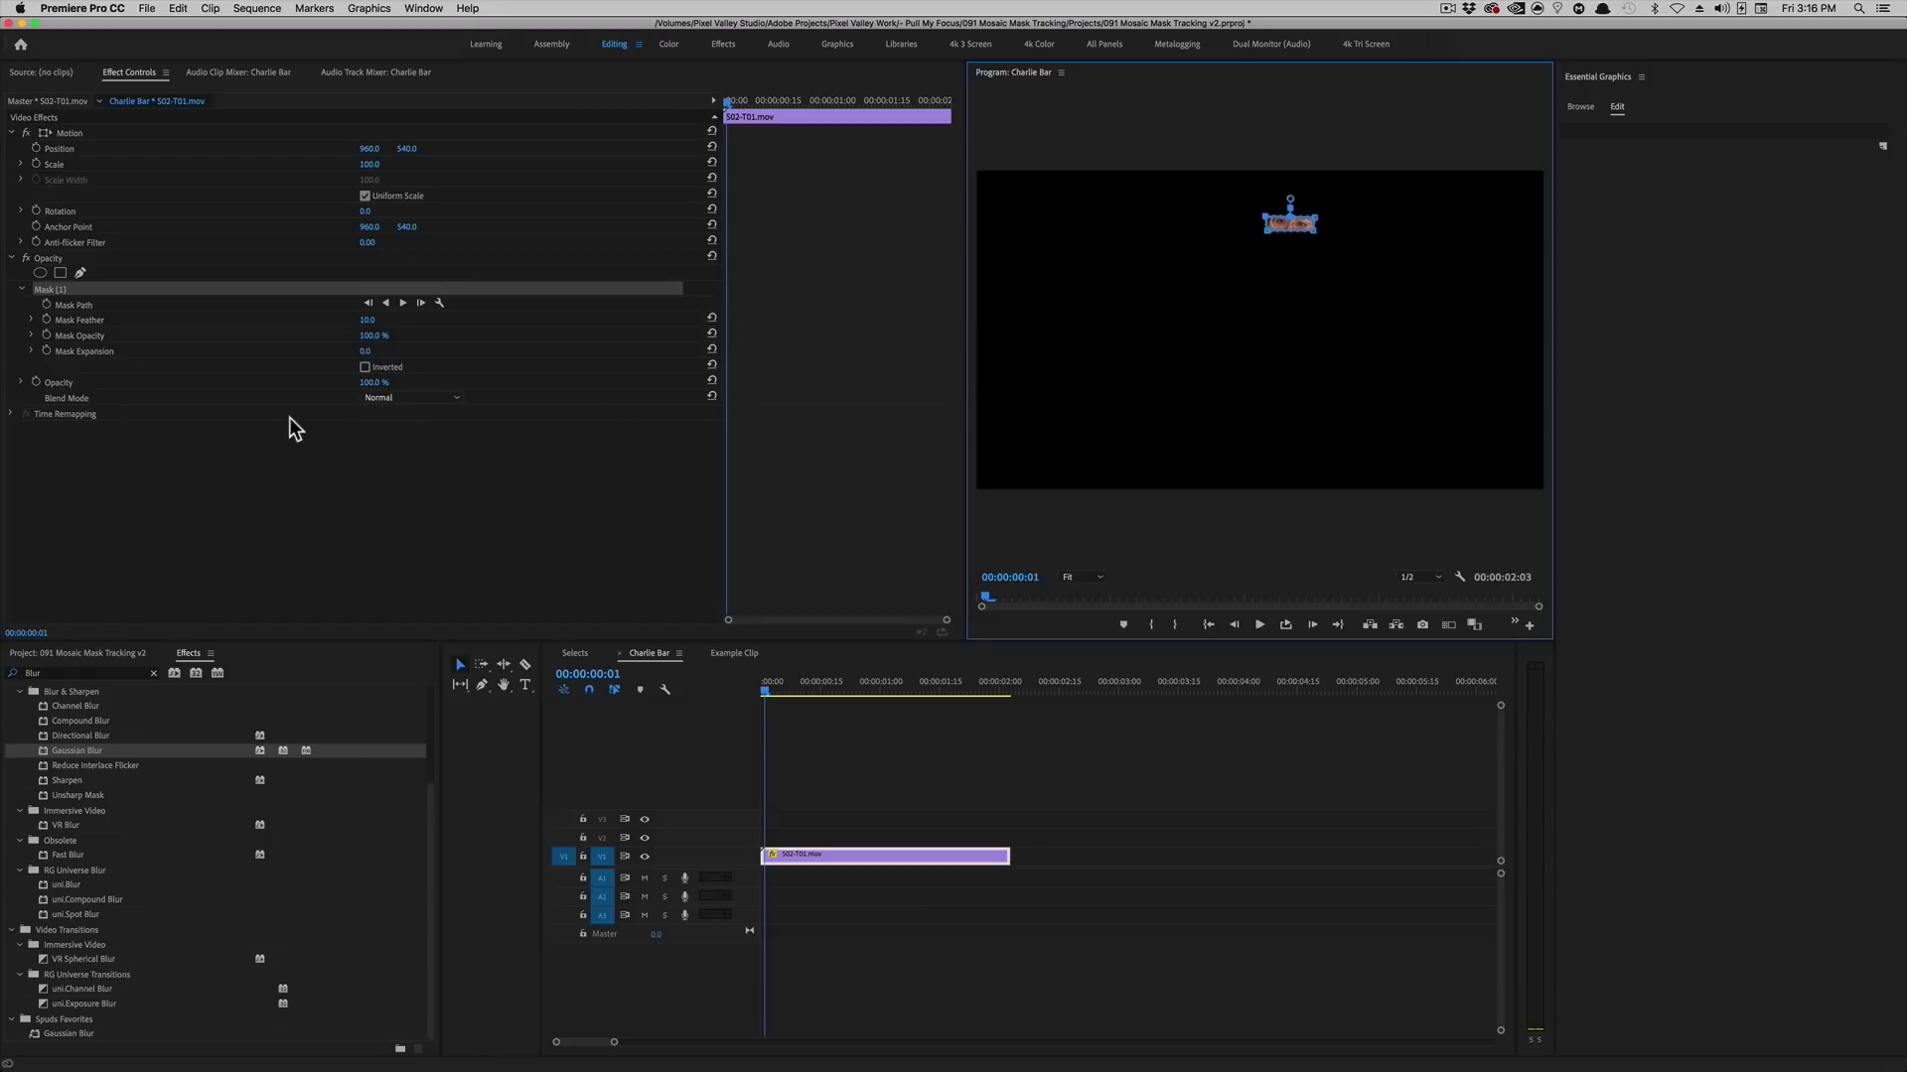
Invert the opacity mask and adjust its position over the eyes at 00:00:00:00.
left_click(366, 368)
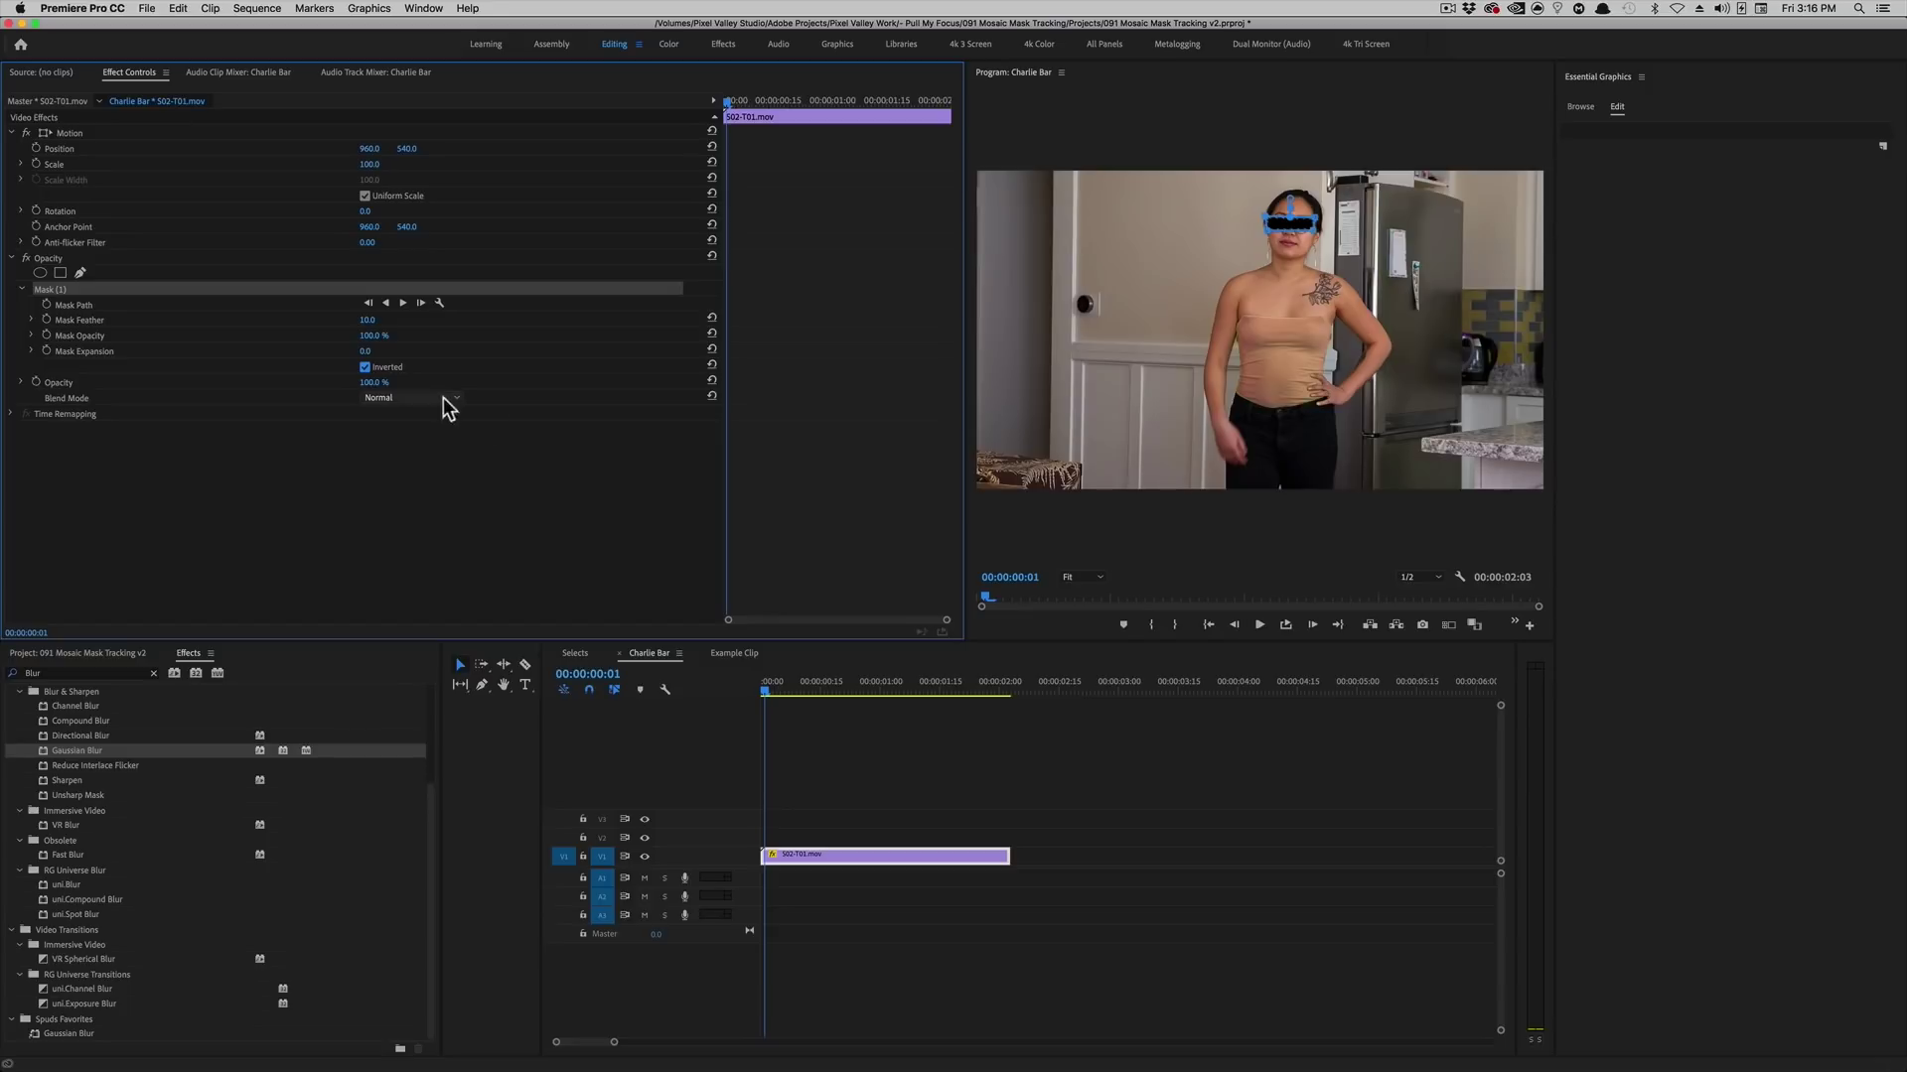
left_click_drag(776, 698, 764, 694)
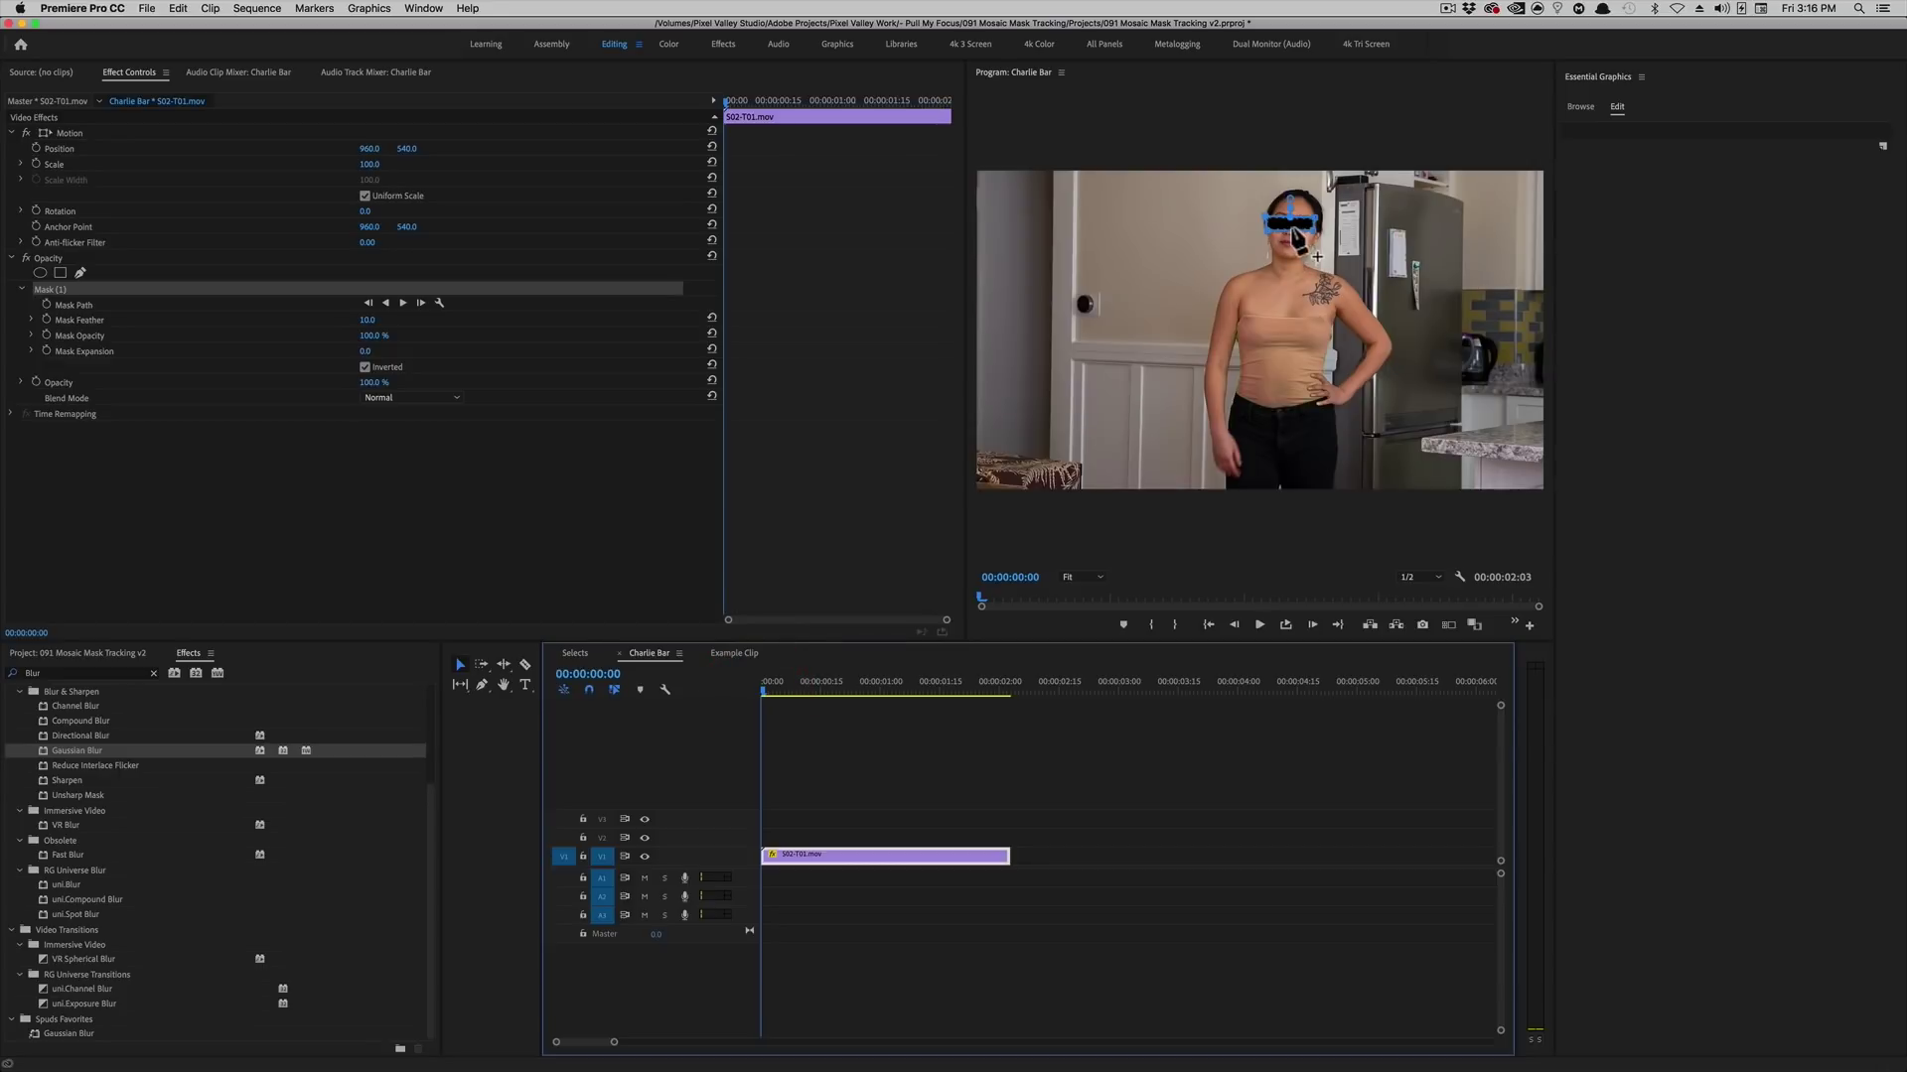
left_click(1287, 222)
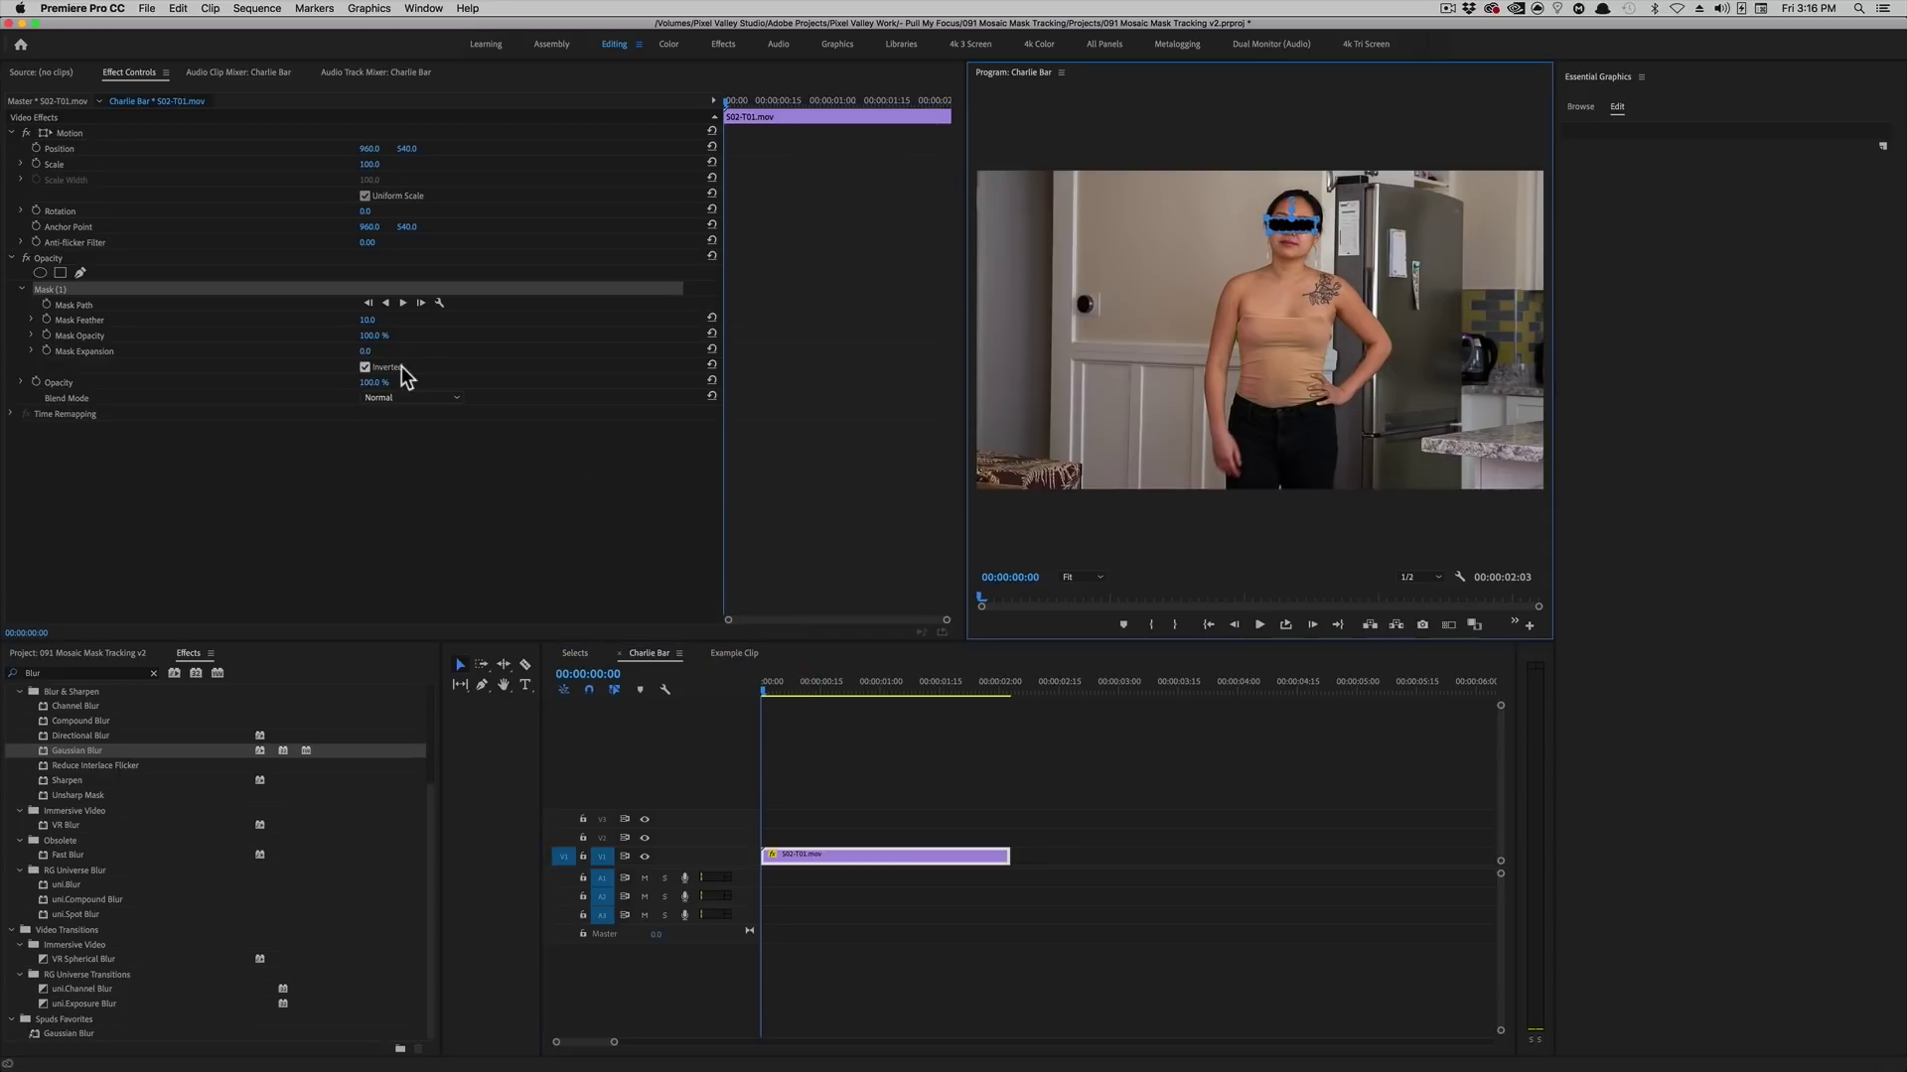
Try tracking the eye mask forward through the clip with the Position, Scale & Rotation method, and undo the tracking.
left_click(403, 303)
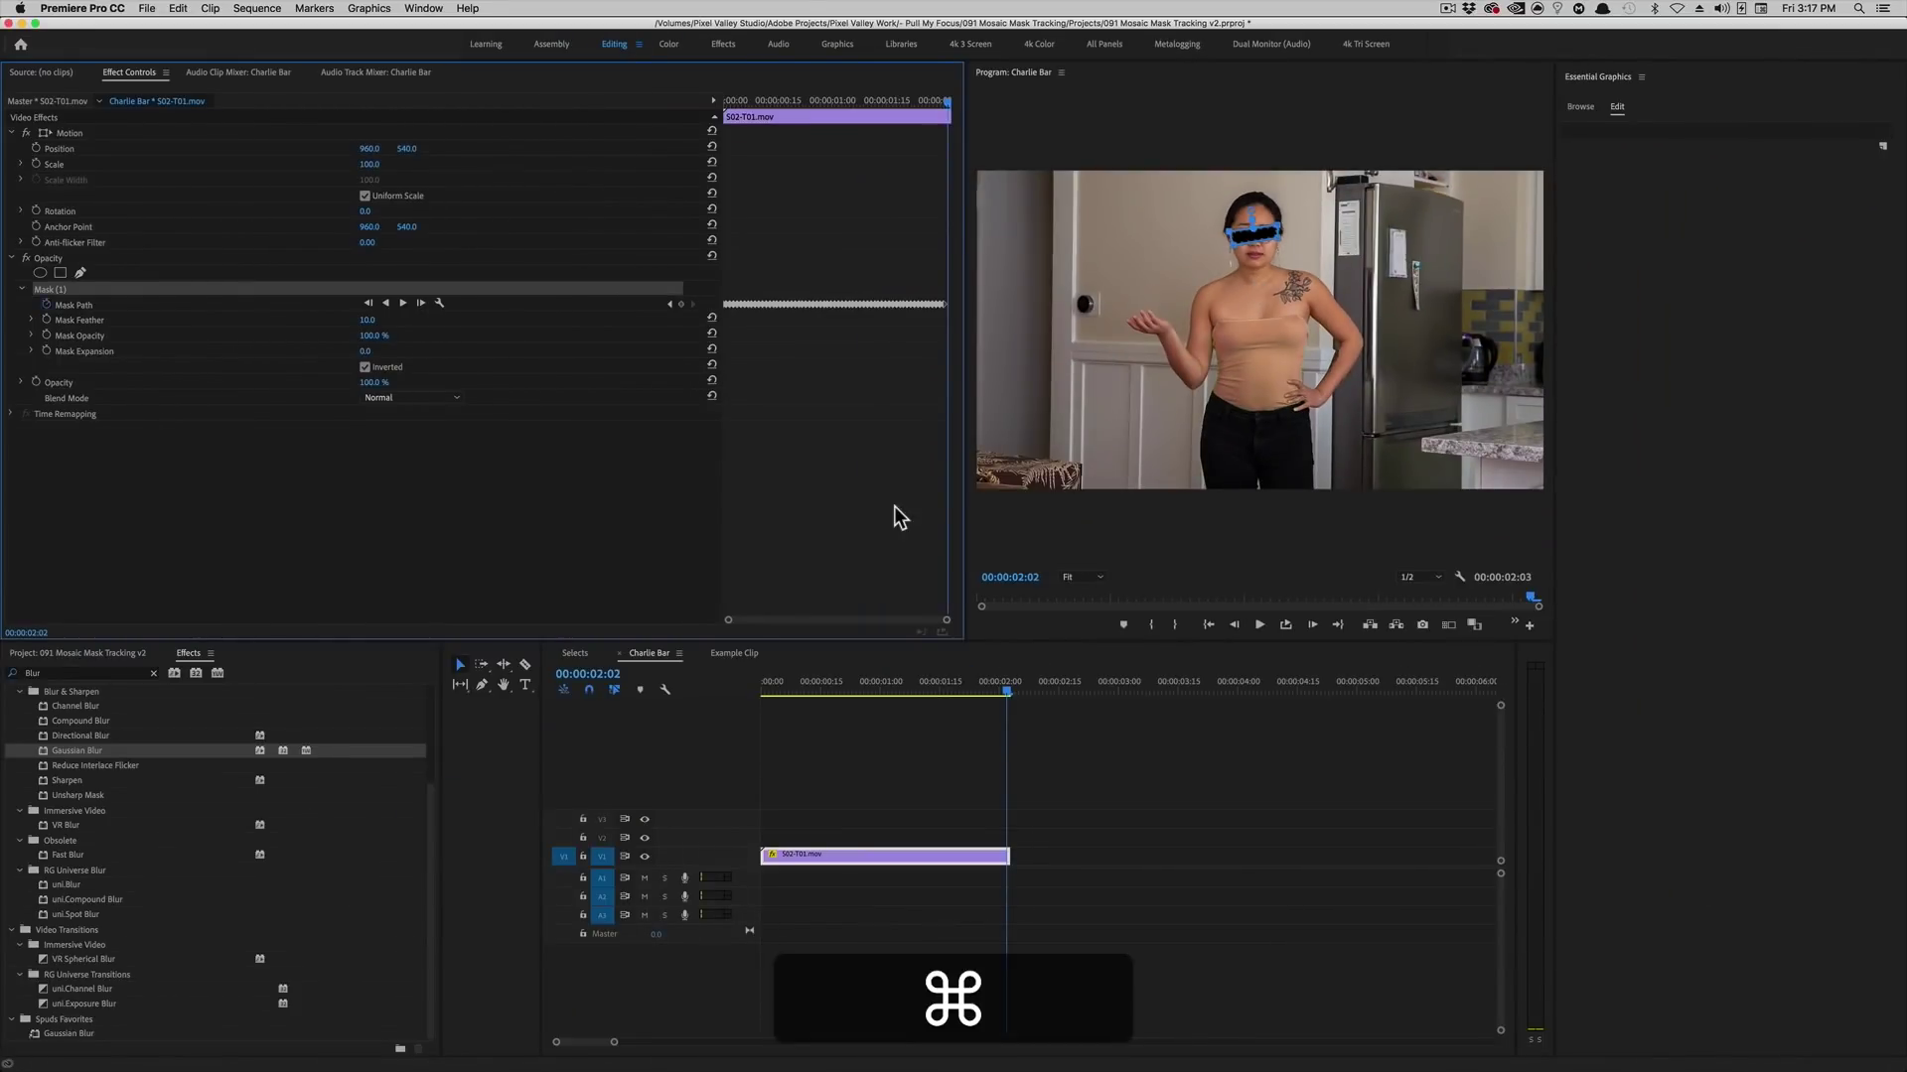
left_click(792, 693)
key("space")
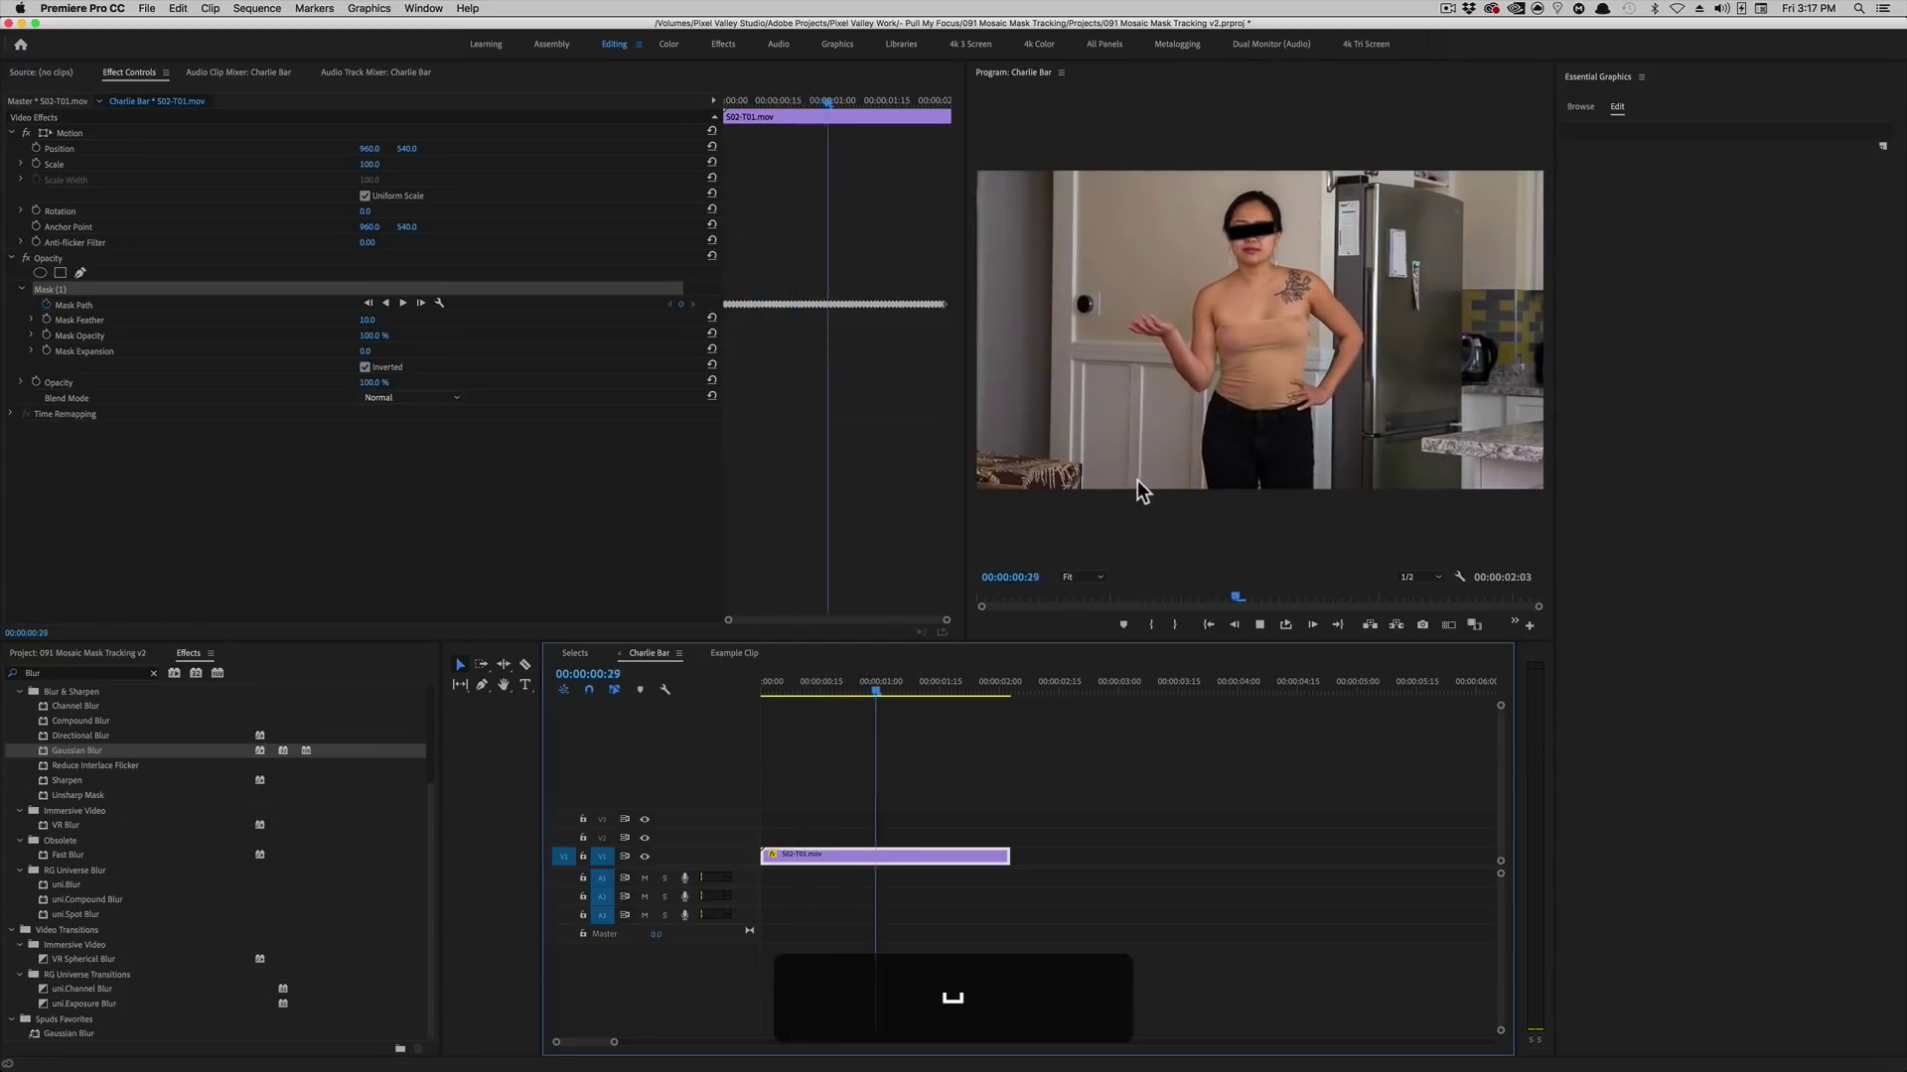
left_click_drag(988, 703, 875, 703)
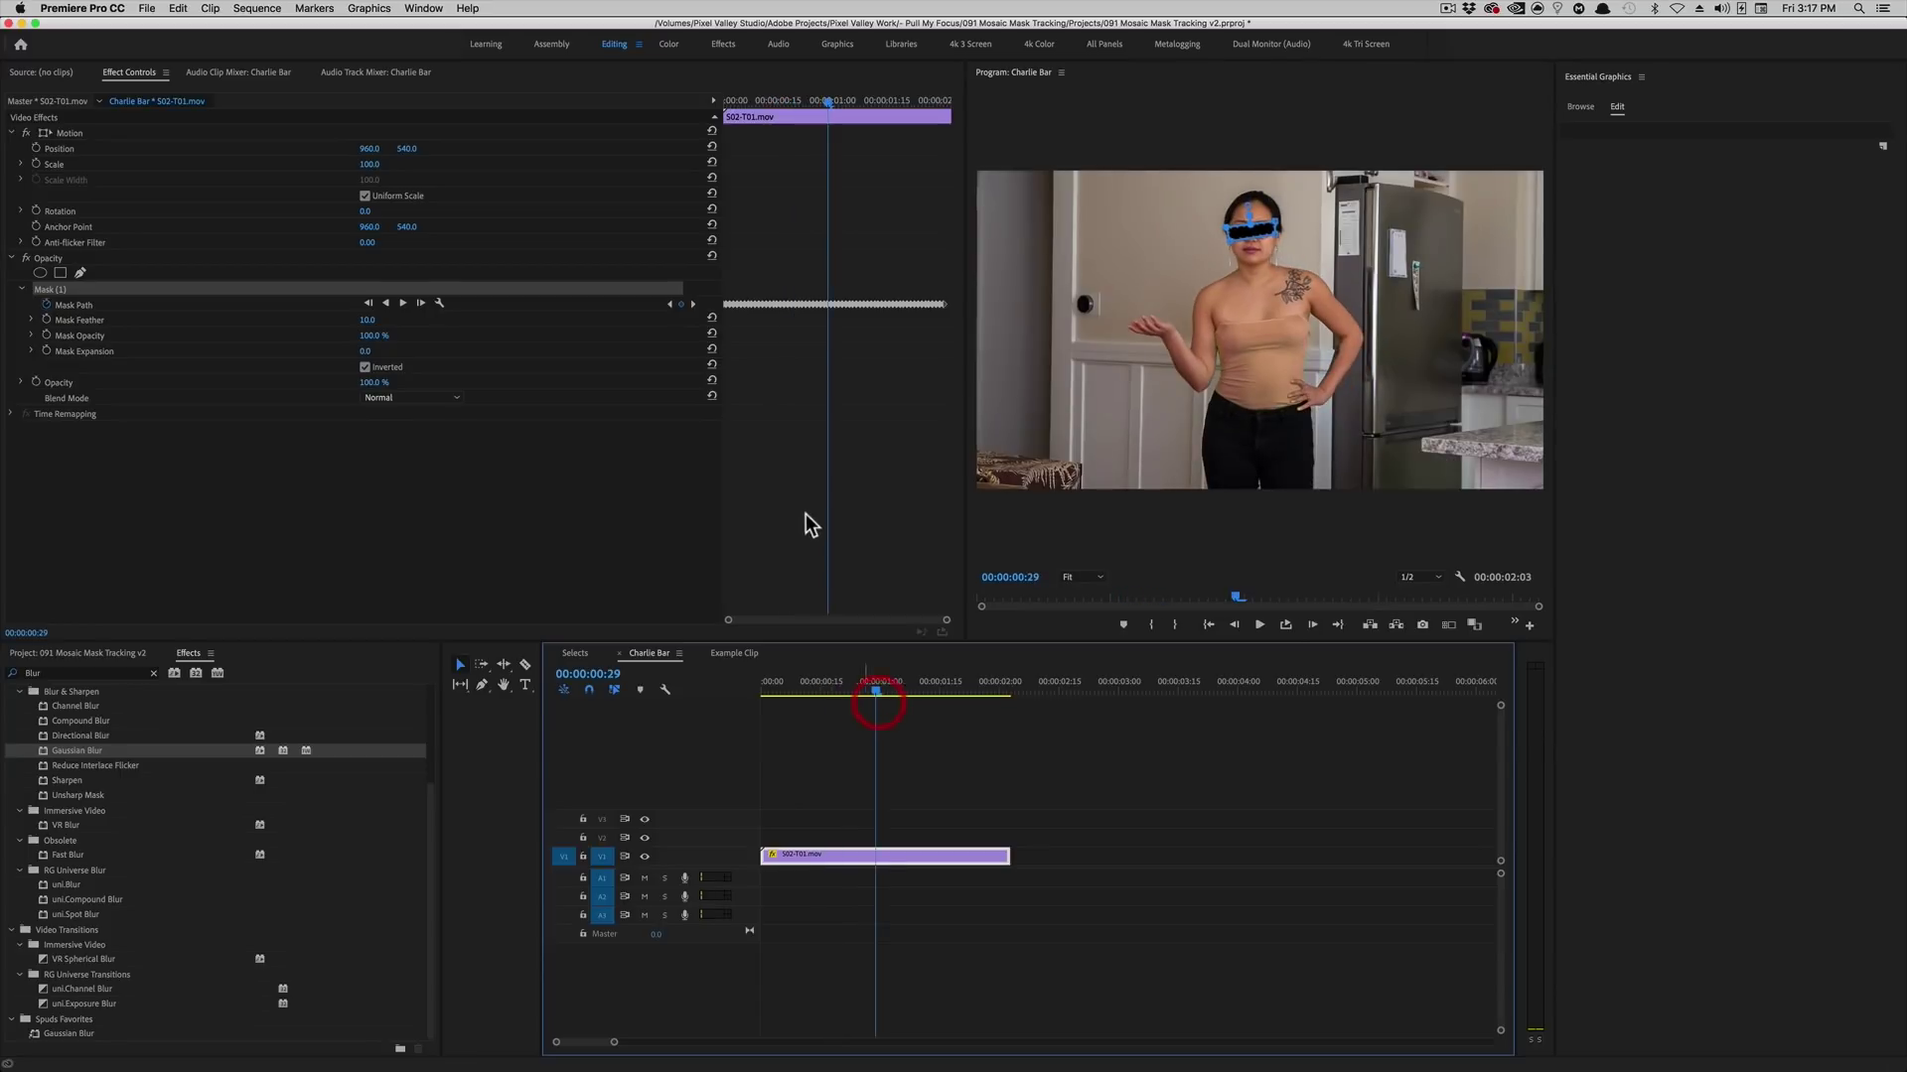
key("super+z")
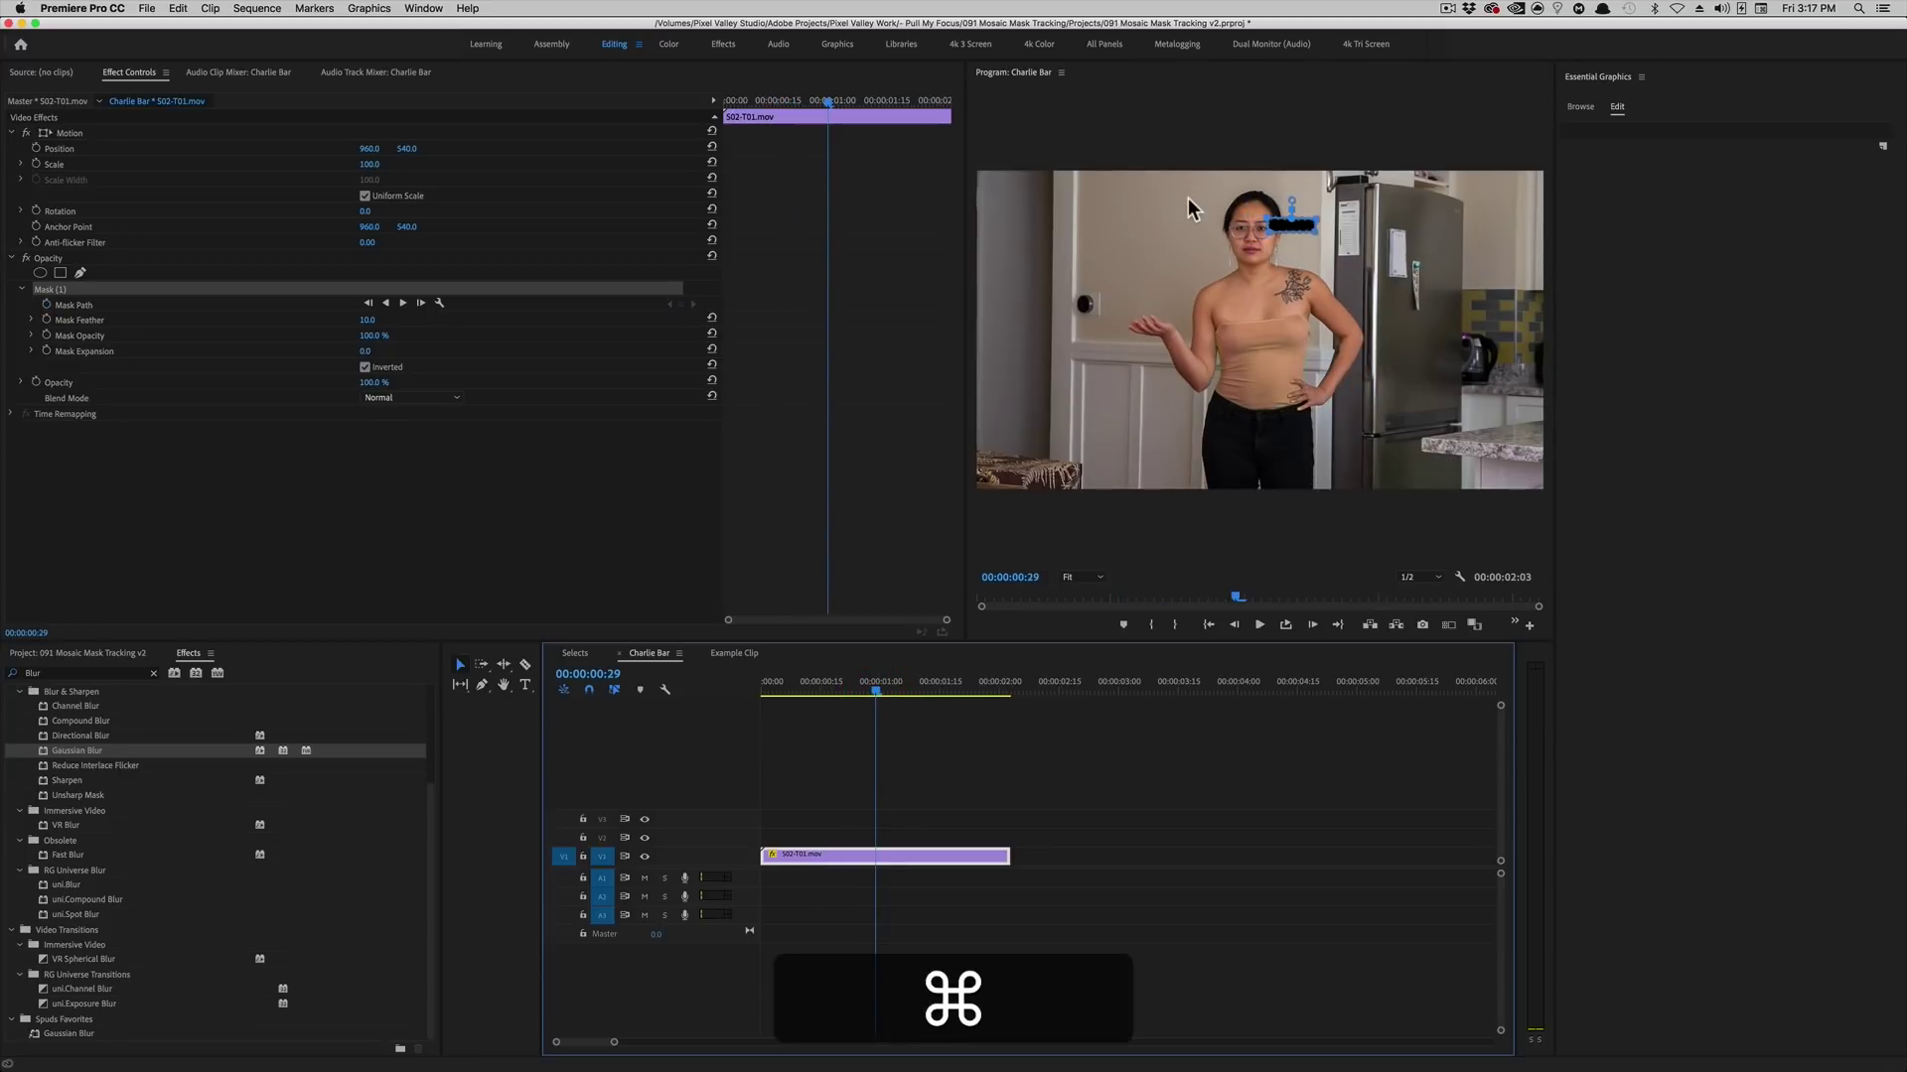
Return to the start of the clip and set the mask's tracking method to Position.
left_click_drag(879, 694, 732, 724)
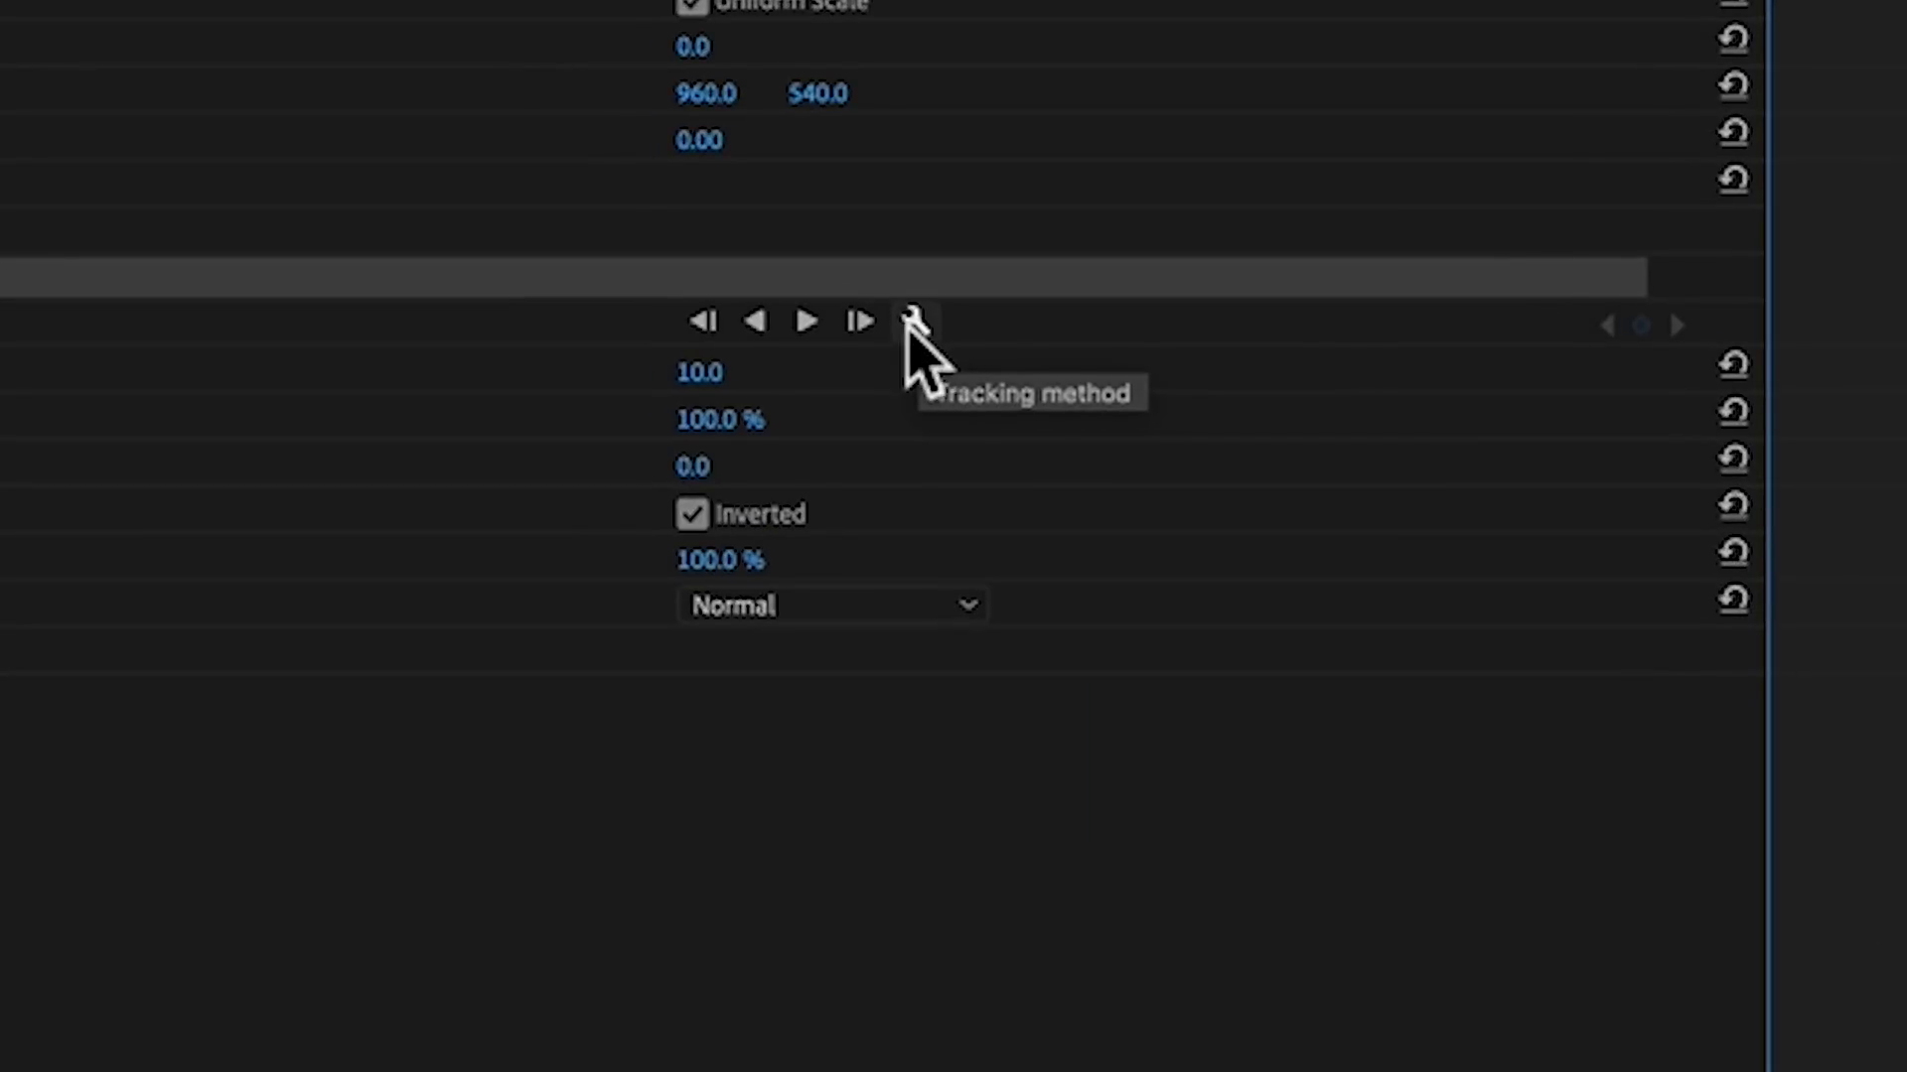
left_click(909, 319)
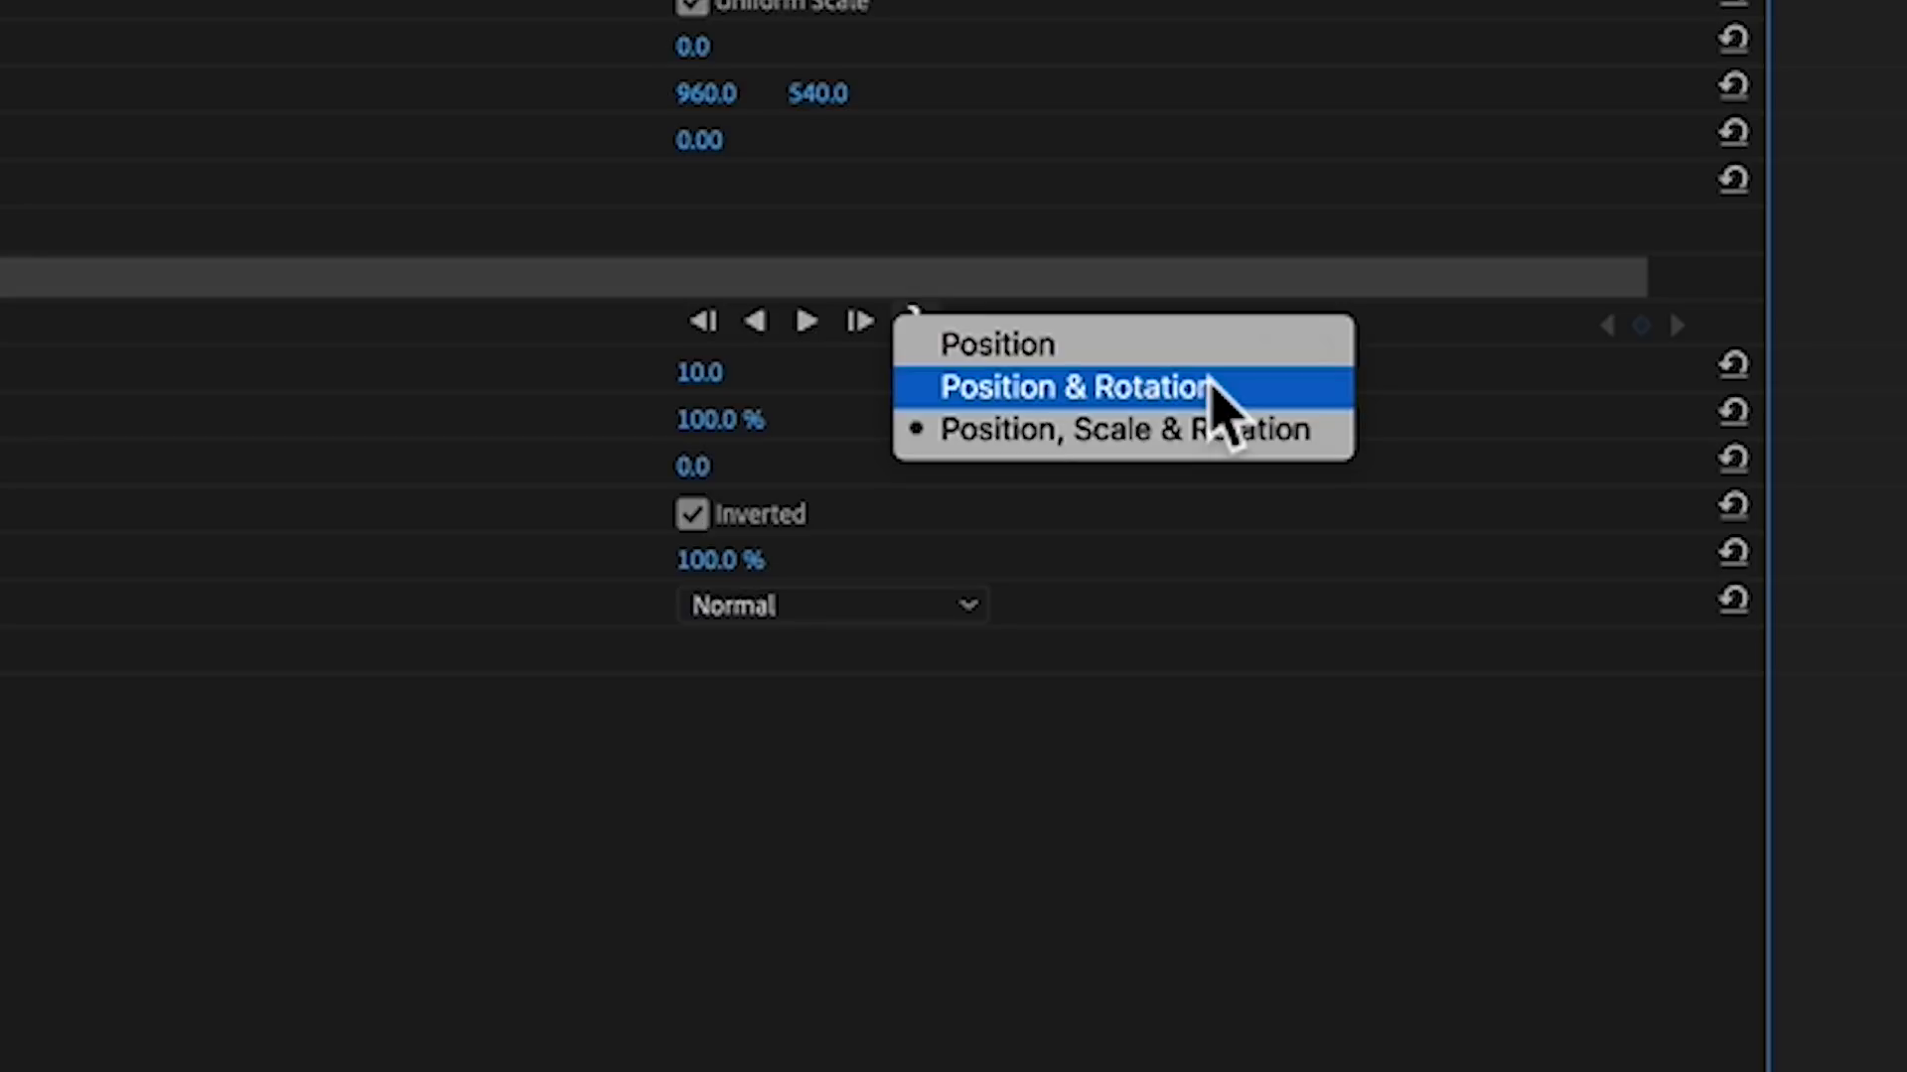
left_click(1177, 346)
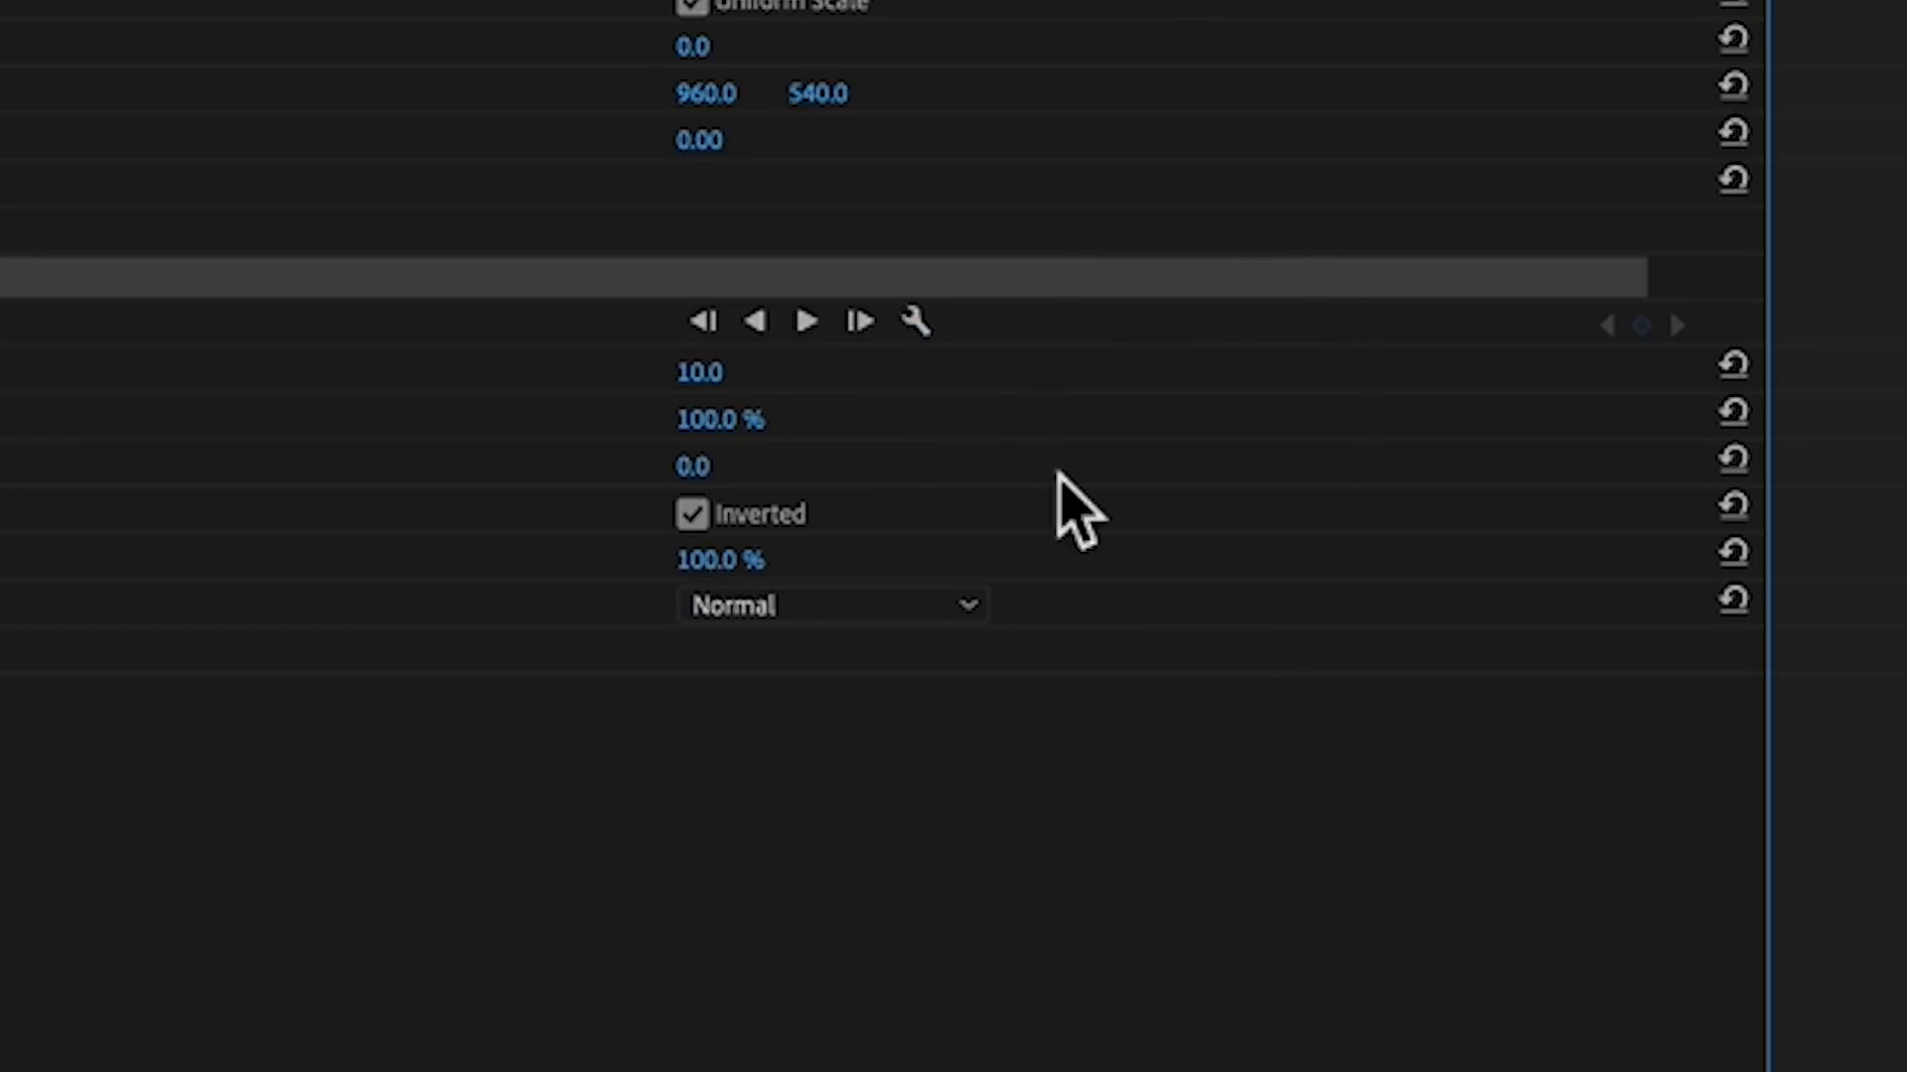
left_click(915, 321)
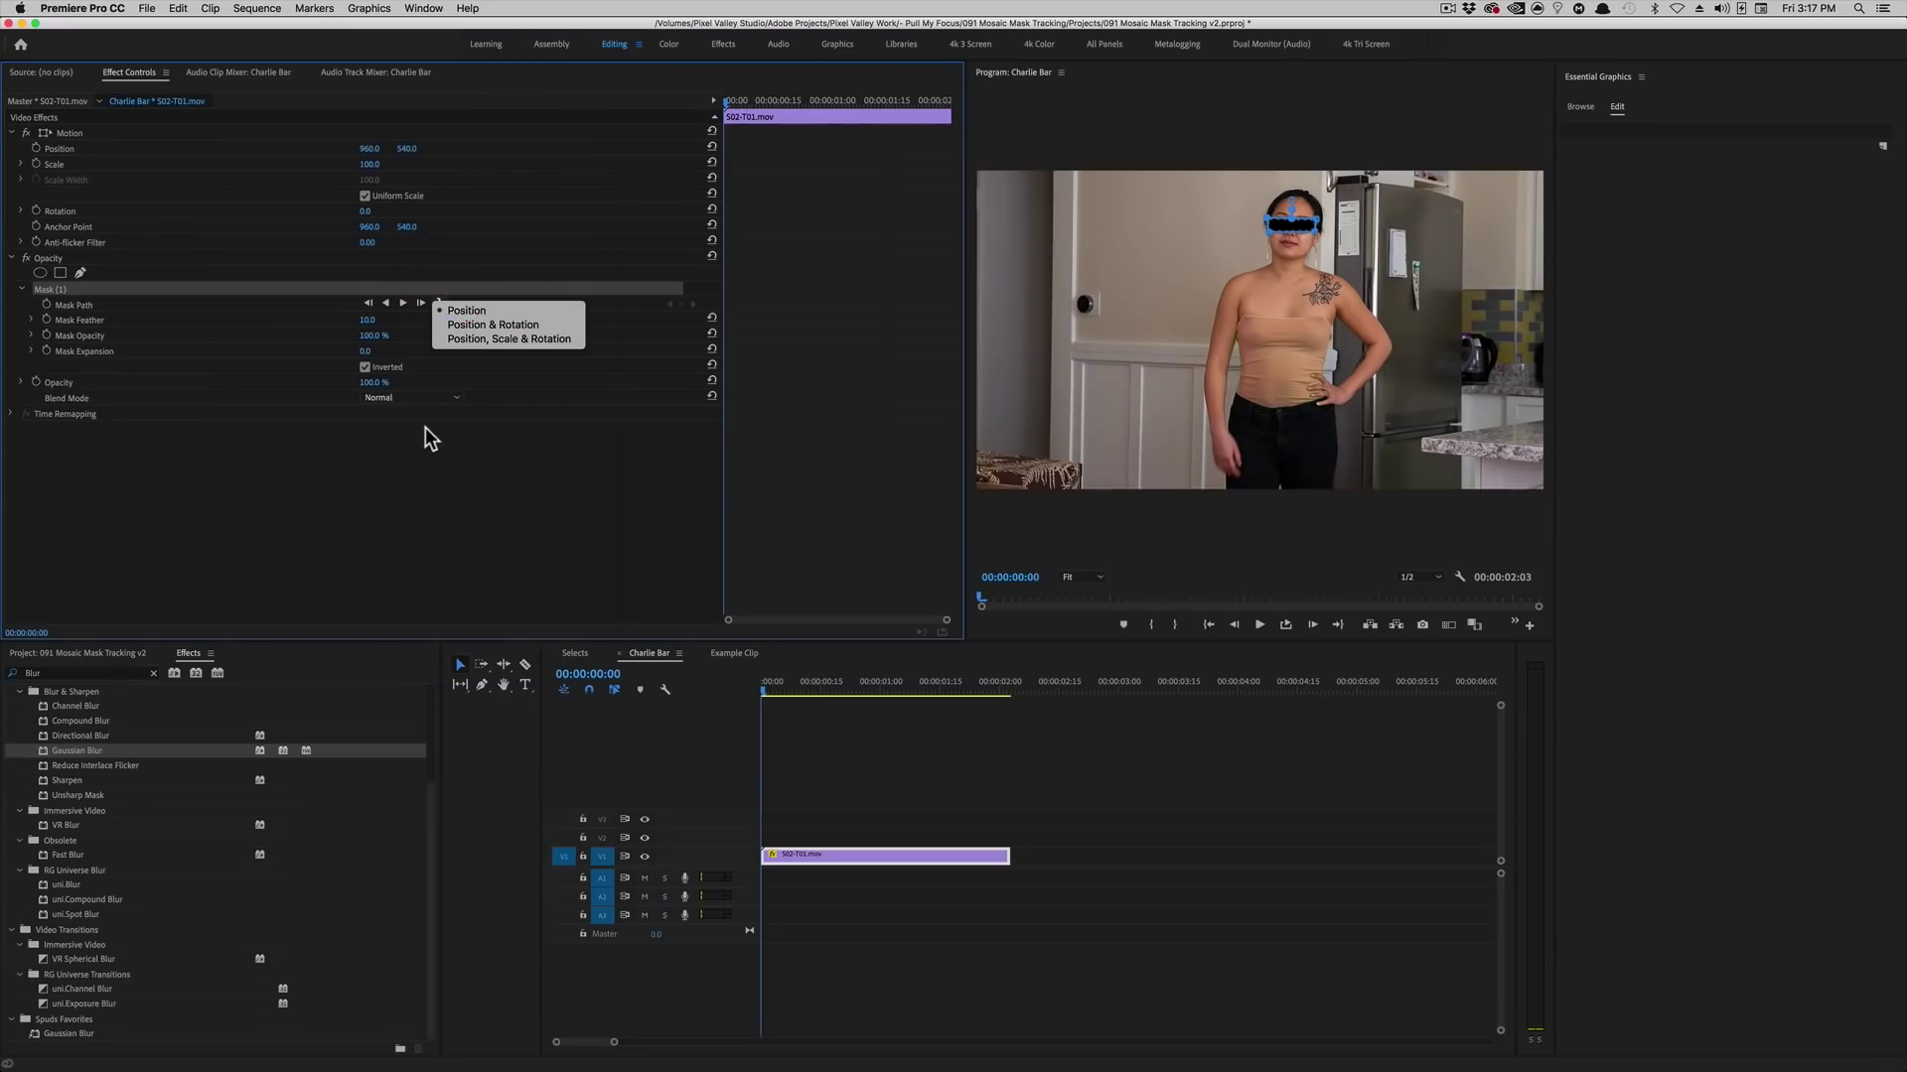
left_click(430, 473)
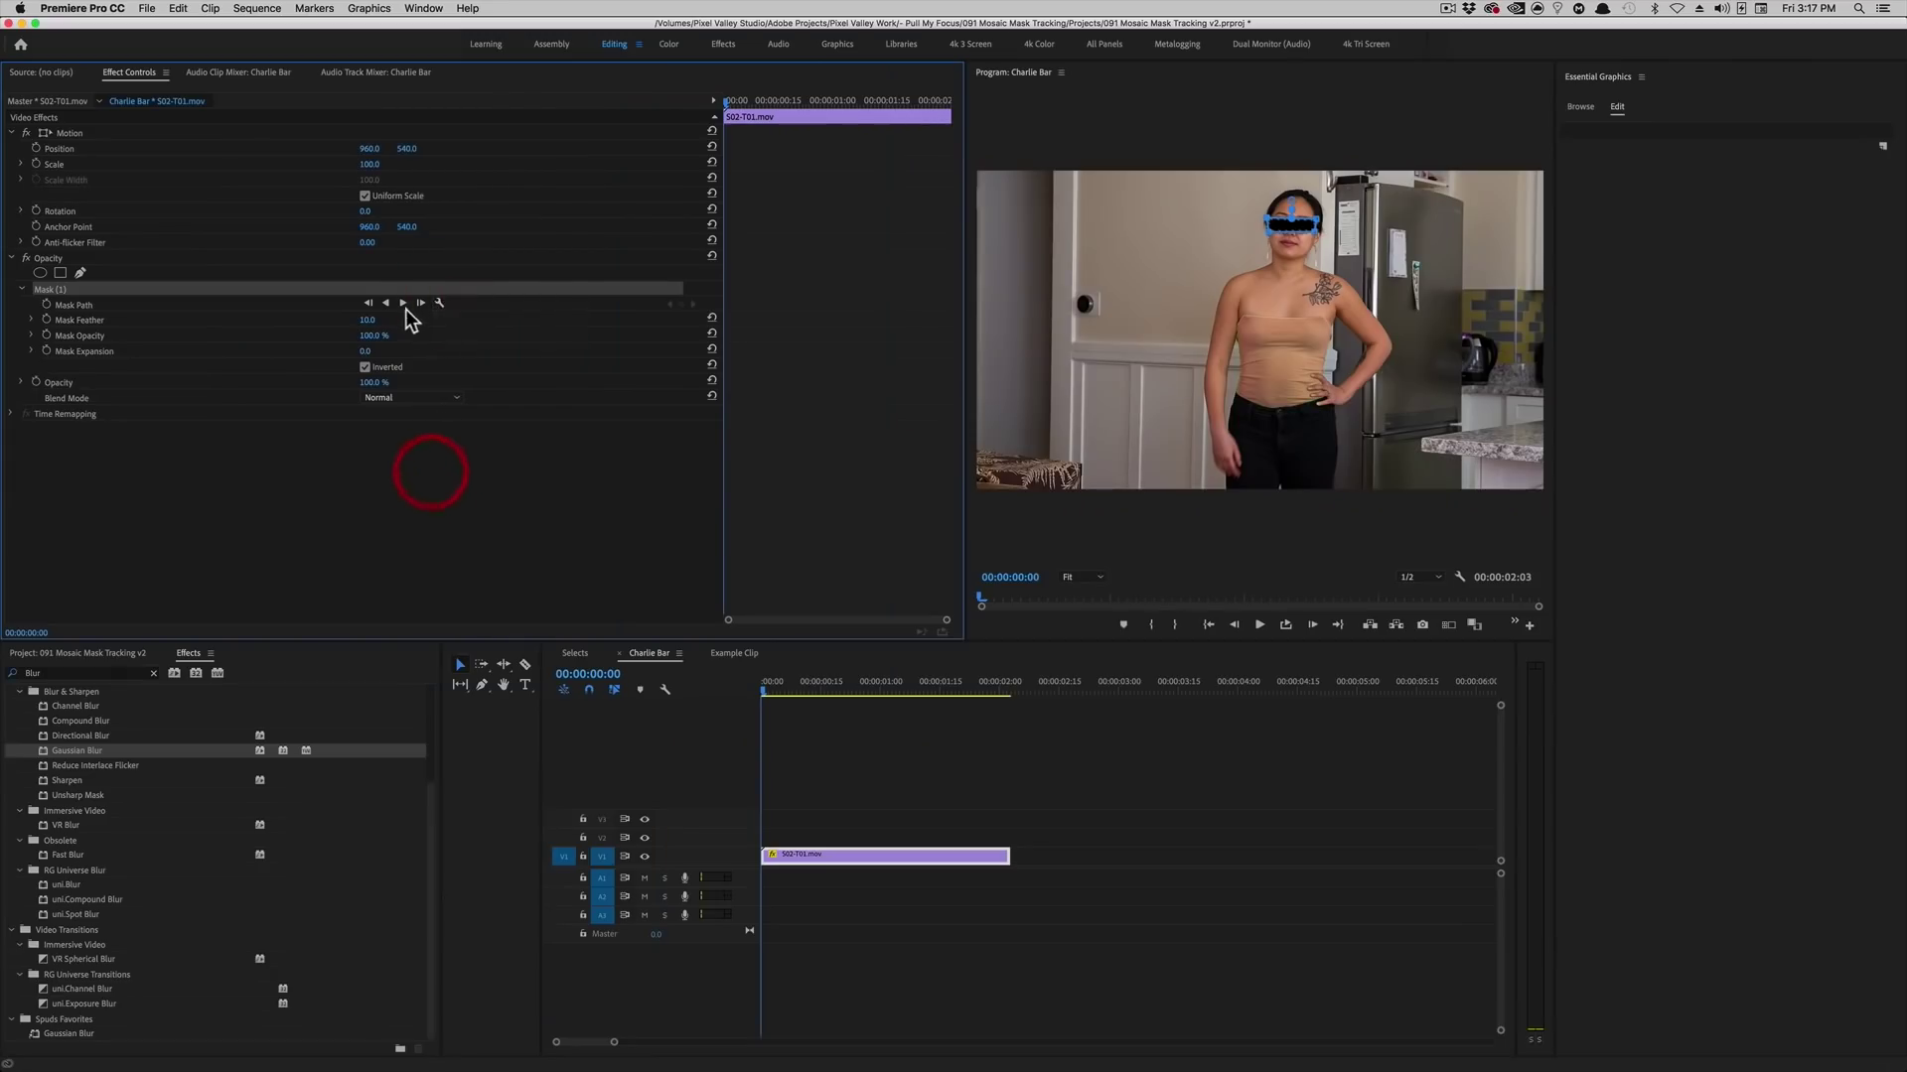
Track the eye mask forward through the clip and inspect the black bar unselected at 00:00:00:14.
left_click(421, 303)
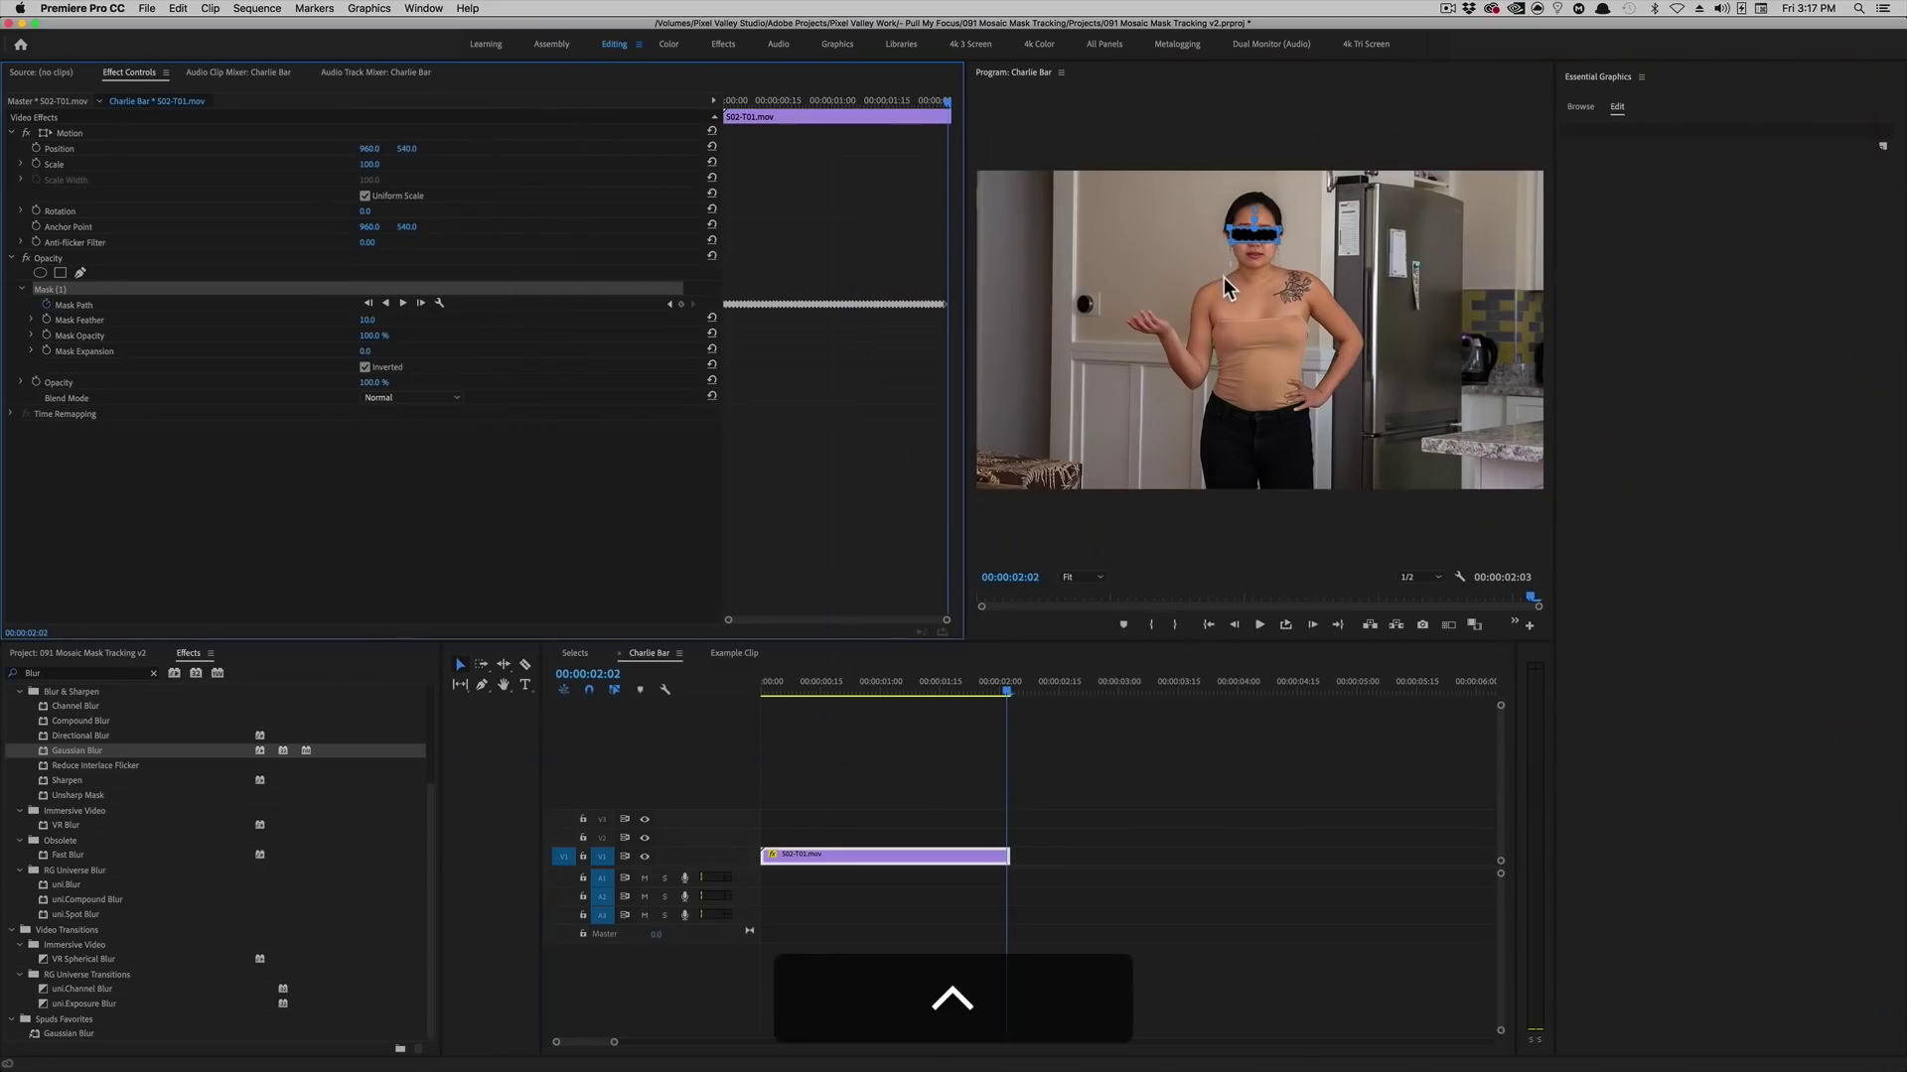
left_click_drag(873, 691, 815, 693)
left_click(933, 758)
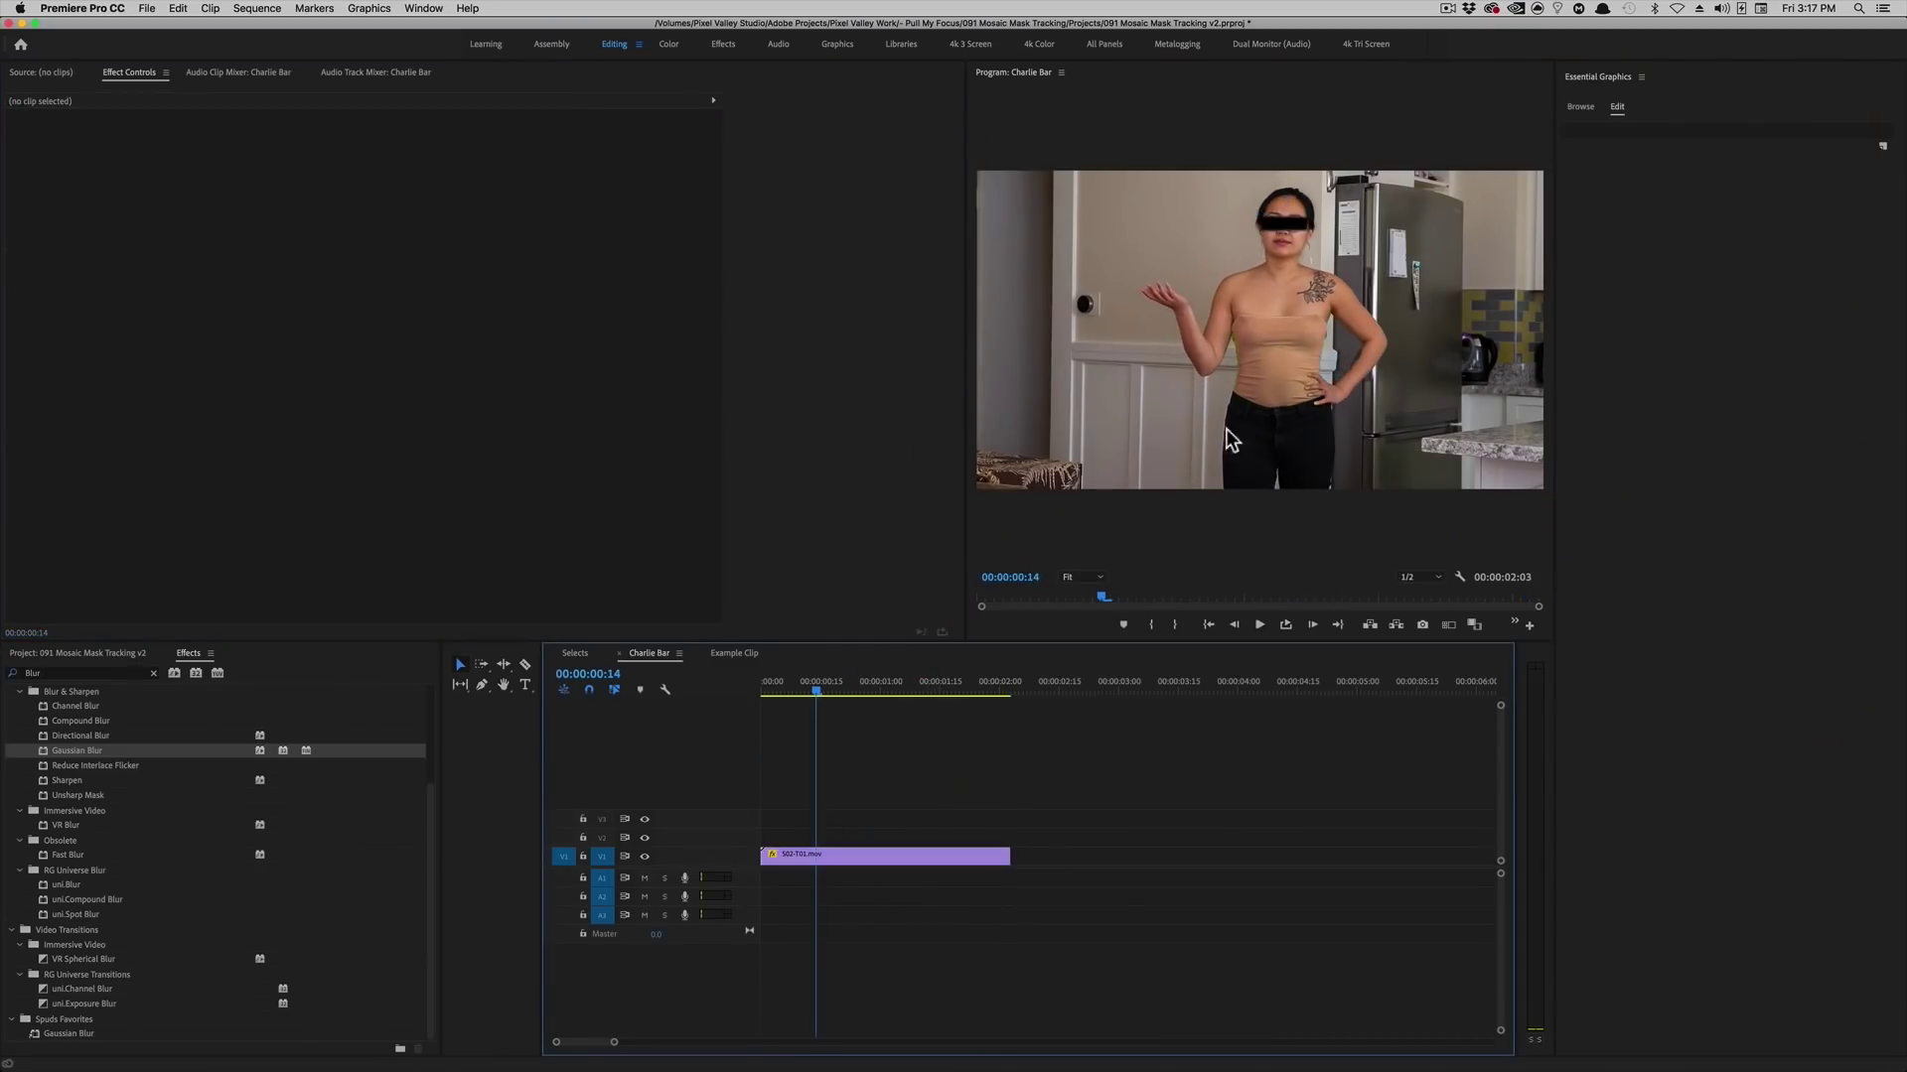
Set the eye mask's feather to 0 and play the sequence full-size from the start.
left_click(860, 858)
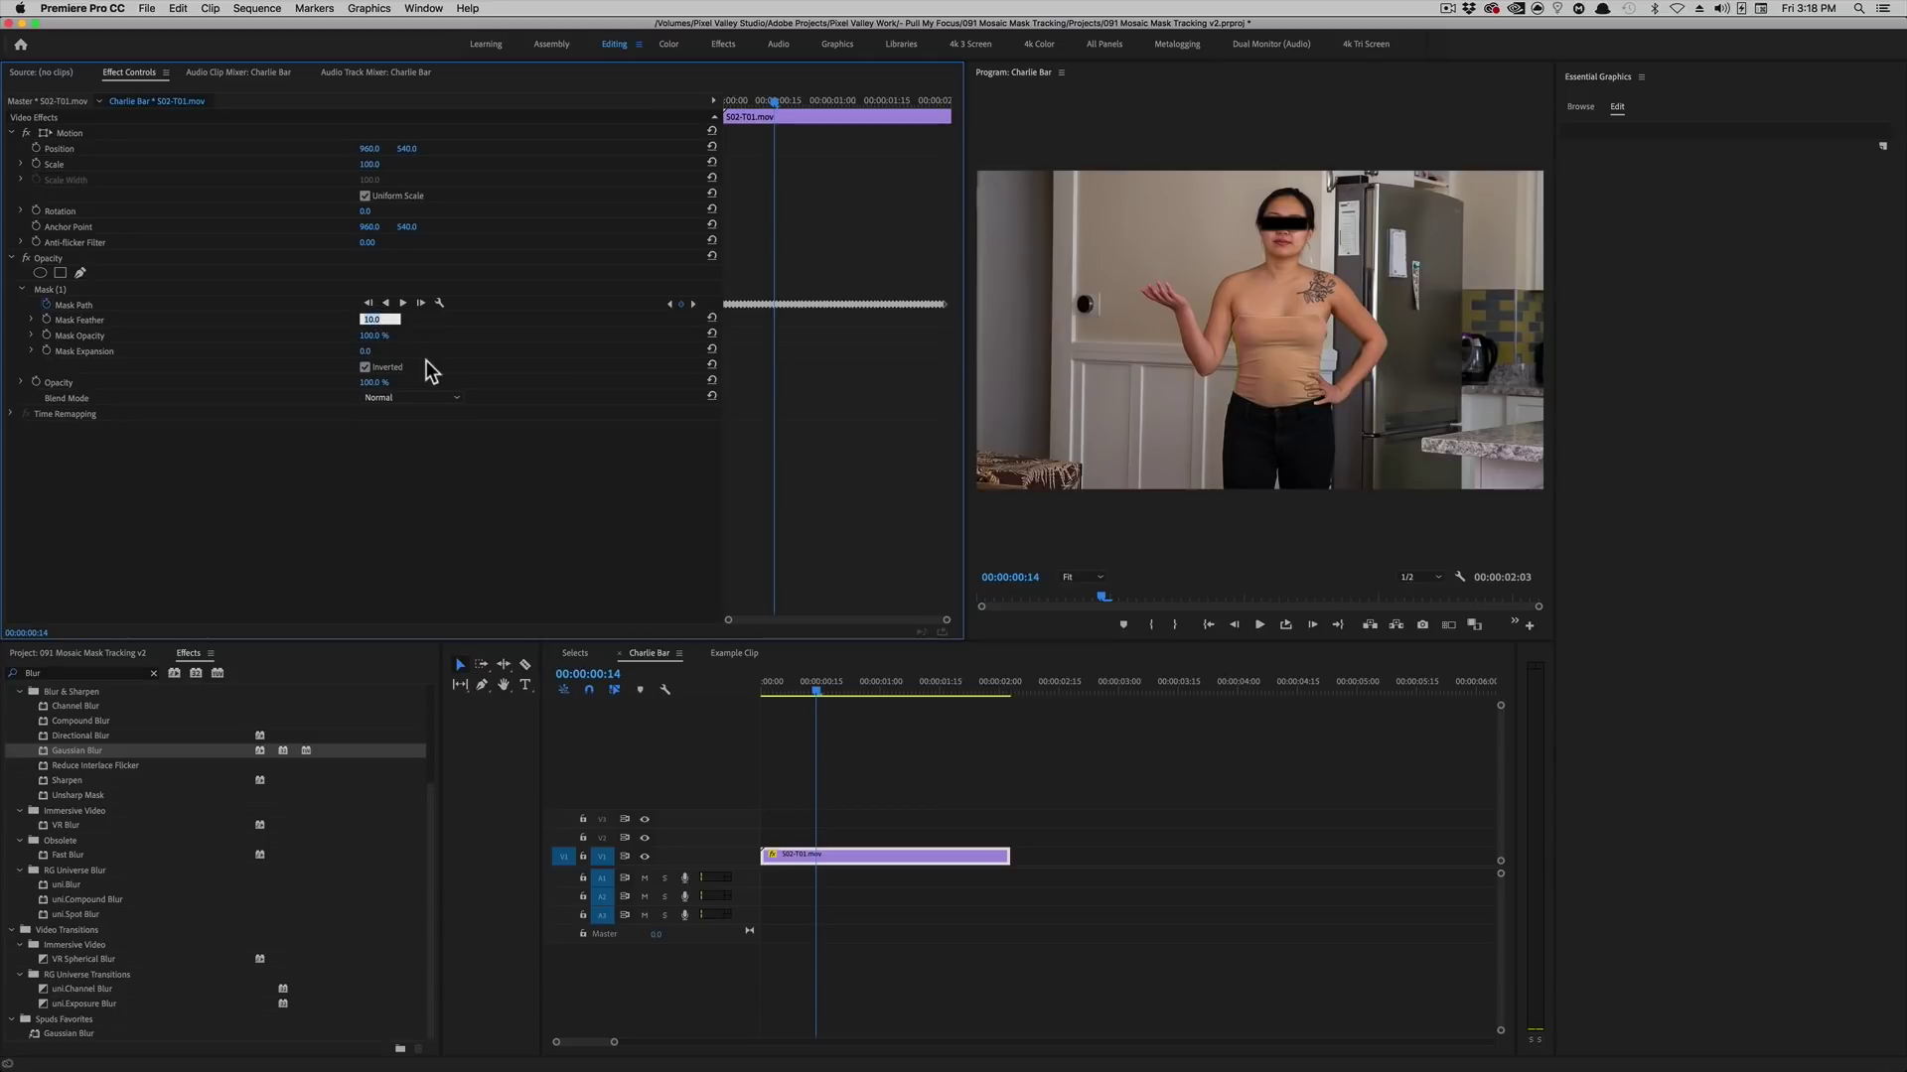
type("0")
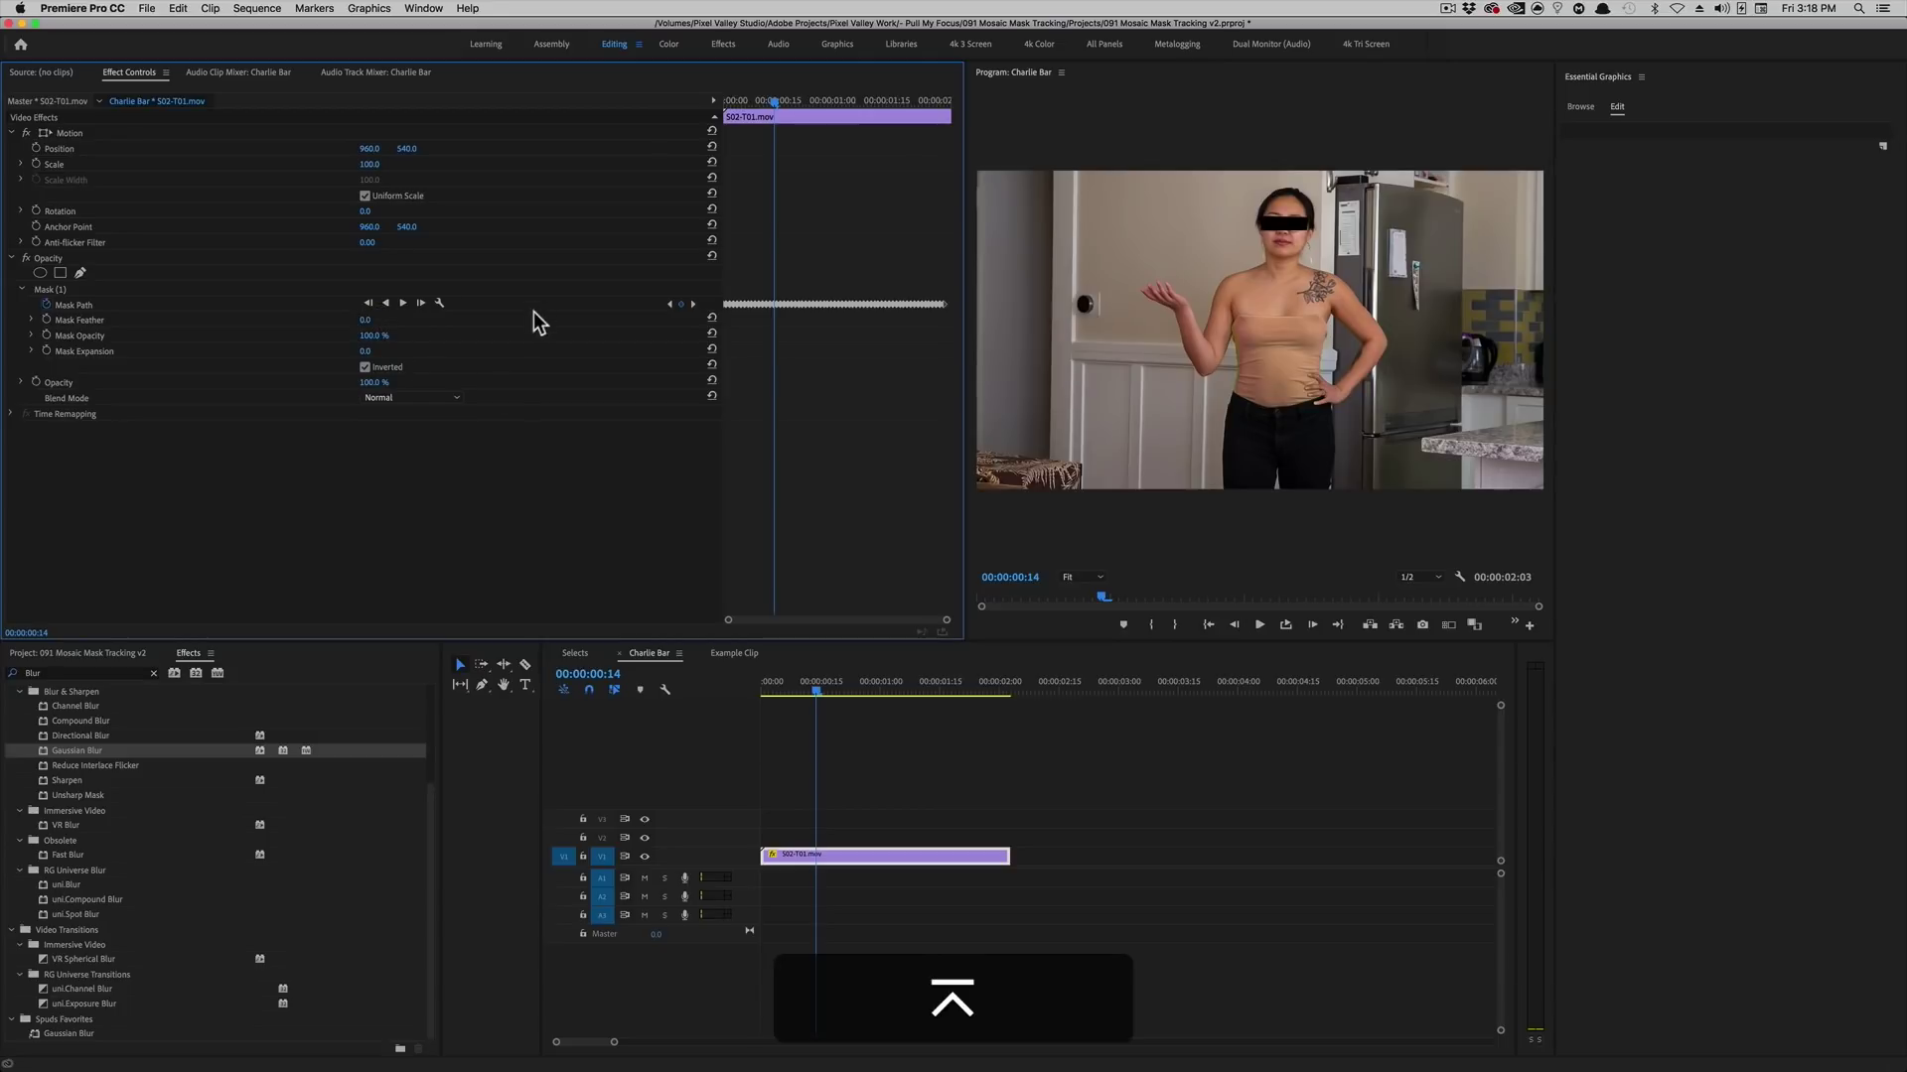
left_click_drag(817, 698, 722, 713)
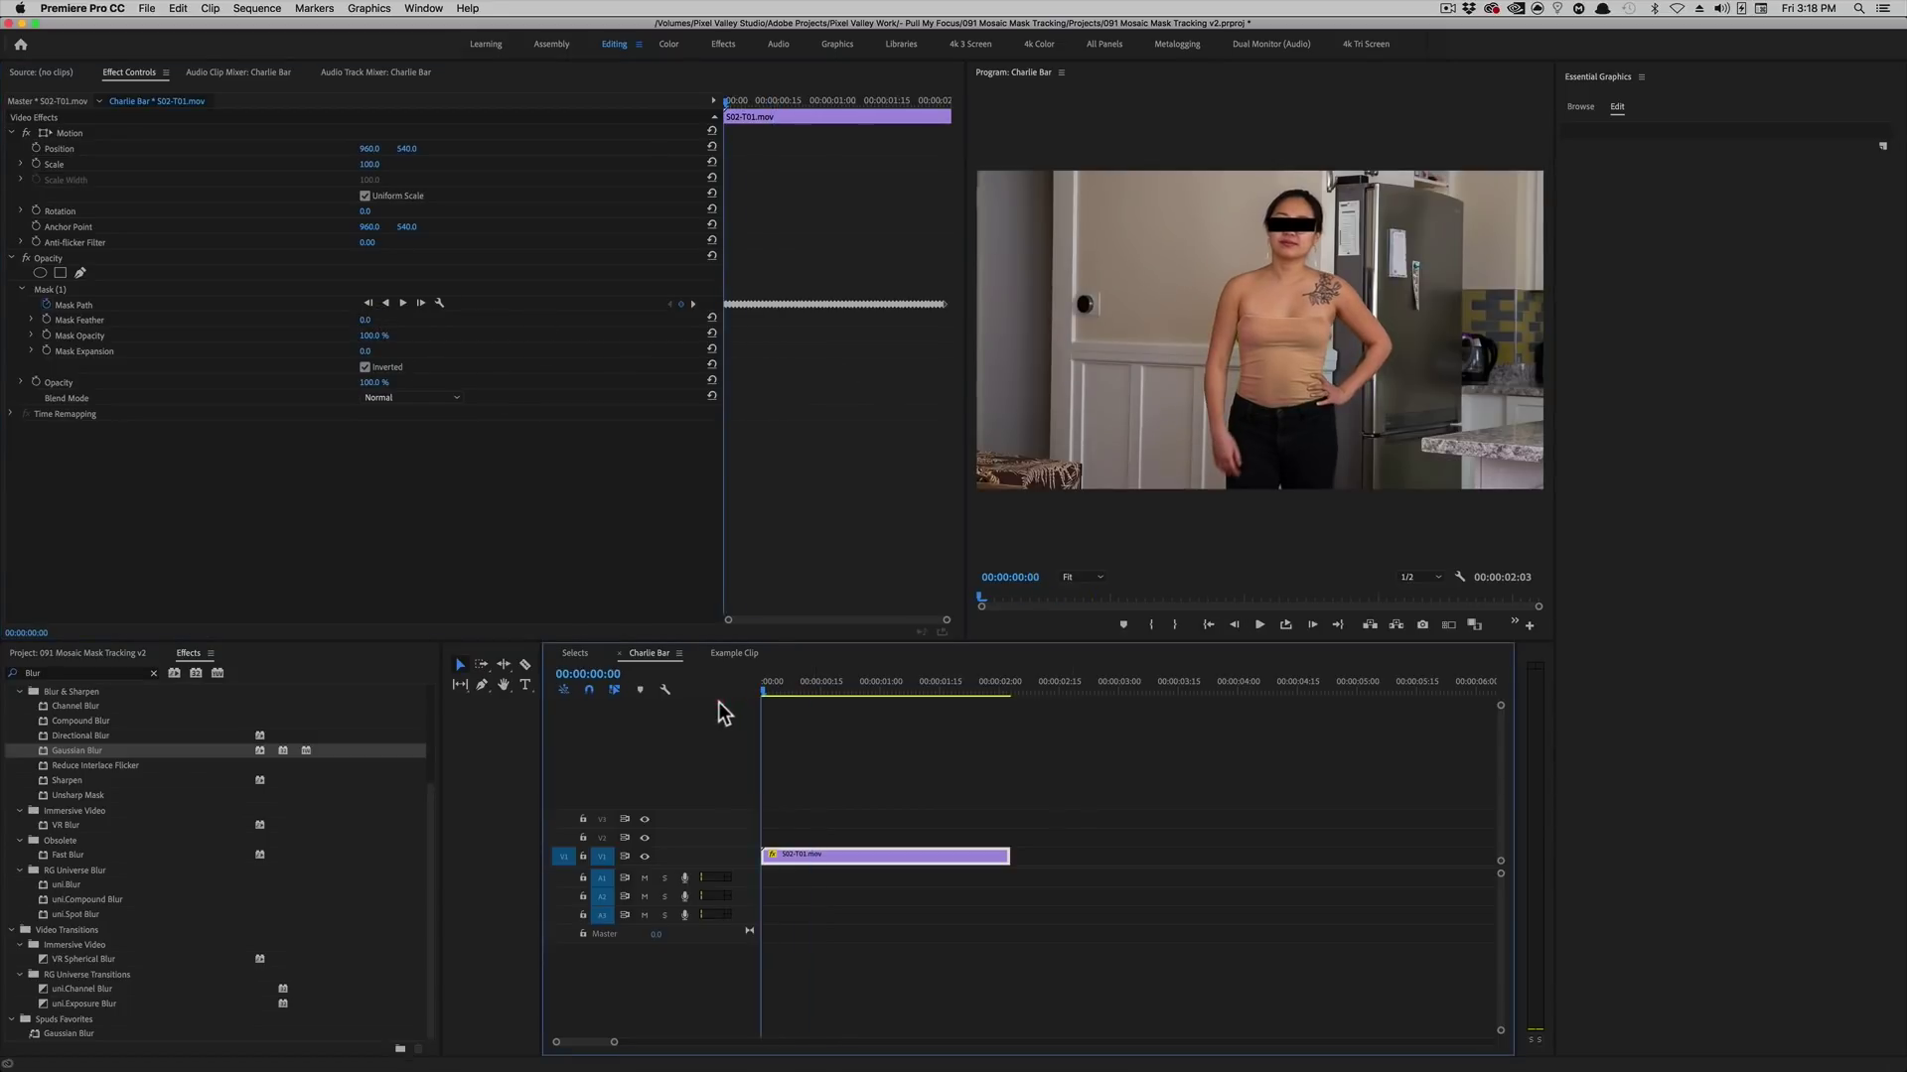
key("grave")
key("space")
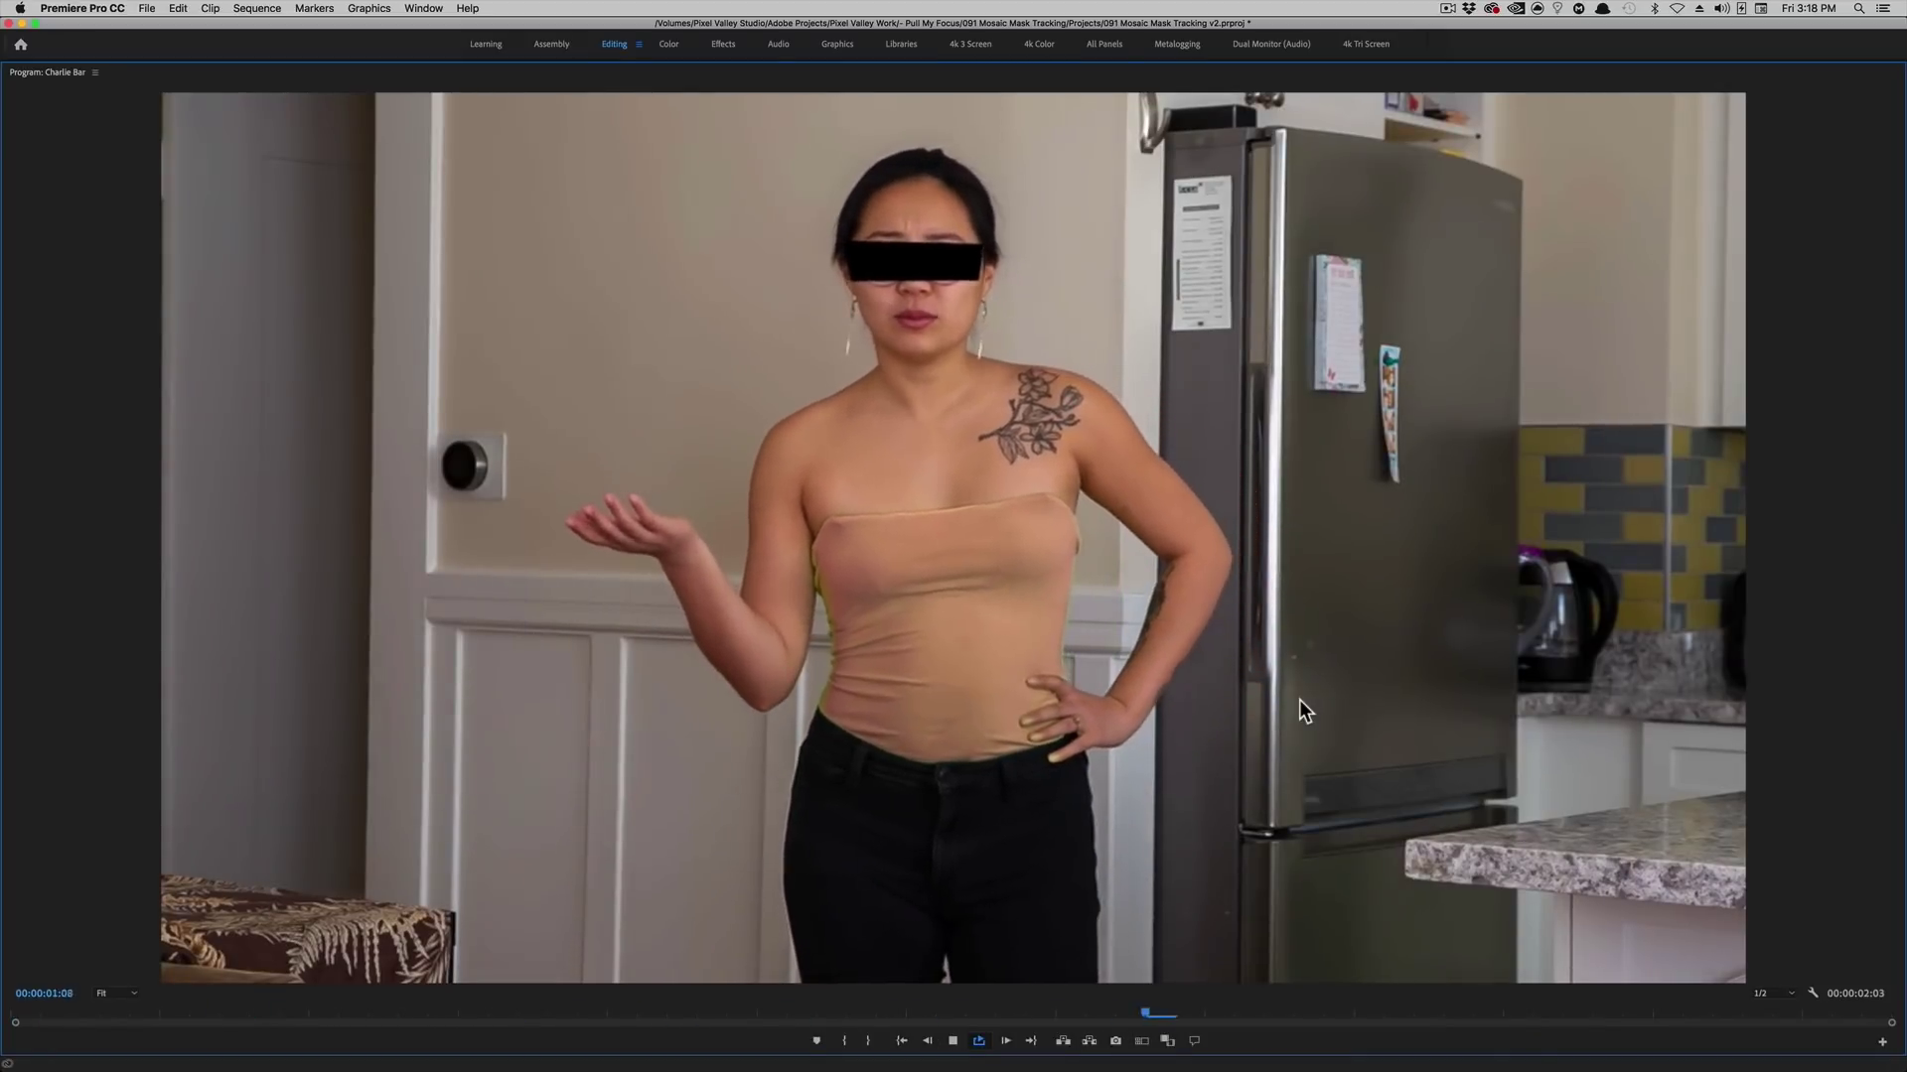